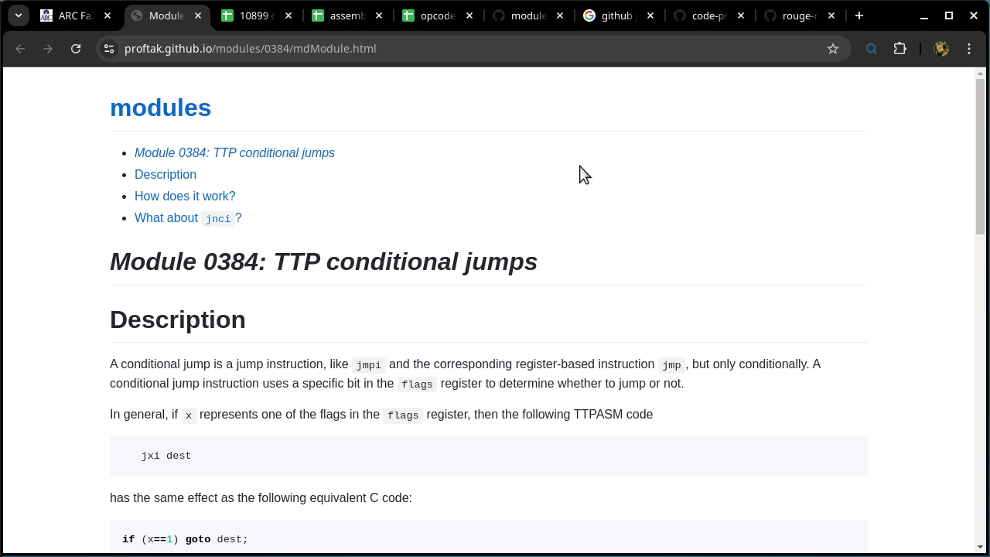
Step: Switch Chrome to the opcode table spreadsheet listing the conditional jump opcodes
{"action": "left_click", "coordinate": [437, 17]}
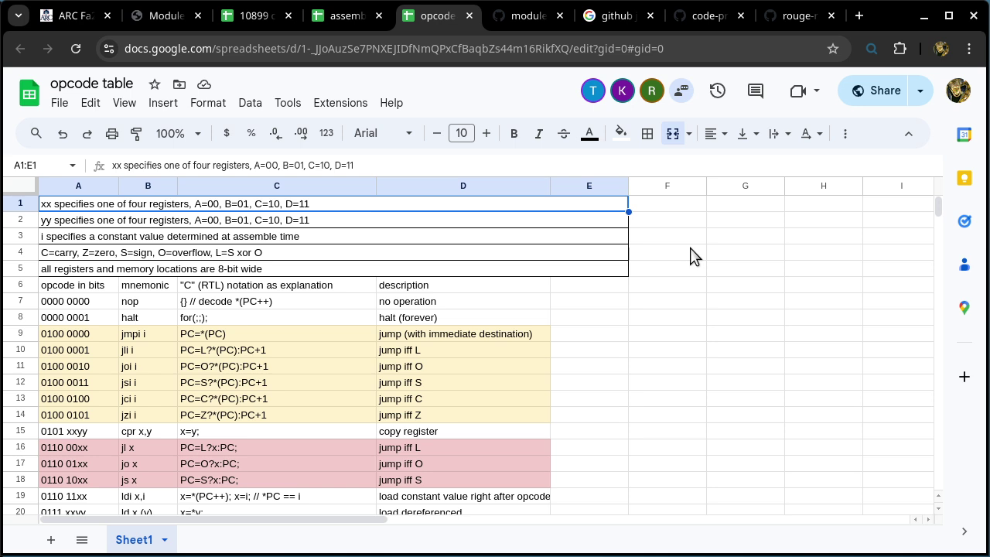
{"action": "scroll", "coordinate": [690, 257], "scroll_direction": "down", "scroll_amount": 4}
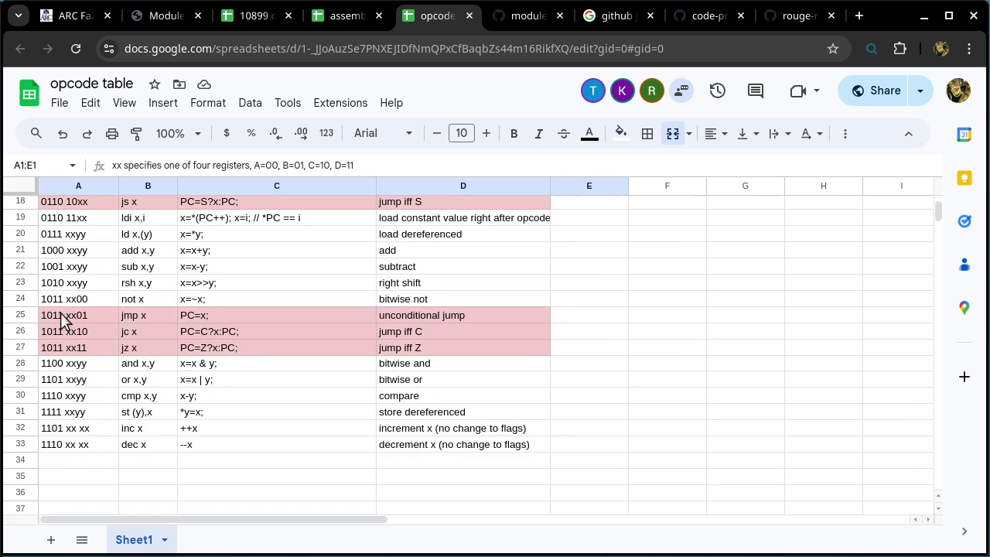
{"action": "left_click", "coordinate": [20, 317]}
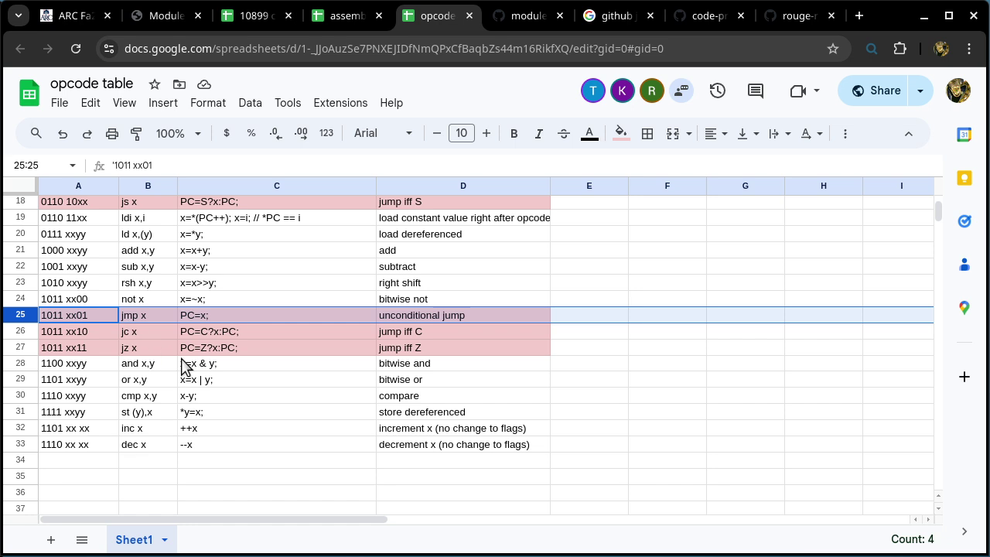
{"action": "scroll", "coordinate": [184, 366], "scroll_direction": "up", "scroll_amount": 2}
{"action": "scroll", "coordinate": [184, 366], "scroll_direction": "up", "scroll_amount": 4}
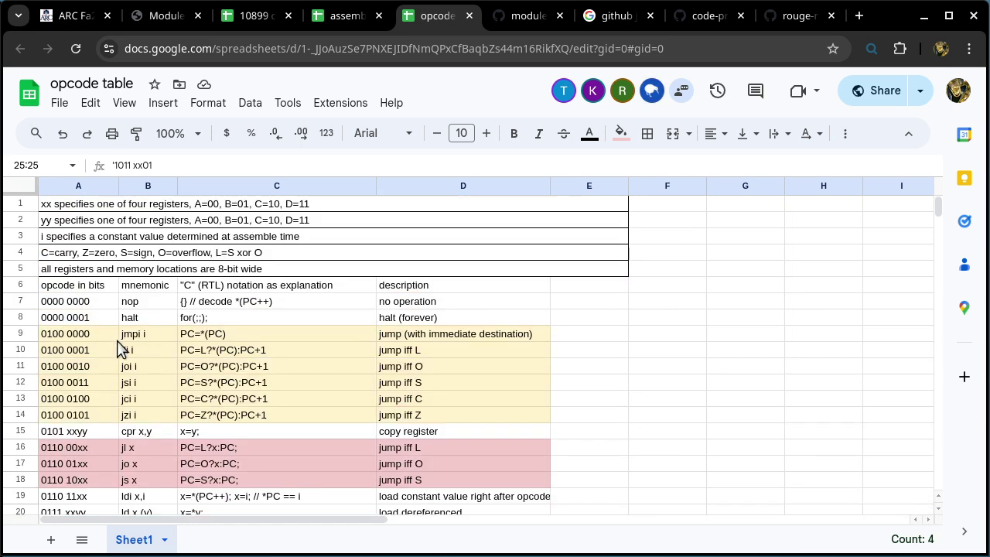
{"action": "left_click", "coordinate": [21, 334]}
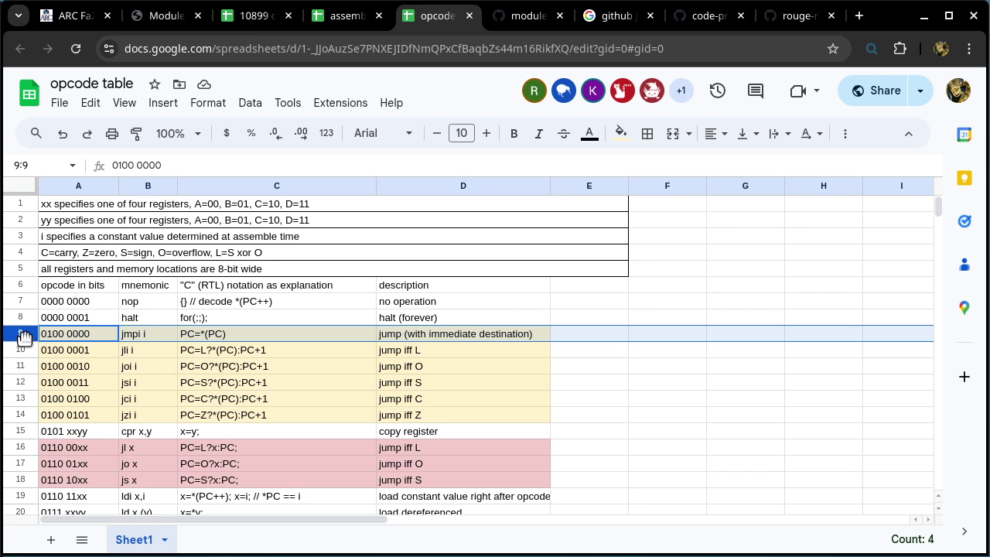
{"action": "left_click", "coordinate": [317, 334]}
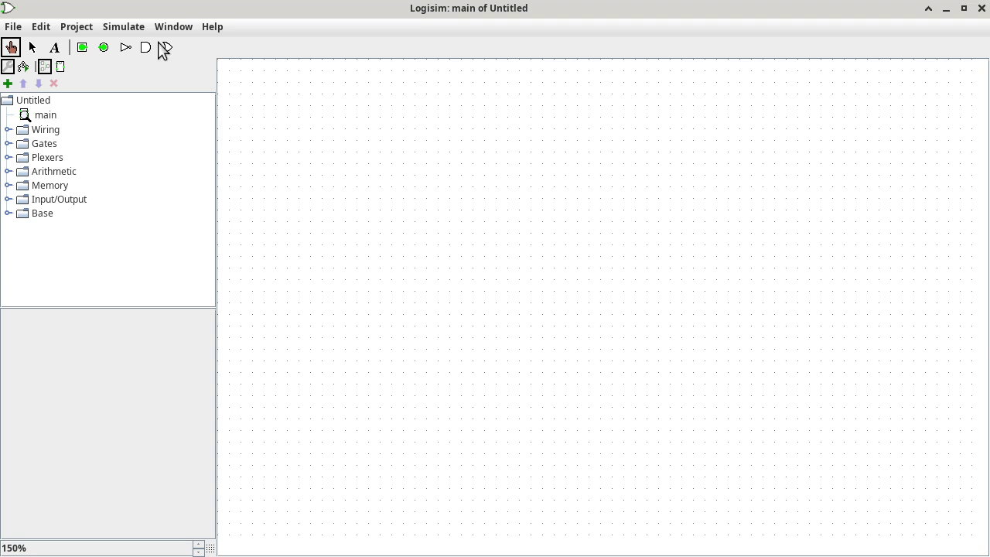
Step: Load processor0004 from the Open Recent list, replacing the empty Untitled project
{"action": "left_click", "coordinate": [21, 31]}
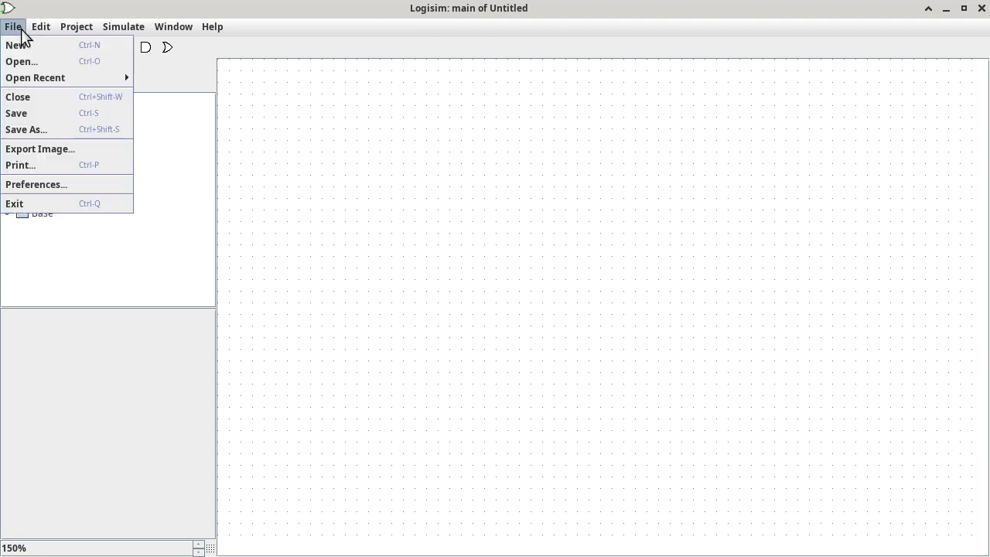
{"action": "mouse_move", "coordinate": [42, 77]}
{"action": "left_click", "coordinate": [267, 68]}
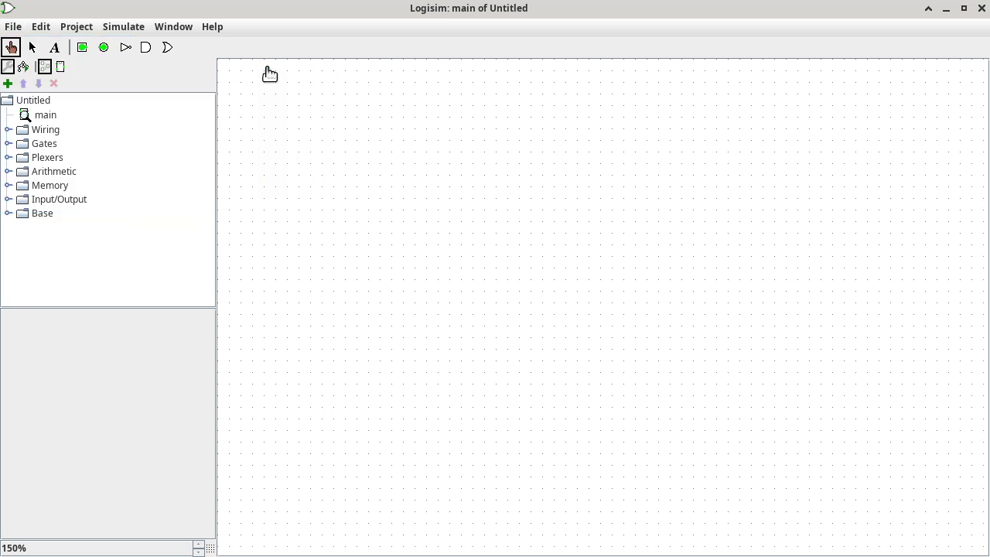
{"action": "left_click", "coordinate": [16, 31]}
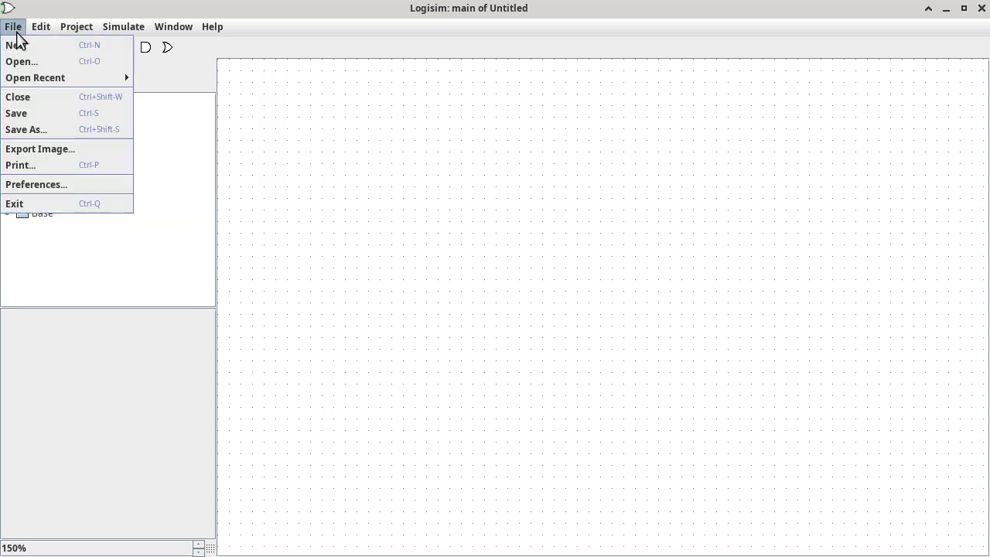
{"action": "mouse_move", "coordinate": [35, 77]}
{"action": "left_click", "coordinate": [161, 77]}
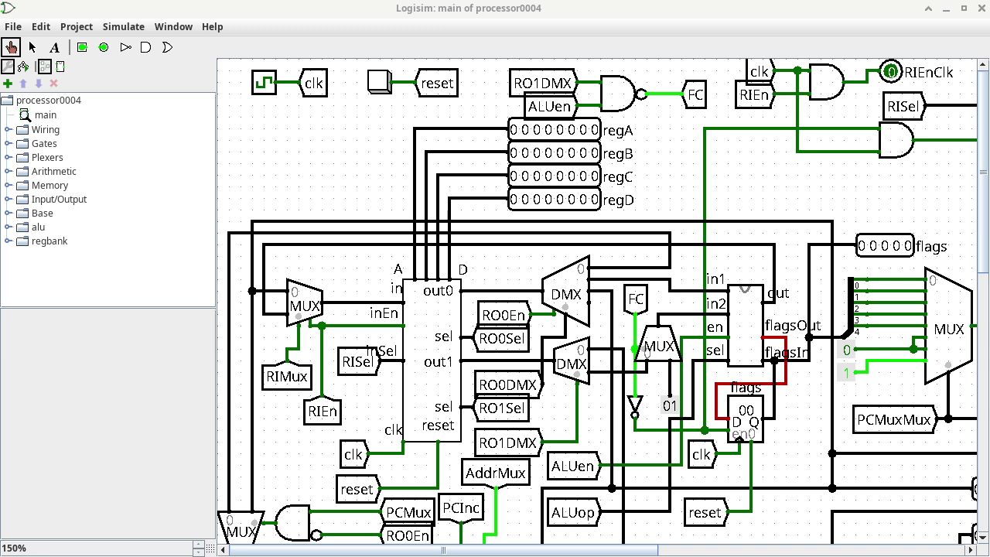
Step: Cycle windows back to Chrome's opcode table, showing jmpi i as PC=*(PC)
{"action": "key", "text": "alt+Tab"}
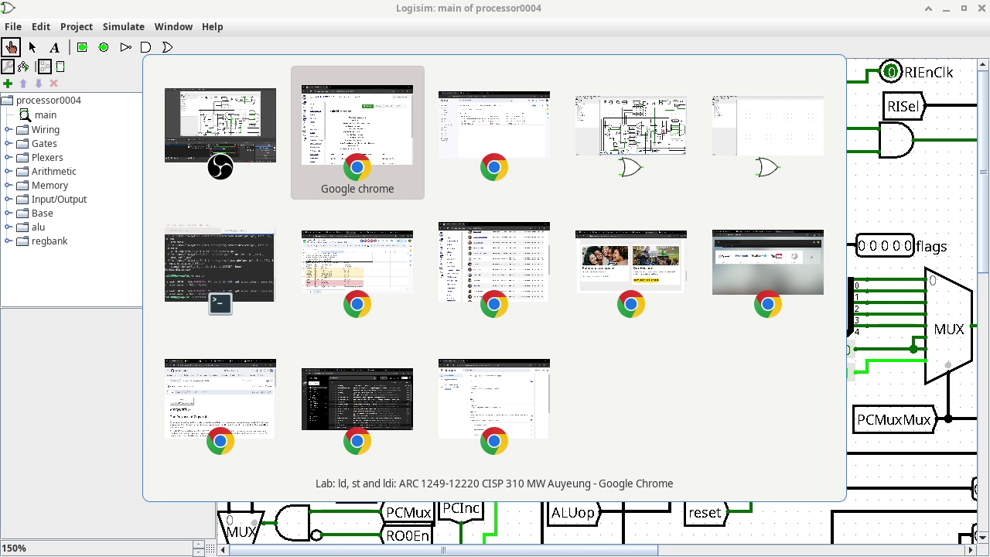
{"action": "key", "text": "alt+Tab"}
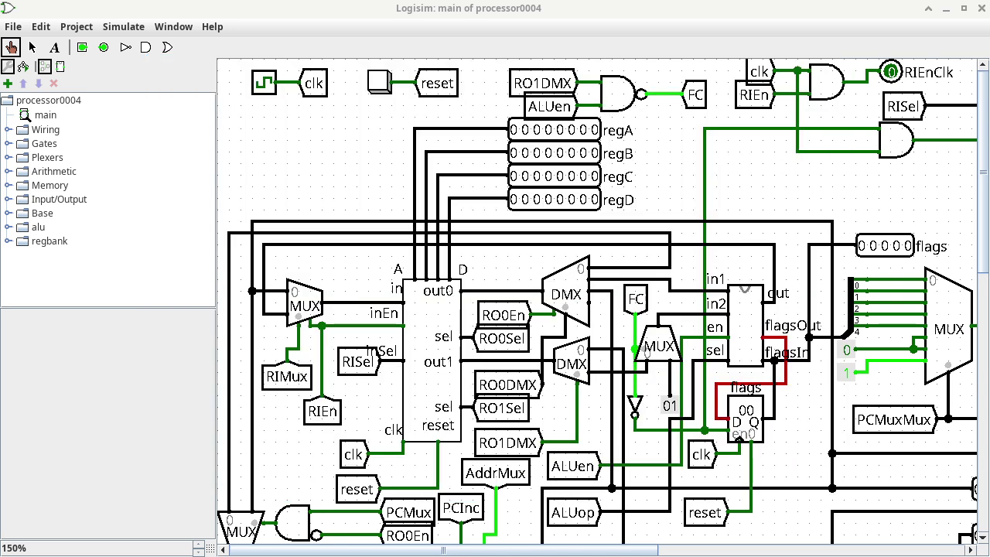
{"action": "key", "text": "alt+Tab"}
{"action": "key", "text": "alt+Tab"}
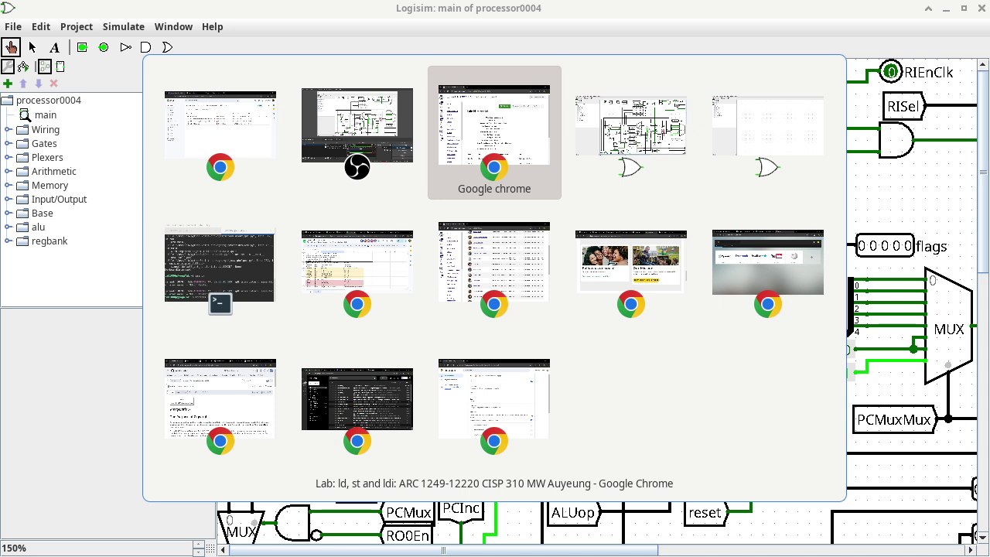
{"action": "key", "text": "alt+Tab"}
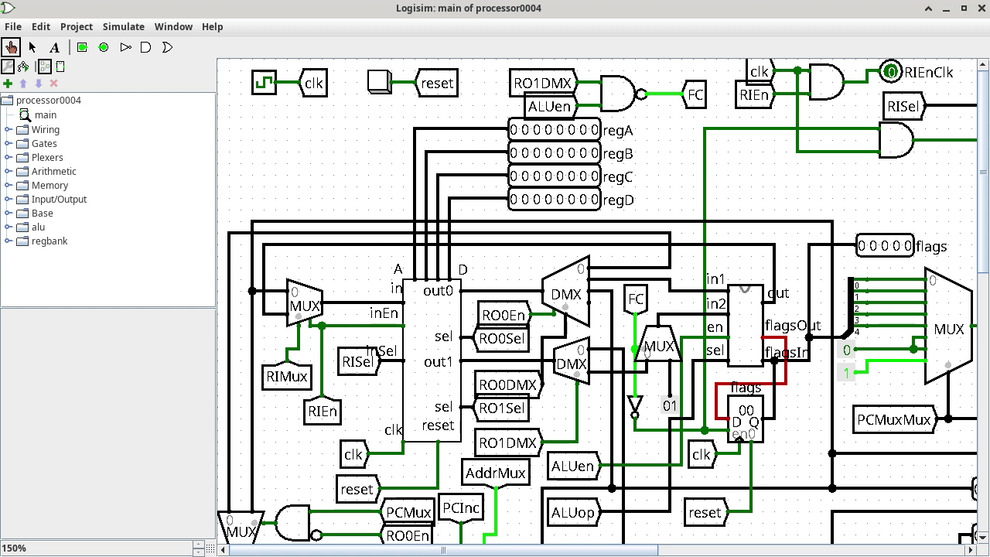
{"action": "key", "text": "alt+Tab"}
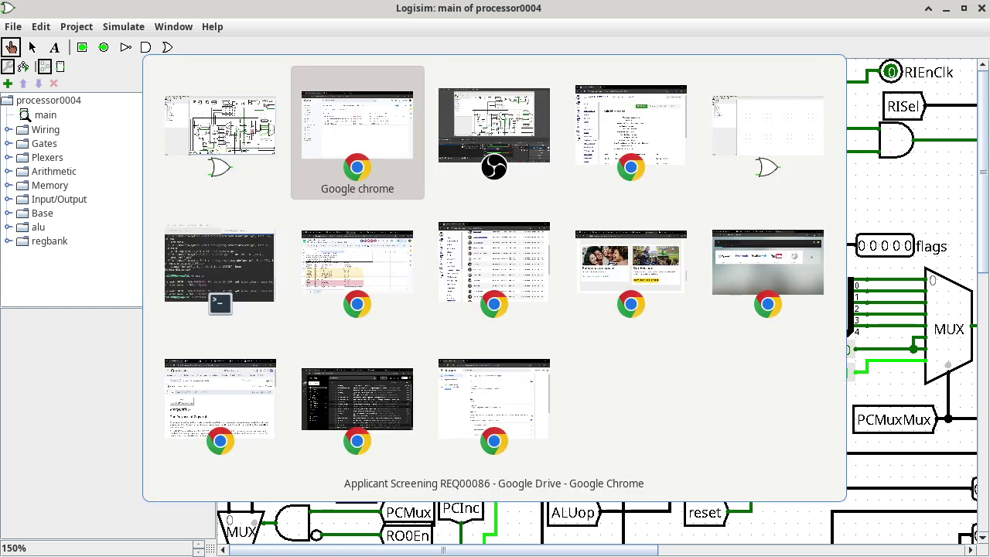
{"action": "key", "text": "alt+Tab"}
{"action": "key", "text": "alt+Tab"}
{"action": "key", "text": "alt+Tab"}
{"action": "key", "text": "alt+Tab"}
{"action": "key", "text": "alt+Tab"}
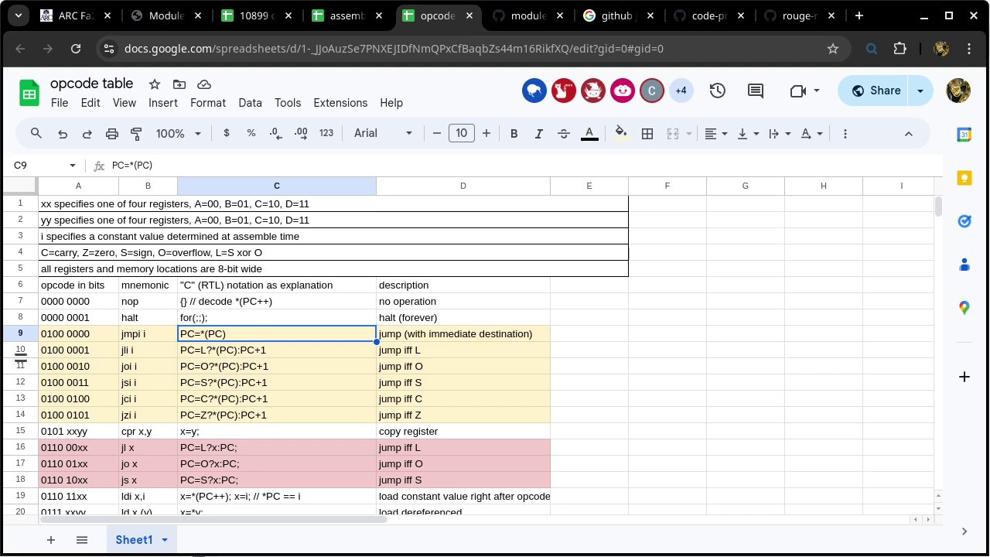
{"action": "key", "text": "alt+Tab"}
{"action": "left_click", "coordinate": [73, 339]}
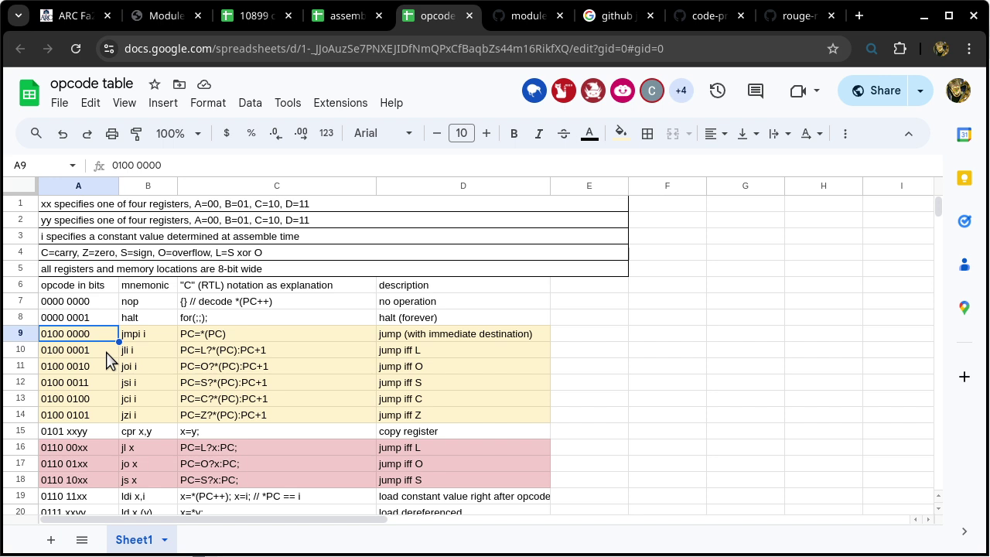
{"action": "left_click", "coordinate": [240, 334]}
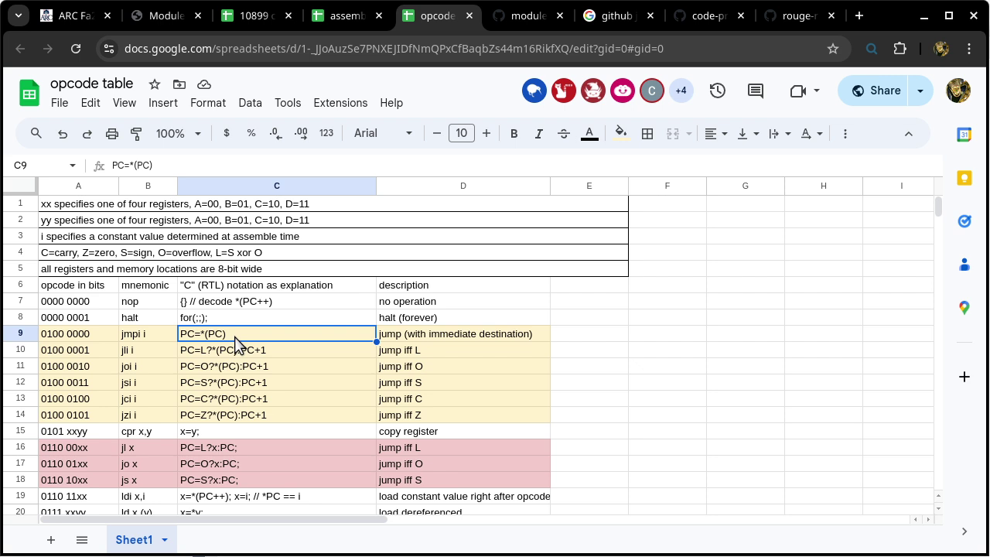
Step: Back in Logisim, poke RAM addresses 00 and 01 to hold 40 and ff
{"action": "key", "text": "alt+Tab"}
{"action": "key", "text": "alt+Tab"}
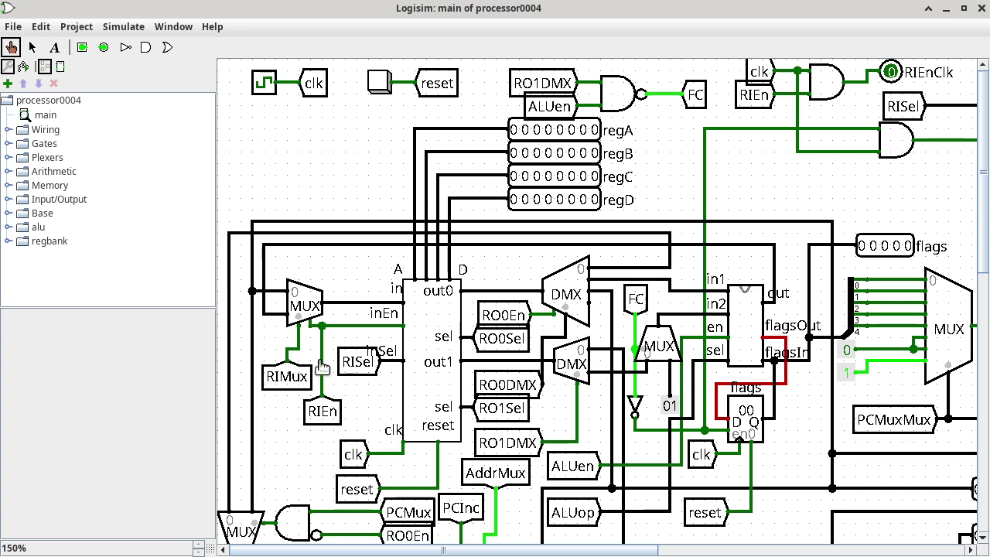
{"action": "left_click", "coordinate": [850, 549]}
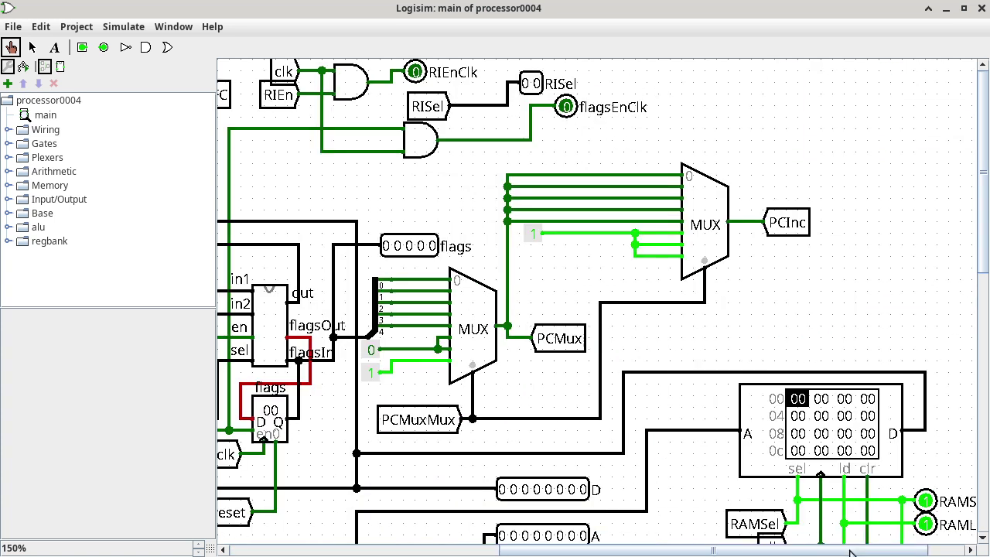
{"action": "left_click", "coordinate": [805, 408]}
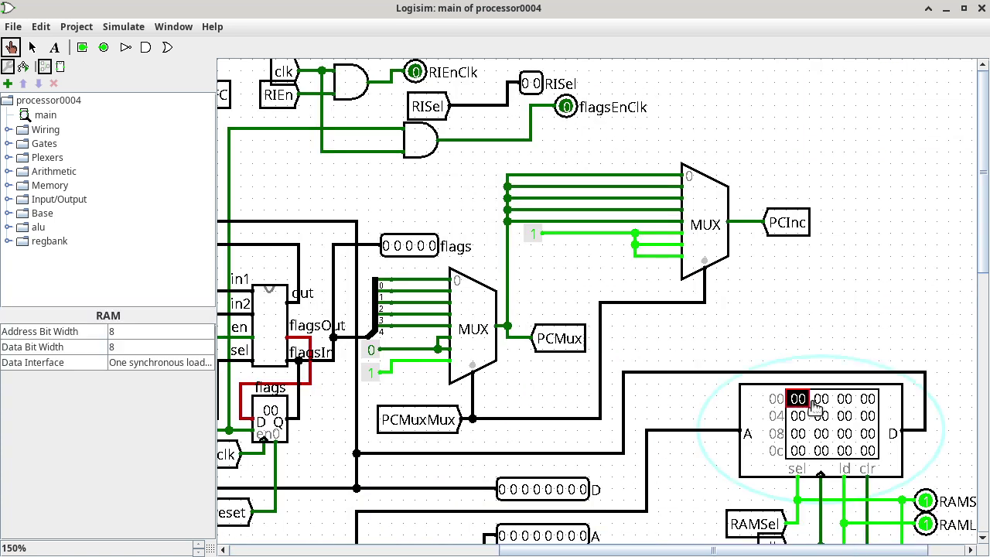
{"action": "type", "text": "40"}
{"action": "key", "text": "space"}
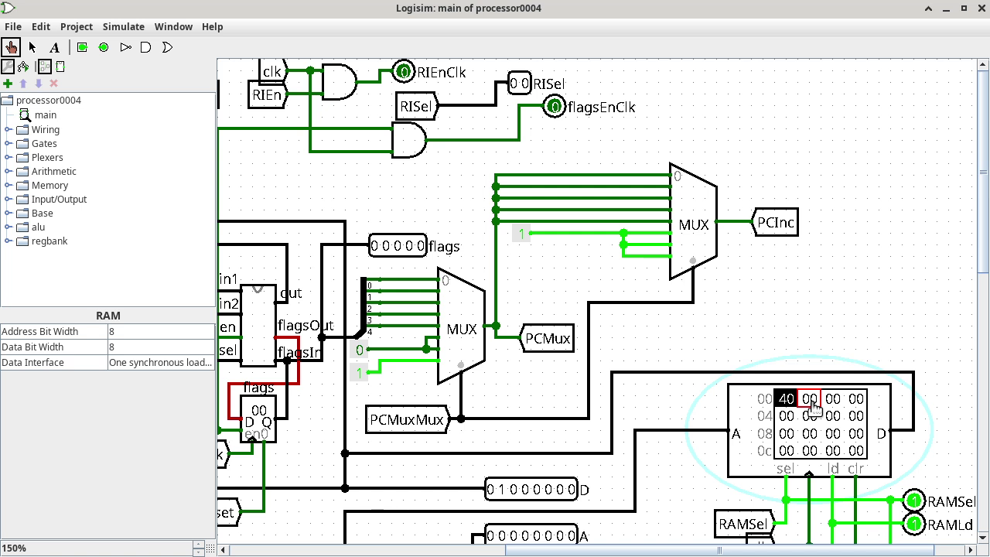
{"action": "type", "text": "ff"}
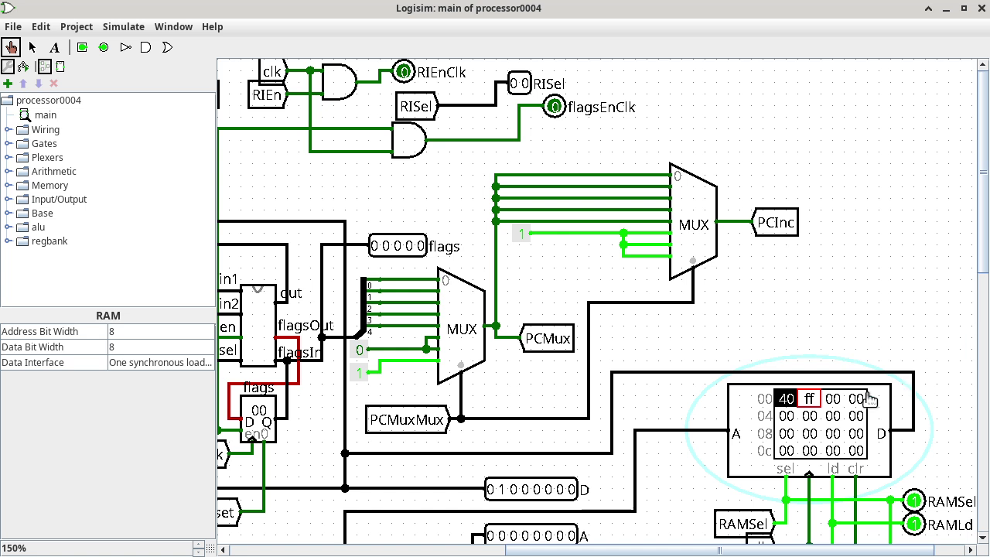
{"action": "left_click", "coordinate": [833, 399]}
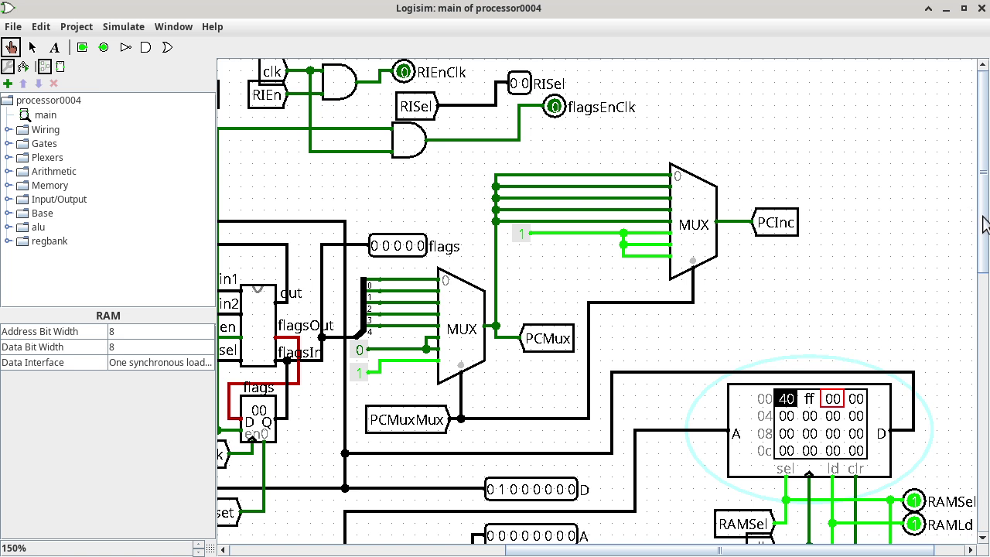
Step: Scroll and pan the canvas to show PC, InstructionReg and ucodePtr together
{"action": "scroll", "coordinate": [986, 231], "scroll_direction": "down", "scroll_amount": 2}
{"action": "left_click_drag", "start_coordinate": [986, 230], "coordinate": [984, 482]}
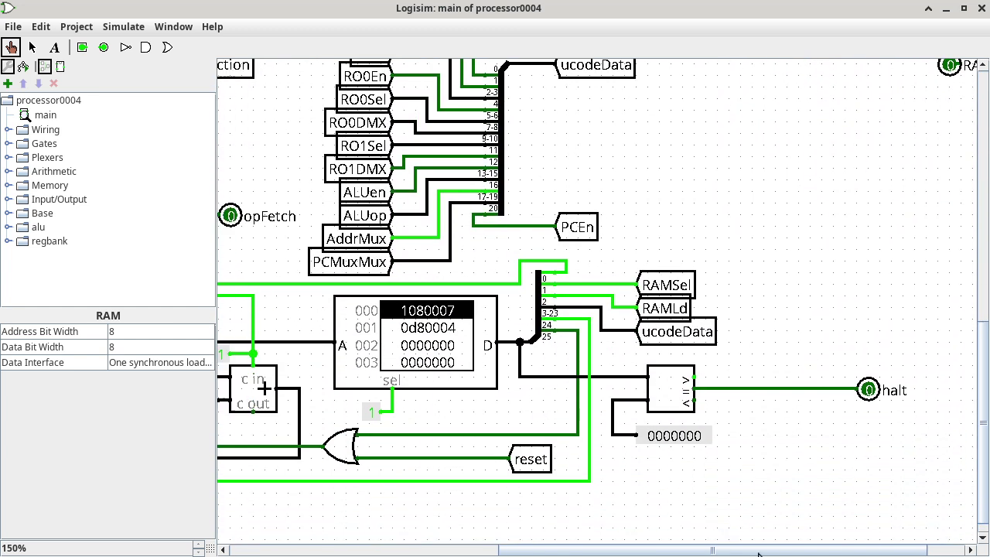
{"action": "left_click_drag", "start_coordinate": [758, 554], "coordinate": [600, 554]}
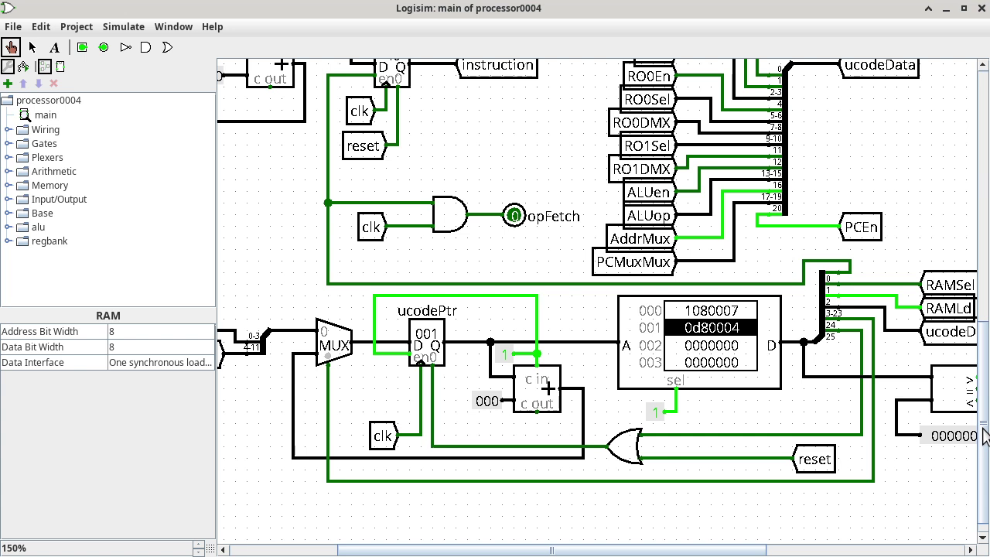
{"action": "scroll", "coordinate": [984, 427], "scroll_direction": "up", "scroll_amount": 1}
{"action": "scroll", "coordinate": [984, 428], "scroll_direction": "up", "scroll_amount": 5}
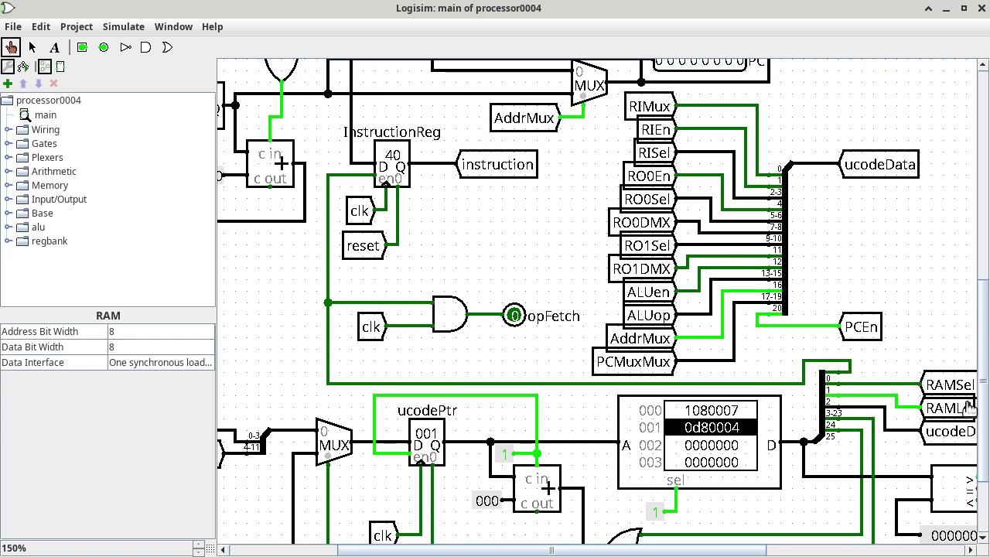
{"action": "left_click_drag", "start_coordinate": [744, 554], "coordinate": [685, 554]}
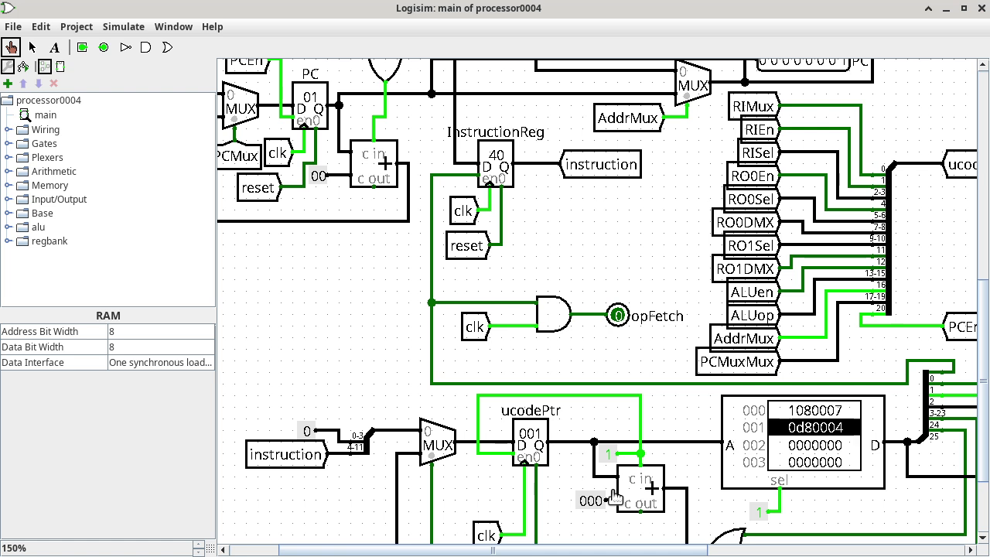
Step: Tick the clock once so ucodePtr reaches 400, with microcode 1f80006
{"action": "key", "text": "ctrl+t"}
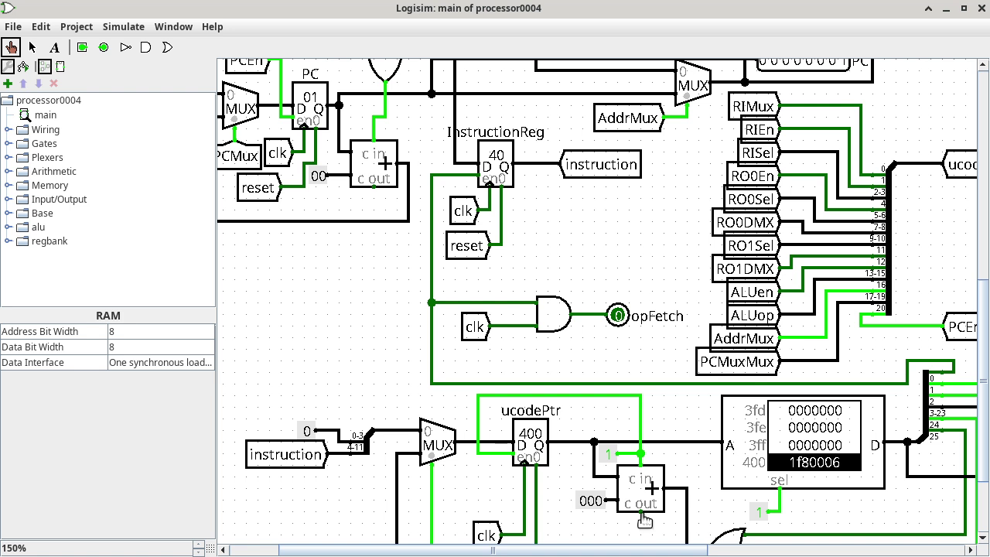
{"action": "left_click_drag", "start_coordinate": [693, 551], "coordinate": [792, 550]}
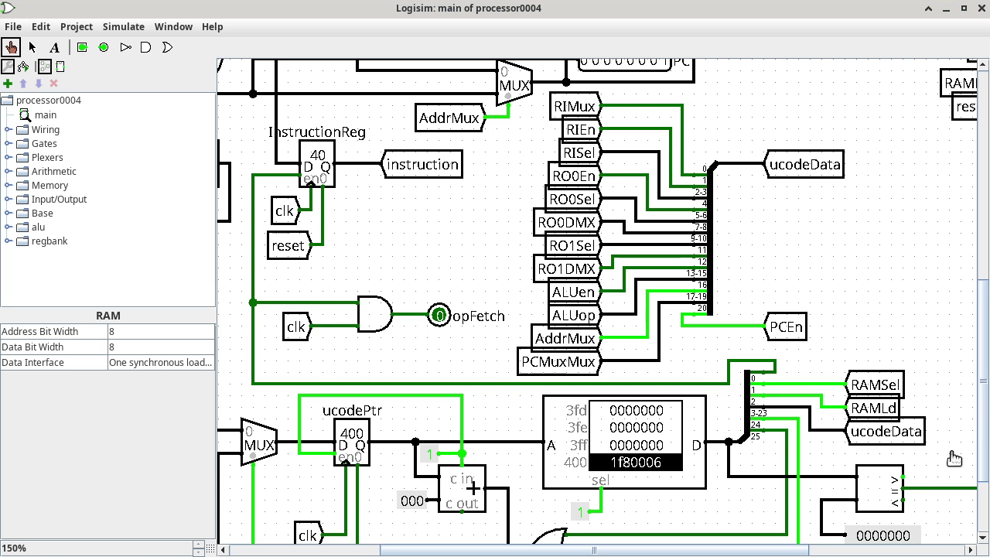
Step: Pan to the regBank and poke its RIEn input-enable line, which reads 0
{"action": "left_click_drag", "start_coordinate": [986, 442], "coordinate": [982, 269]}
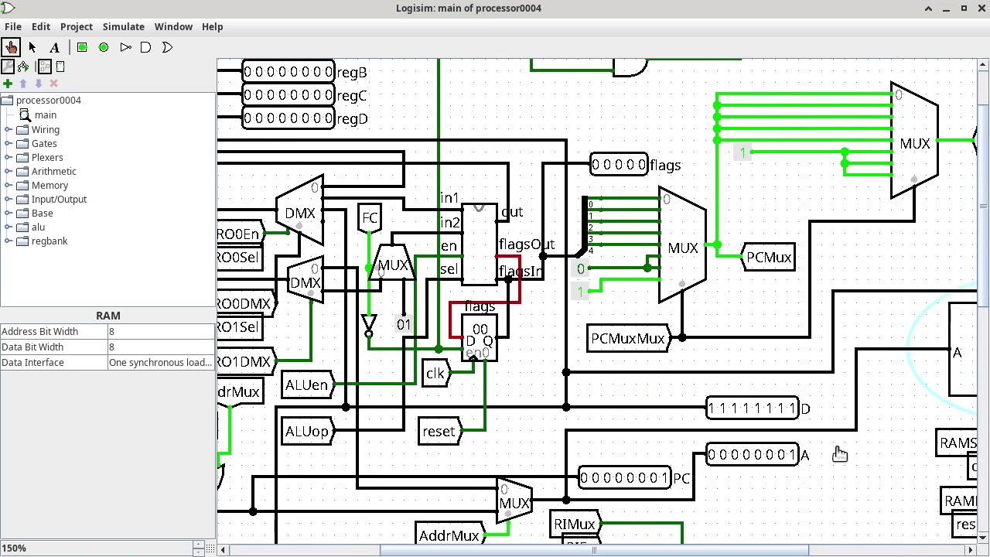
{"action": "left_click_drag", "start_coordinate": [754, 550], "coordinate": [577, 548]}
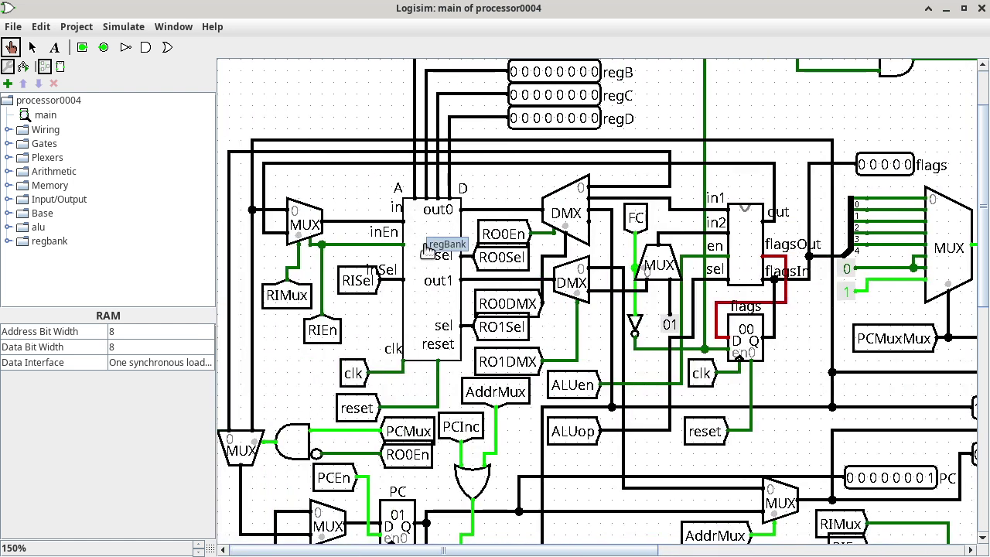
{"action": "left_click", "coordinate": [371, 258]}
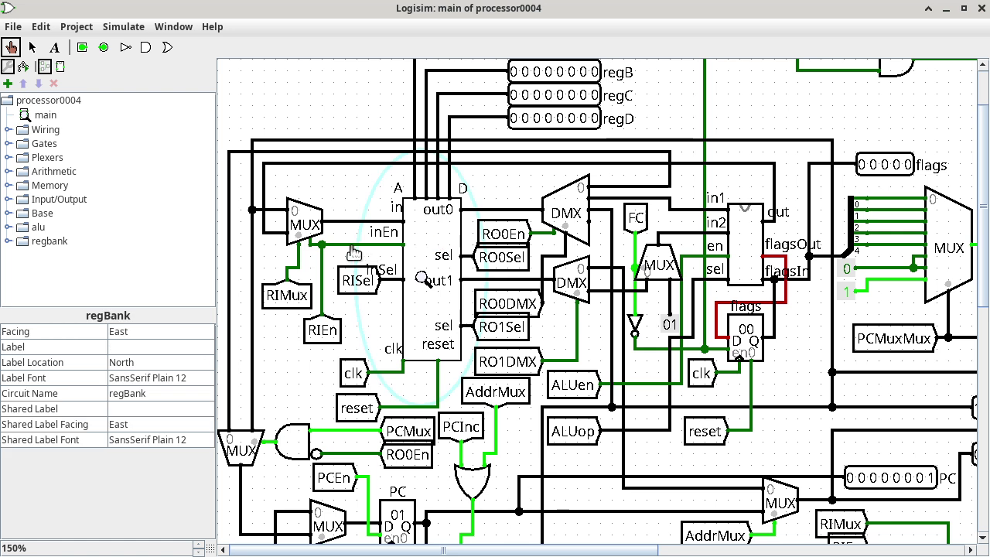
{"action": "left_click", "coordinate": [344, 245]}
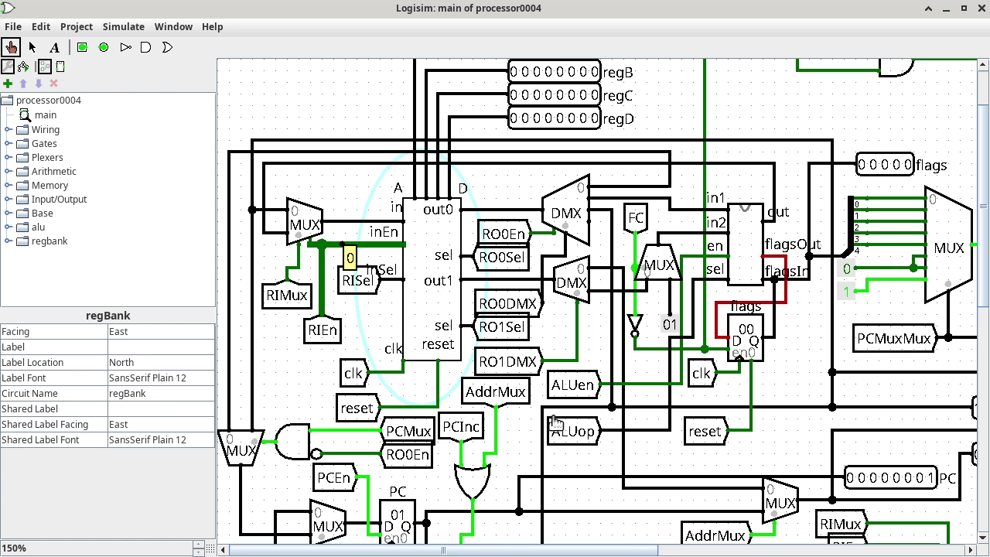
Step: Page the canvas right to show the RAM holding 40 ff beside the PC multiplexer
{"action": "left_click", "coordinate": [704, 551]}
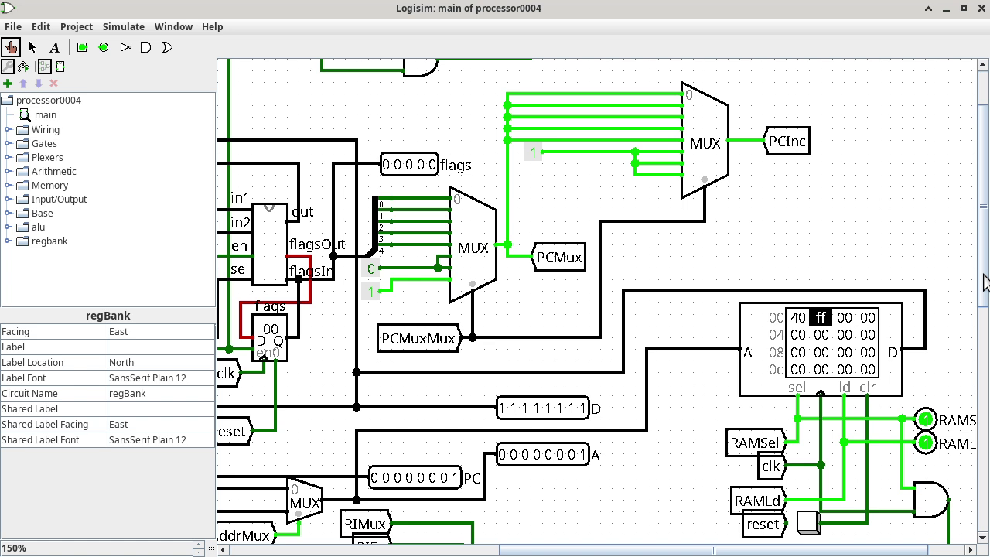
Step: Poke the RAM address line and the AddrMux input, both reading 01 from the PC
{"action": "left_click_drag", "start_coordinate": [984, 282], "coordinate": [984, 313]}
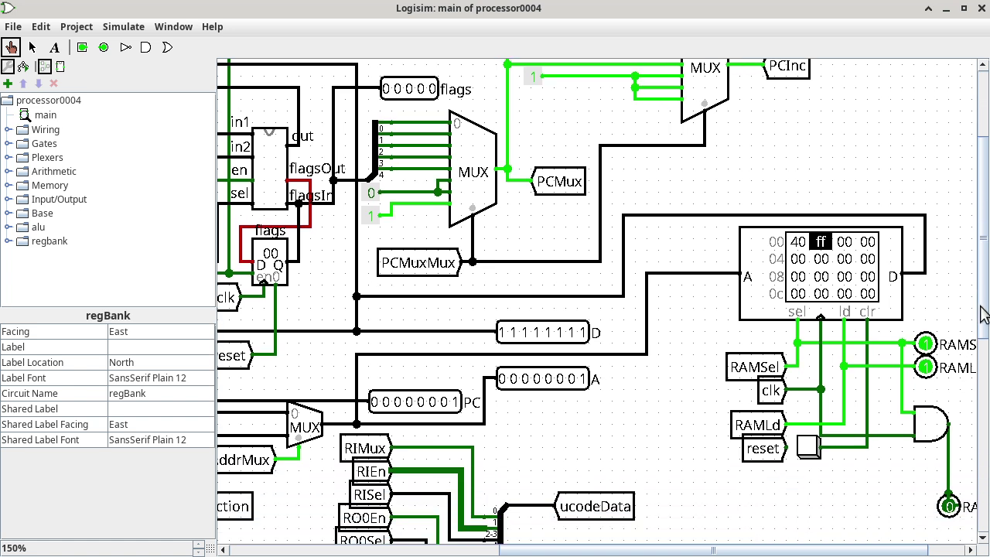
{"action": "left_click", "coordinate": [713, 275]}
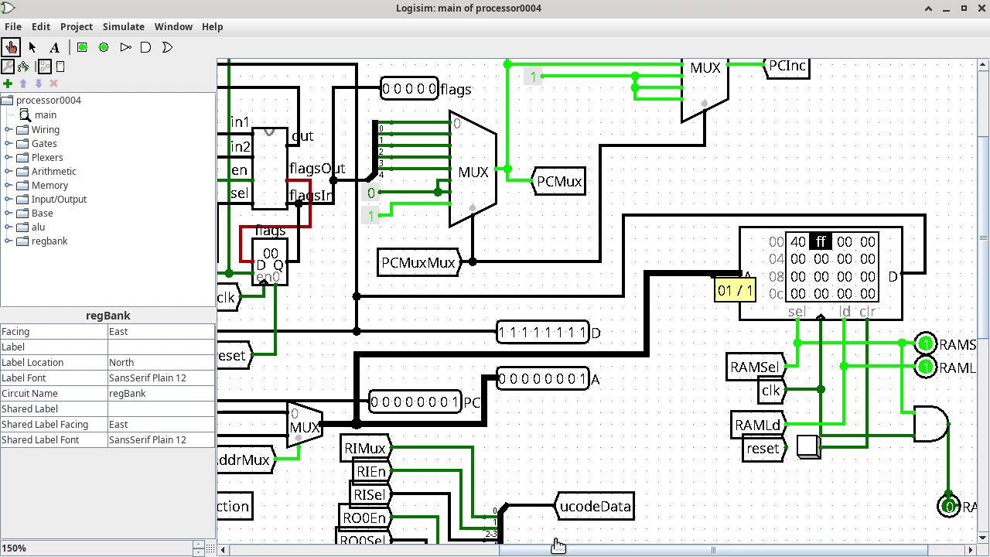
{"action": "left_click_drag", "start_coordinate": [564, 550], "coordinate": [425, 553]}
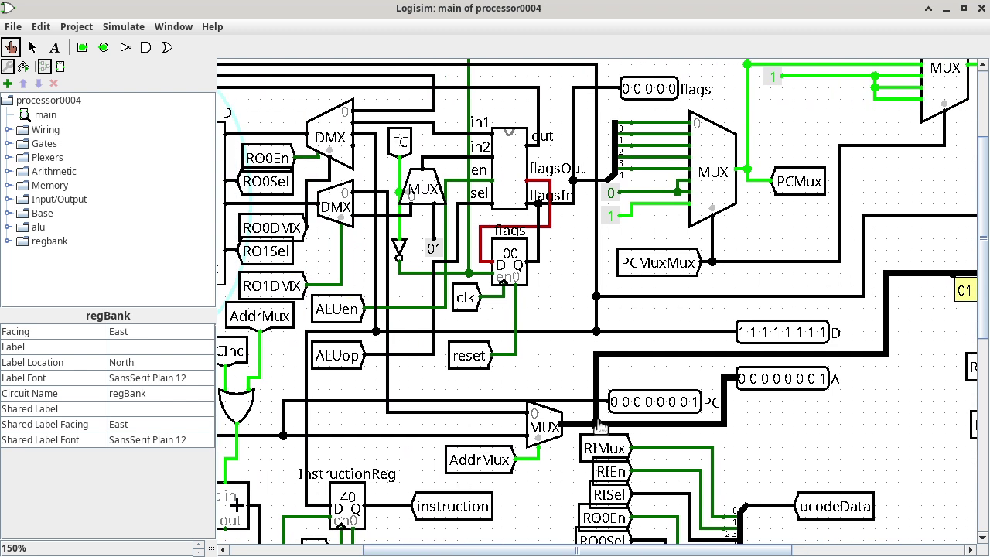
{"action": "left_click", "coordinate": [508, 436]}
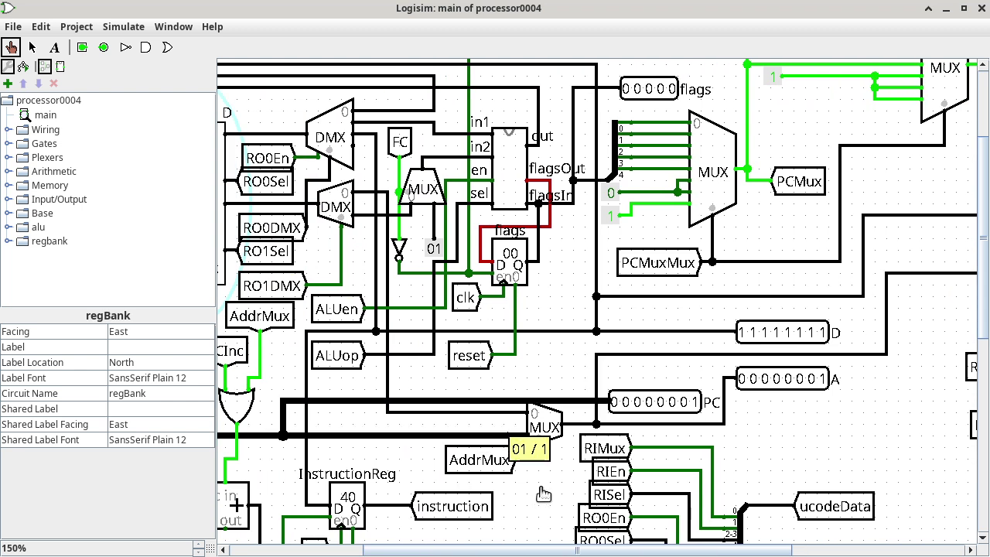
{"action": "left_click_drag", "start_coordinate": [633, 551], "coordinate": [534, 552]}
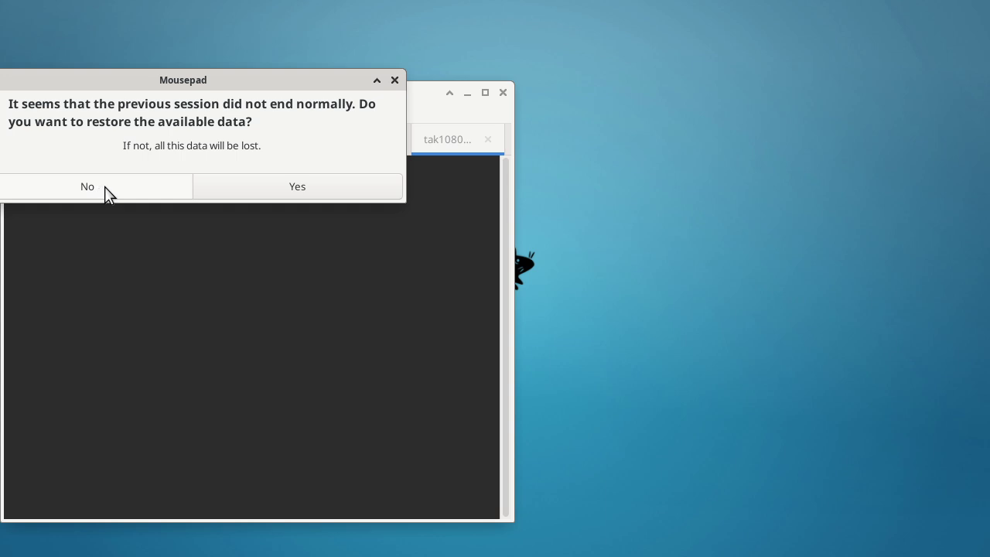
Step: Decline session restore and move the blank Mousepad window to workspace 2 with Logisim
{"action": "left_click", "coordinate": [105, 186]}
{"action": "left_click", "coordinate": [389, 73]}
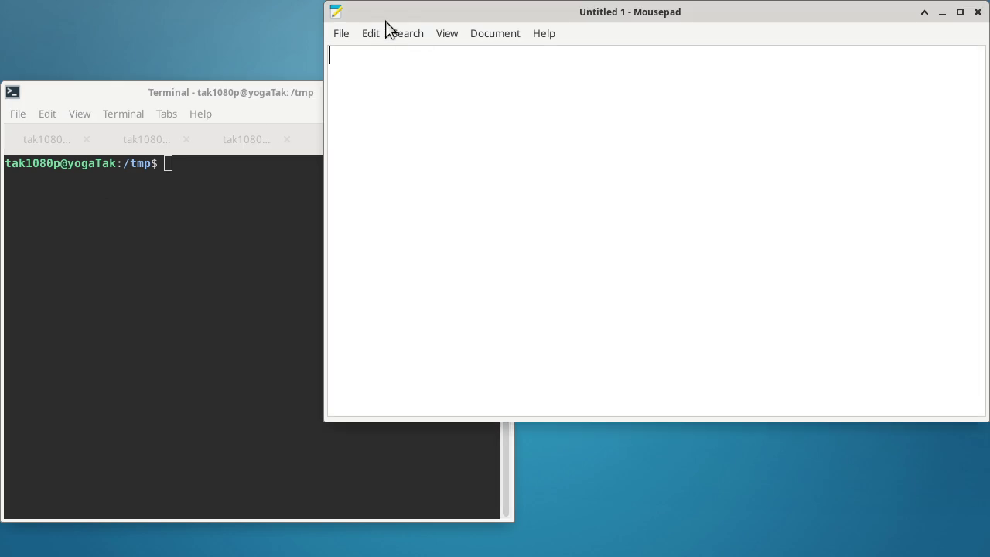
{"action": "left_click", "coordinate": [333, 13]}
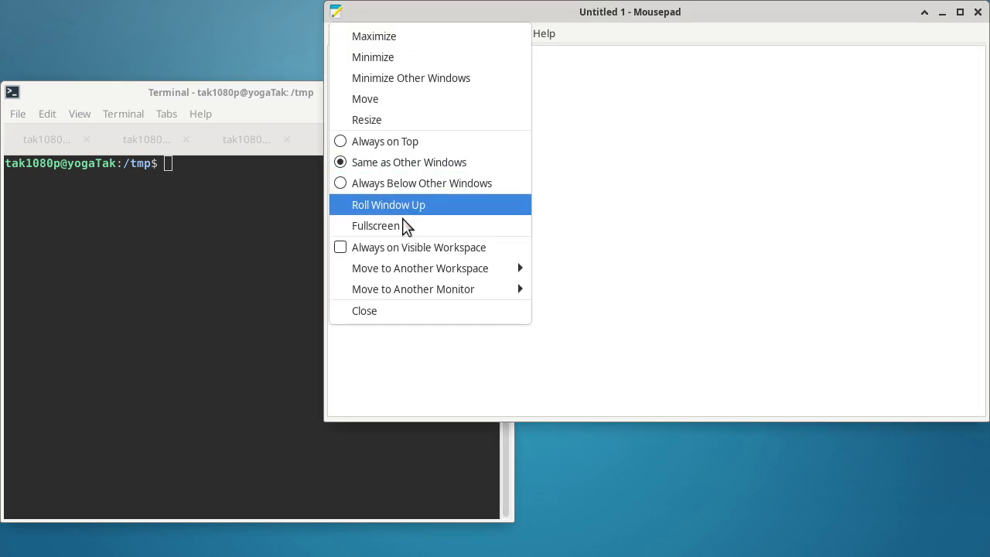
{"action": "mouse_move", "coordinate": [434, 268]}
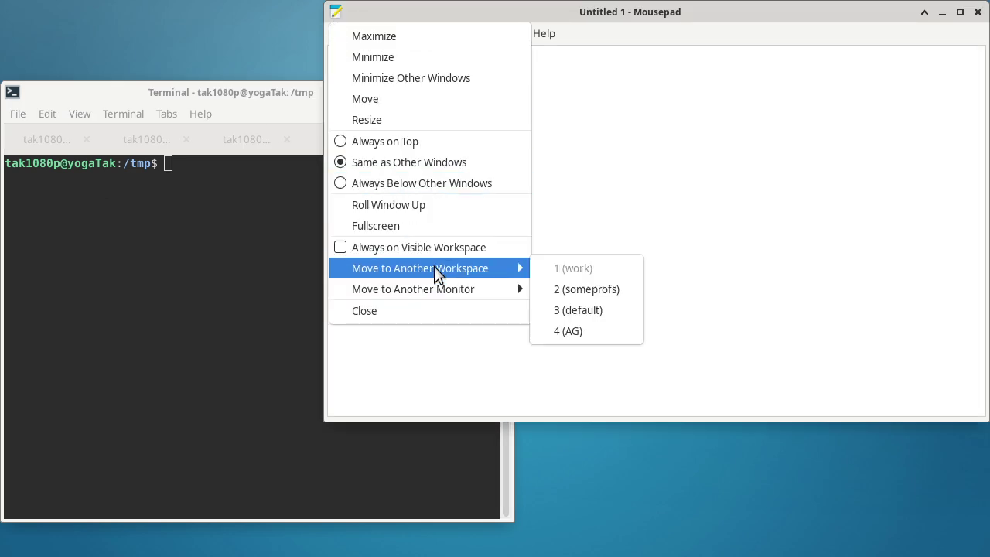
{"action": "left_click", "coordinate": [585, 288]}
{"action": "key", "text": "ctrl+alt+Right"}
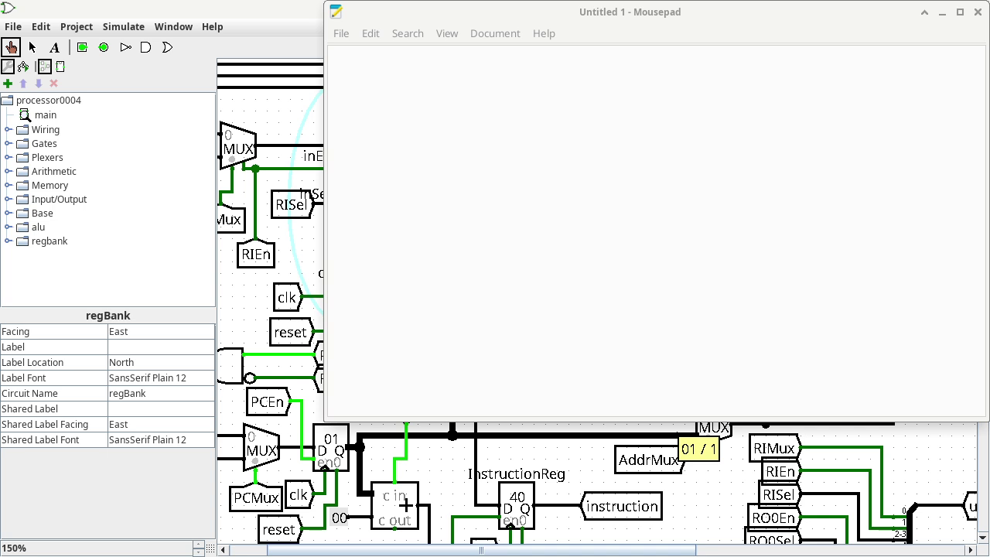
Step: Type 'RAM.A = PC.Q *(PC)' in the note, insert '?=' before *(PC), and go back to Logisim
{"action": "left_click", "coordinate": [345, 53]}
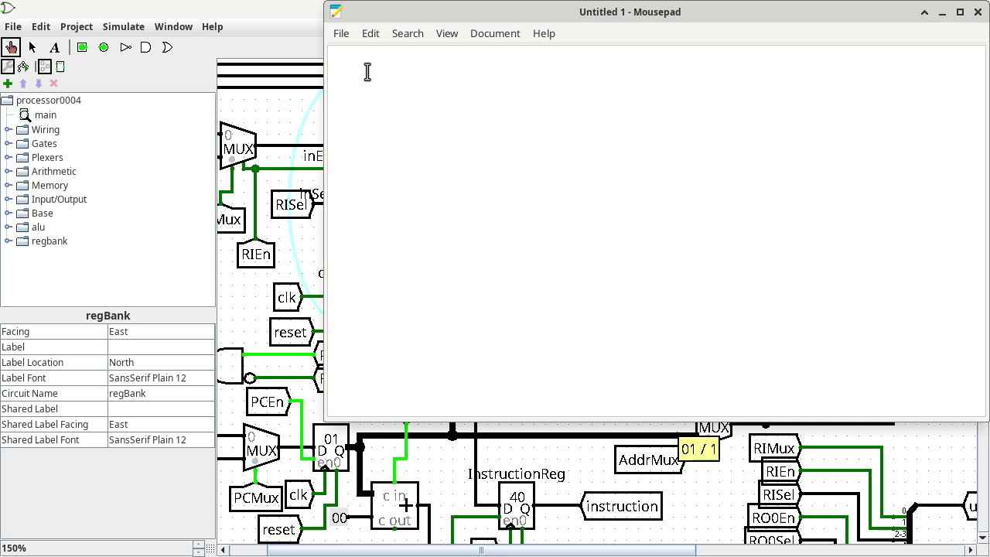
{"action": "type", "text": "RAM.A ="}
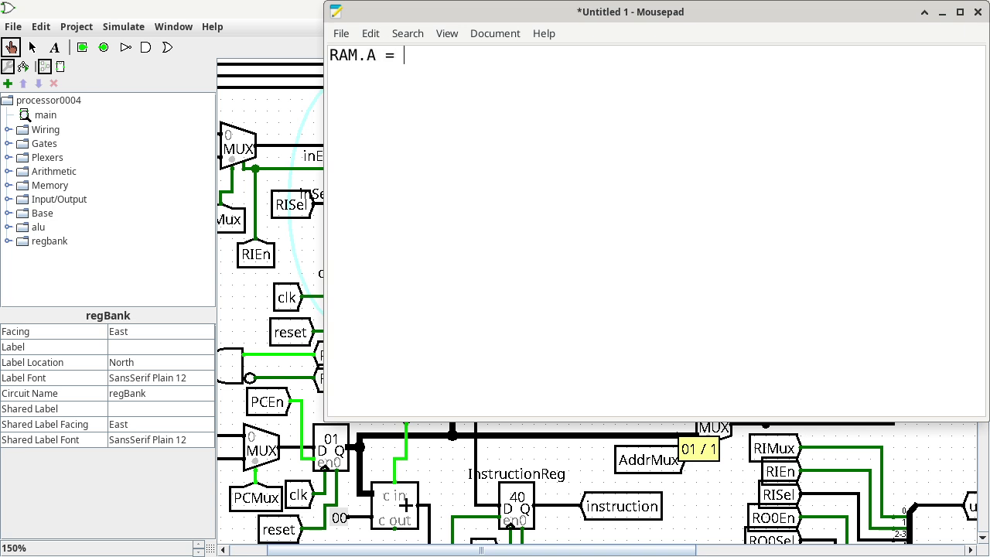
{"action": "type", "text": " PC.Q   *(PC)"}
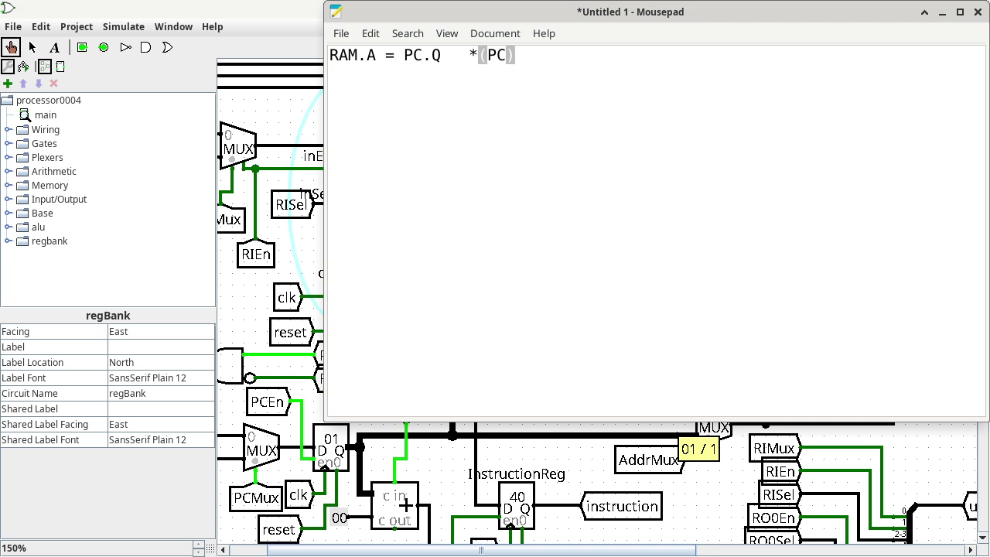
{"action": "key", "text": "Left"}
{"action": "key", "text": "Left"}
{"action": "key", "text": "Left"}
{"action": "key", "text": "Left"}
{"action": "key", "text": "Left"}
{"action": "key", "text": "shift+Right"}
{"action": "key", "text": "shift+Right"}
{"action": "key", "text": "shift+Right"}
{"action": "key", "text": "shift+Right"}
{"action": "key", "text": "shift+Right"}
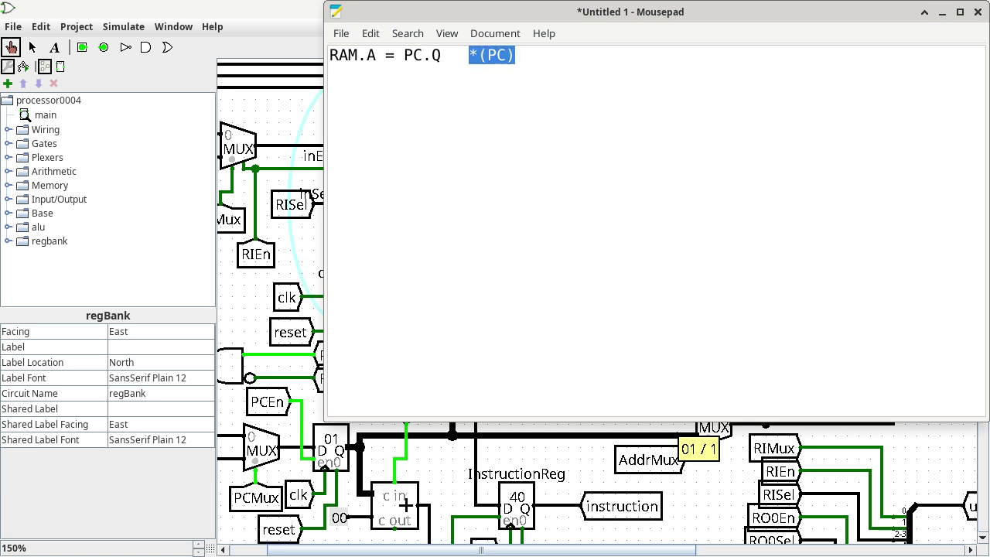
{"action": "key", "text": "Left"}
{"action": "key", "text": "Left"}
{"action": "key", "text": "Left"}
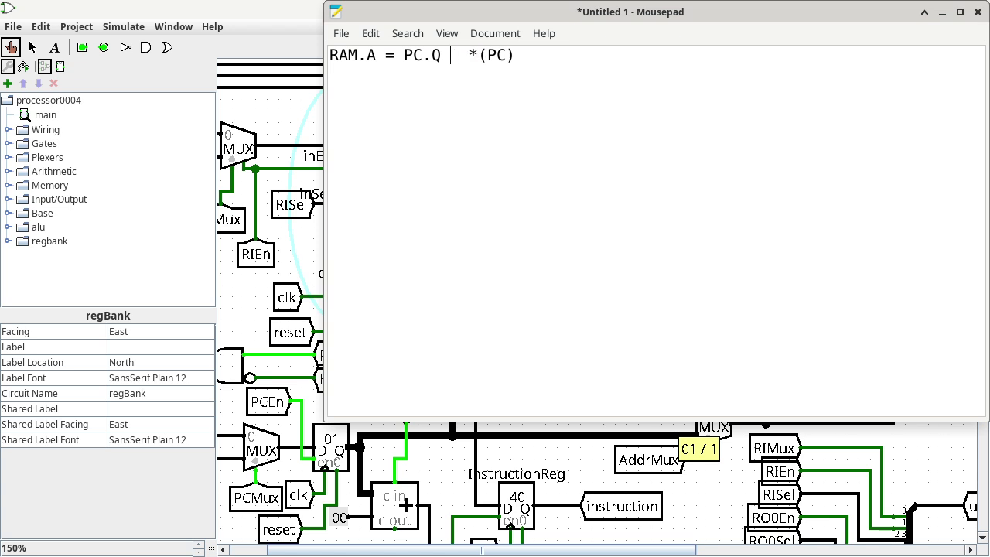
{"action": "key", "text": "Right"}
{"action": "key", "text": "Right"}
{"action": "type", "text": "="}
{"action": "key", "text": "Left"}
{"action": "type", "text": "?"}
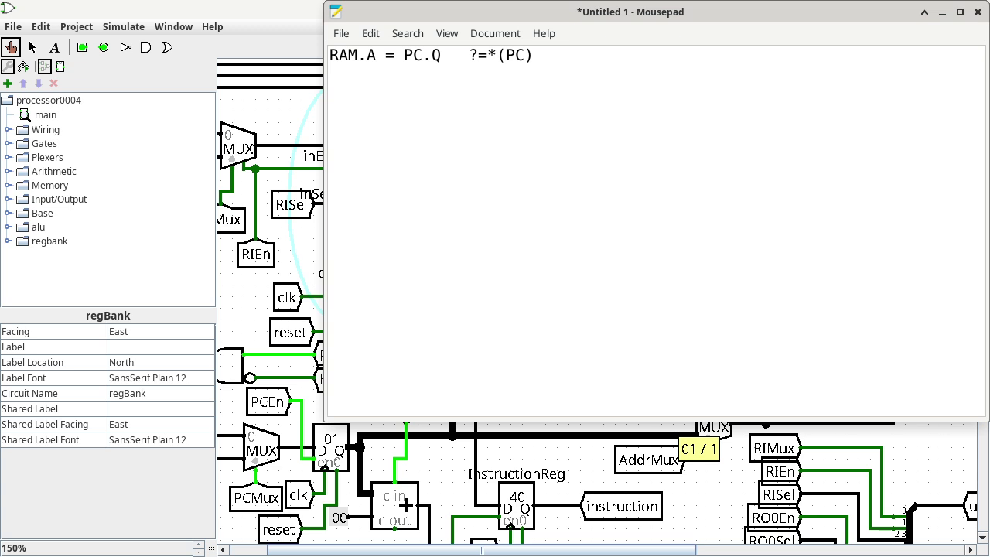
{"action": "left_click", "coordinate": [283, 20]}
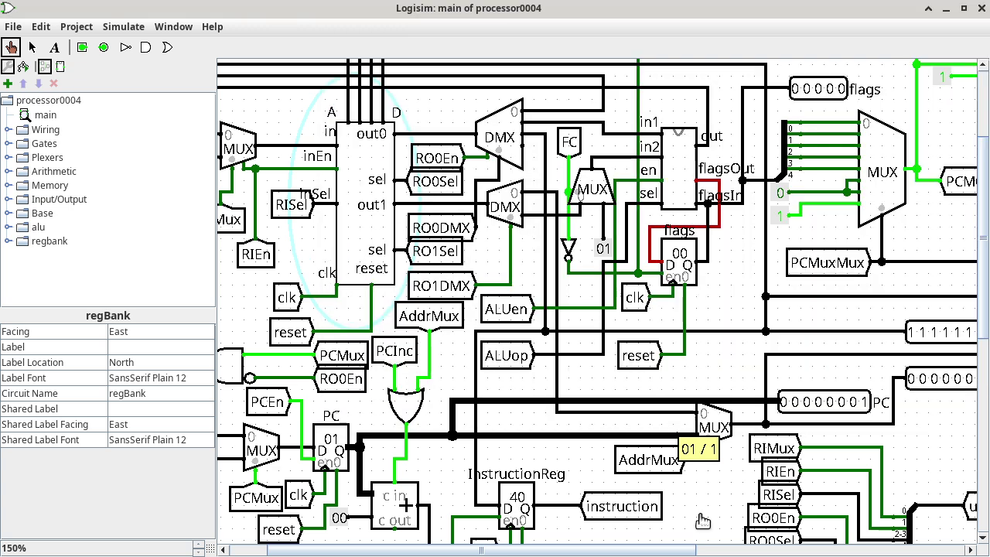
Step: Probe the RAM data output and follow it to the PC multiplexer, reading ff / -1
{"action": "left_click", "coordinate": [761, 550]}
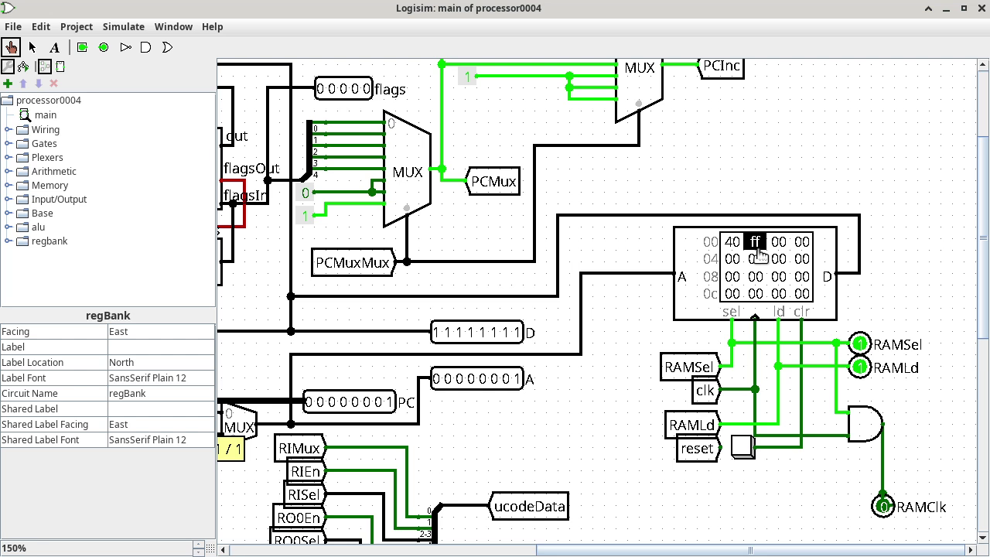
{"action": "left_click", "coordinate": [857, 274]}
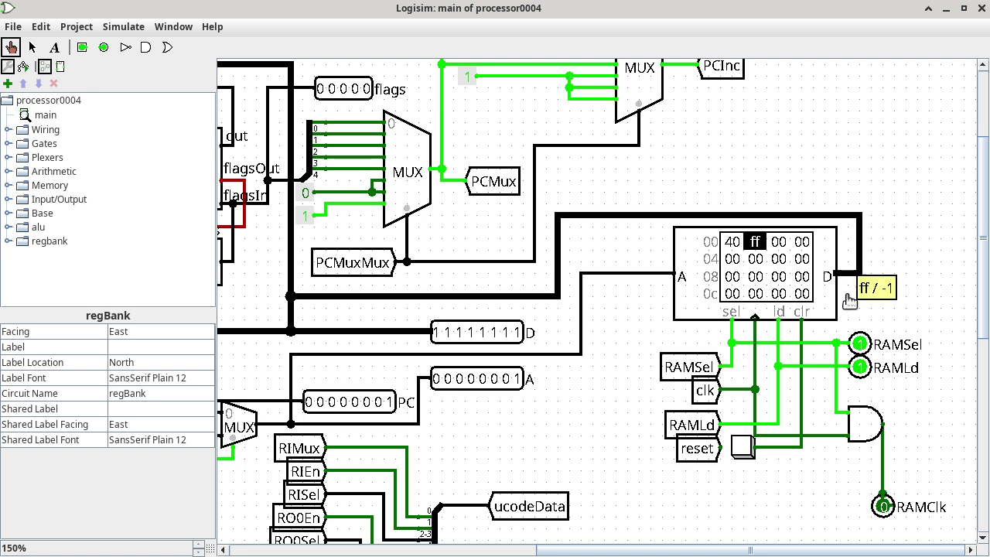
{"action": "left_click_drag", "start_coordinate": [737, 551], "coordinate": [430, 553]}
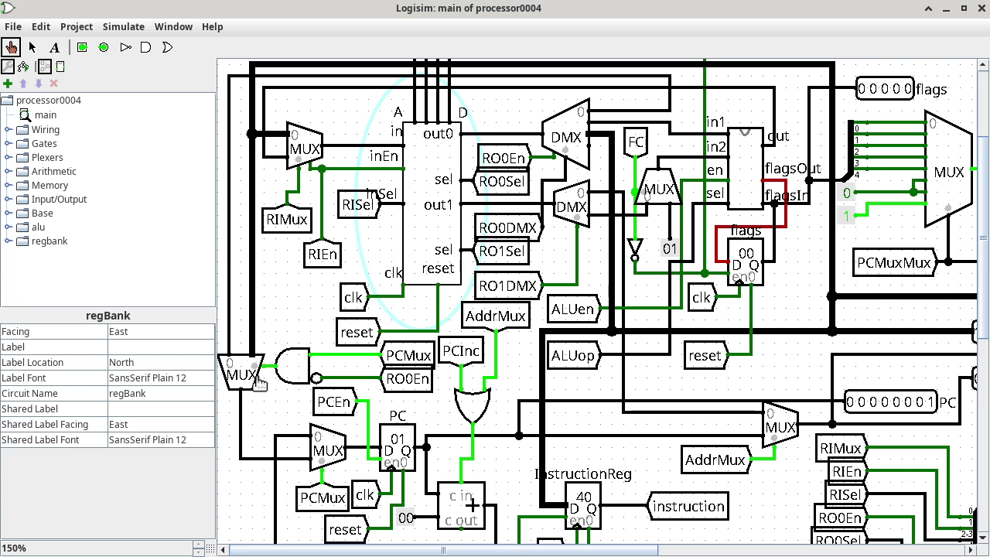
Step: Verify ff / -1 at the PC multiplexer and PC register input, then switch to Mousepad
{"action": "left_click", "coordinate": [242, 420]}
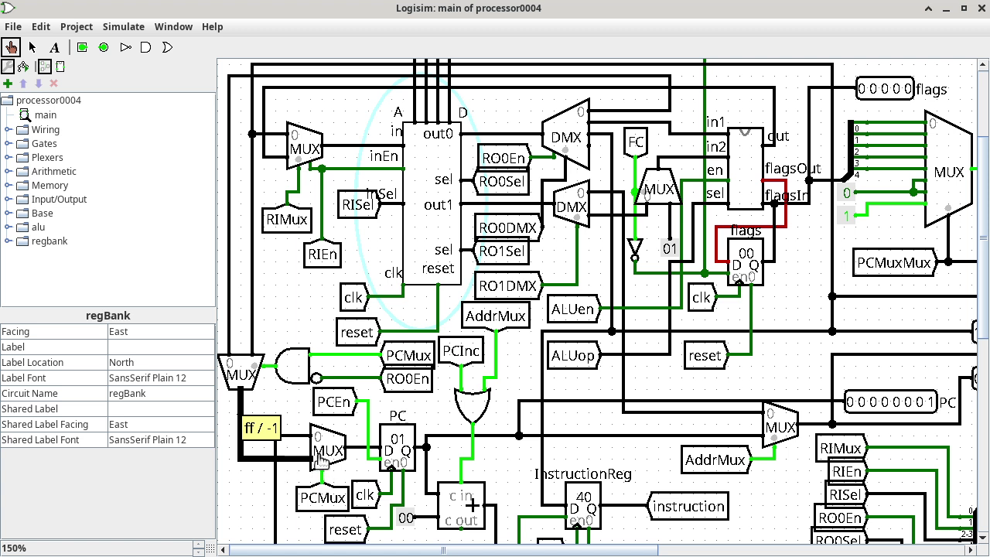
{"action": "left_click", "coordinate": [359, 448]}
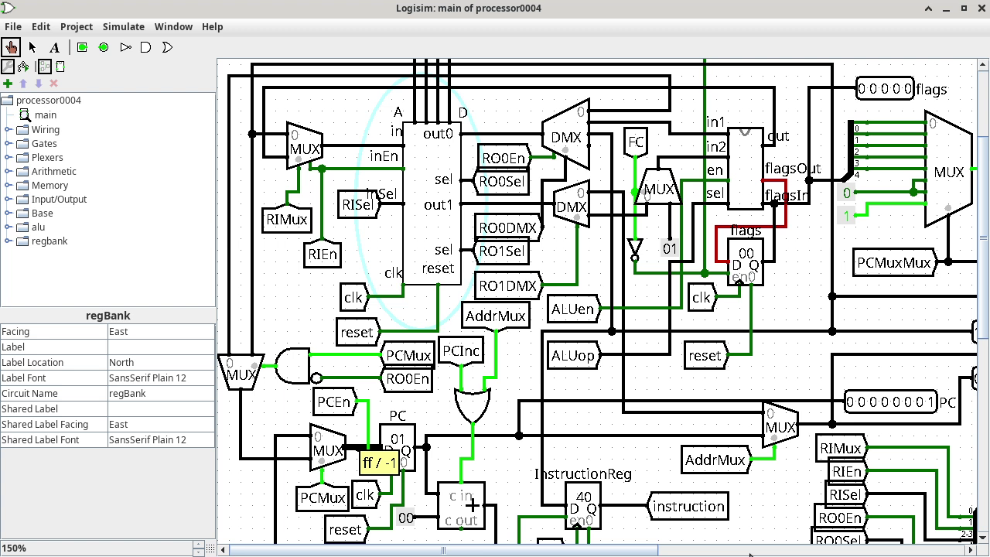
{"action": "key", "text": "alt+Tab"}
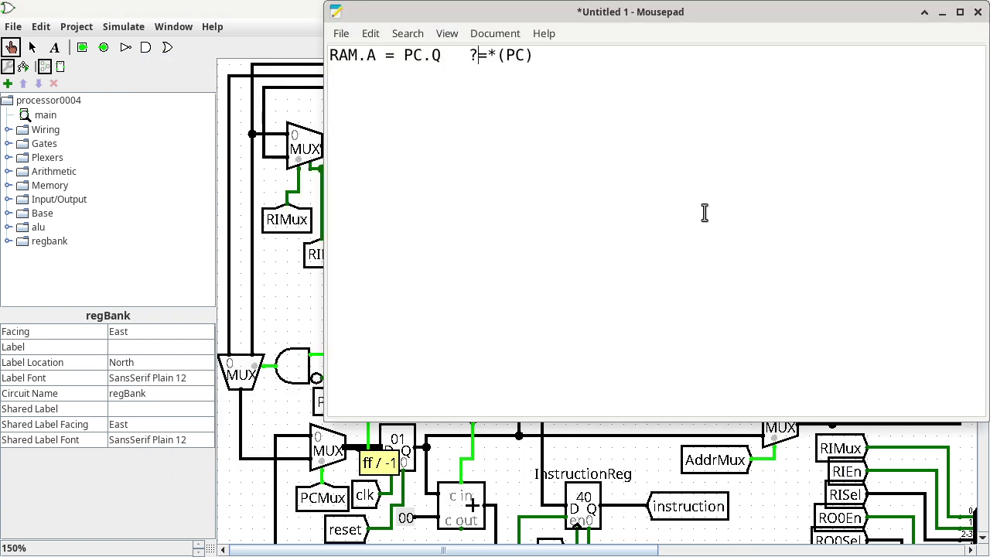
Step: Add a second note line 'PC.D = RAM.D PC=*(PC)' and return to Logisim
{"action": "key", "text": "Right"}
{"action": "key", "text": "Right"}
{"action": "key", "text": "Right"}
{"action": "key", "text": "Right"}
{"action": "key", "text": "Right"}
{"action": "key", "text": "Right"}
{"action": "key", "text": "Return"}
{"action": "type", "text": "PC.D = RAM.D"}
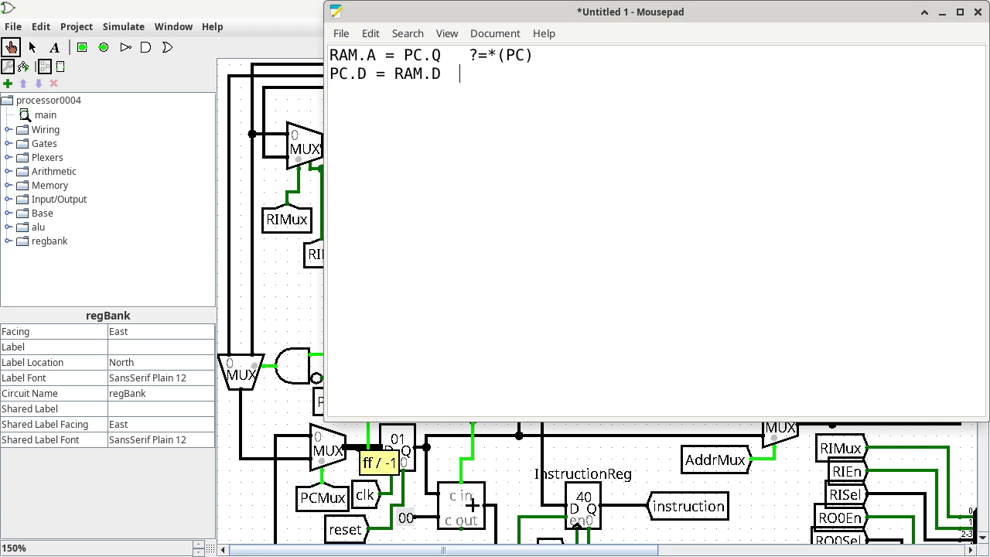
{"action": "type", "text": "   PC=*(PC)"}
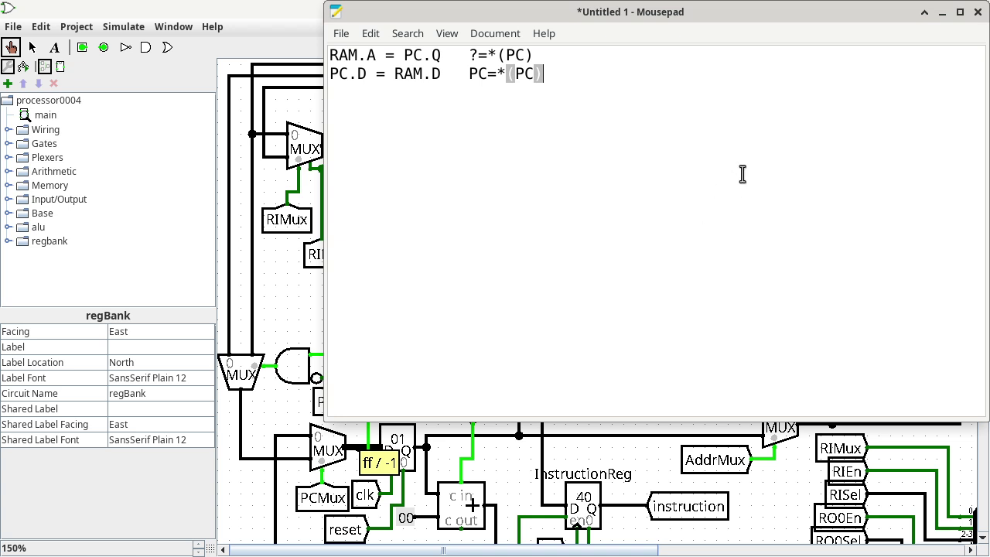
{"action": "left_click", "coordinate": [278, 15]}
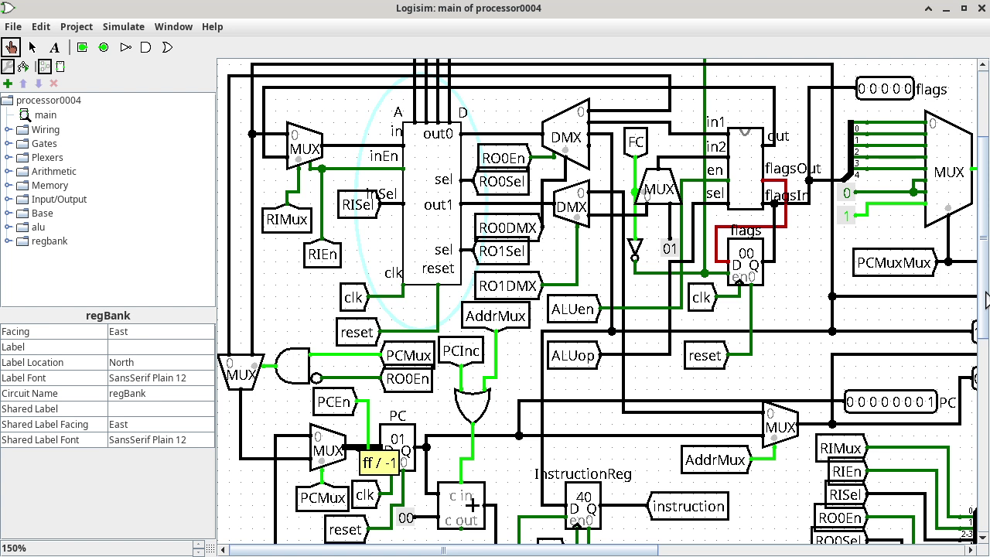
Step: Scroll down to bring the ucodePtr register and microcode ROM into view
{"action": "scroll", "coordinate": [986, 301], "scroll_direction": "down", "scroll_amount": 5}
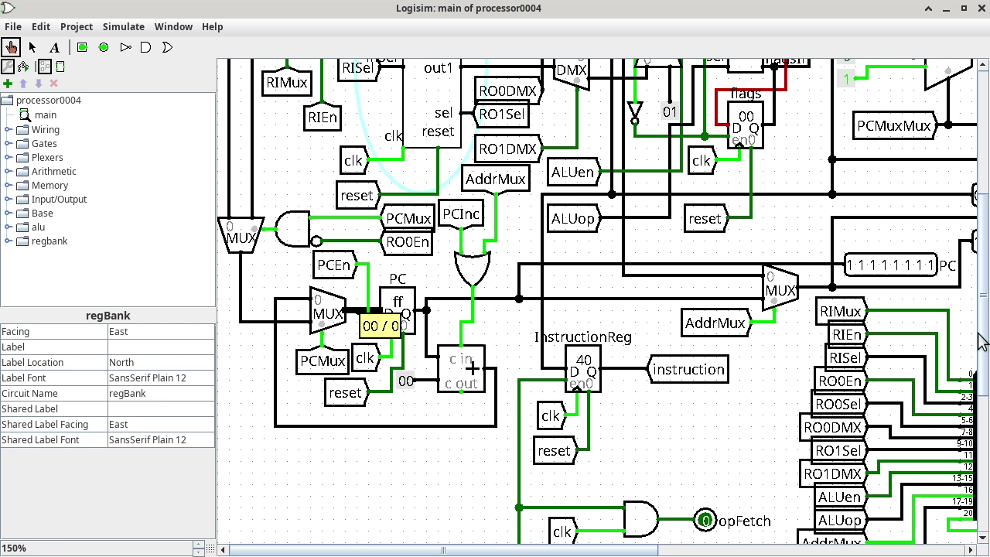
{"action": "left_click_drag", "start_coordinate": [980, 342], "coordinate": [979, 448]}
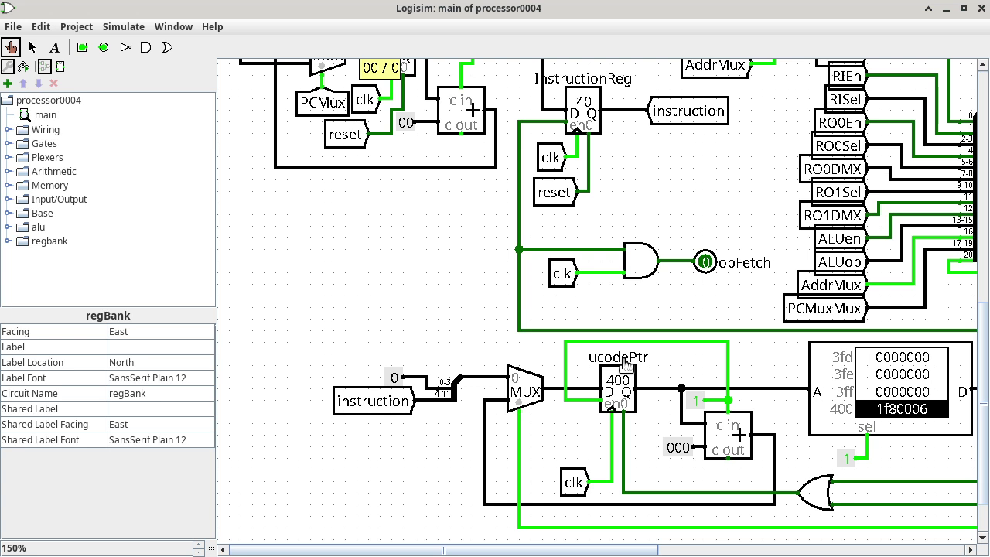
Step: Tick the clock once so the microcode pointer wraps to 000 with ROM output 1080007
{"action": "key", "text": "ctrl+t"}
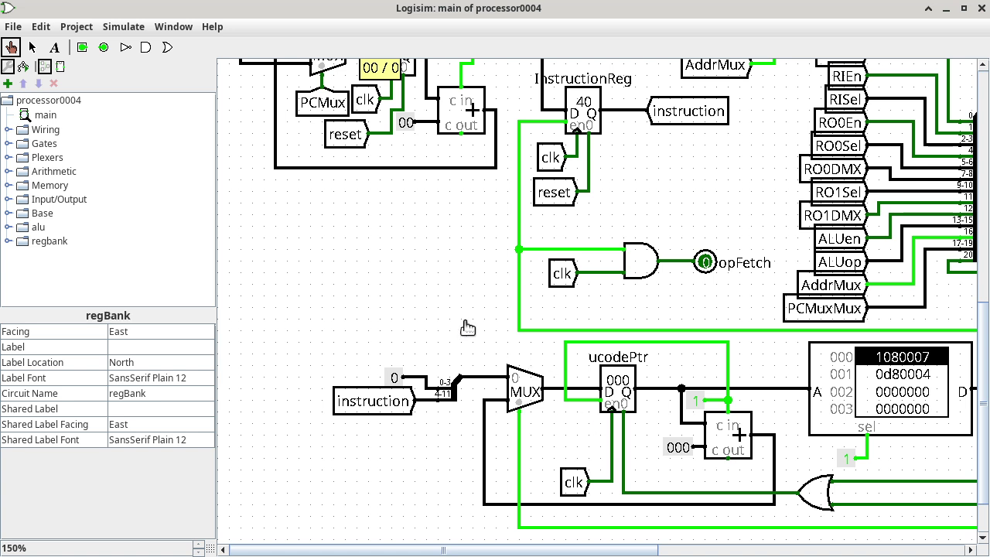
{"action": "scroll", "coordinate": [468, 328], "scroll_direction": "up", "scroll_amount": 1}
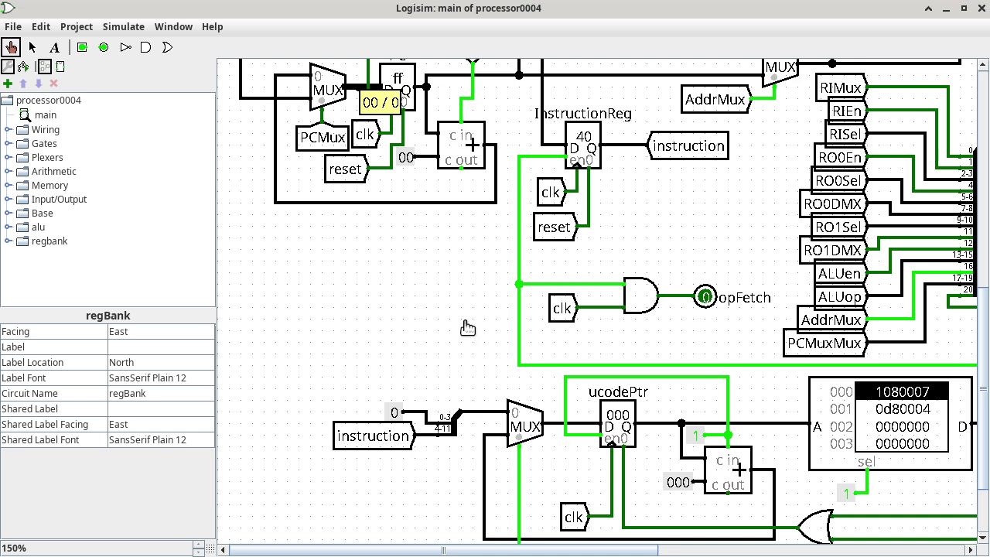
{"action": "left_click", "coordinate": [912, 550]}
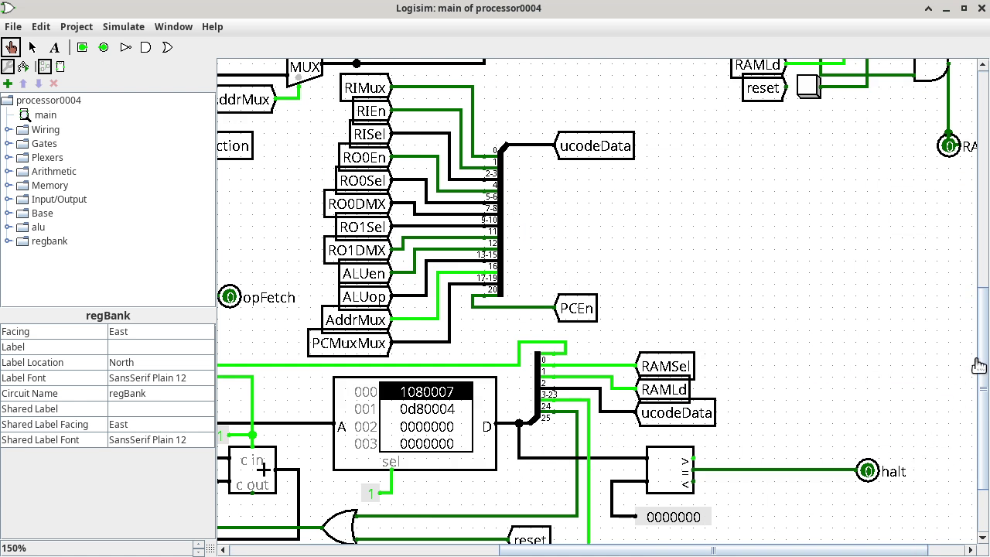
{"action": "left_click_drag", "start_coordinate": [983, 365], "coordinate": [986, 243]}
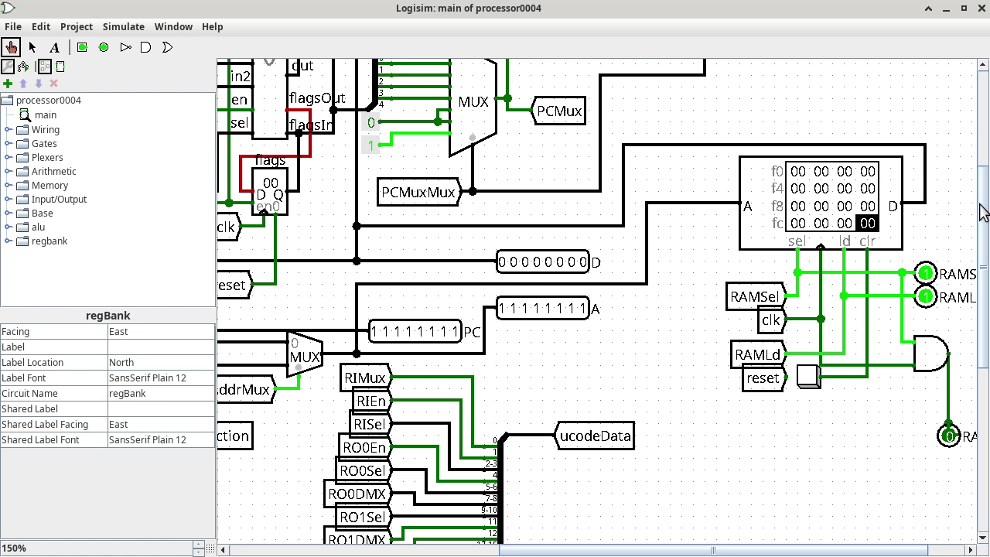
Step: Reset the simulation so the PC and RAM address return to 00000000
{"action": "left_click_drag", "start_coordinate": [982, 213], "coordinate": [982, 163]}
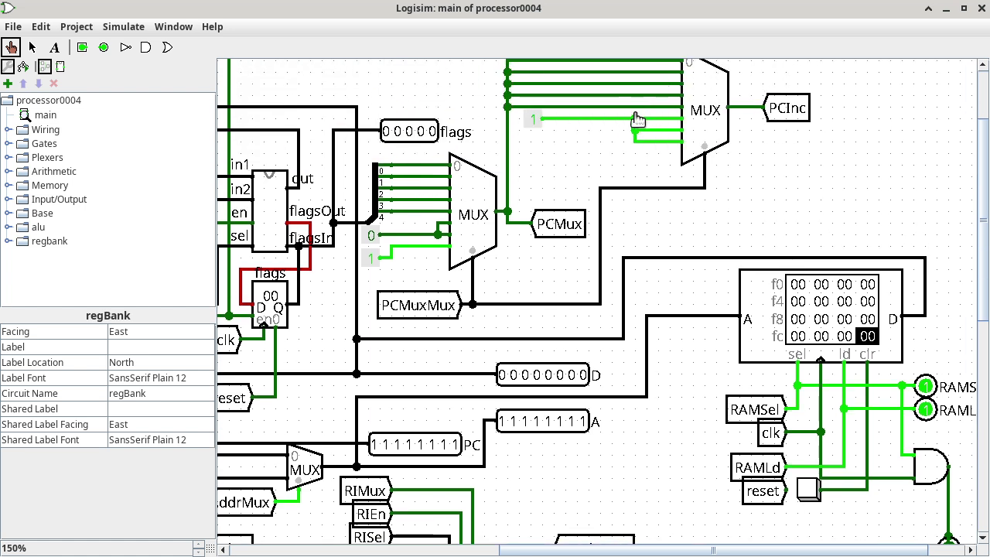
{"action": "left_click", "coordinate": [130, 26]}
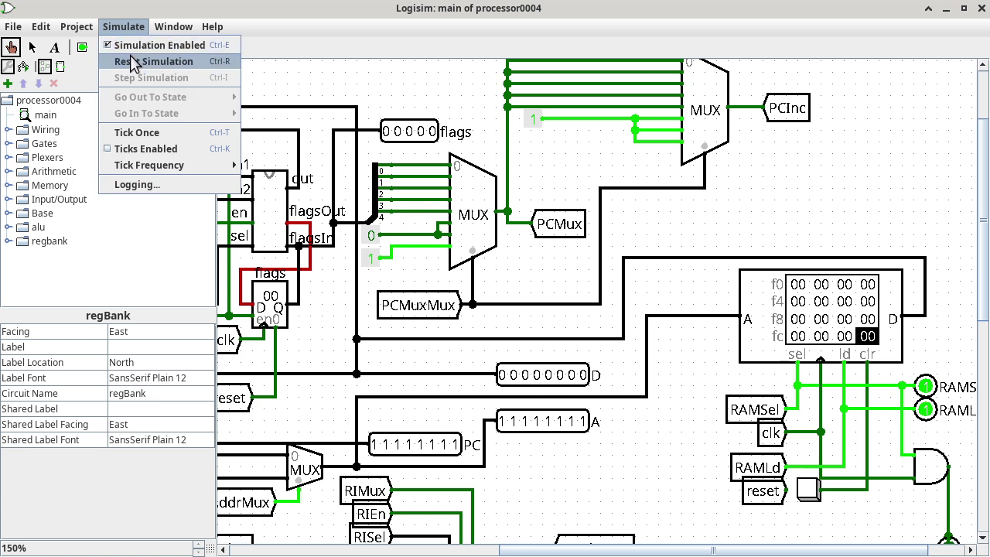
{"action": "left_click", "coordinate": [134, 61]}
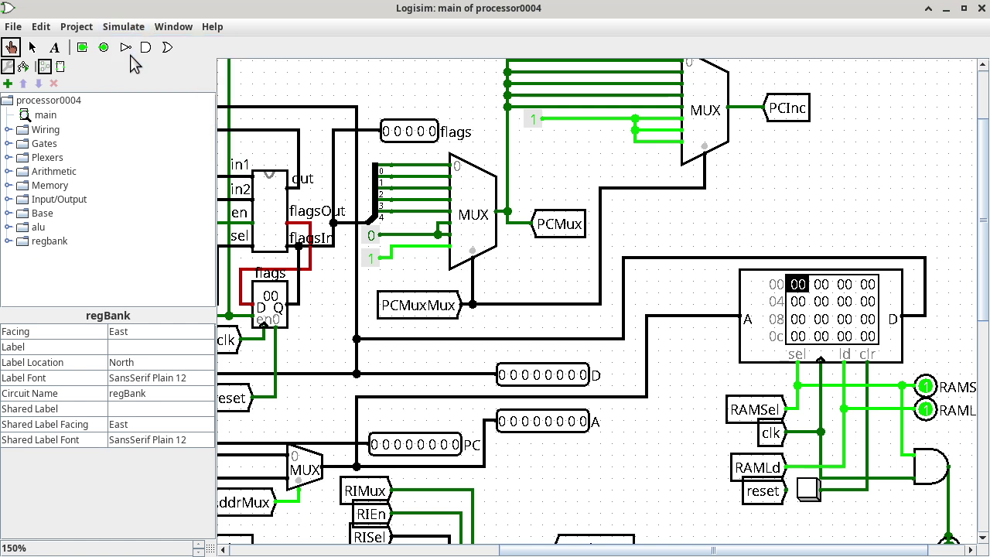
Step: Switch to the Chrome window showing the opcode table
{"action": "key", "text": "alt+Tab"}
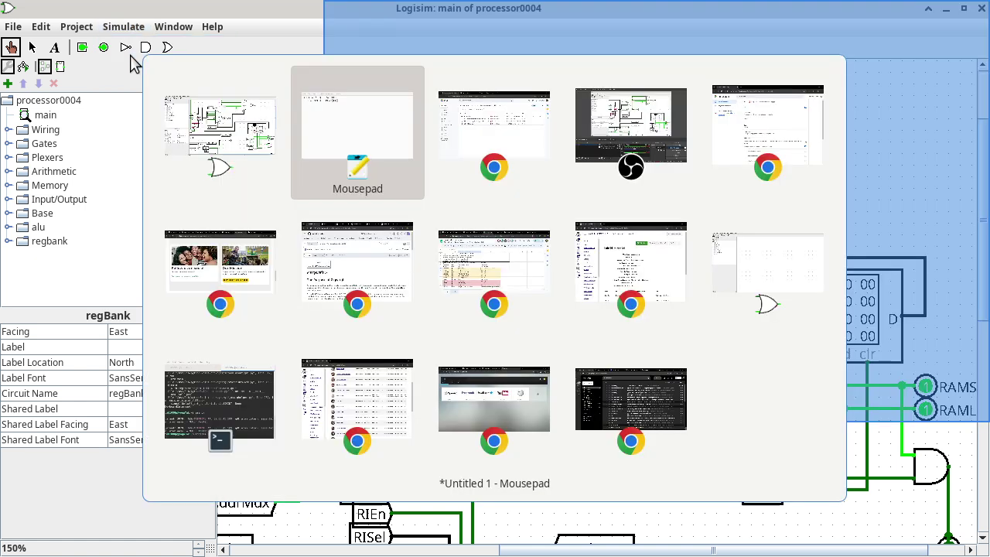
{"action": "key", "text": "alt+Tab"}
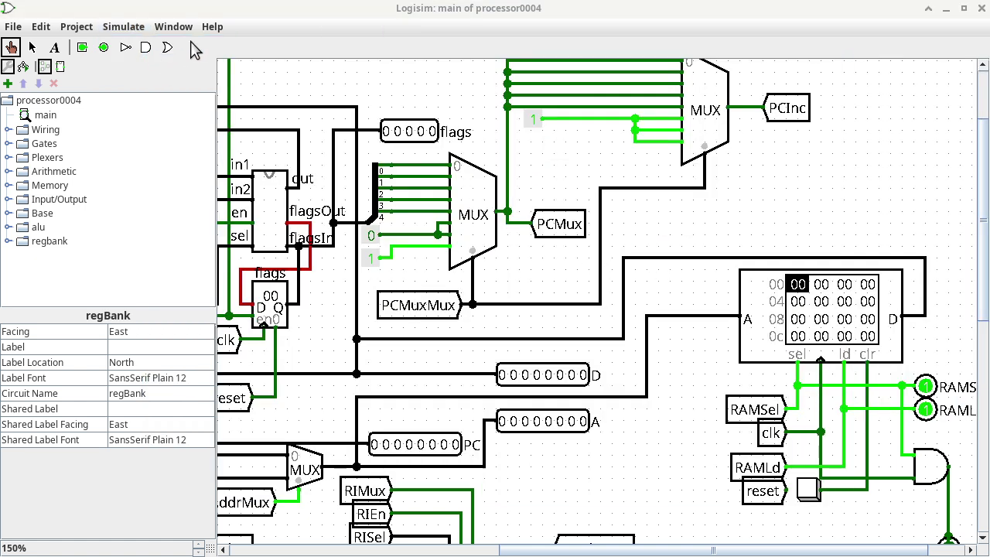
{"action": "key", "text": "alt+Tab"}
{"action": "key", "text": "alt+Tab"}
{"action": "key", "text": "alt+Tab"}
{"action": "key", "text": "alt+Tab"}
{"action": "key", "text": "alt+Tab"}
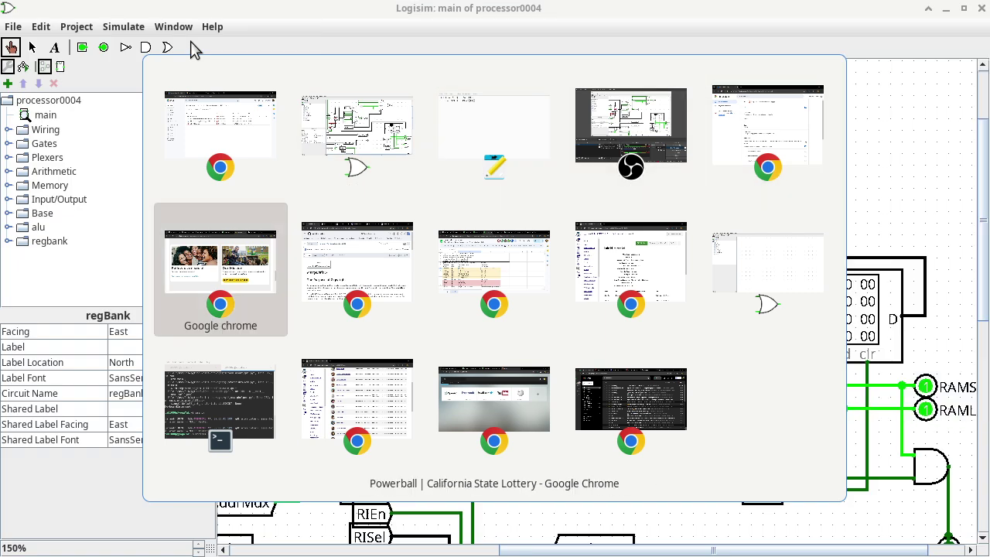
{"action": "key", "text": "alt+Tab"}
{"action": "key", "text": "alt+Tab"}
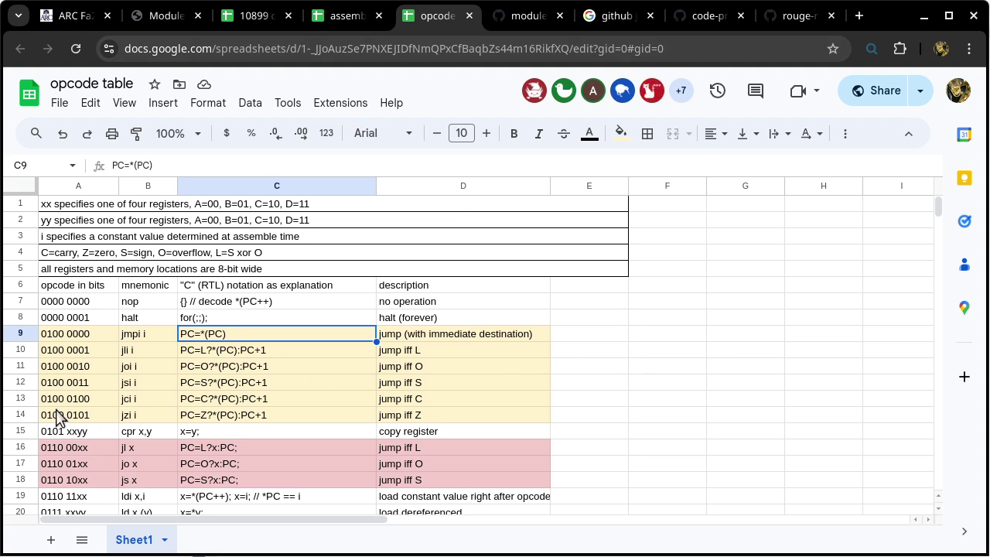
Step: Select row 13 and cell C13 for the jci i opcode in the opcode table
{"action": "left_click", "coordinate": [23, 398]}
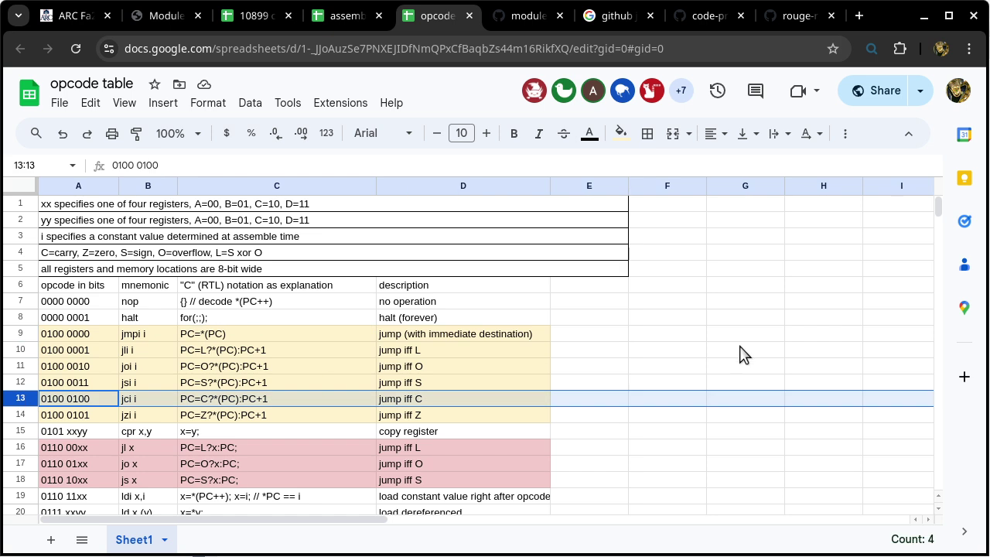
{"action": "scroll", "coordinate": [743, 355], "scroll_direction": "down", "scroll_amount": 2}
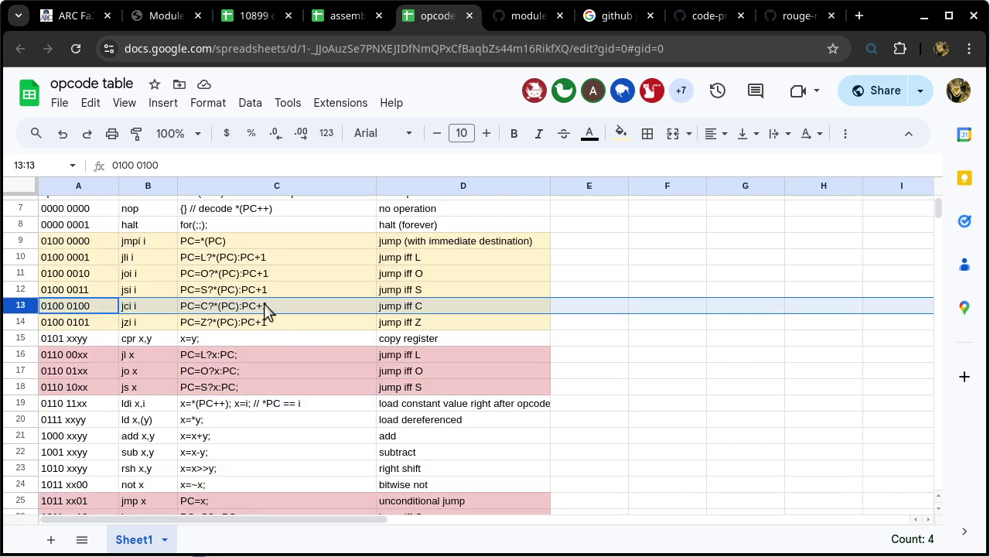
{"action": "left_click", "coordinate": [288, 307]}
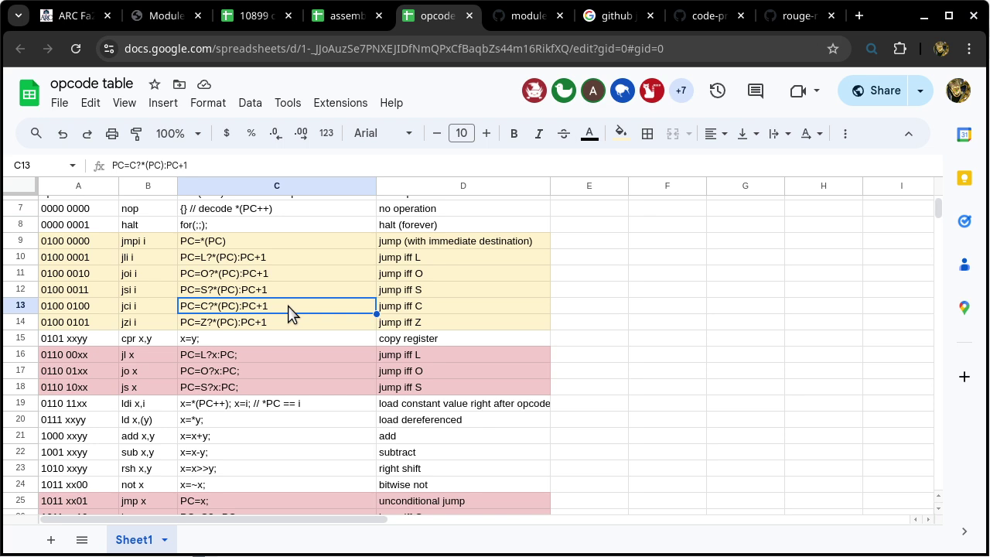
Step: Go to the assembler spreadsheet's source sheet, which holds 'st (c),b'
{"action": "key", "text": "alt+Tab"}
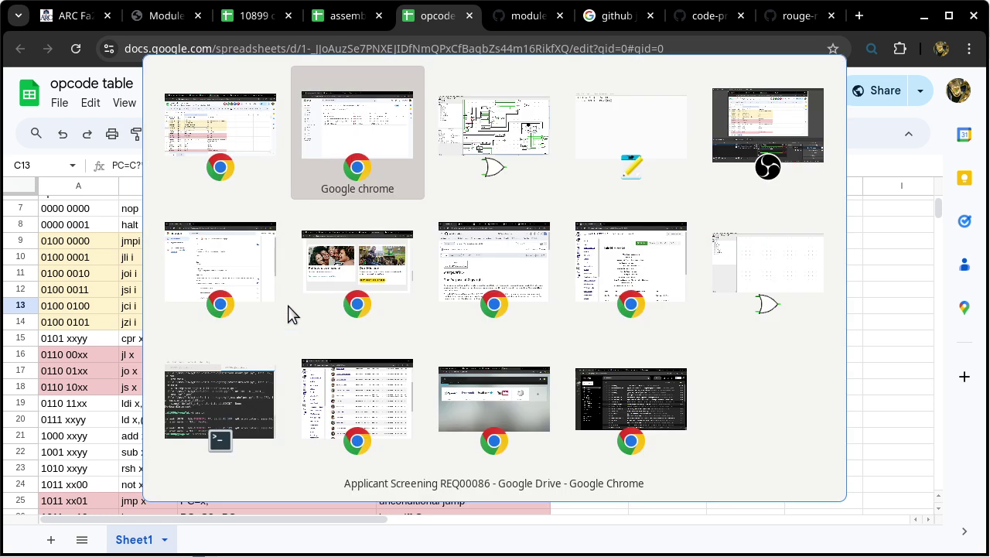
{"action": "key", "text": "alt+Tab"}
{"action": "key", "text": "alt+Tab"}
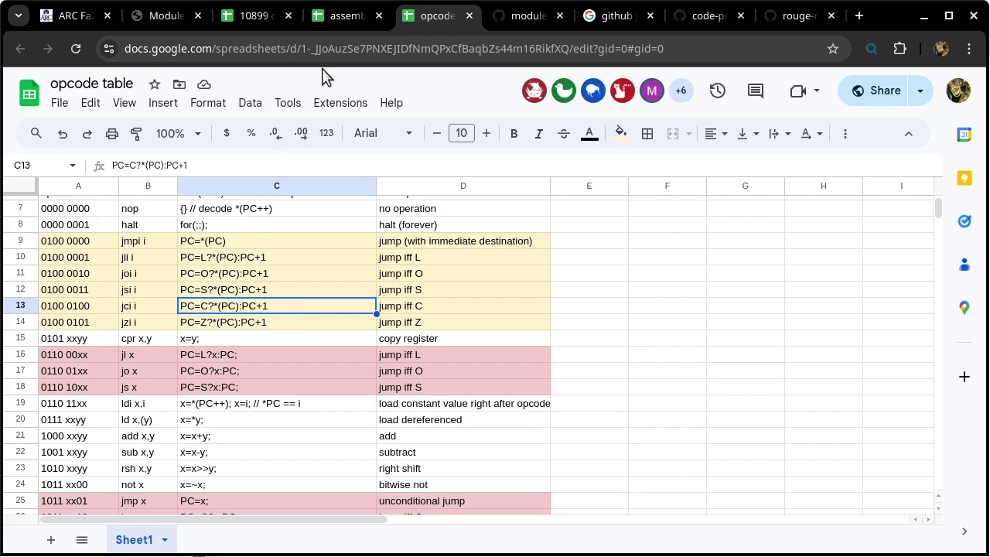
{"action": "left_click", "coordinate": [346, 17]}
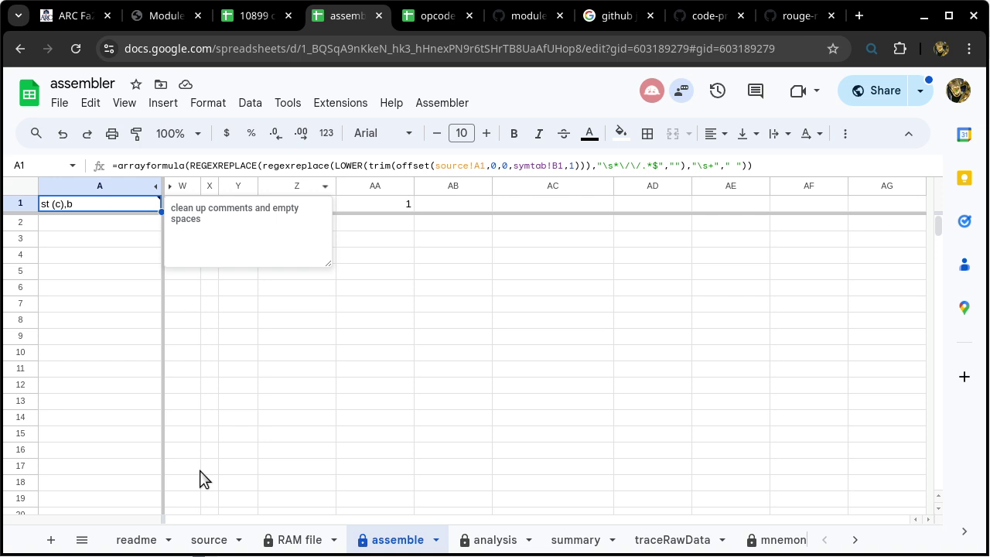
{"action": "left_click", "coordinate": [209, 539]}
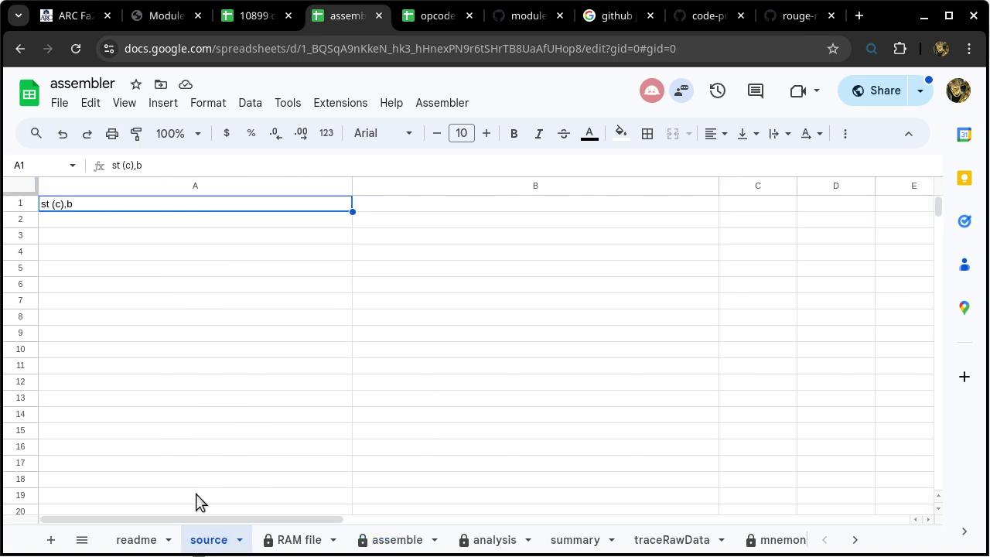
Step: Enter ldi b,3 and ldi c,5 as the first two source lines from A1
{"action": "left_click", "coordinate": [186, 211]}
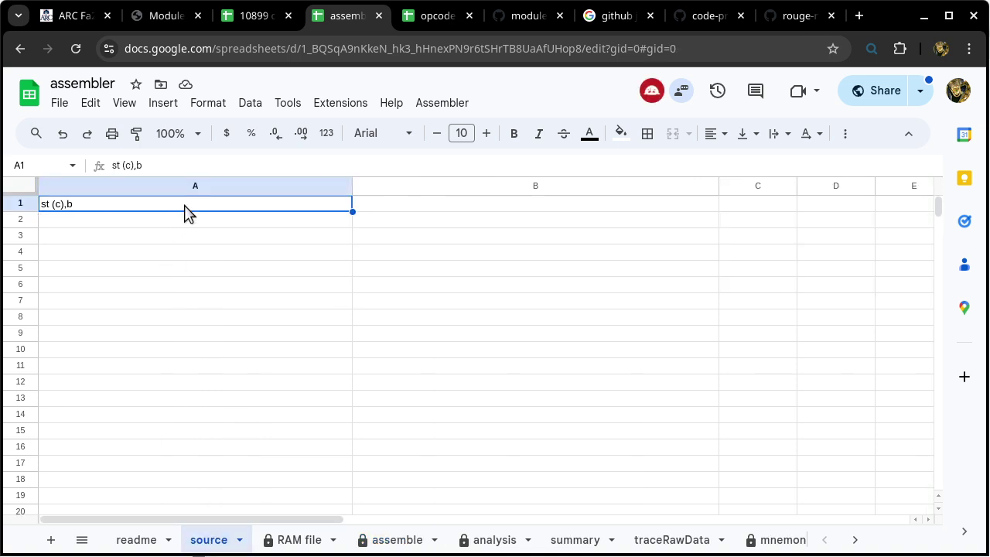
{"action": "type", "text": "ldi"}
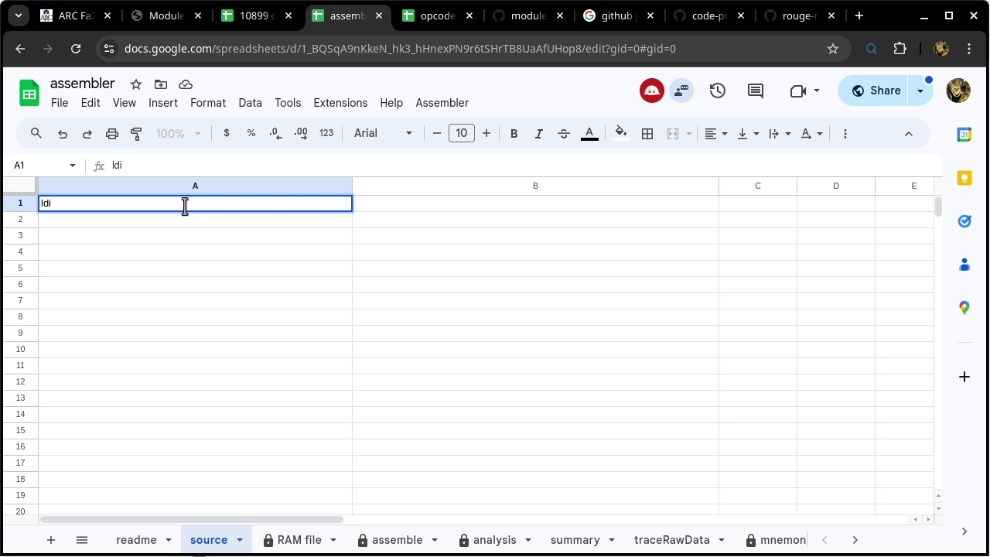
{"action": "type", "text": "b,3"}
{"action": "key", "text": "Return"}
{"action": "type", "text": "ldi "}
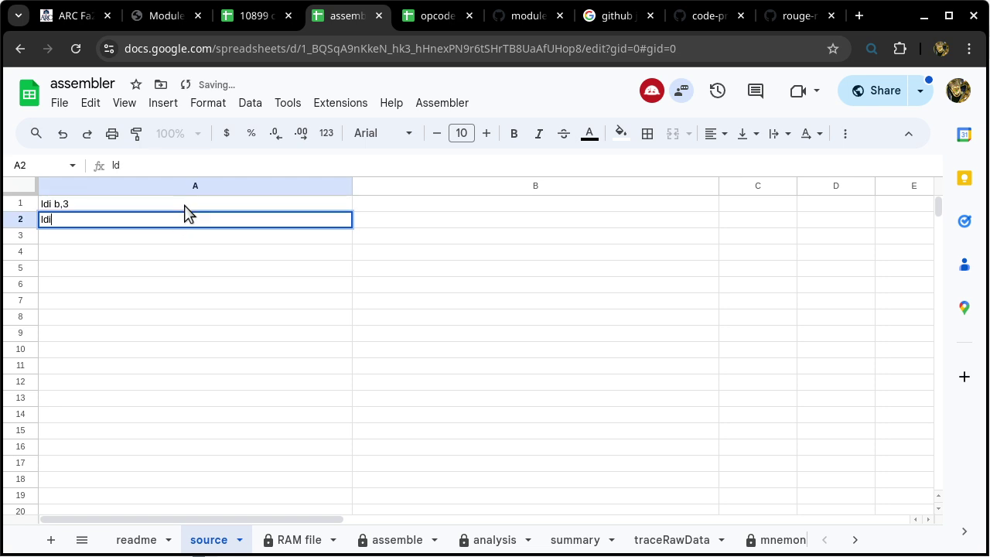
{"action": "type", "text": "c,5"}
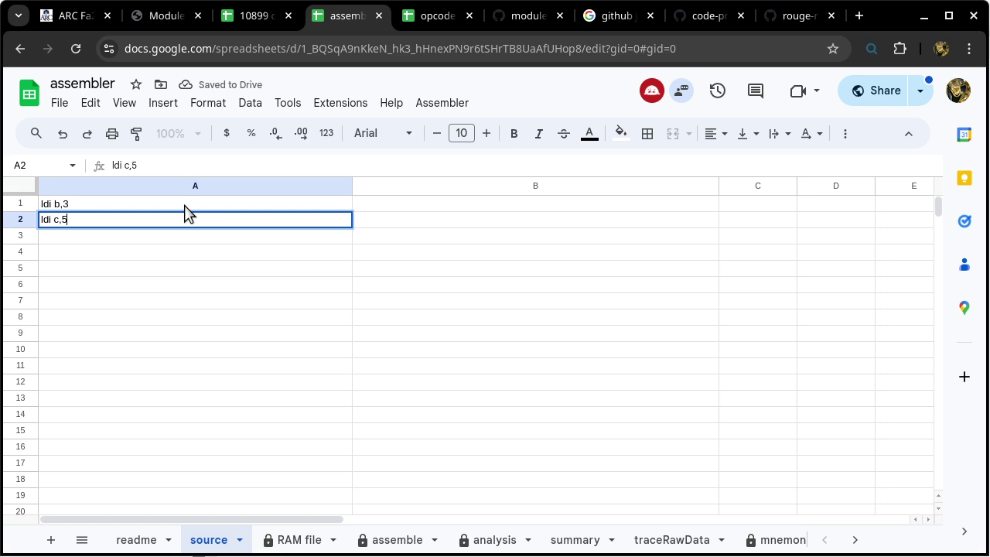
{"action": "key", "text": "Return"}
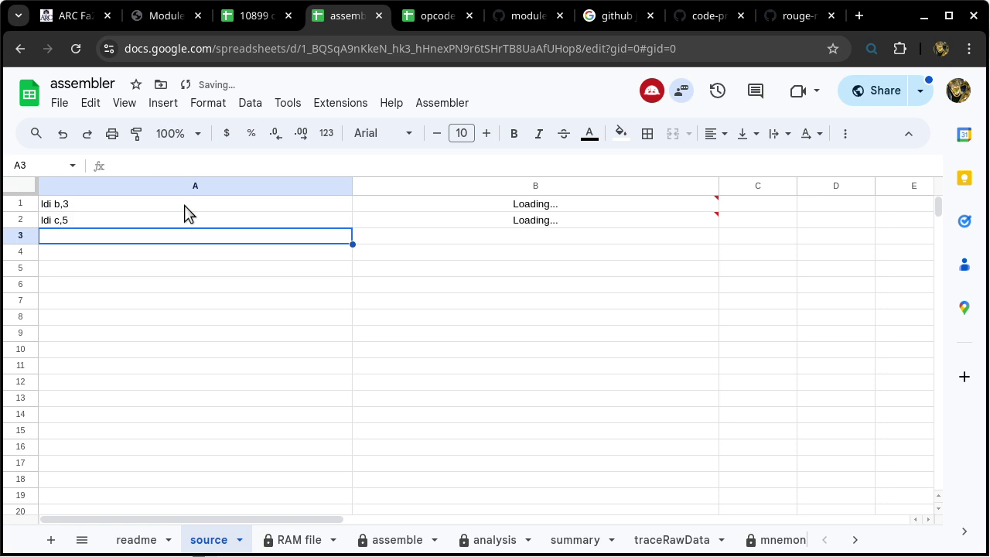
Step: Add sub b,c, jci L1 and halt on rows 3–5
{"action": "type", "text": "sub "}
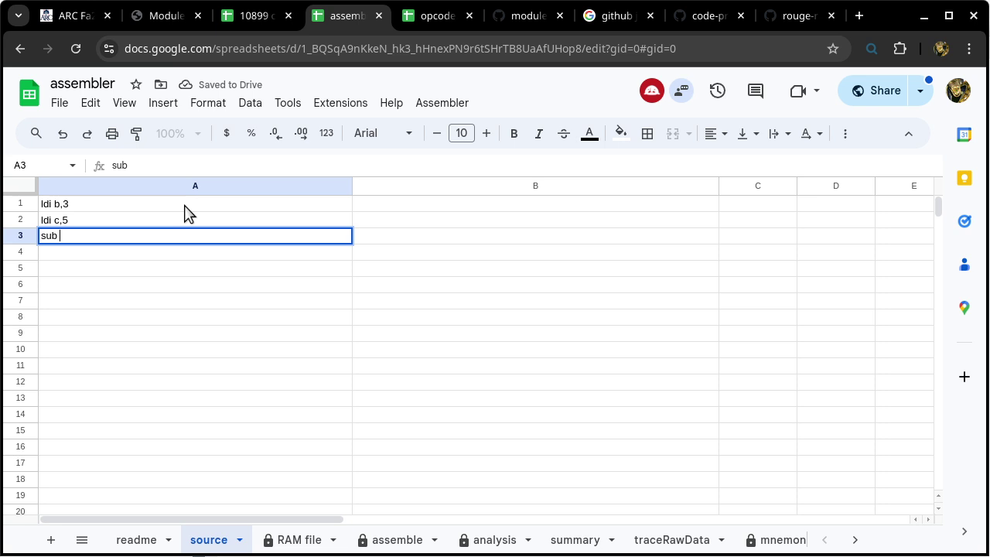
{"action": "type", "text": "b,c"}
{"action": "key", "text": "Return"}
{"action": "type", "text": "jci"}
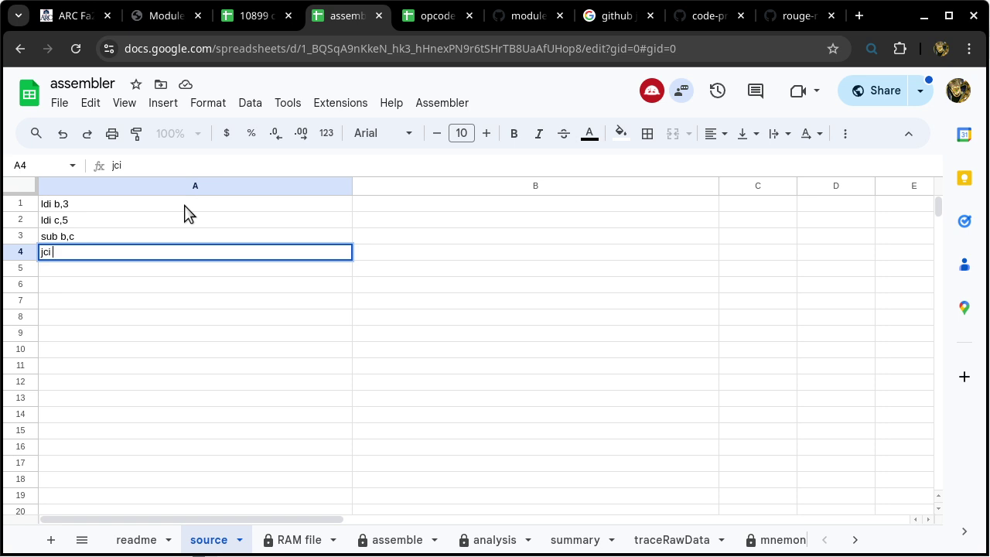
{"action": "type", "text": "L1"}
{"action": "key", "text": "Return"}
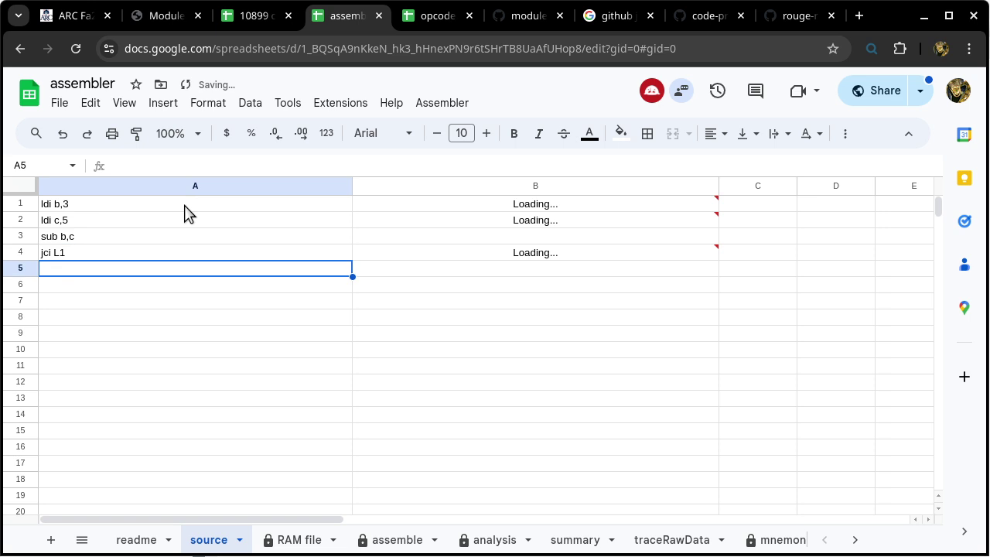
{"action": "type", "text": "halt"}
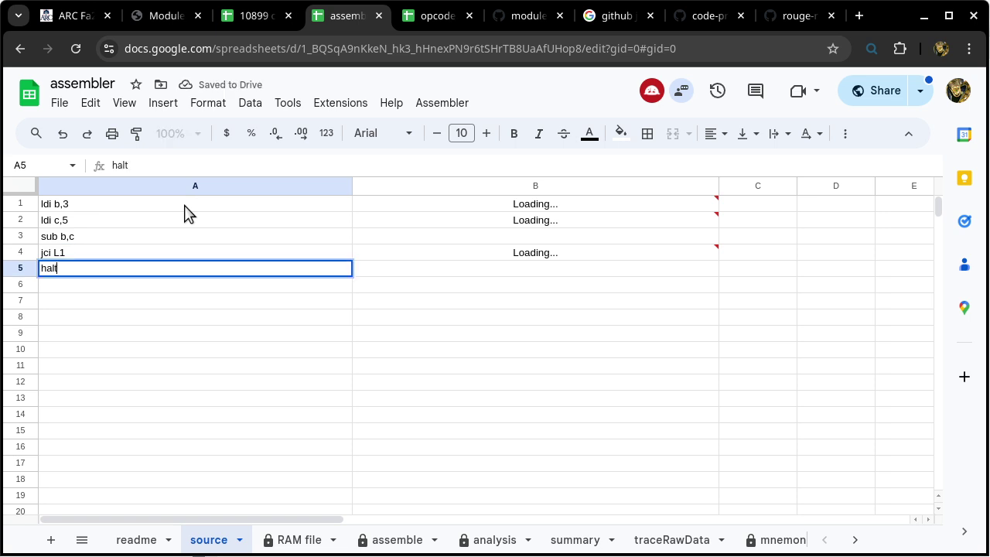
{"action": "key", "text": "Return"}
{"action": "type", "text": "L"}
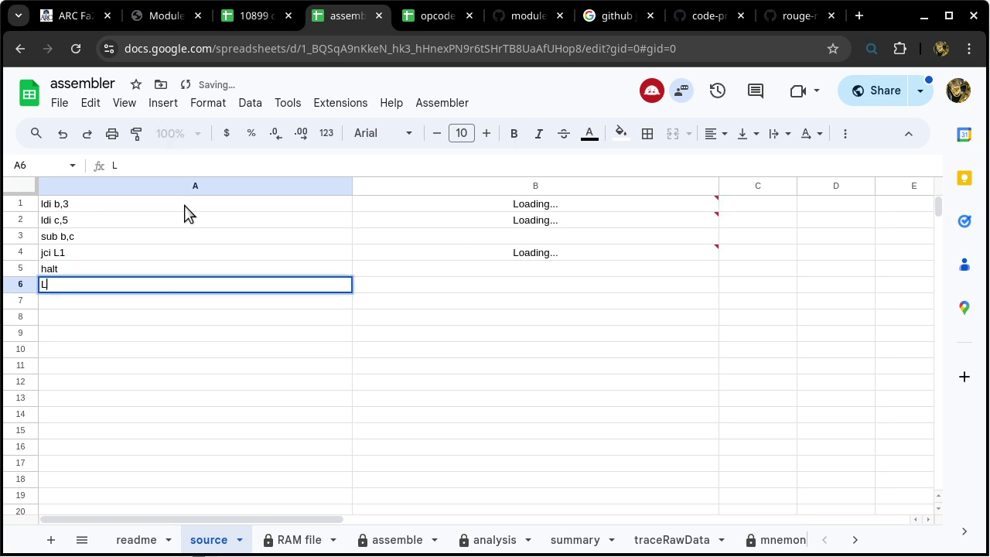
{"action": "key", "text": "BackSpace"}
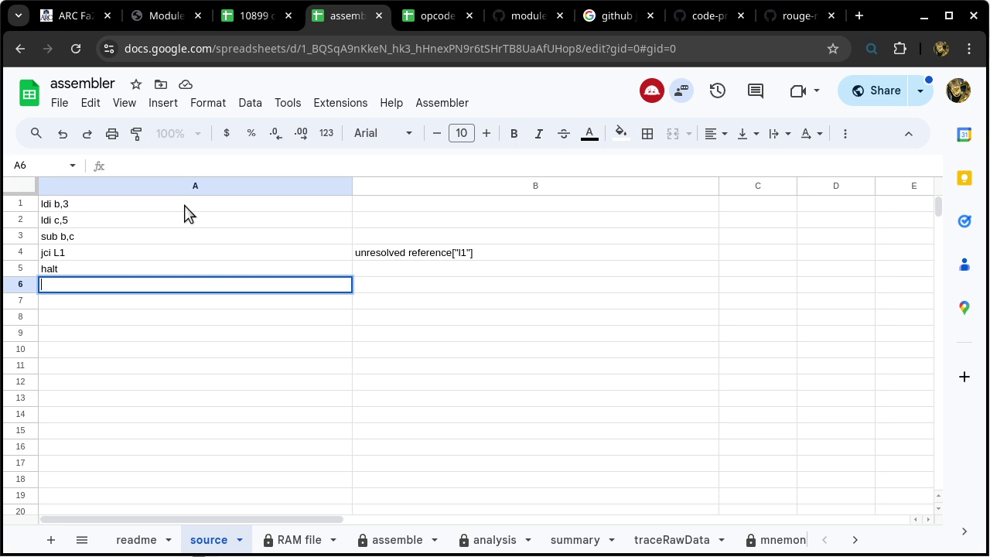
Step: Add label L1: and a second halt on rows 6–7, then view the RAM file sheet
{"action": "type", "text": "L1:"}
{"action": "key", "text": "Return"}
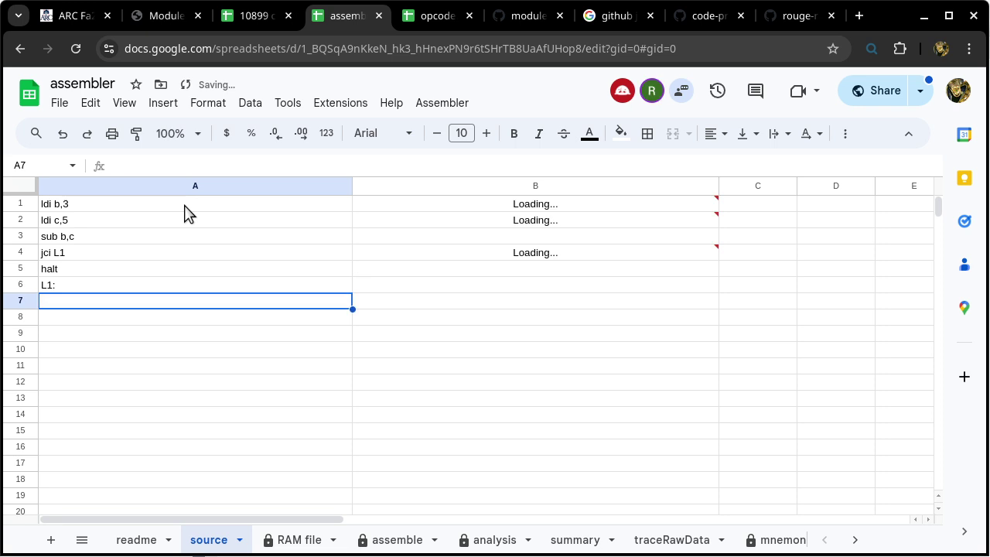
{"action": "type", "text": "halt"}
{"action": "key", "text": "Return"}
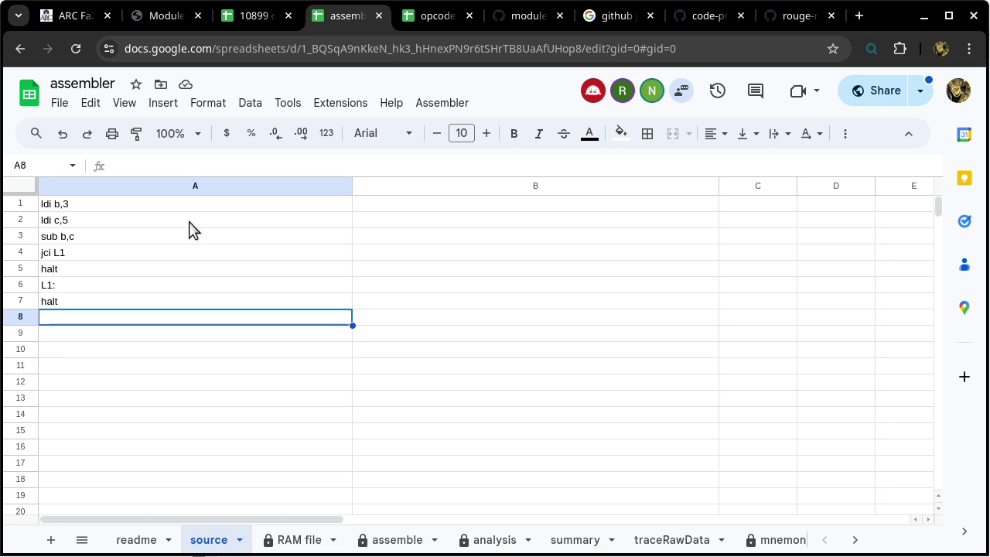
{"action": "left_click", "coordinate": [300, 540]}
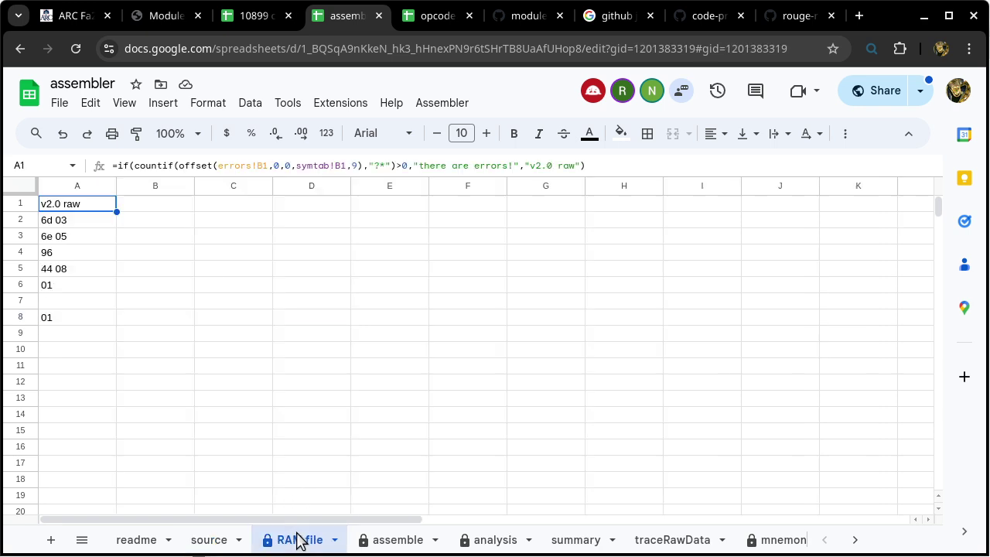
Step: Download the RAM file sheet as a CSV named jci.csv, then return to Logisim
{"action": "left_click", "coordinate": [62, 105]}
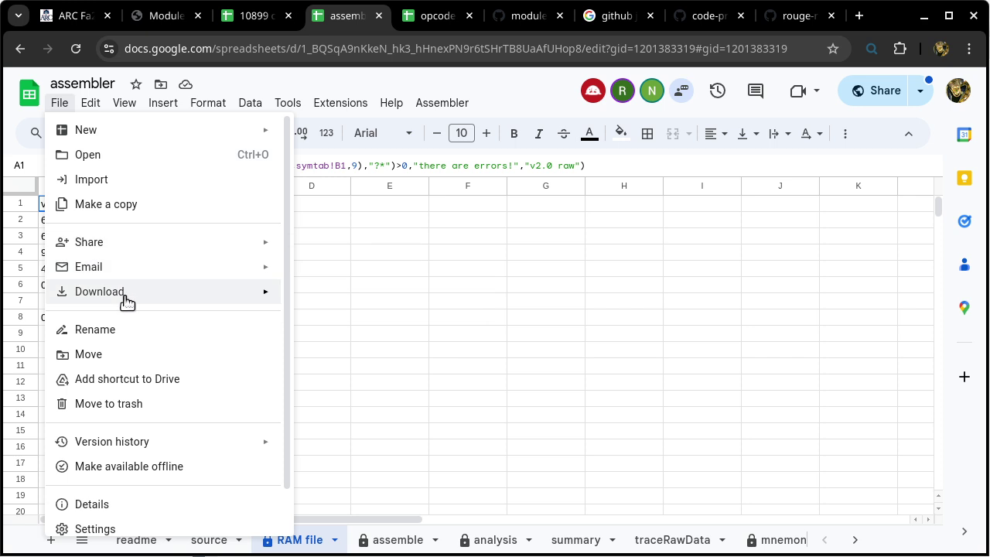
{"action": "mouse_move", "coordinate": [127, 300]}
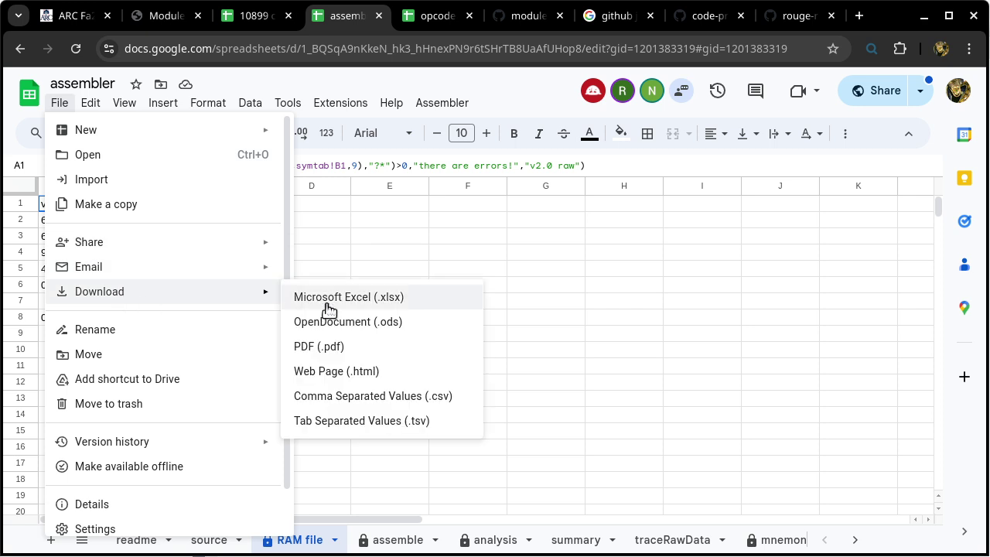
{"action": "left_click", "coordinate": [390, 396]}
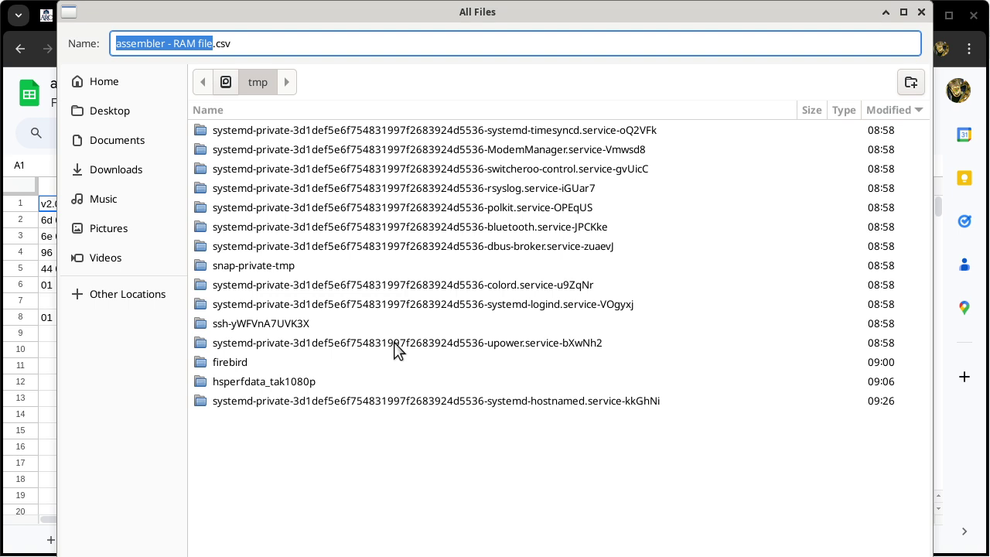
{"action": "type", "text": "jcl"}
{"action": "key", "text": "Return"}
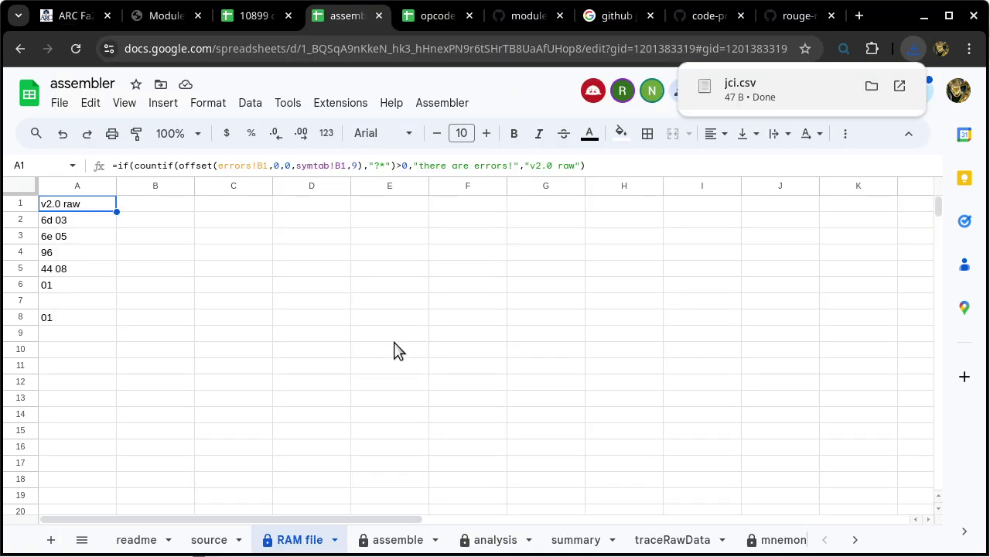
{"action": "key", "text": "alt+Tab"}
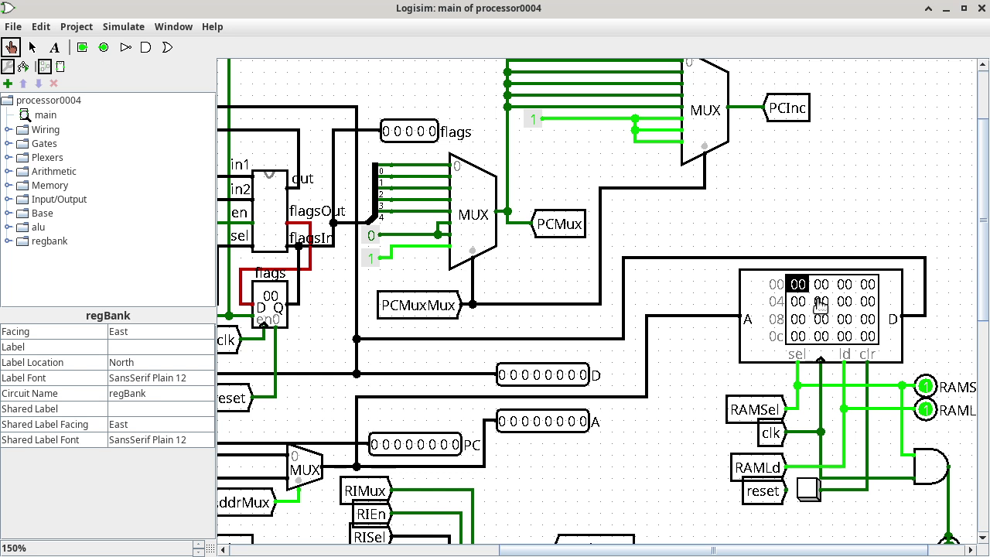
Step: Load the image /tmp/jci.csv into the RAM and check the jci opcode byte 44
{"action": "right_click", "coordinate": [820, 306]}
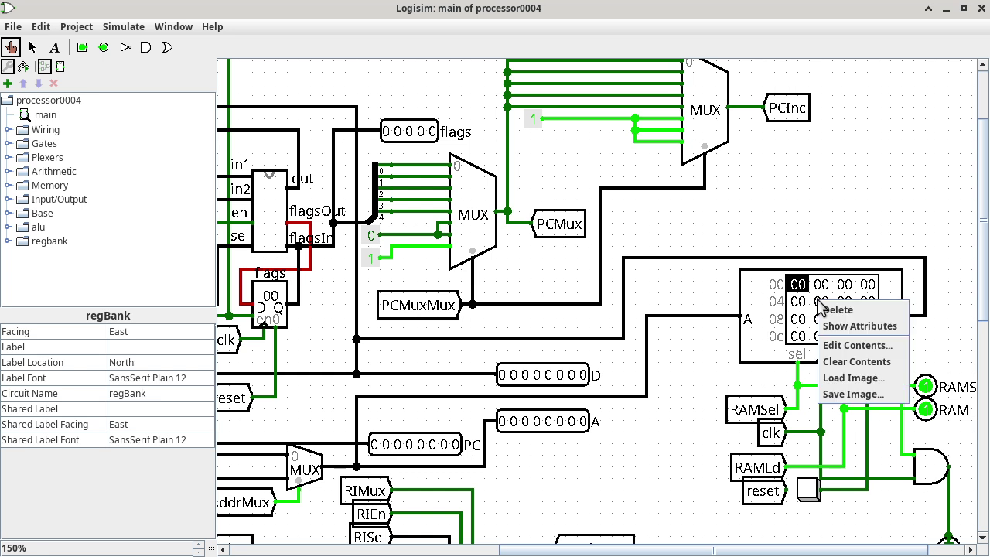
{"action": "left_click", "coordinate": [858, 379]}
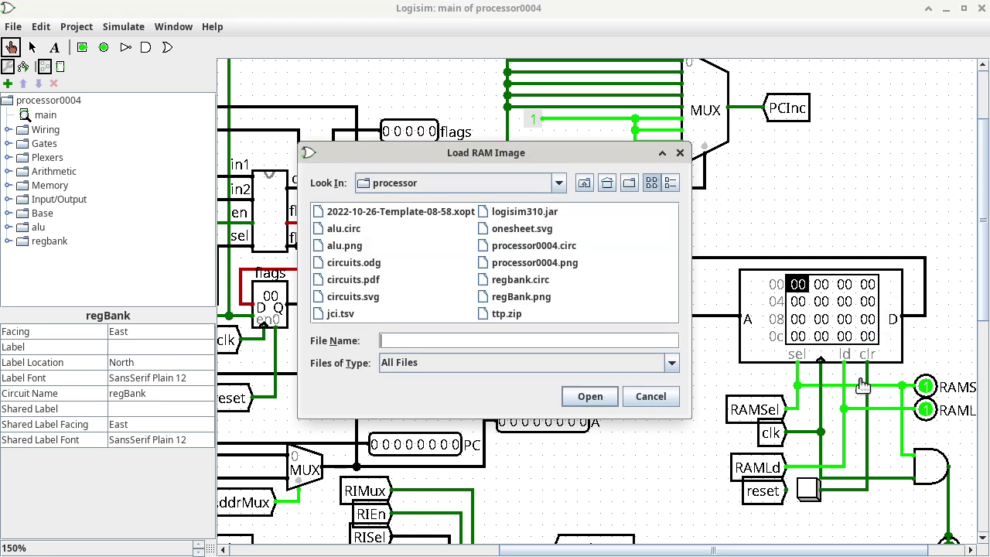
{"action": "type", "text": "/tmp/jci.co"}
{"action": "key", "text": "Return"}
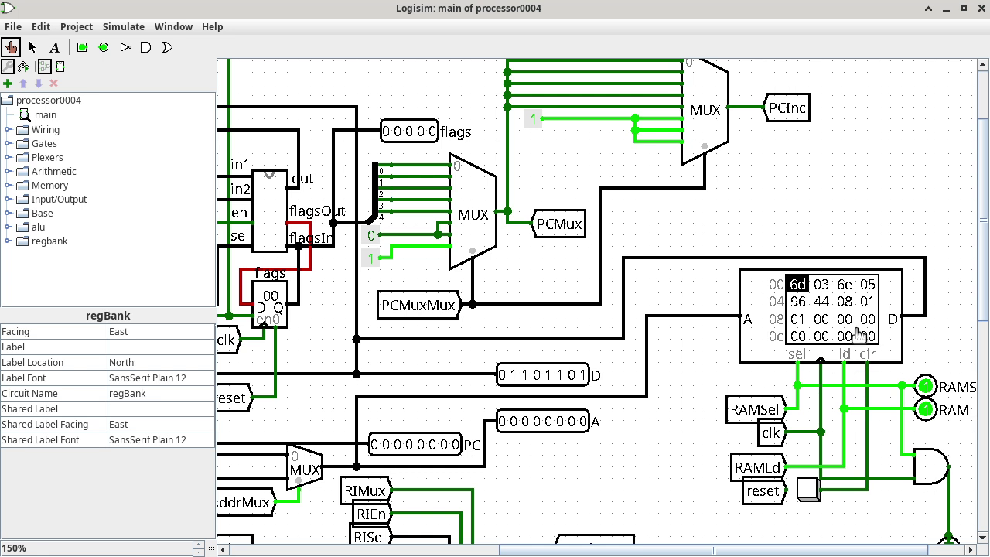
{"action": "left_click", "coordinate": [820, 303]}
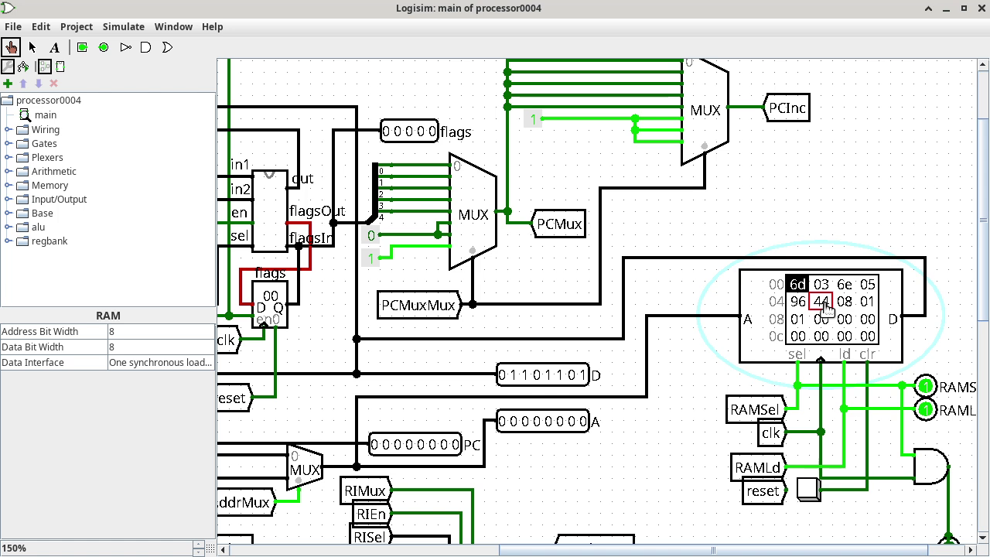
{"action": "key", "text": "alt+Tab"}
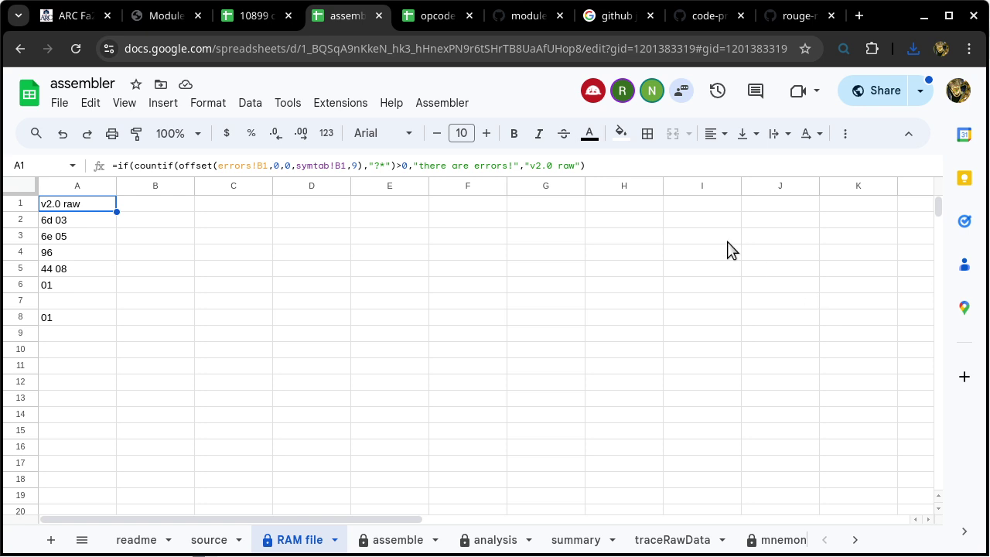
Step: Look up jci opcode 0100 0100 in the opcode table, then show the assembler's assemble sheet
{"action": "left_click", "coordinate": [433, 15]}
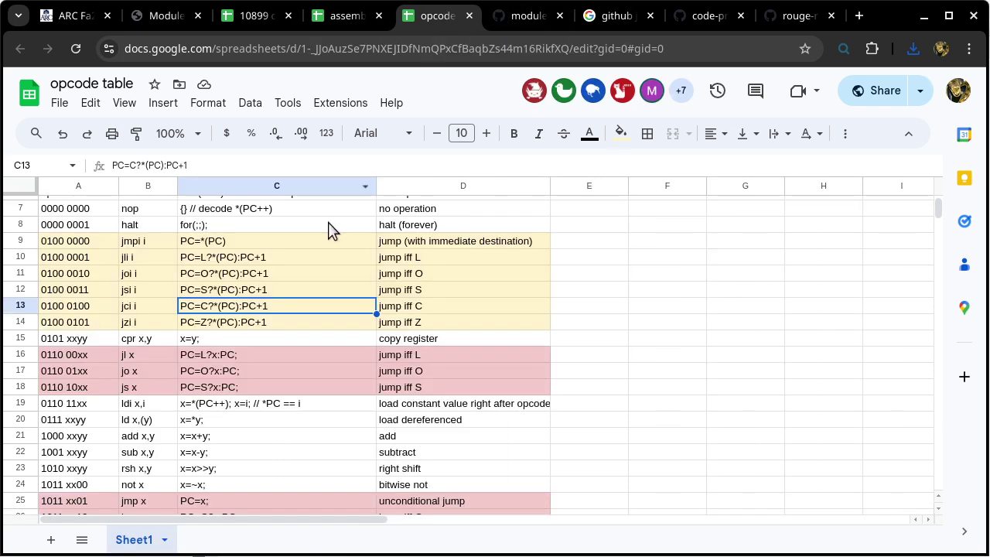
{"action": "left_click", "coordinate": [85, 309]}
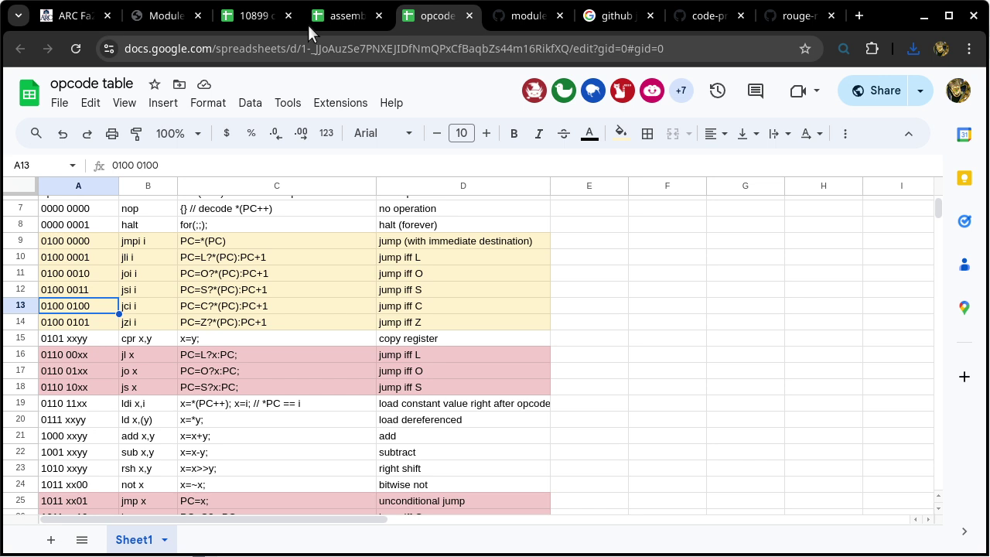
{"action": "left_click", "coordinate": [335, 18]}
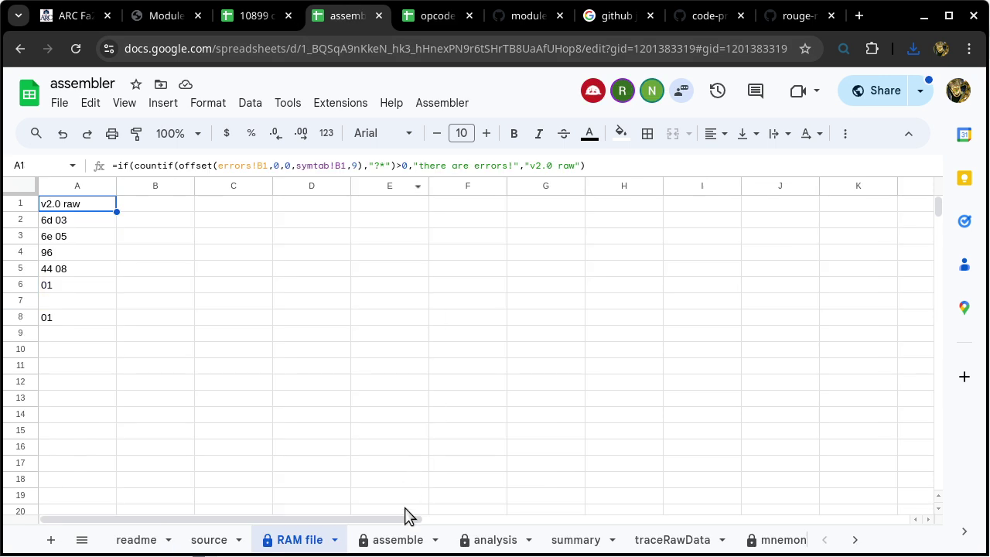
{"action": "left_click", "coordinate": [407, 540]}
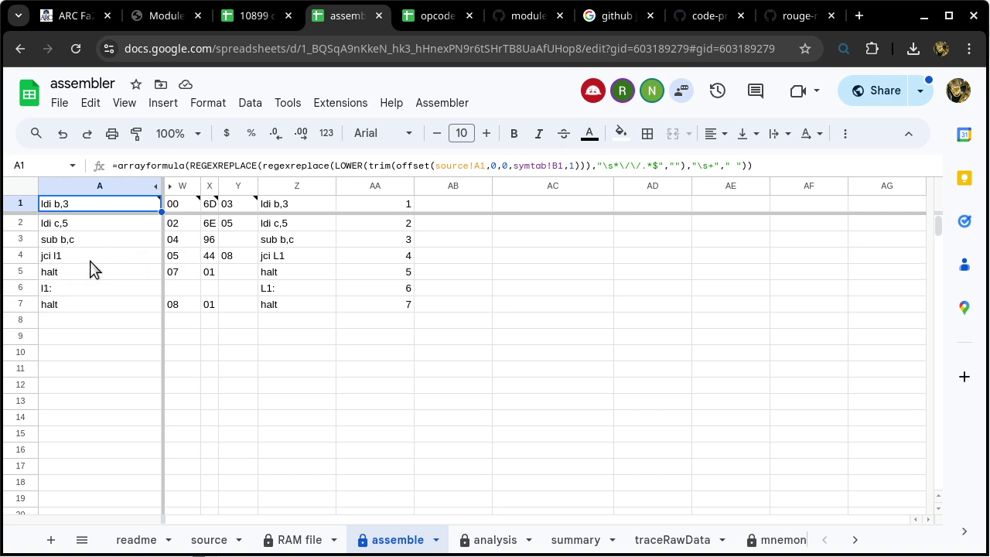
Step: Verify jci L1 bytes 44 08 and L1 at address 08, then read jci's opcode-table description
{"action": "left_click", "coordinate": [209, 260]}
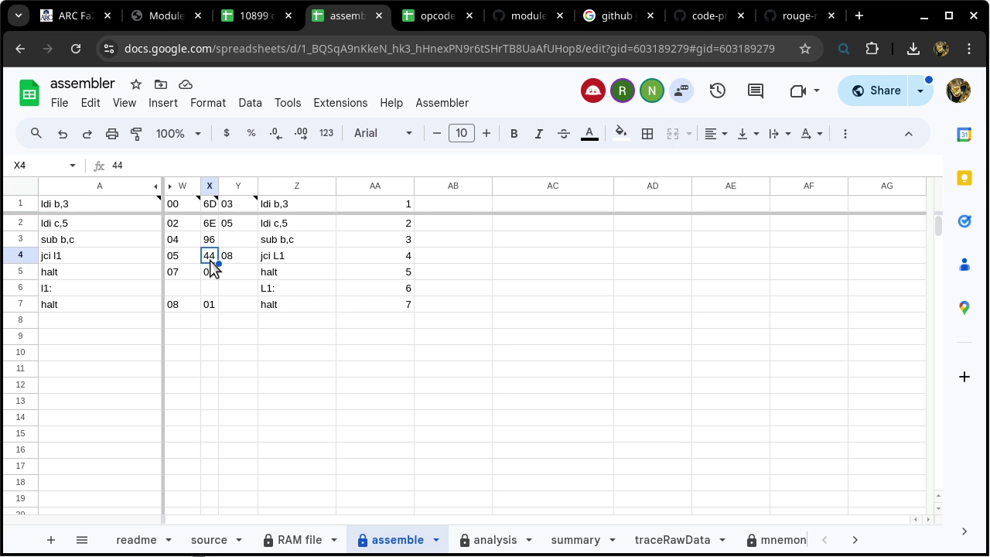
{"action": "left_click", "coordinate": [229, 262]}
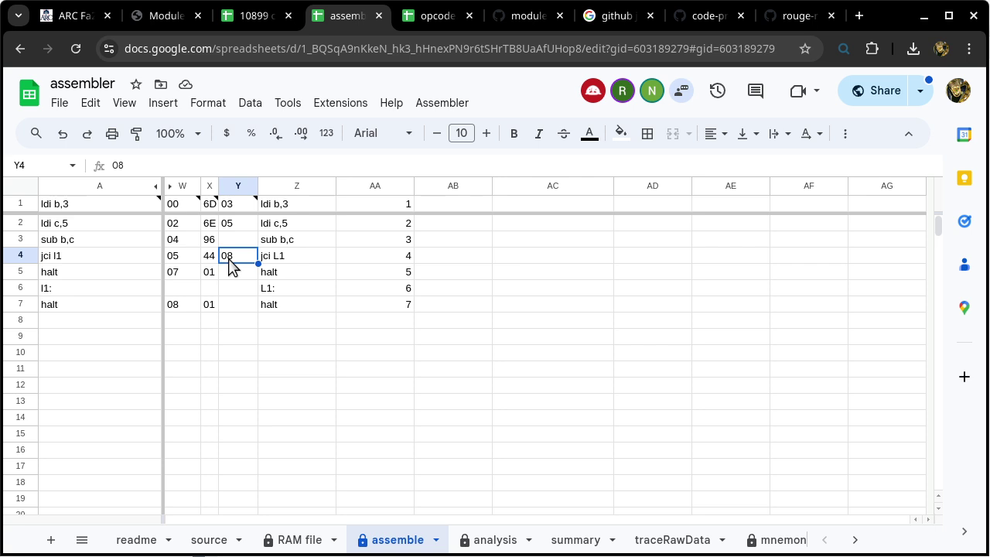
{"action": "left_click", "coordinate": [171, 311]}
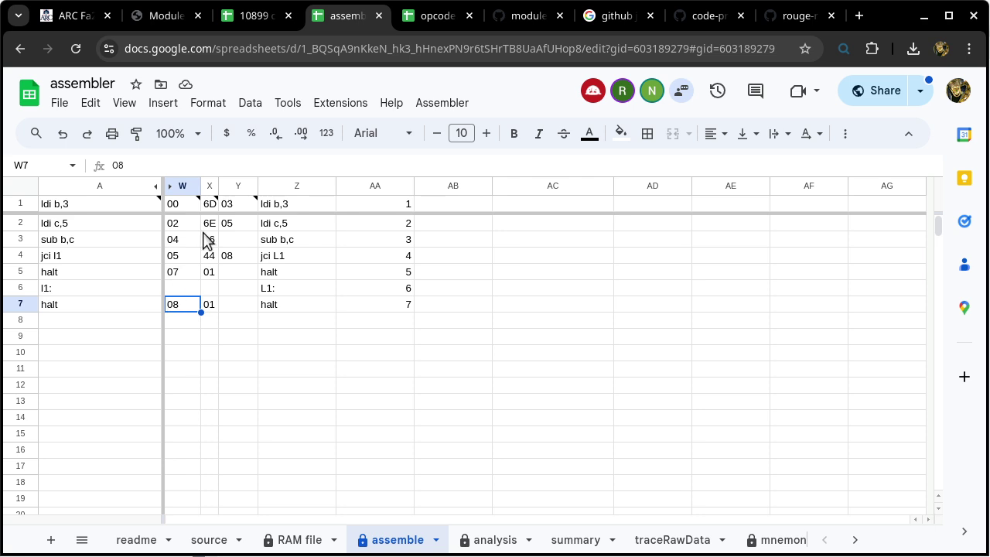
{"action": "left_click", "coordinate": [433, 17]}
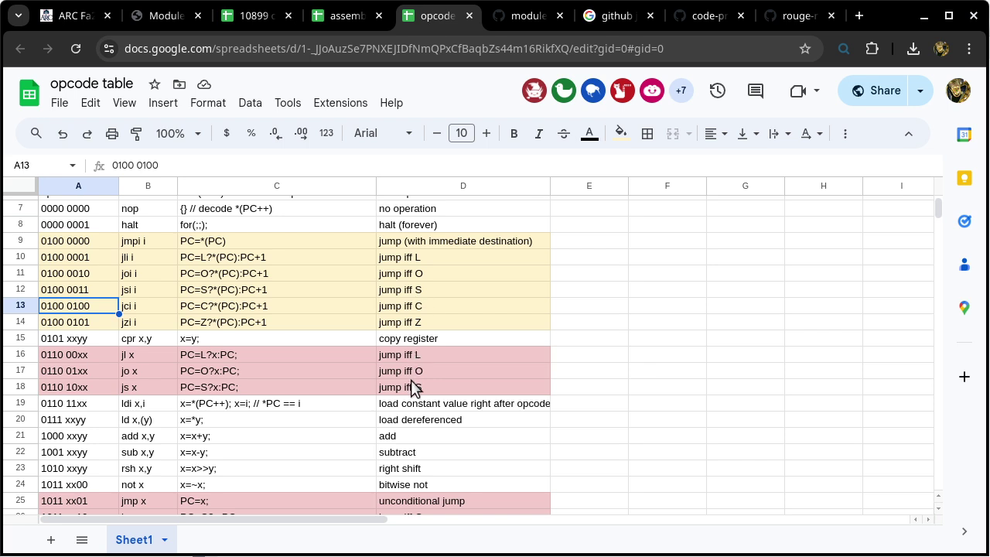
{"action": "left_click", "coordinate": [422, 306]}
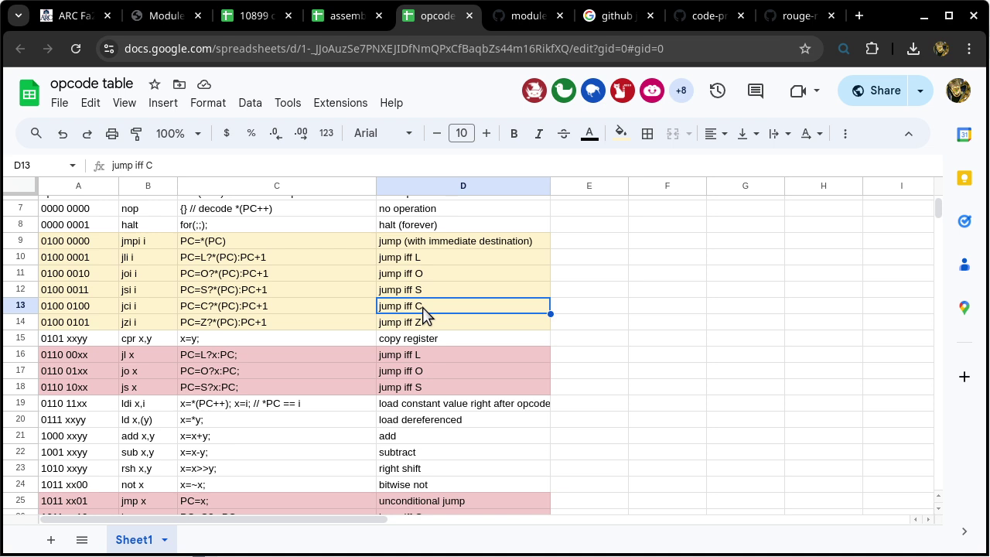
Step: Switch to the Logisim window running the jci program on processor0004
{"action": "key", "text": "alt+Tab"}
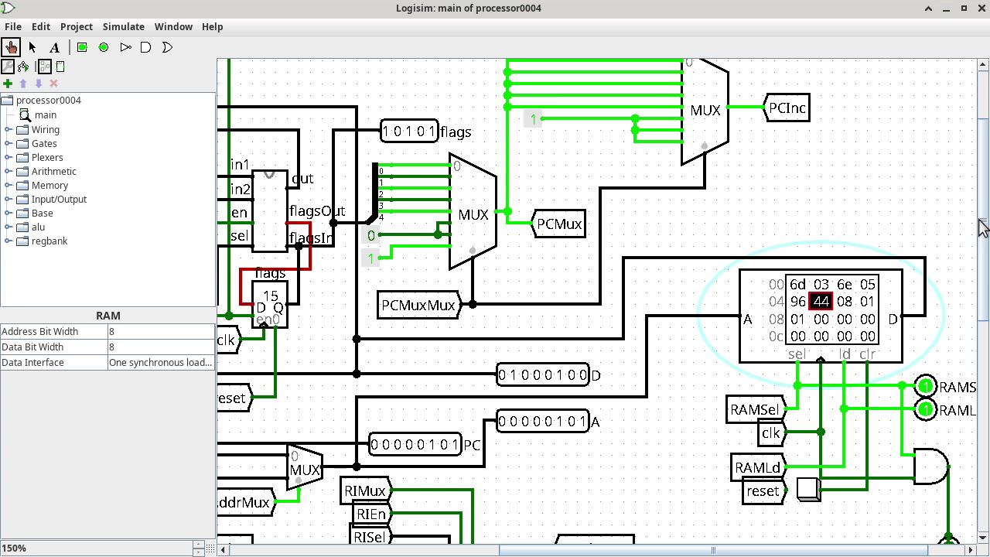
{"action": "scroll", "coordinate": [945, 349], "scroll_direction": "down", "scroll_amount": 5}
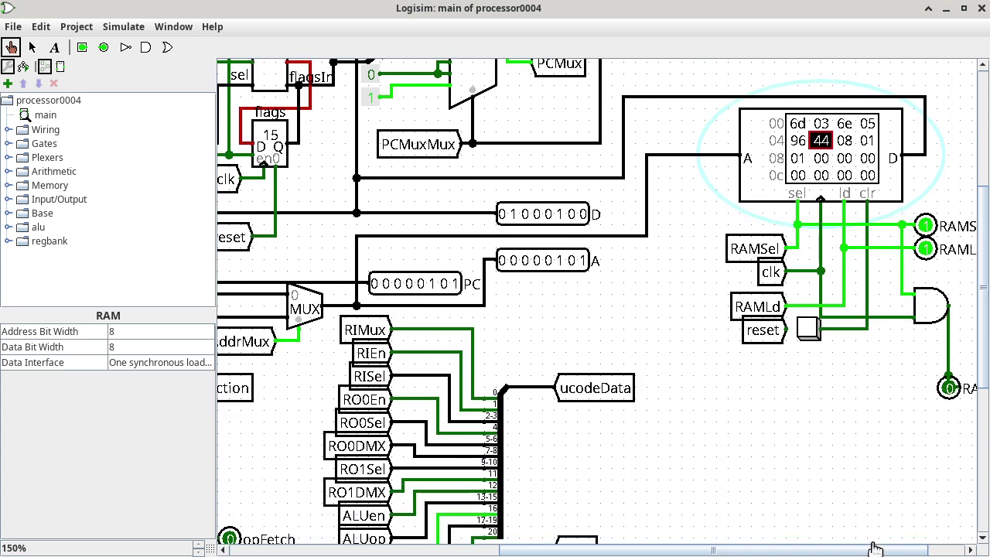
{"action": "scroll", "coordinate": [812, 503], "scroll_direction": "left", "scroll_amount": 8}
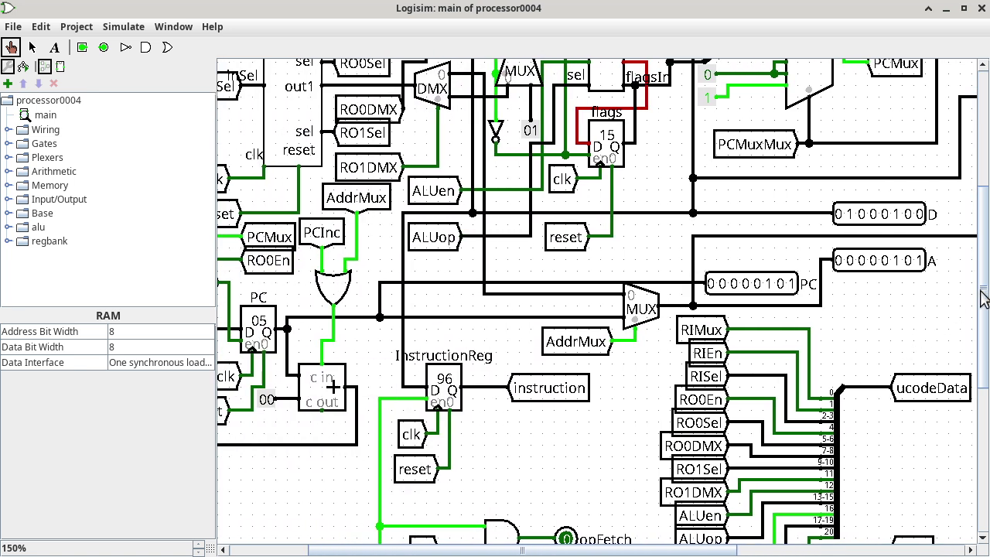
{"action": "left_click_drag", "start_coordinate": [984, 296], "coordinate": [970, 398]}
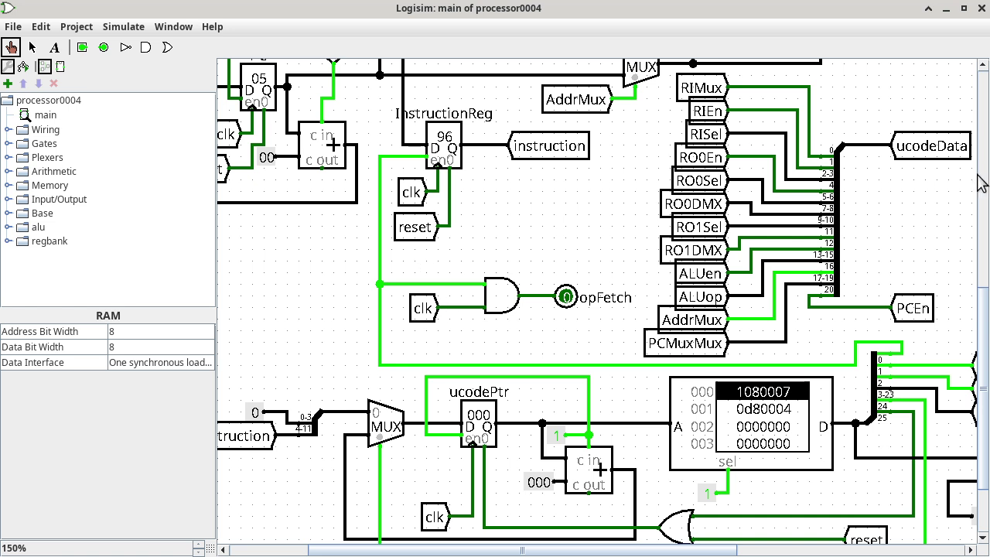
{"action": "scroll", "coordinate": [984, 309], "scroll_direction": "up", "scroll_amount": 1}
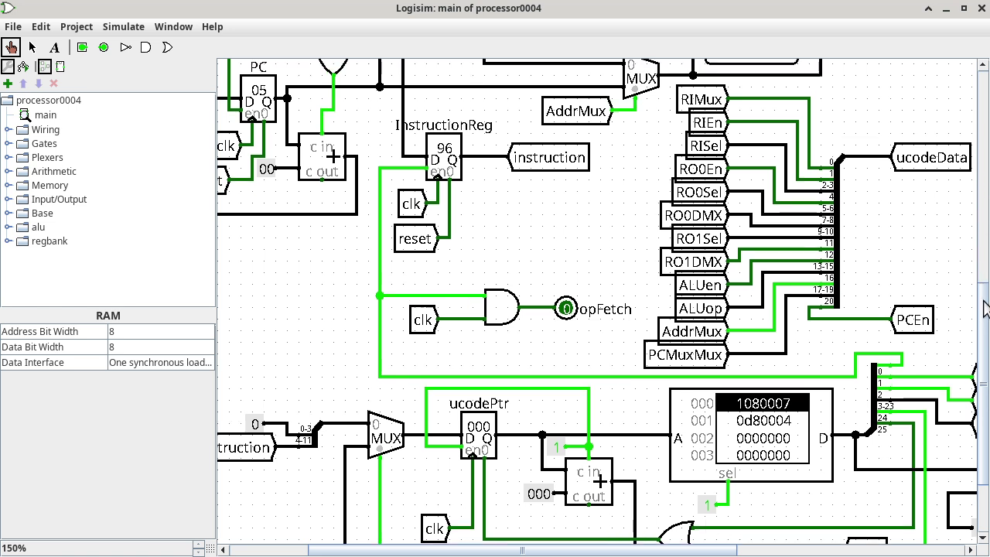
{"action": "scroll", "coordinate": [984, 309], "scroll_direction": "up", "scroll_amount": 3}
{"action": "left_click", "coordinate": [256, 124]}
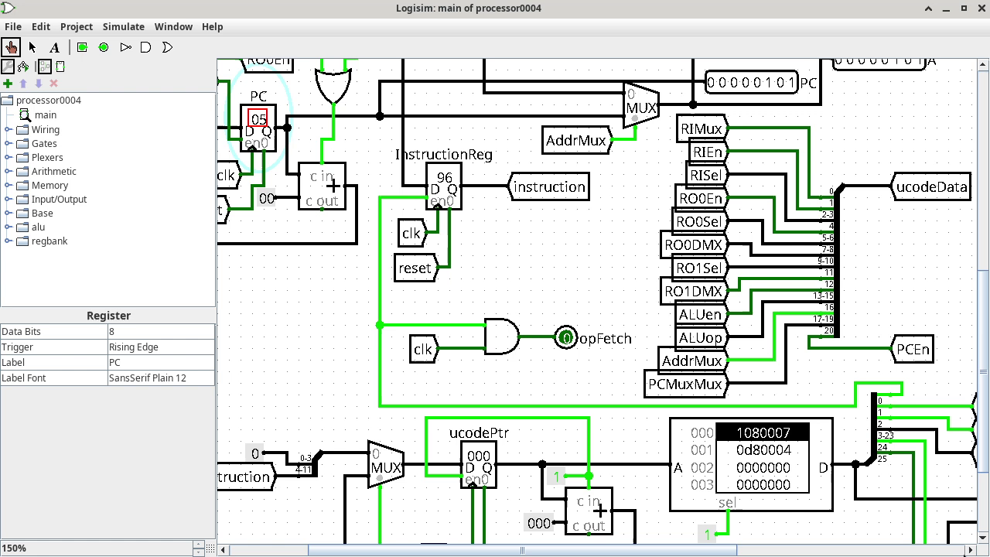
{"action": "left_click", "coordinate": [911, 549]}
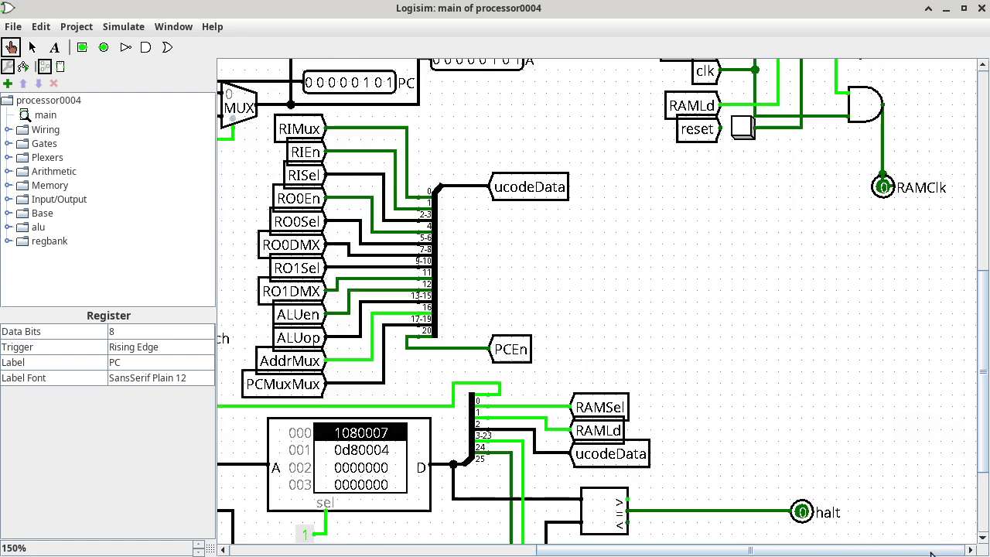
Step: Scroll and drag around the canvas to bring the microcode pointer and ROM into view
{"action": "scroll", "coordinate": [880, 200], "scroll_direction": "up", "scroll_amount": 10}
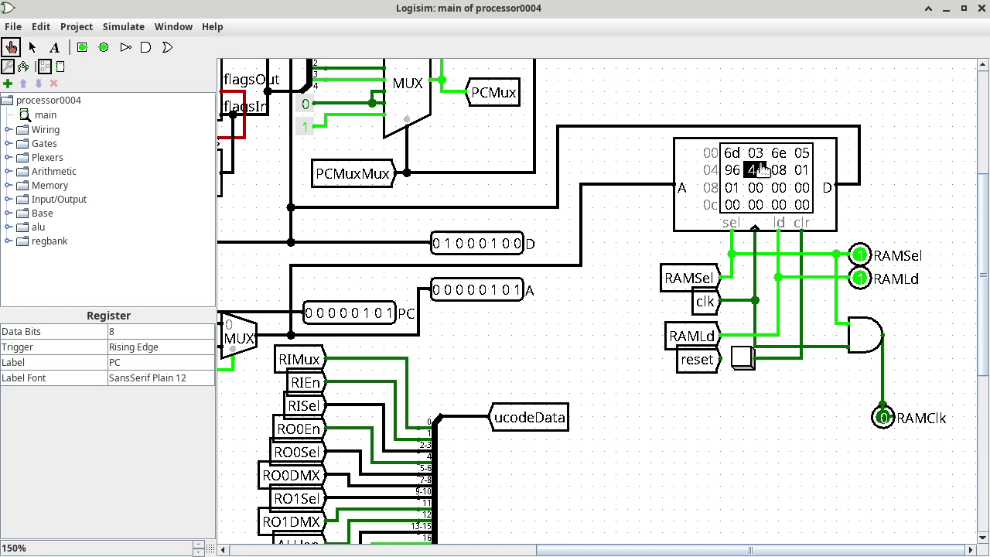
{"action": "left_click_drag", "start_coordinate": [984, 215], "coordinate": [988, 378]}
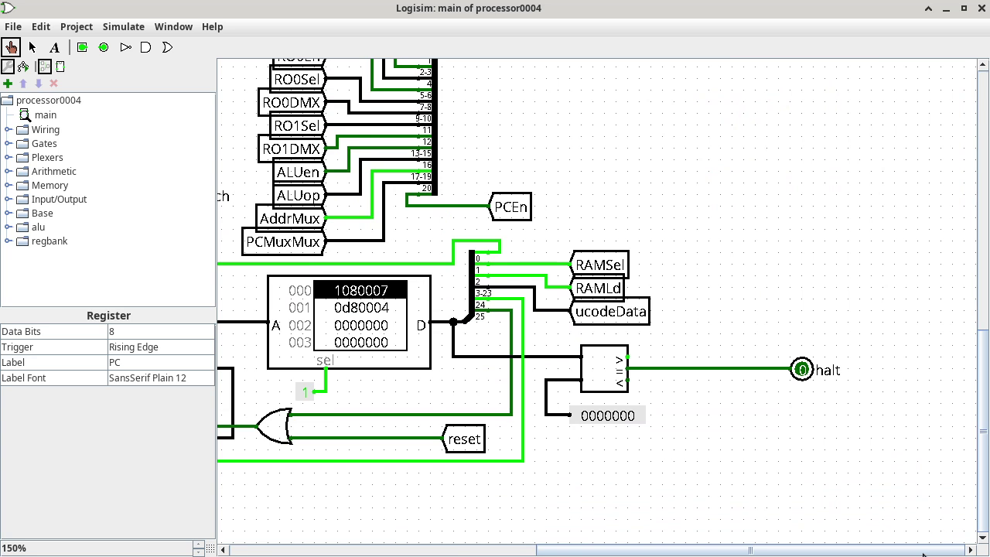
{"action": "left_click_drag", "start_coordinate": [922, 552], "coordinate": [707, 554]}
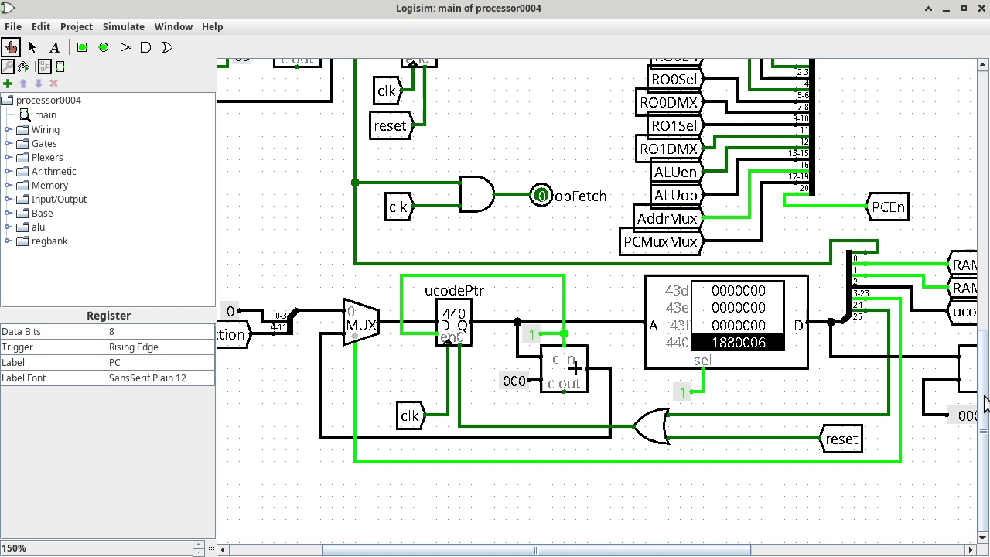
{"action": "left_click_drag", "start_coordinate": [986, 403], "coordinate": [985, 352]}
{"action": "scroll", "coordinate": [985, 352], "scroll_direction": "up", "scroll_amount": 6}
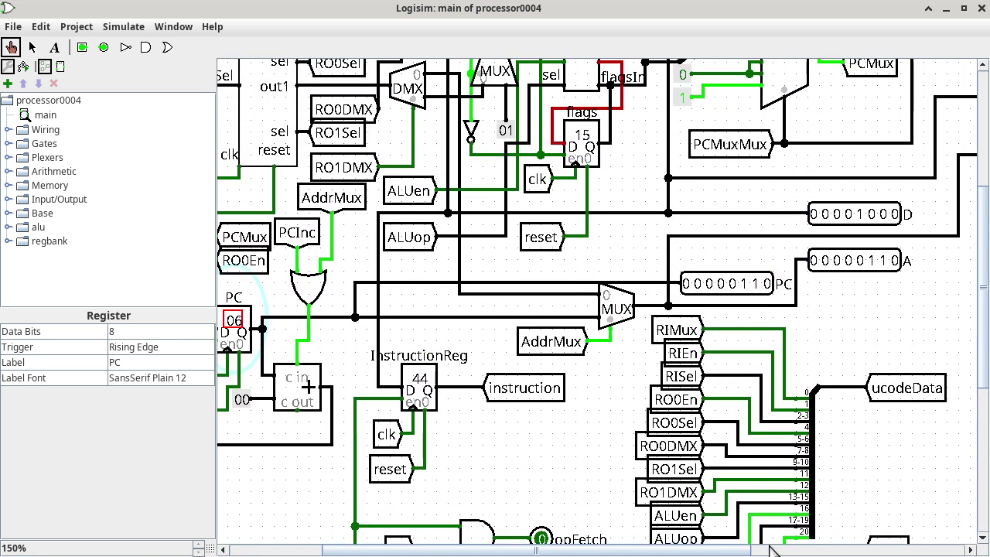
{"action": "left_click_drag", "start_coordinate": [742, 552], "coordinate": [644, 551]}
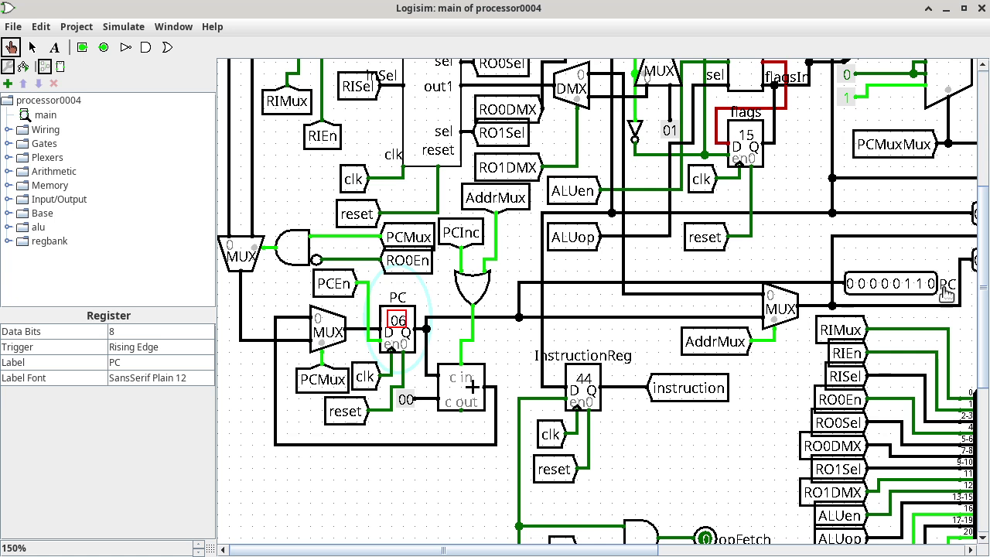
{"action": "scroll", "coordinate": [981, 275], "scroll_direction": "up", "scroll_amount": 1}
{"action": "scroll", "coordinate": [980, 267], "scroll_direction": "up", "scroll_amount": 7}
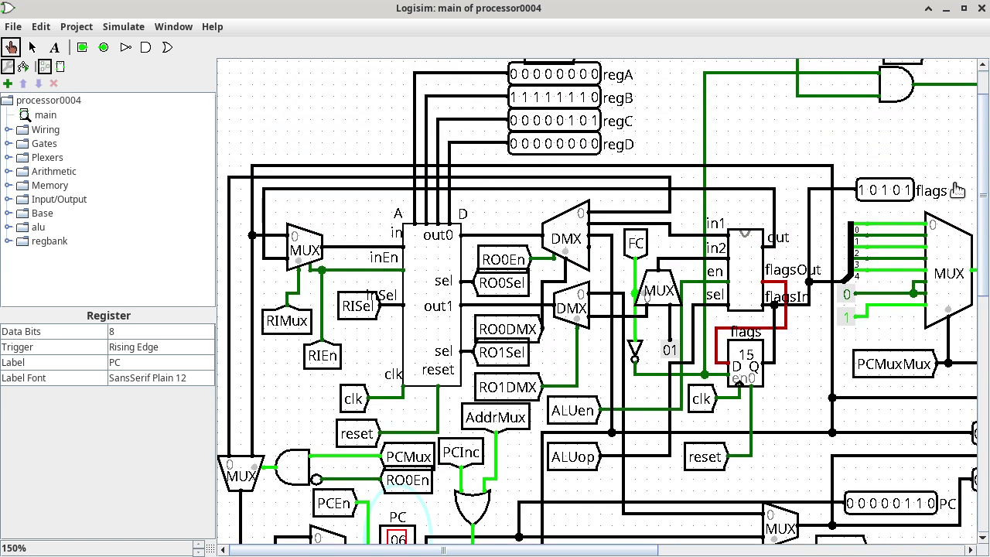
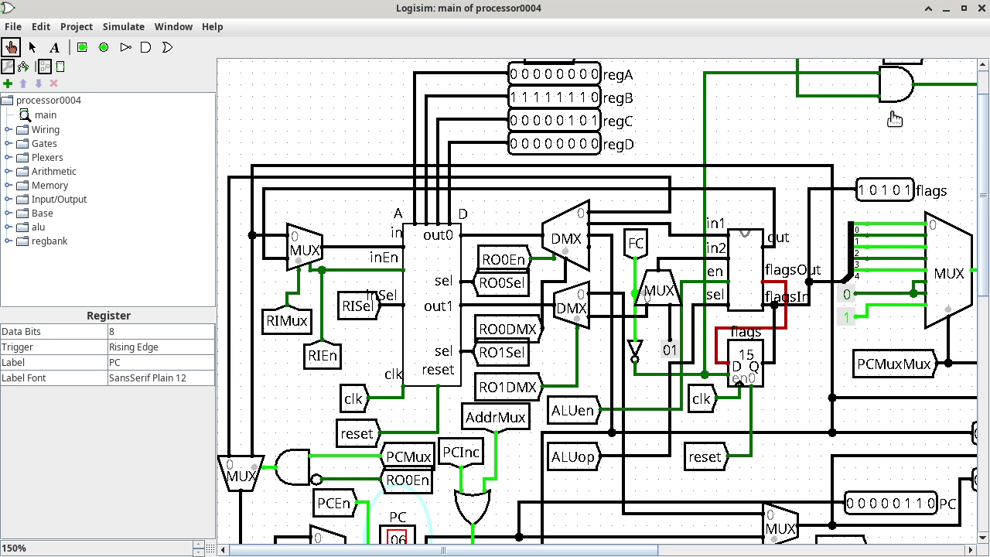
Step: Inspect the 5-bit flags register's attributes, then show the regBank subcircuit's attributes
{"action": "left_click", "coordinate": [744, 360]}
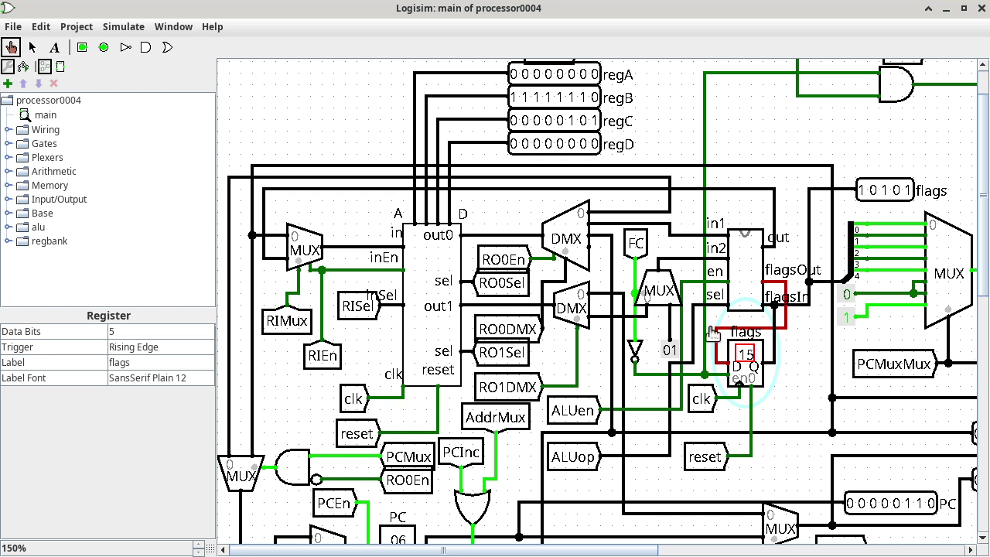
{"action": "left_click", "coordinate": [418, 285]}
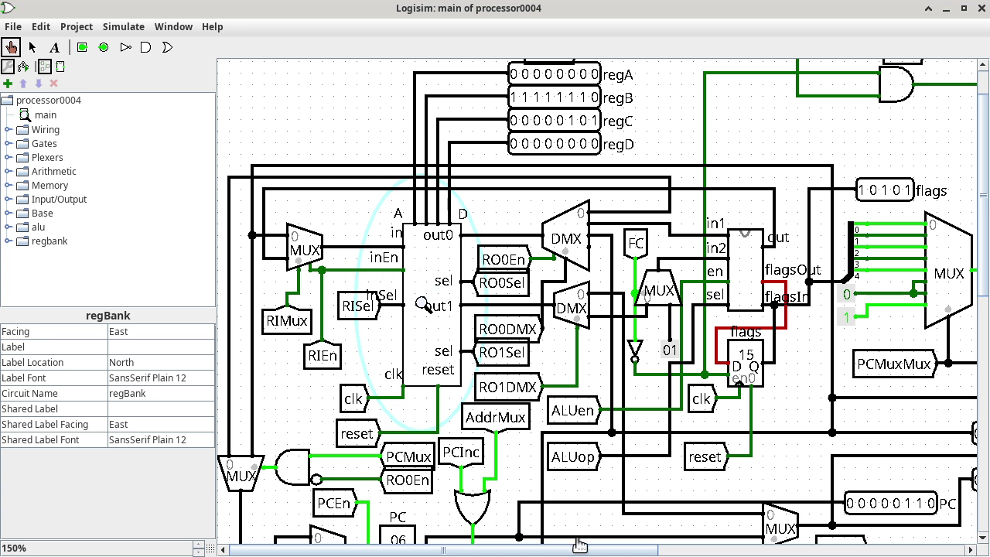
Step: Scroll the canvas right until the RAM holding 08 at address 06 is visible
{"action": "left_click_drag", "start_coordinate": [607, 551], "coordinate": [746, 551]}
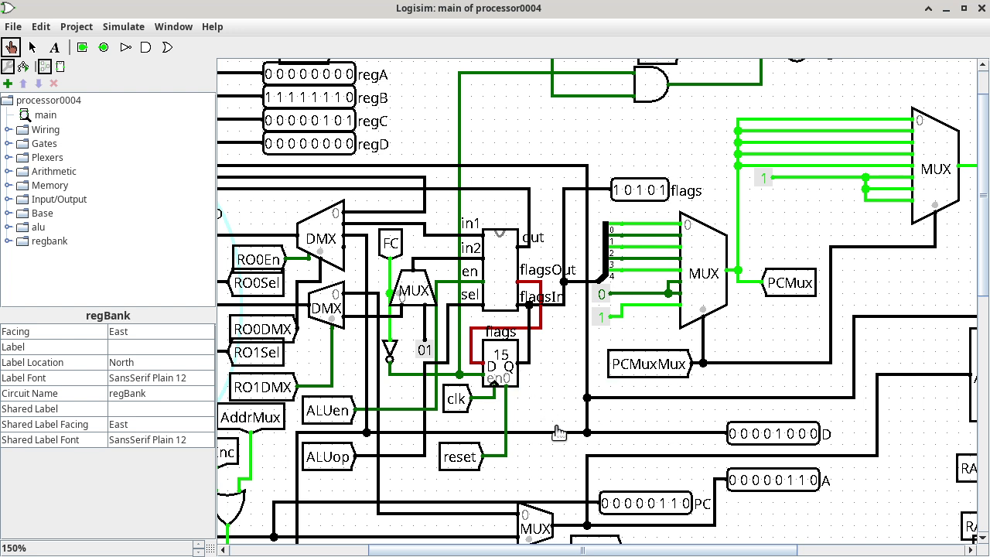
{"action": "left_click_drag", "start_coordinate": [781, 551], "coordinate": [950, 551]}
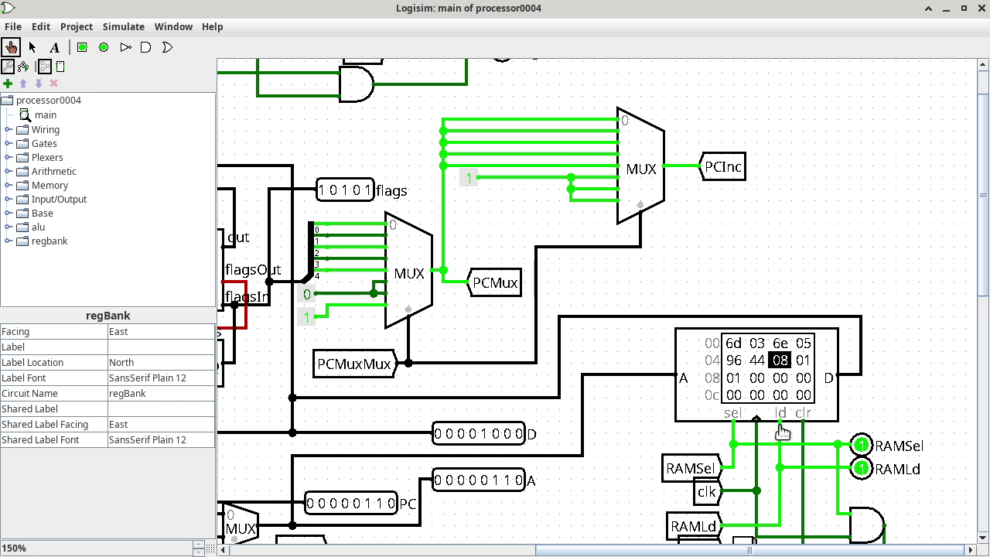
Step: Read the address 06 on the RAM's A input and view the A probe's options without changing them
{"action": "left_click", "coordinate": [660, 377]}
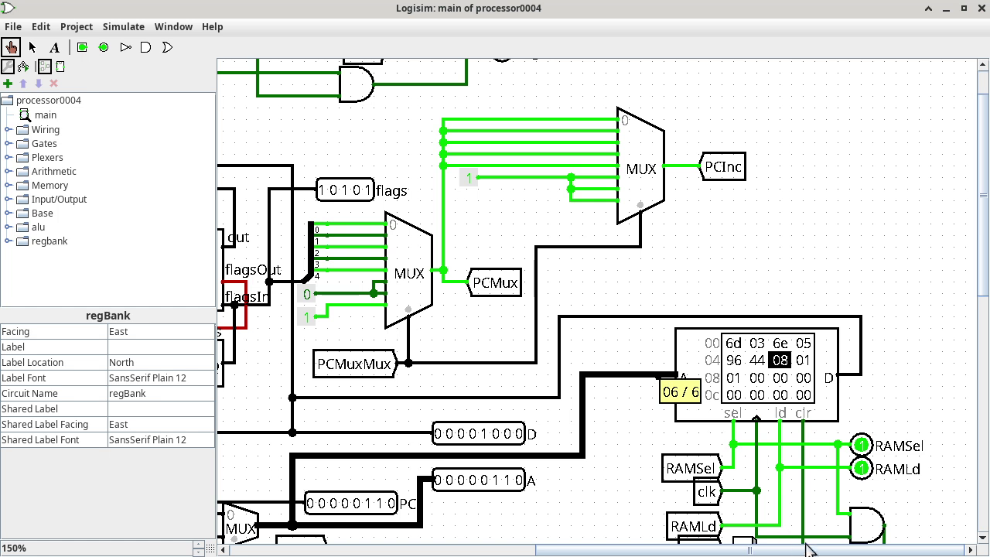
{"action": "left_click_drag", "start_coordinate": [807, 549], "coordinate": [602, 535]}
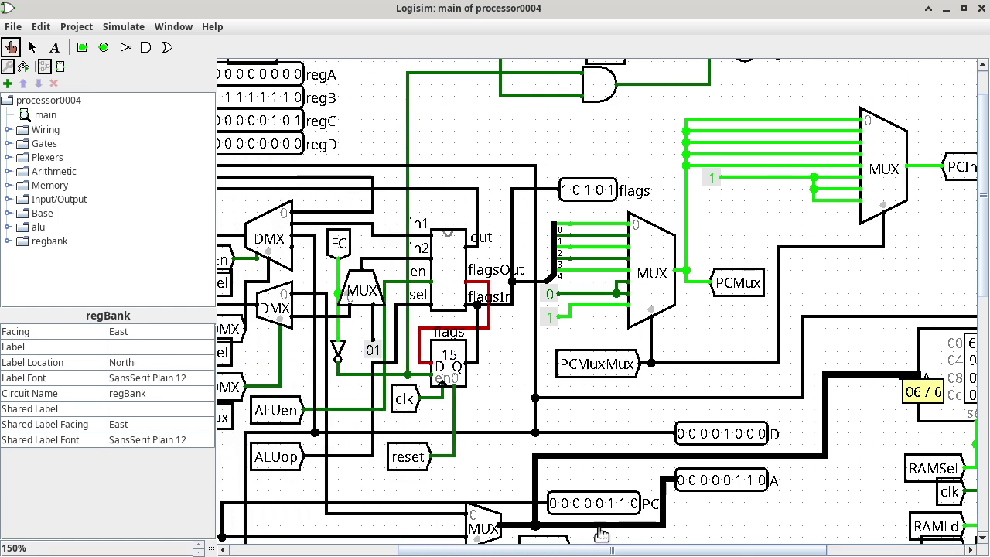
{"action": "right_click", "coordinate": [752, 478]}
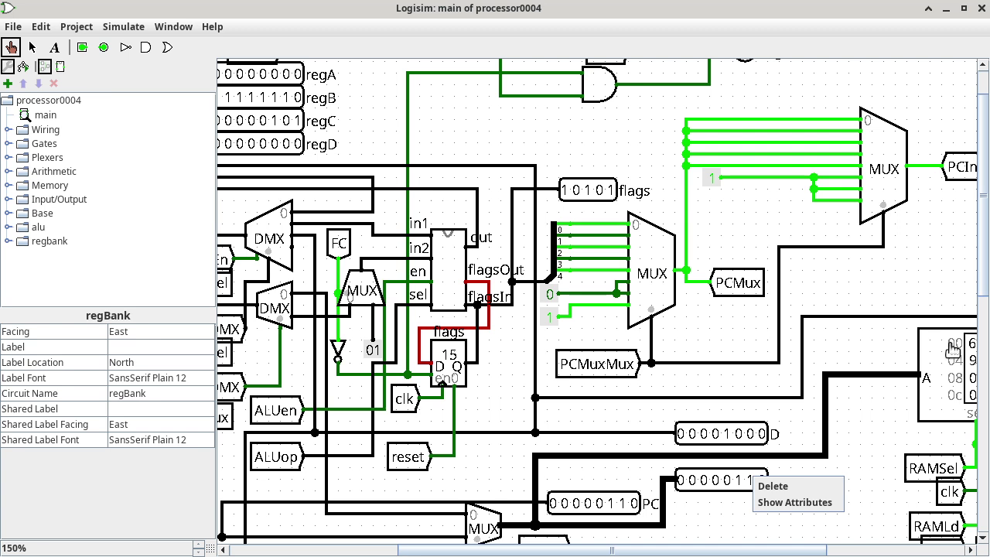
{"action": "left_click", "coordinate": [912, 376]}
Step: Confirm that the AddrMux multiplexer's output also carries address 06
{"action": "scroll", "coordinate": [819, 359], "scroll_direction": "down", "scroll_amount": 3}
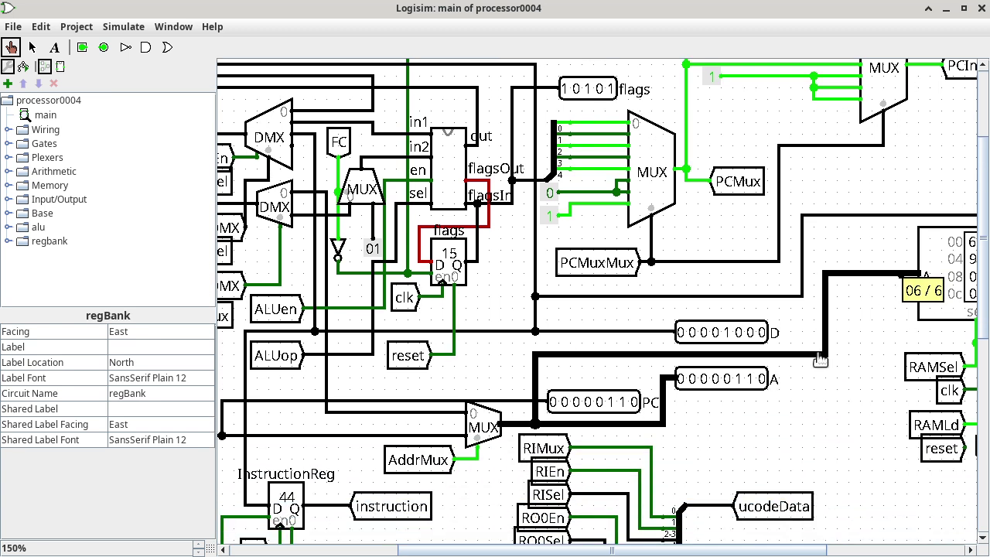
{"action": "left_click", "coordinate": [458, 445]}
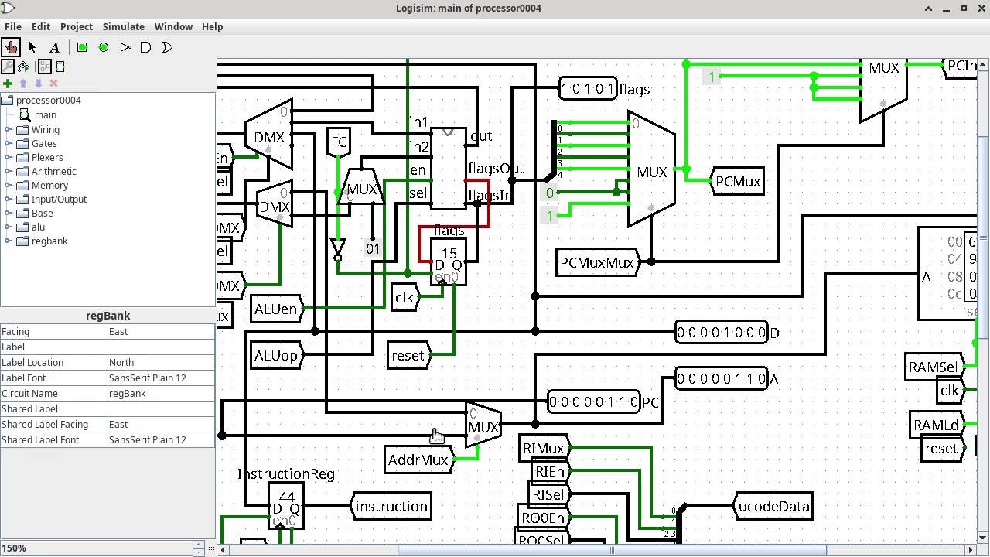
{"action": "left_click", "coordinate": [436, 435]}
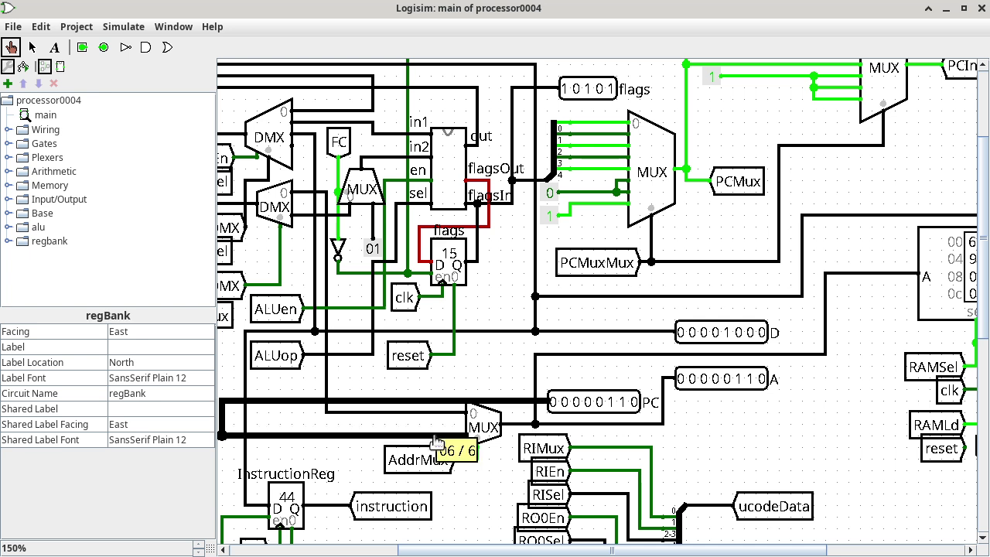
{"action": "left_click_drag", "start_coordinate": [590, 550], "coordinate": [457, 550]}
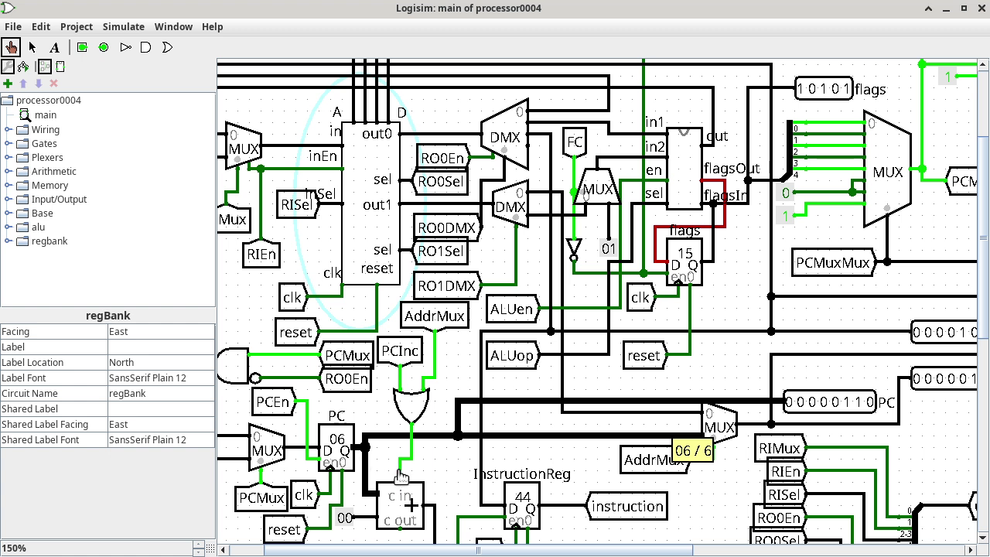
Step: Poke the RAM's D output (08) and follow it to the multiplexer feeding the PC register
{"action": "left_click", "coordinate": [777, 552]}
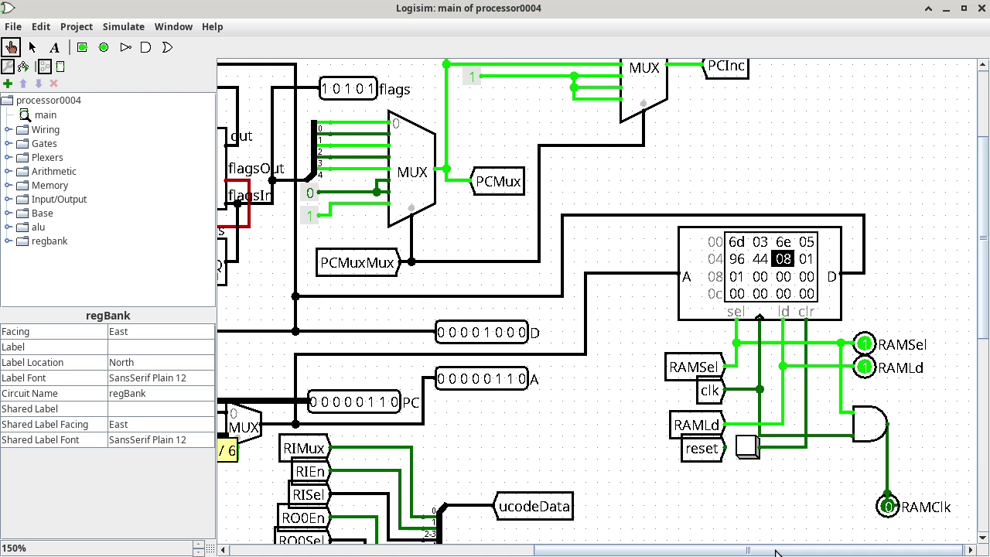
{"action": "left_click", "coordinate": [862, 275]}
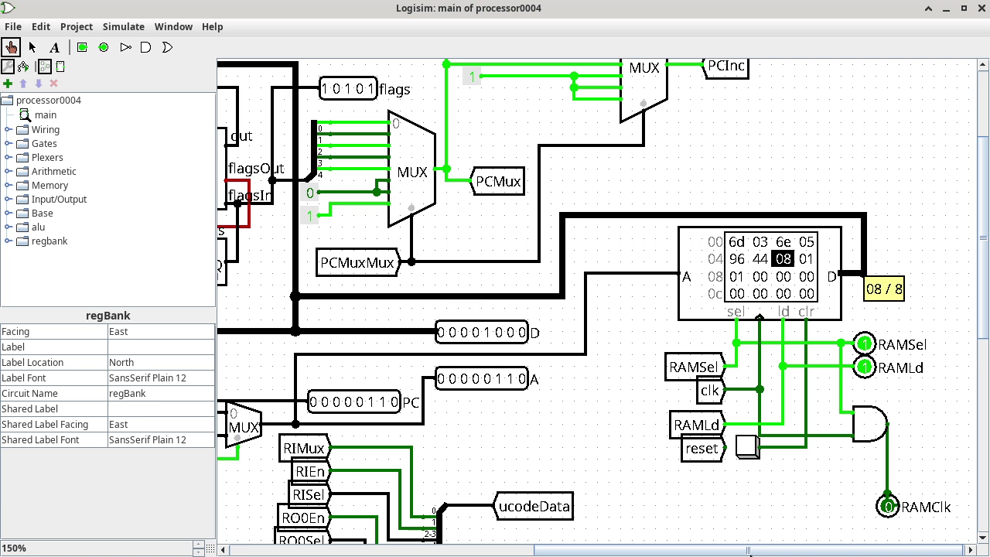
{"action": "left_click_drag", "start_coordinate": [722, 554], "coordinate": [386, 554]}
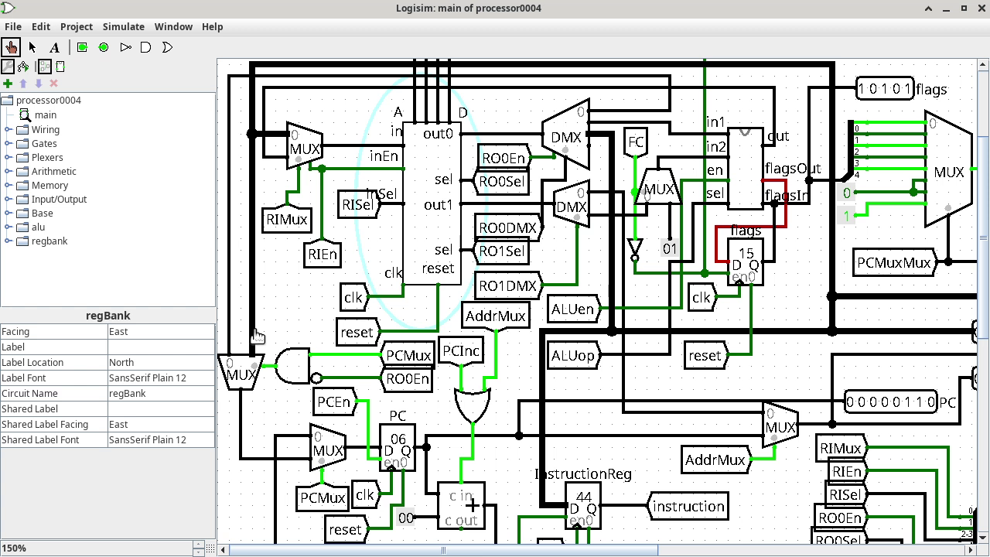
{"action": "left_click", "coordinate": [242, 420]}
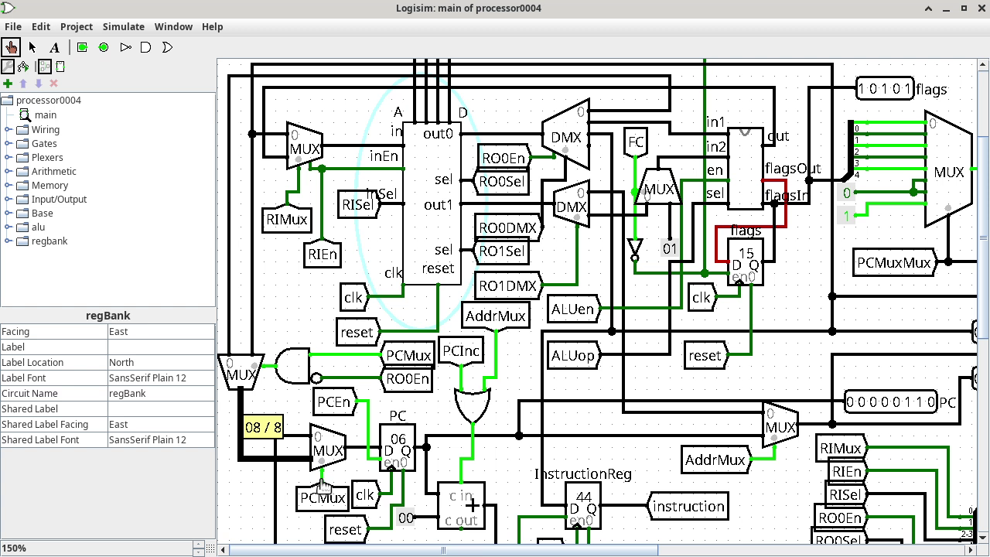
{"action": "left_click", "coordinate": [360, 448]}
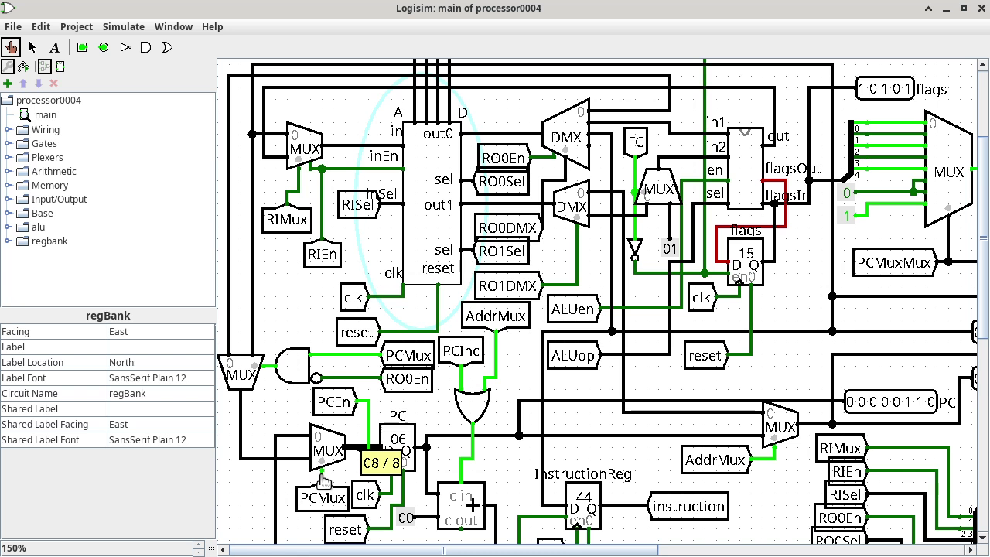
Step: Set the flags register's value to 14 so its output reads 10100
{"action": "left_click", "coordinate": [747, 256]}
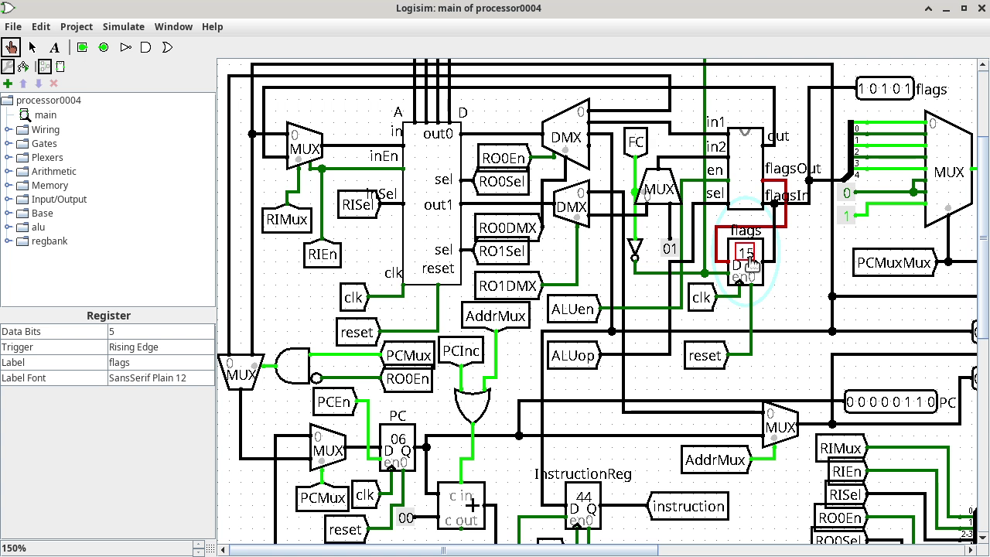
{"action": "type", "text": "4"}
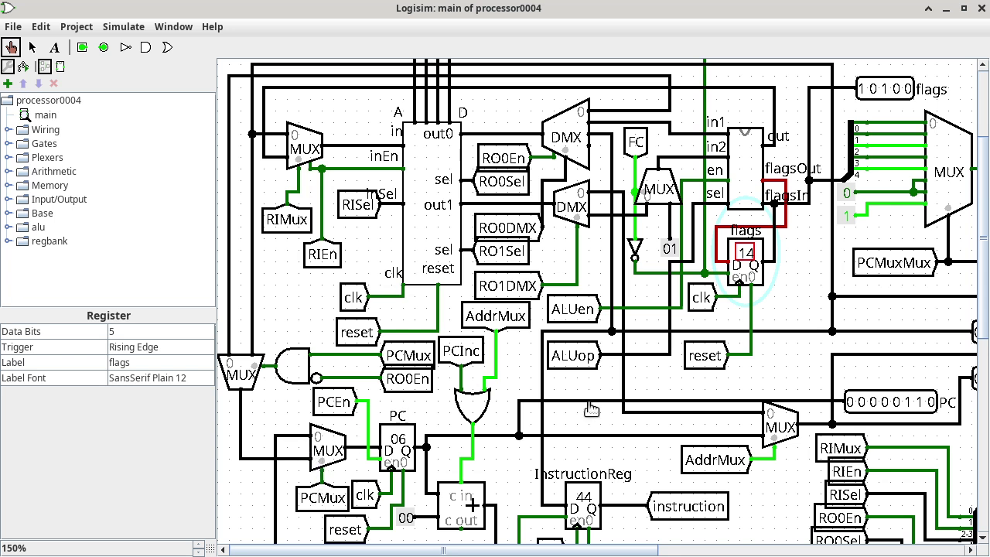
Step: Read the PC feedback value 07 and PC mux select 0, then scroll to the ucodeData splitter
{"action": "left_click_drag", "start_coordinate": [983, 296], "coordinate": [981, 347]}
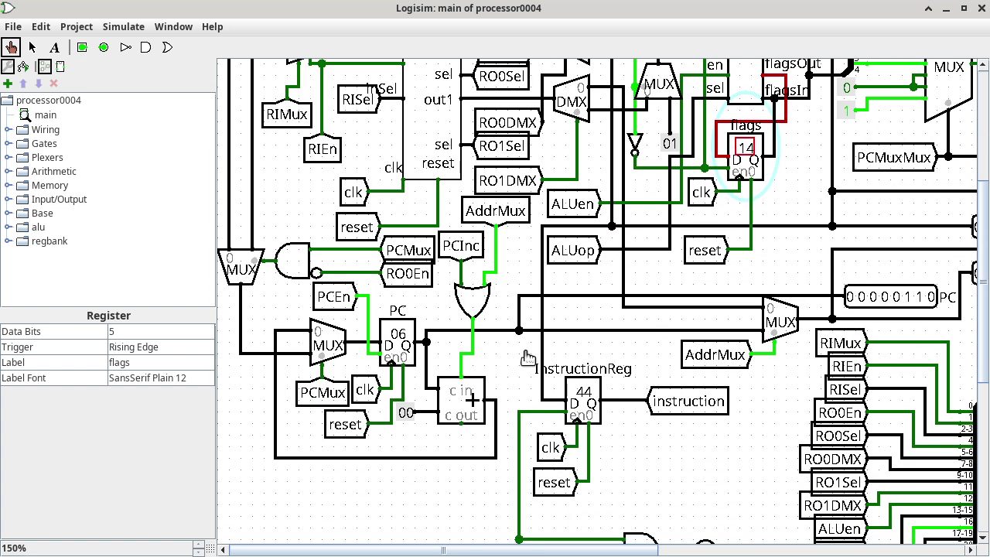
{"action": "left_click", "coordinate": [276, 391]}
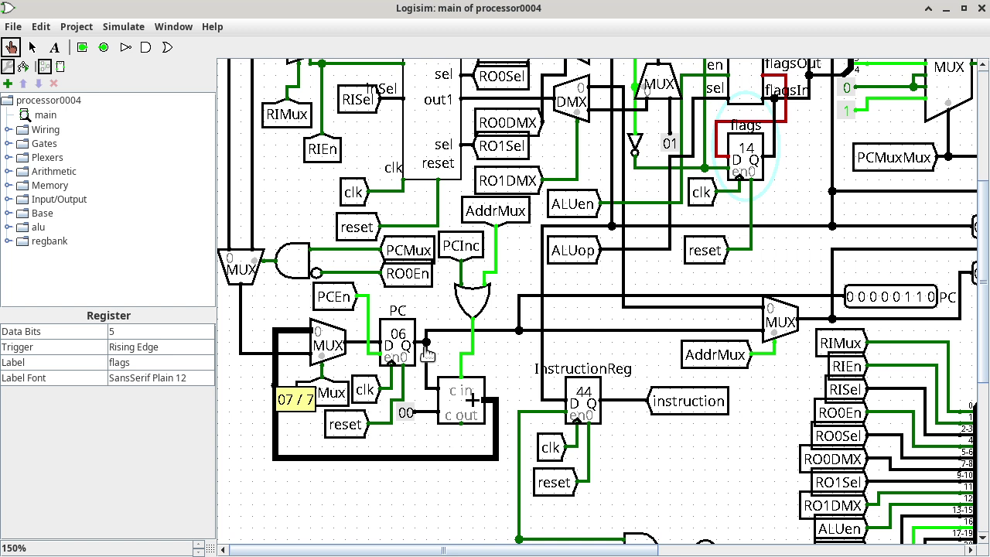
{"action": "left_click", "coordinate": [323, 377]}
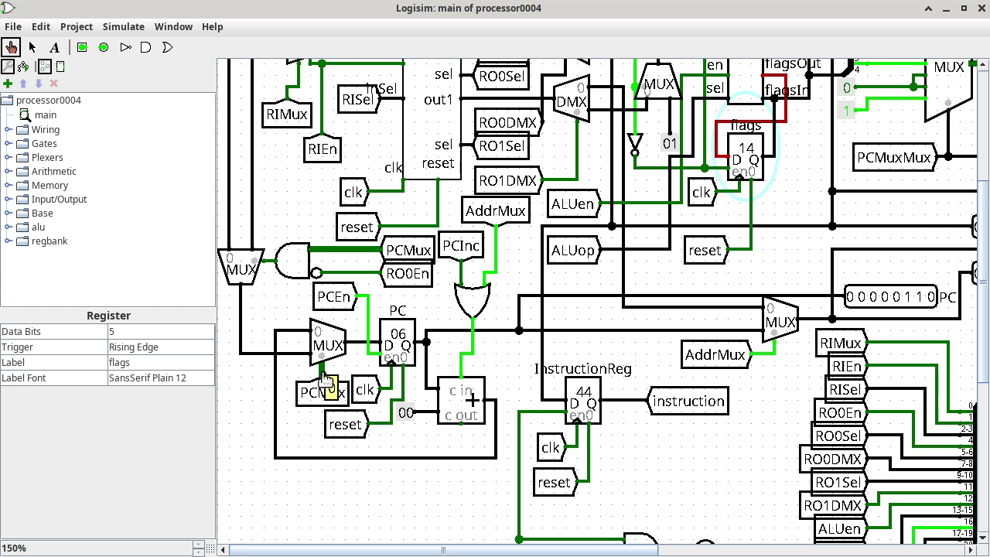
{"action": "left_click", "coordinate": [802, 551]}
{"action": "left_click_drag", "start_coordinate": [985, 253], "coordinate": [975, 315]}
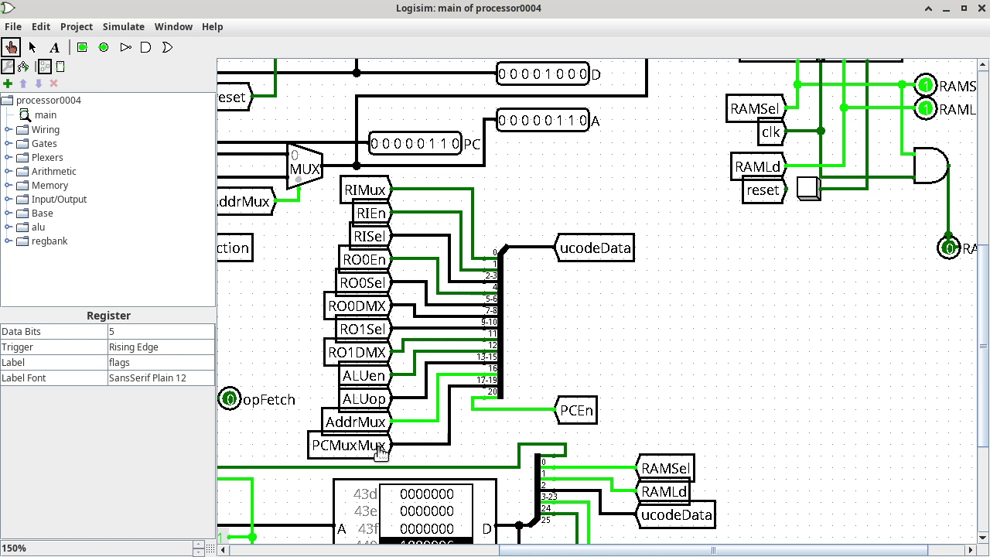
Step: Scroll up to bring the flags register, PC-select multiplexer and RAM back into view
{"action": "left_click_drag", "start_coordinate": [983, 342], "coordinate": [955, 195]}
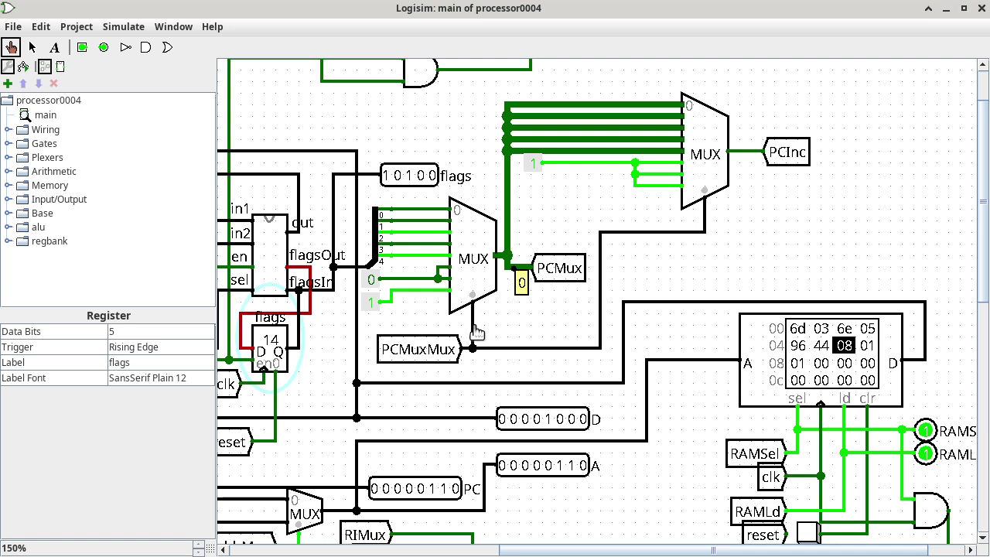
Step: Poke the PCMuxMux select line, mux input 0 and the flags bus, which carries 14 (-12)
{"action": "left_click", "coordinate": [474, 331]}
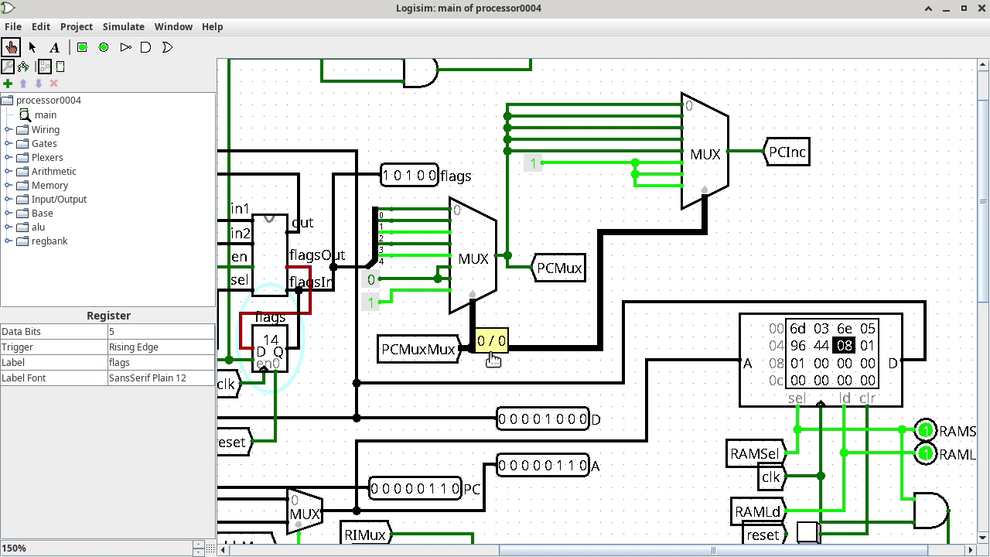
{"action": "left_click", "coordinate": [424, 210]}
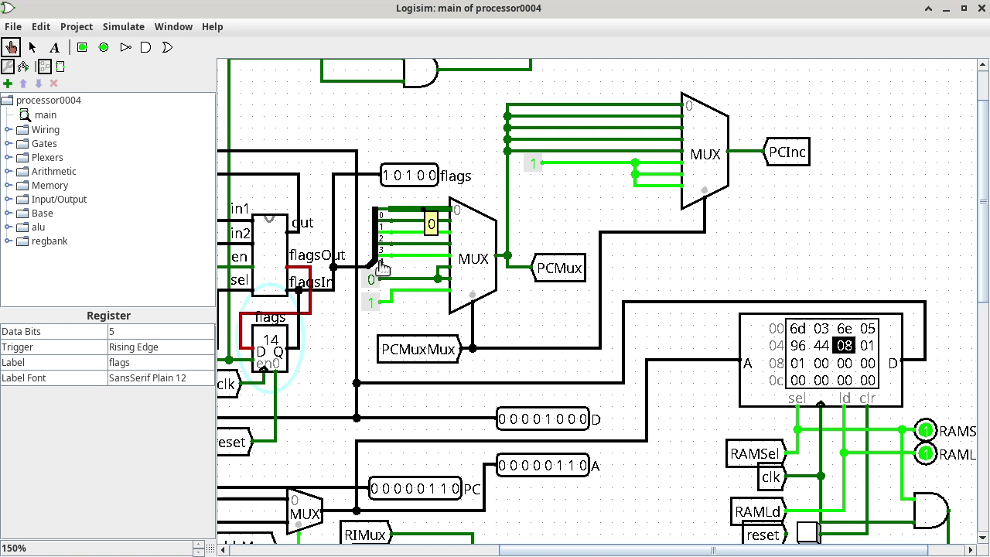
{"action": "left_click", "coordinate": [339, 270]}
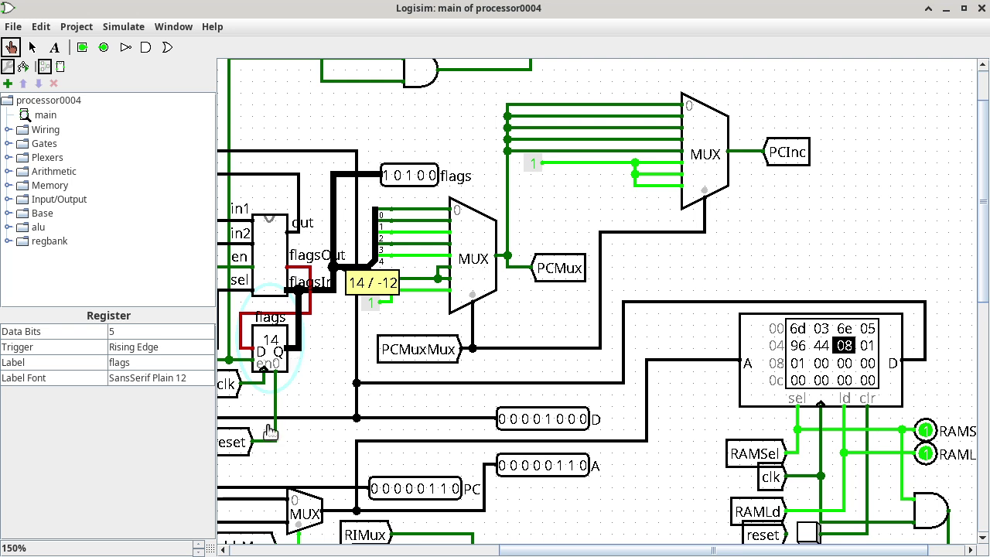
{"action": "left_click", "coordinate": [345, 549]}
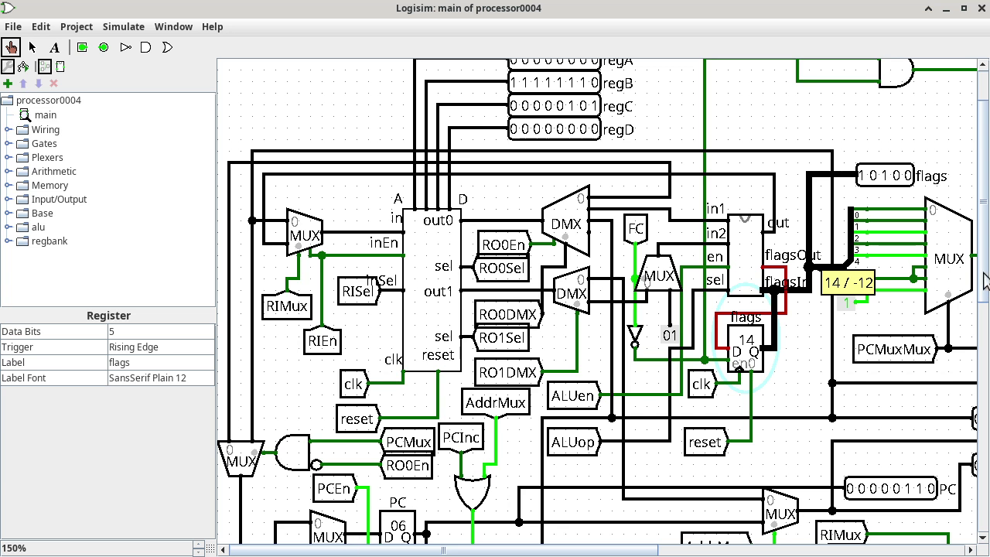
Step: Probe the PC adder loop and the PC multiplexer's input wire, then bring up the window switcher
{"action": "left_click_drag", "start_coordinate": [986, 282], "coordinate": [976, 343]}
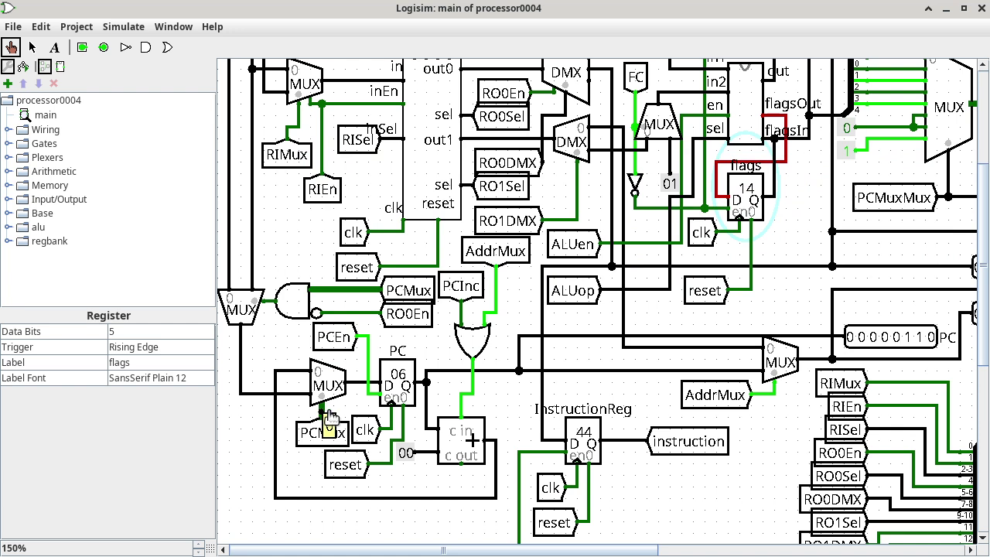
{"action": "left_click", "coordinate": [299, 373]}
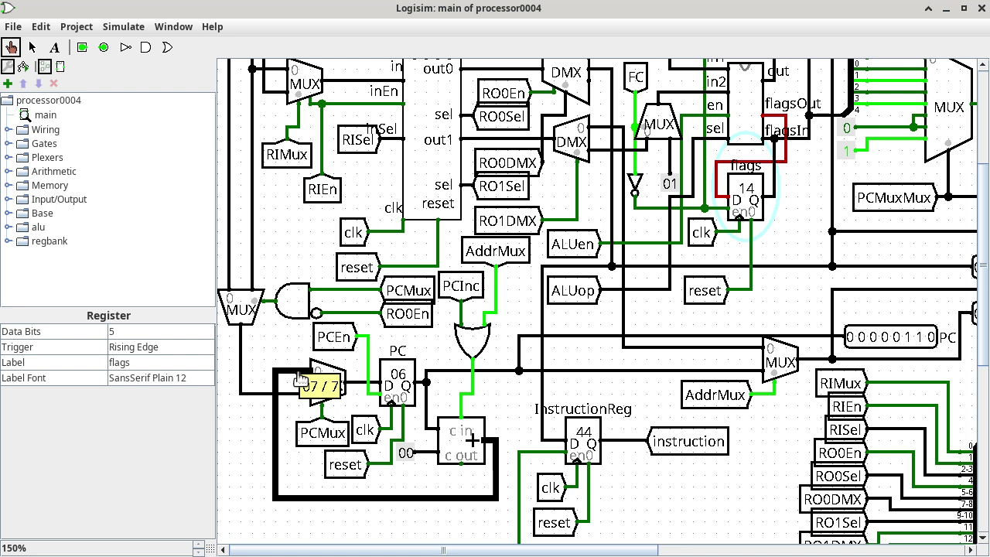
{"action": "left_click", "coordinate": [250, 394]}
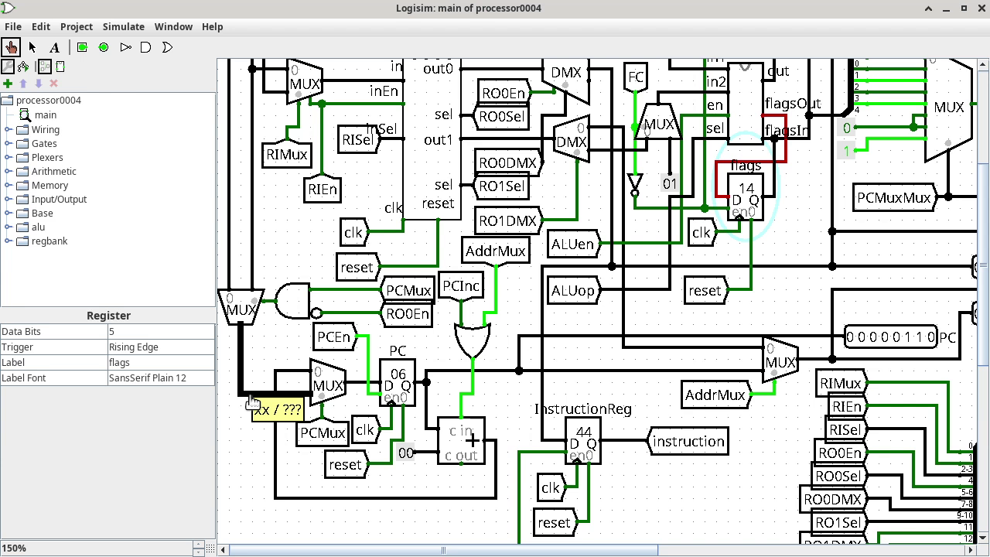
{"action": "key", "text": "alt+Tab"}
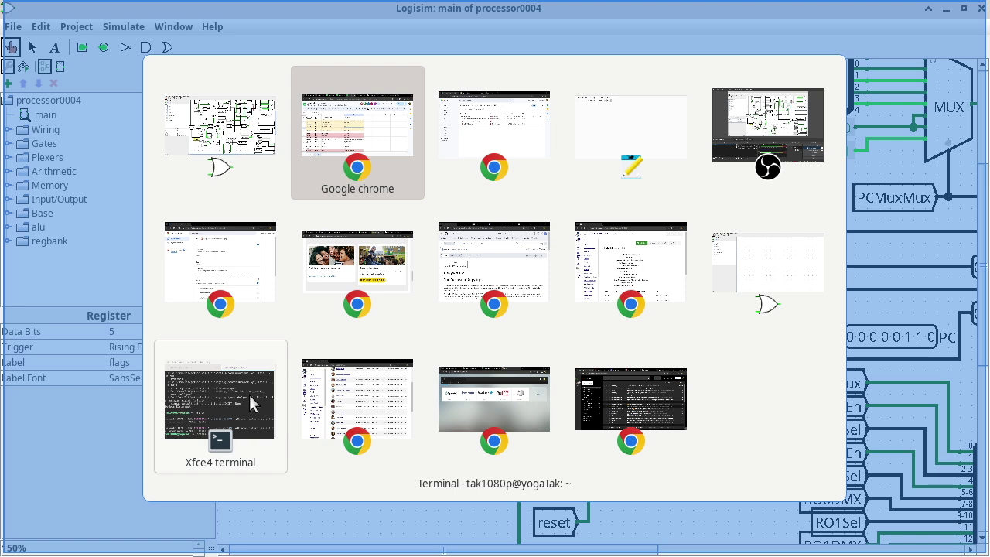
Step: In Mousepad, add lines C=0, Z=0, S=0, O=0 and L=0 below the fetch notes
{"action": "key", "text": "alt+Tab"}
{"action": "key", "text": "alt+Tab"}
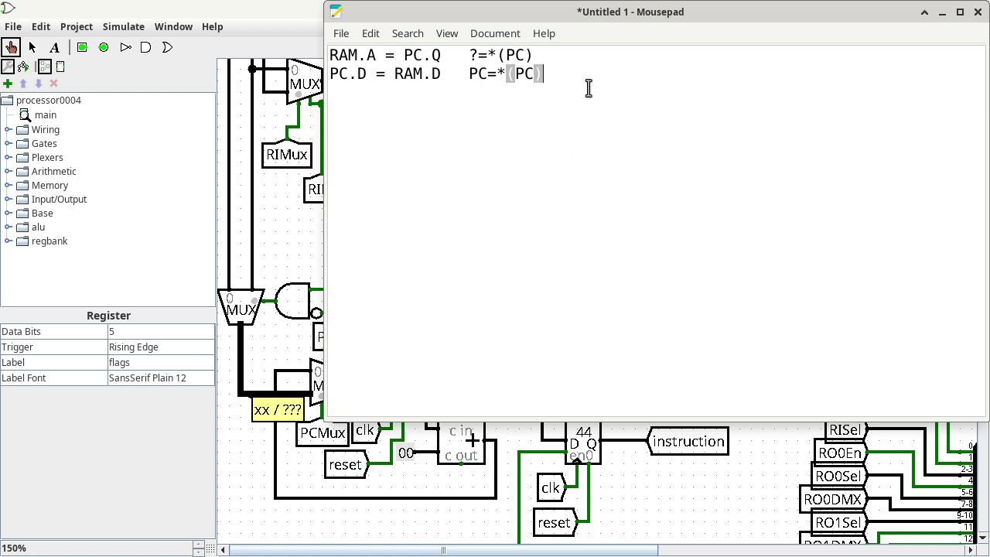
{"action": "key", "text": "Return"}
{"action": "key", "text": "Return"}
{"action": "key", "text": "Return"}
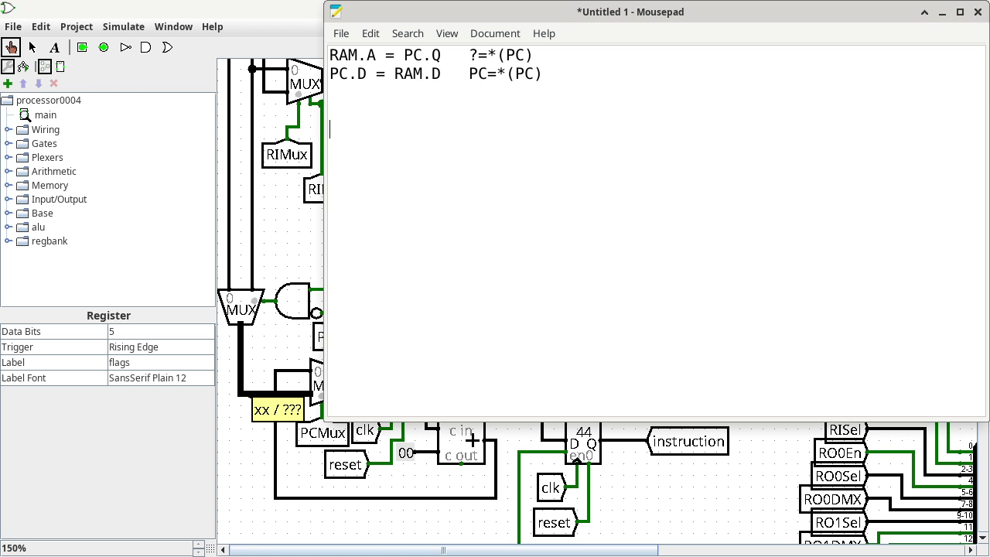
{"action": "type", "text": "C=0"}
{"action": "key", "text": "Return"}
{"action": "type", "text": "Z=0"}
{"action": "key", "text": "Return"}
{"action": "type", "text": "O"}
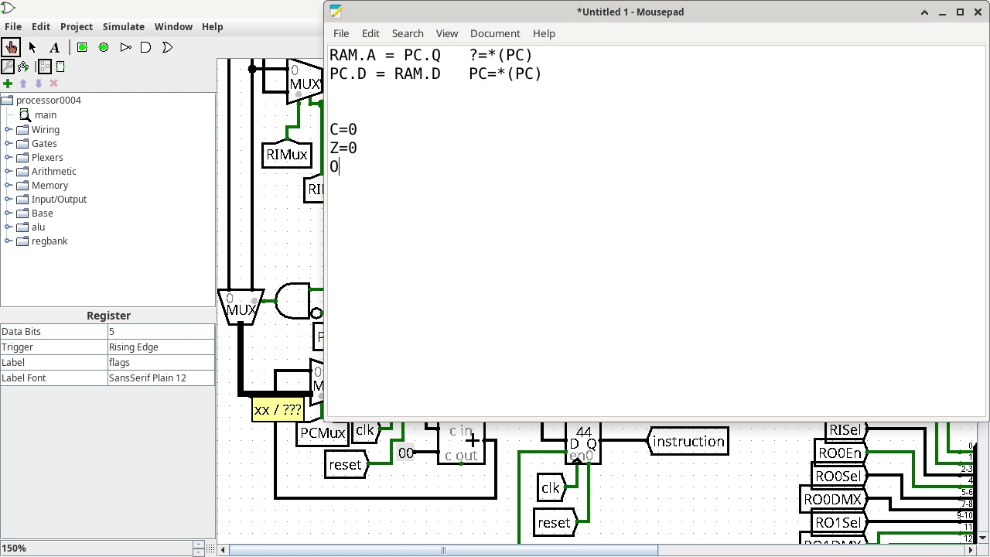
{"action": "key", "text": "BackSpace"}
{"action": "type", "text": "S=0"}
{"action": "key", "text": "Return"}
{"action": "type", "text": "O=0"}
{"action": "key", "text": "Return"}
{"action": "type", "text": "L=0"}
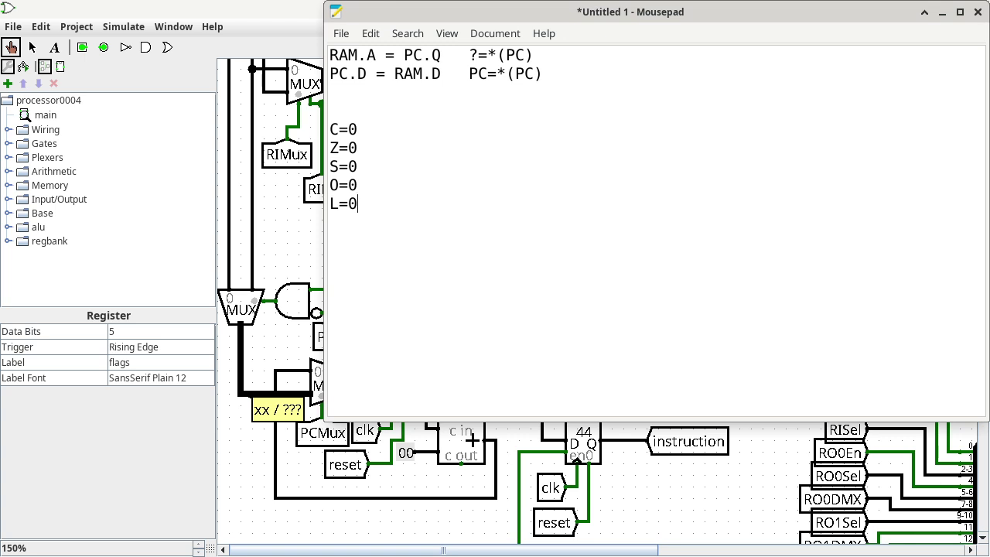
Step: Select the S=0, O=0 and L=0 lines, then return the cursor to the end of C=0
{"action": "key", "text": "Up"}
{"action": "key", "text": "Up"}
{"action": "key", "text": "Left"}
{"action": "key", "text": "Left"}
{"action": "key", "text": "Left"}
{"action": "key", "text": "shift+Down"}
{"action": "key", "text": "shift+Down"}
{"action": "key", "text": "shift+End"}
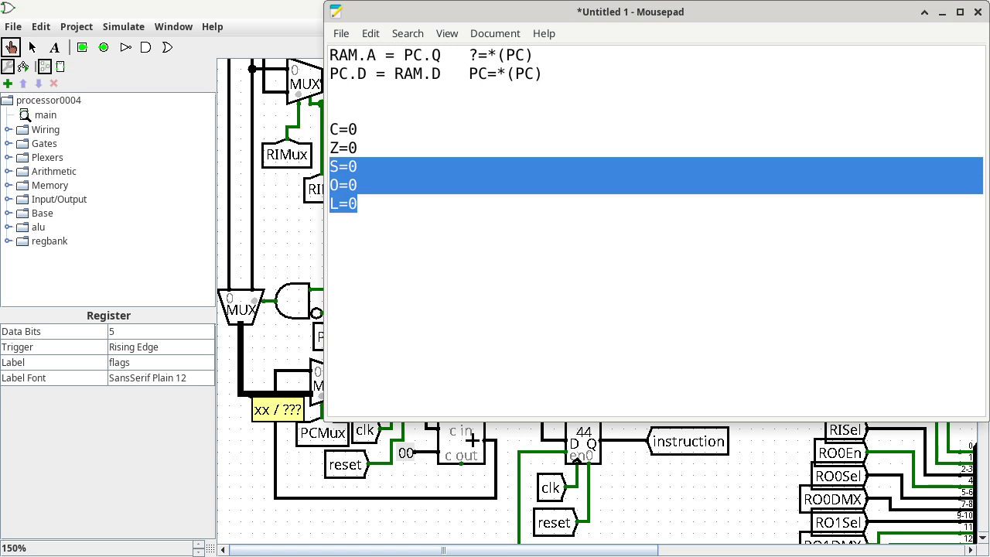
{"action": "key", "text": "Right"}
{"action": "key", "text": "shift+Left"}
{"action": "key", "text": "shift+Left"}
{"action": "key", "text": "shift+Left"}
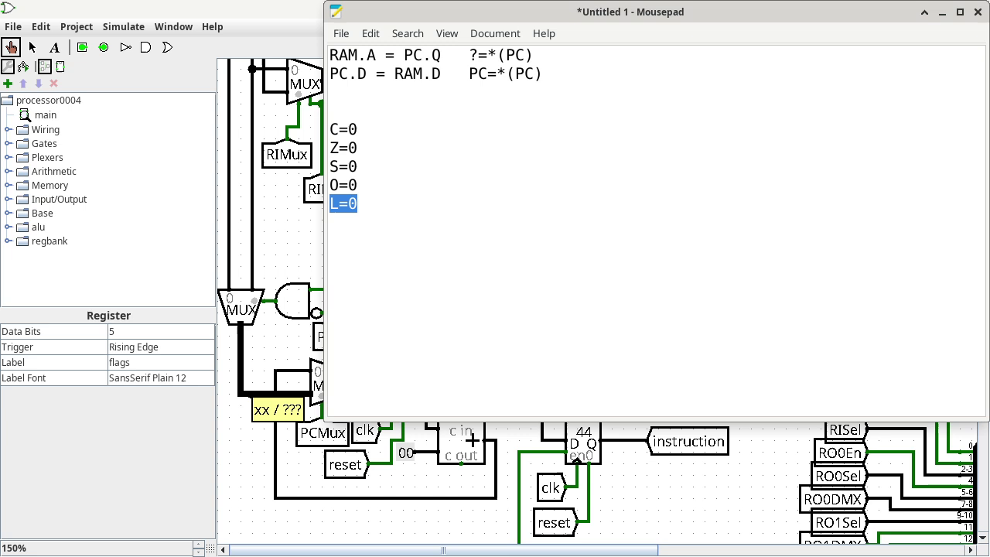
{"action": "key", "text": "Right"}
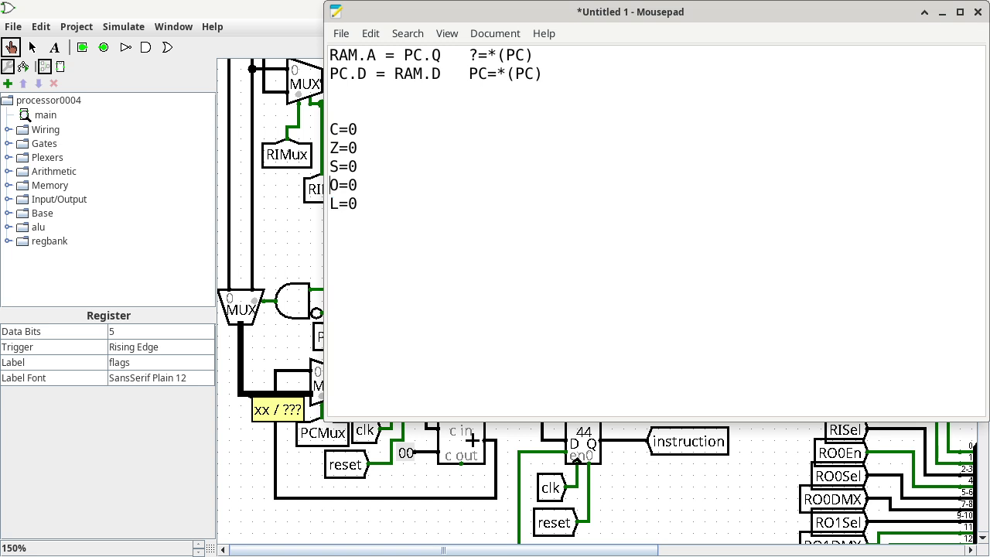
{"action": "key", "text": "shift+Left"}
{"action": "key", "text": "shift+Left"}
{"action": "key", "text": "shift+Left"}
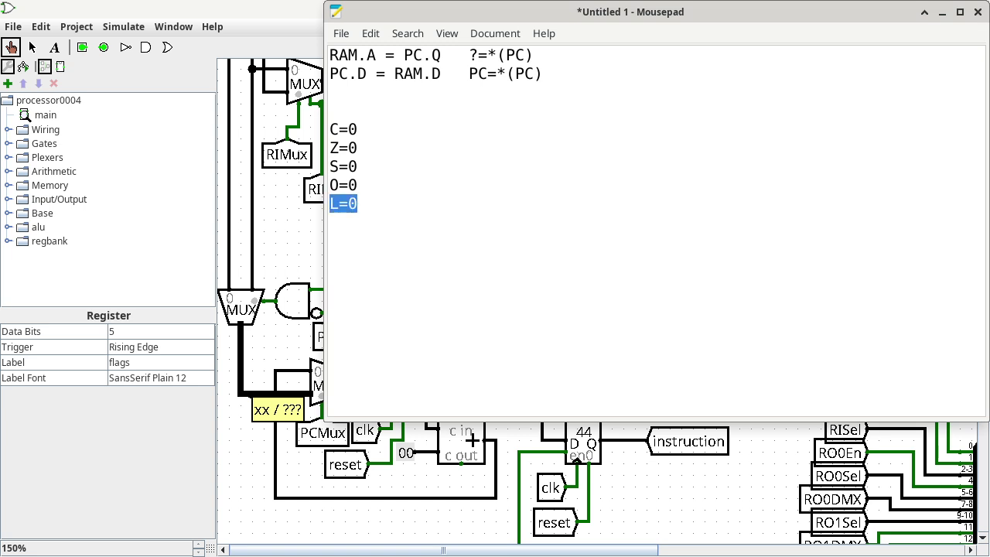
{"action": "left_click", "coordinate": [330, 165]}
{"action": "key", "text": "shift+Down"}
{"action": "key", "text": "shift+Down"}
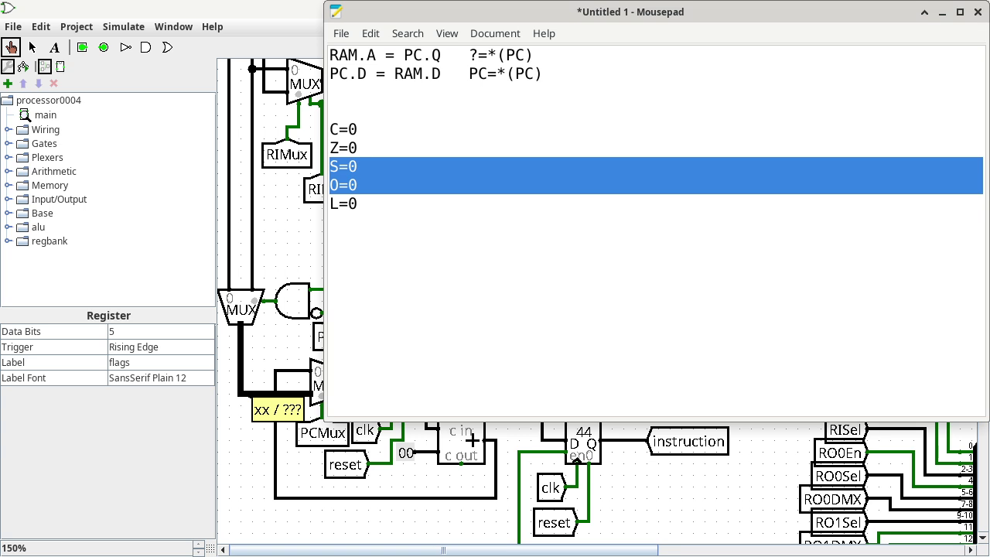
{"action": "key", "text": "Up"}
{"action": "key", "text": "Up"}
{"action": "key", "text": "Up"}
{"action": "key", "text": "Up"}
{"action": "key", "text": "Right"}
{"action": "key", "text": "Right"}
{"action": "key", "text": "Right"}
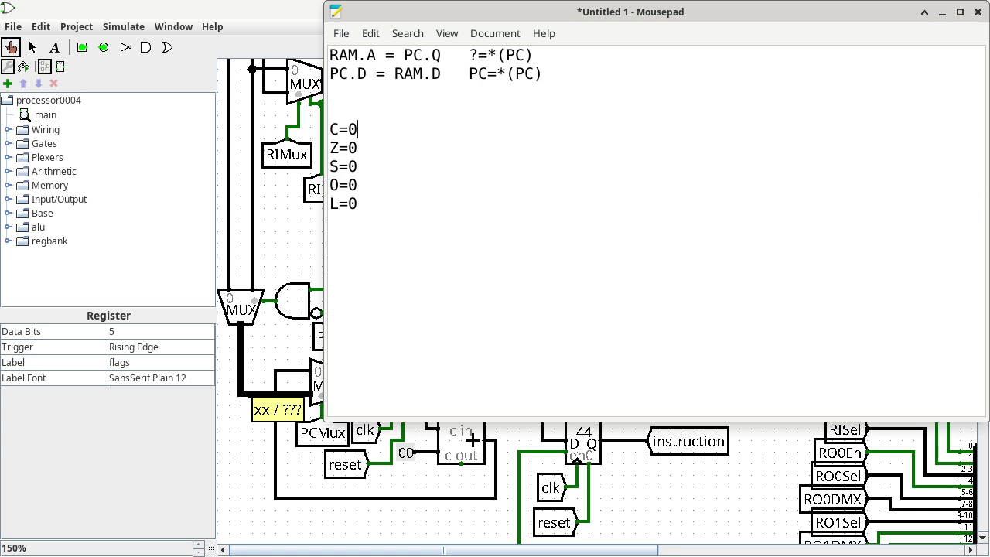
Step: Annotate Z=0 as 'result is non-zero' and S=0 as 'result's sign bit (MSb) is non-zero'
{"action": "key", "text": "Down"}
{"action": "type", "text": "result is non-zero"}
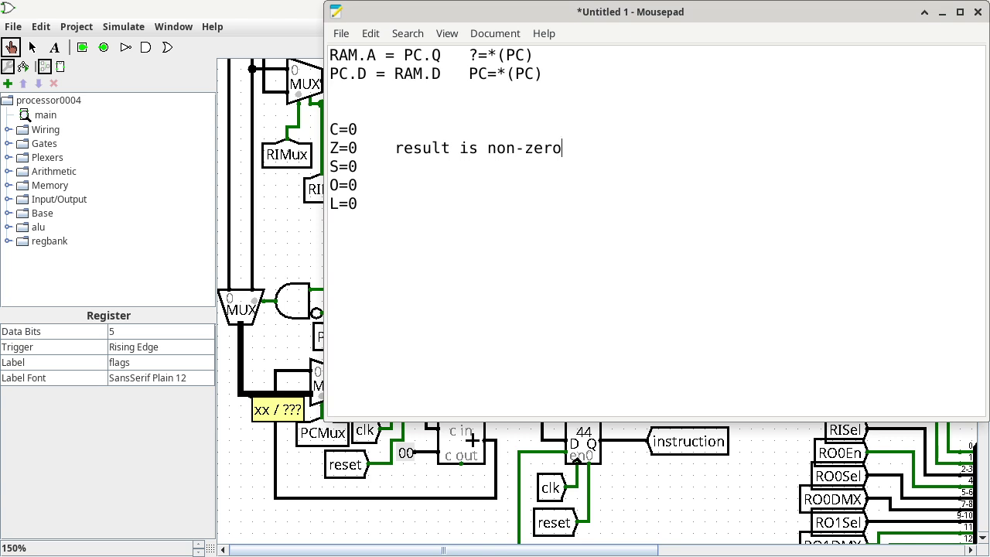
{"action": "key", "text": "Down"}
{"action": "type", "text": "result's sign b"}
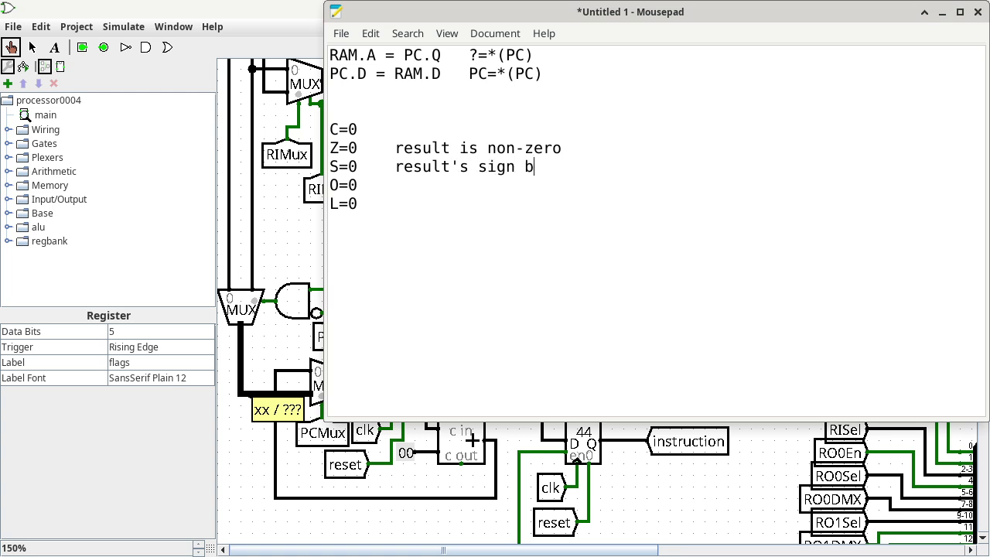
{"action": "type", "text": "it (MSb) i"}
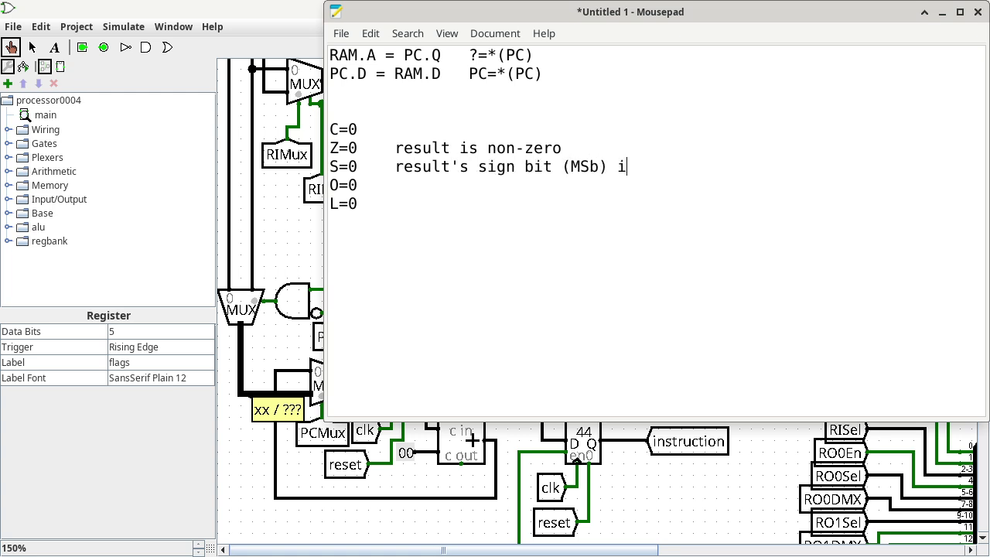
{"action": "type", "text": "s non-zero"}
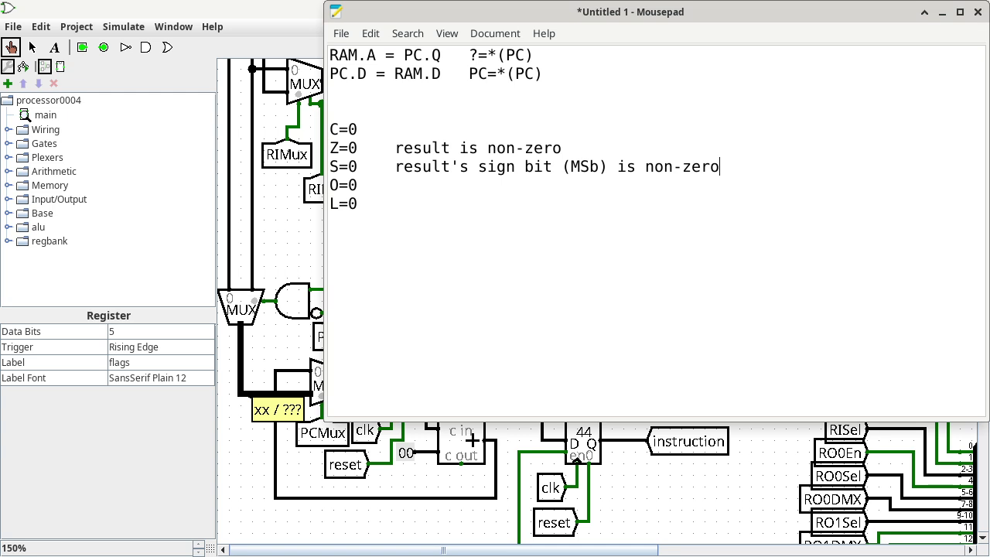
Step: Annotate C=0 as 'no carry nor borrow', fixing 'or' to 'nor' and removing the hyphen
{"action": "left_click", "coordinate": [358, 129]}
{"action": "type", "text": "no-carry or borrow"}
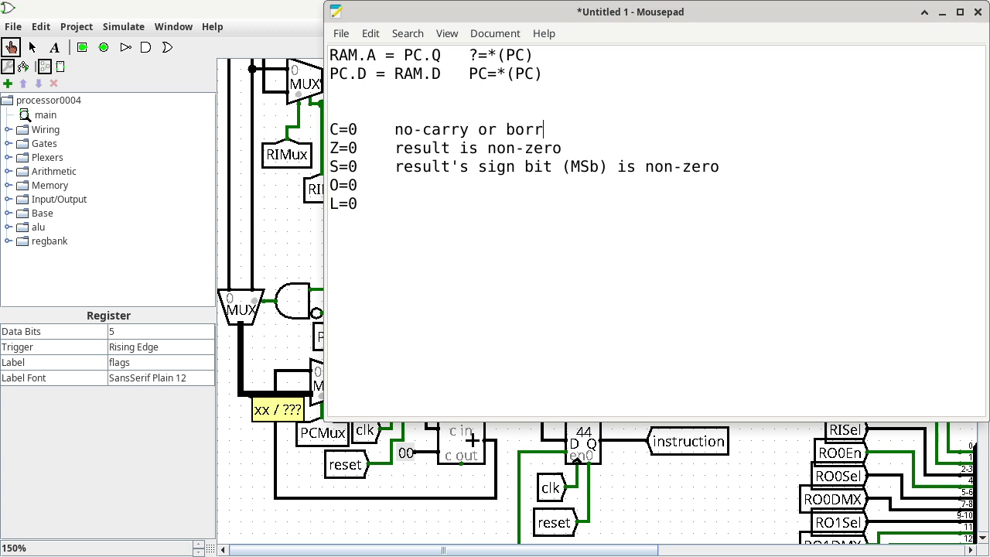
{"action": "key", "text": "Left"}
{"action": "key", "text": "Left"}
{"action": "key", "text": "Left"}
{"action": "key", "text": "Left"}
{"action": "key", "text": "Left"}
{"action": "type", "text": "n"}
{"action": "key", "text": "Left"}
{"action": "key", "text": "Left"}
{"action": "key", "text": "Left"}
{"action": "key", "text": "Left"}
{"action": "key", "text": "Left"}
{"action": "key", "text": "Left"}
{"action": "key", "text": "Left"}
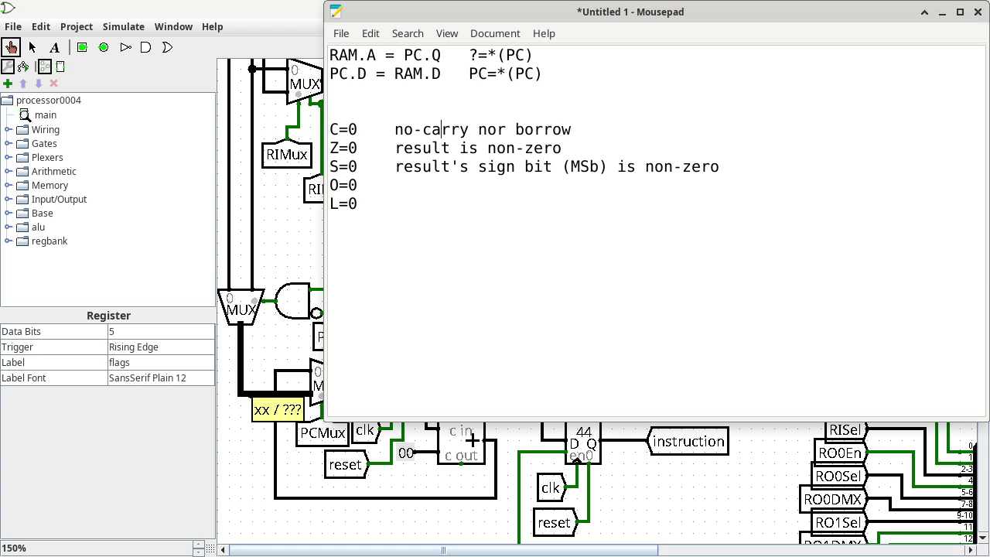
{"action": "key", "text": "BackSpace"}
Step: Start a fresh line below the L=0 entry of the flag list
{"action": "key", "text": "Up"}
{"action": "key", "text": "Up"}
{"action": "key", "text": "Up"}
{"action": "key", "text": "Down"}
{"action": "key", "text": "Down"}
{"action": "key", "text": "Down"}
{"action": "key", "text": "Down"}
{"action": "key", "text": "Down"}
{"action": "key", "text": "Down"}
{"action": "key", "text": "Down"}
{"action": "key", "text": "Return"}
{"action": "key", "text": "Return"}
Step: Write the 1-0 example heading followed by ldi a,1 and ldi b,0 lines
{"action": "type", "text": "1-0"}
{"action": "key", "text": "Return"}
{"action": "key", "text": "Return"}
{"action": "type", "text": "ldi a,1"}
{"action": "key", "text": "Return"}
{"action": "type", "text": "ldi b,0"}
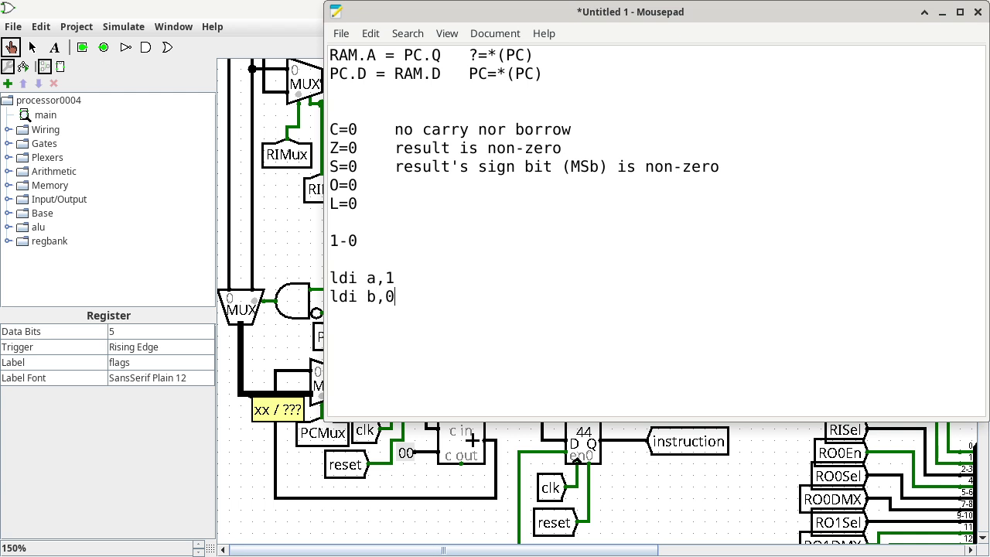
{"action": "key", "text": "Return"}
Step: Add the third instruction as sub a,b, then change it to add a,b
{"action": "type", "text": "sub a,b"}
{"action": "key", "text": "Return"}
{"action": "key", "text": "Up"}
{"action": "key", "text": "shift+Right"}
{"action": "key", "text": "shift+Right"}
{"action": "key", "text": "shift+Right"}
{"action": "type", "text": "add"}
Step: Raise the Logisim circuit, then the Mousepad notes, then a terminal window
{"action": "key", "text": "alt+Tab"}
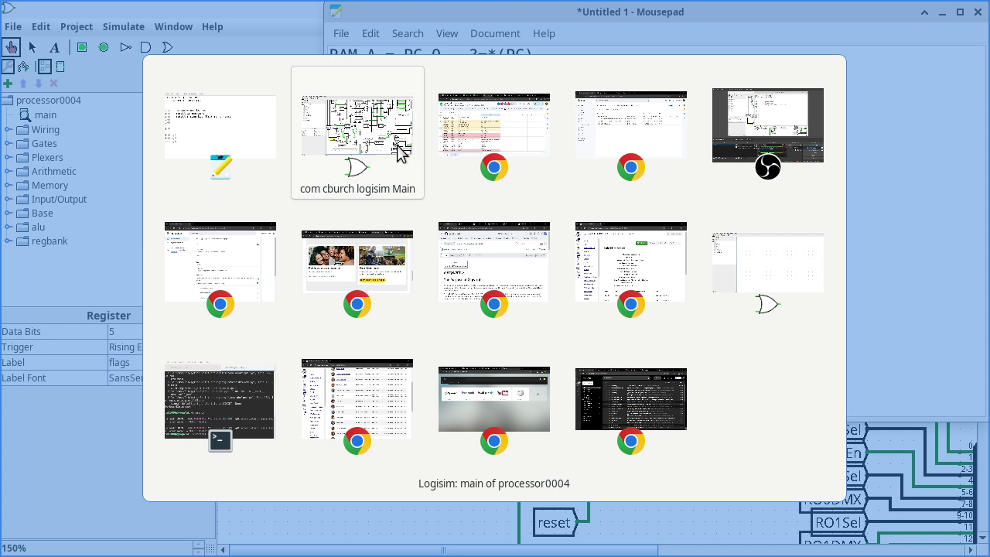
{"action": "left_click", "coordinate": [400, 151]}
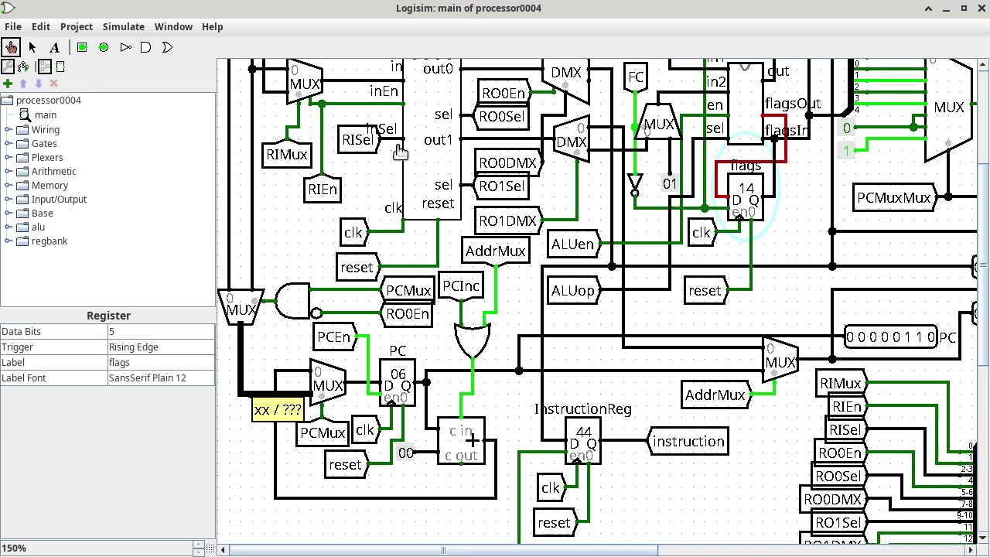
{"action": "key", "text": "alt+Tab"}
{"action": "left_click", "coordinate": [397, 147]}
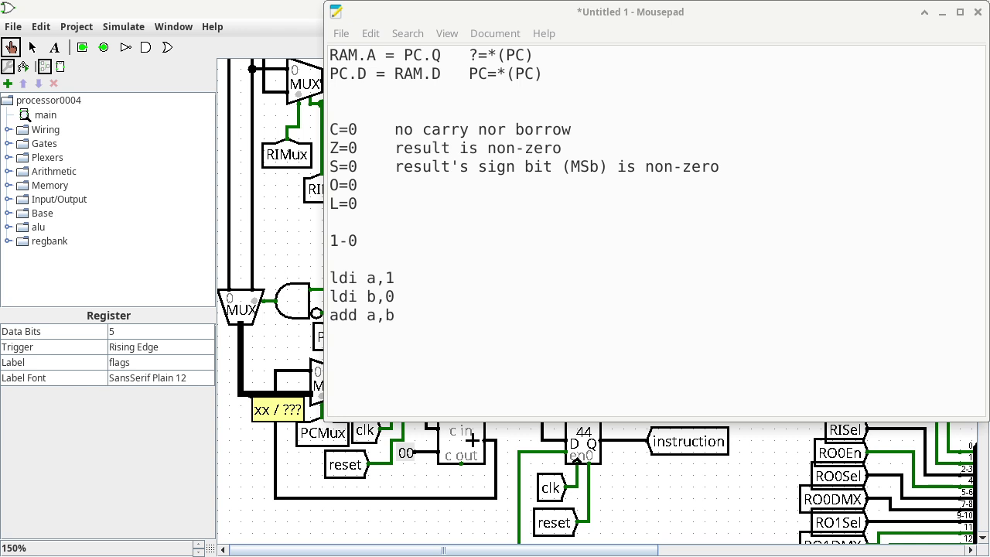
{"action": "key", "text": "alt+Tab"}
Step: Move the terminal window, change to /tmp and open loop.ttpasm in nvim
{"action": "left_click_drag", "start_coordinate": [557, 26], "coordinate": [464, 82]}
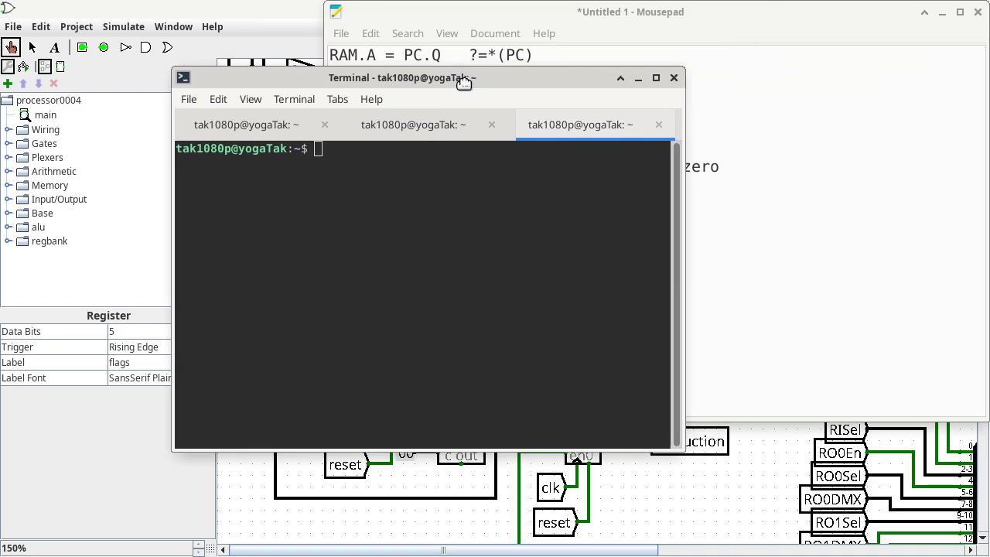
{"action": "type", "text": "cd /tmp"}
{"action": "key", "text": "Return"}
{"action": "type", "text": "nvim "}
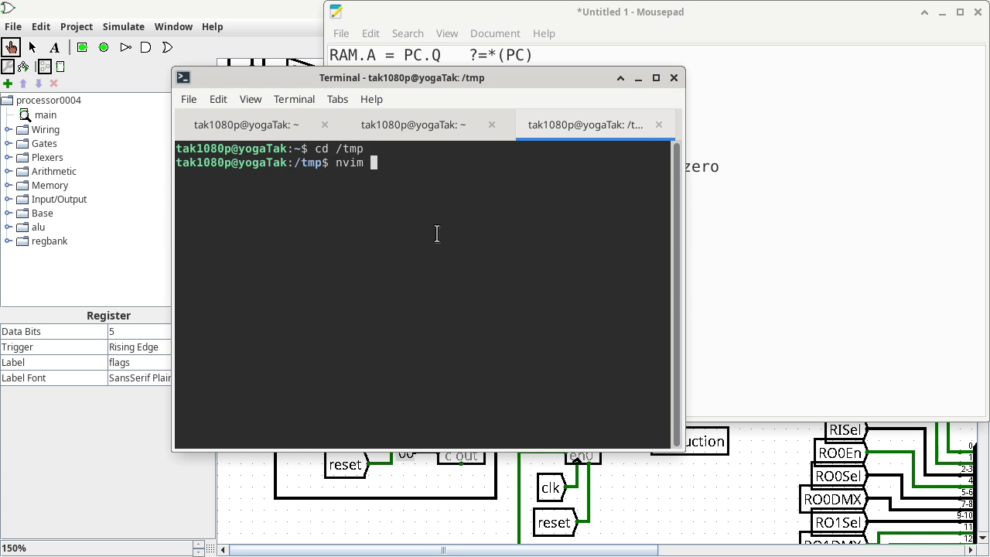
{"action": "type", "text": "loop.ttpasm"}
{"action": "key", "text": "Return"}
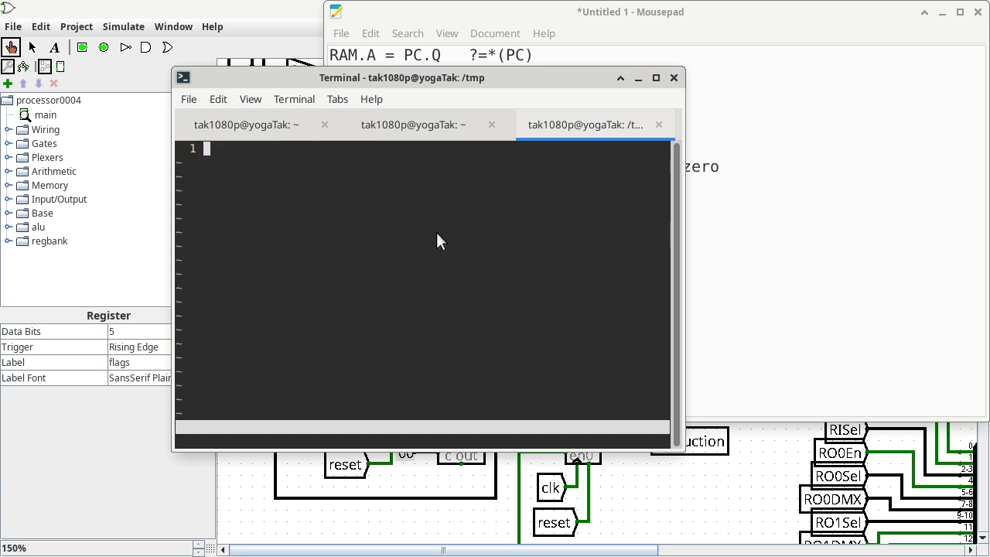
Step: Write the first line as ldi c,4 with the comment // c=4
{"action": "key", "text": "i"}
{"action": "type", "text": "lci"}
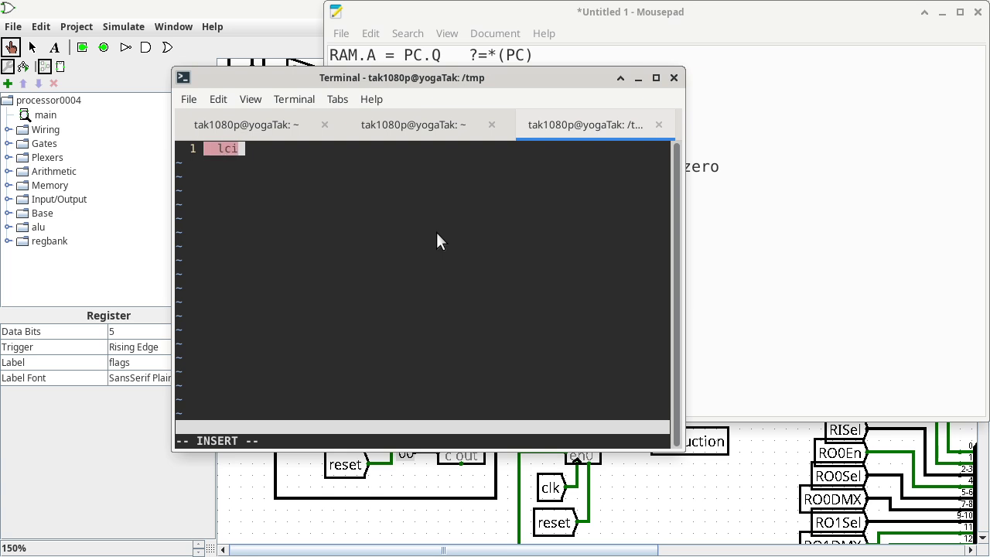
{"action": "key", "text": "BackSpace"}
{"action": "key", "text": "BackSpace"}
{"action": "type", "text": "di"}
{"action": "type", "text": "c,4"}
{"action": "key", "text": "Return"}
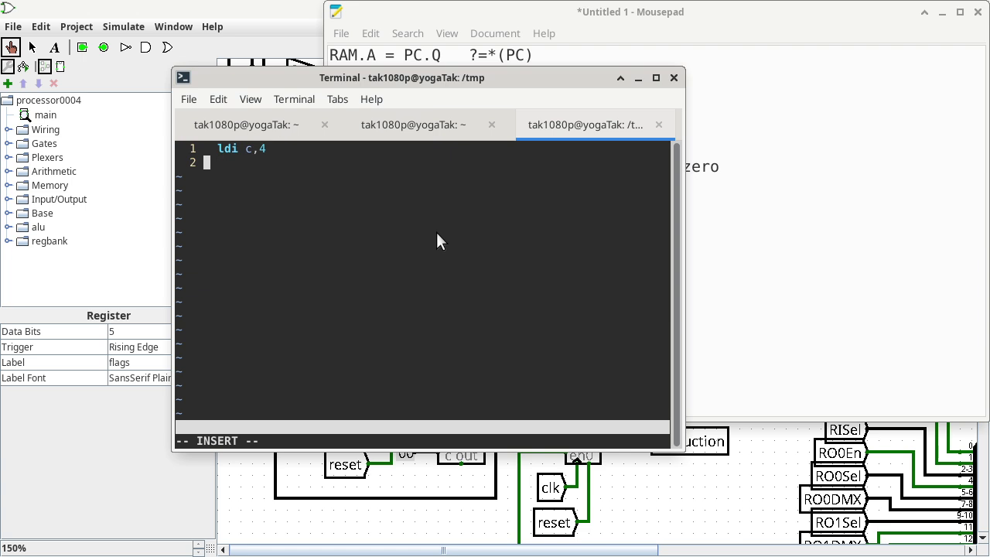
{"action": "key", "text": "Up"}
{"action": "key", "text": "End"}
{"action": "type", "text": "// c=4"}
{"action": "key", "text": "Escape"}
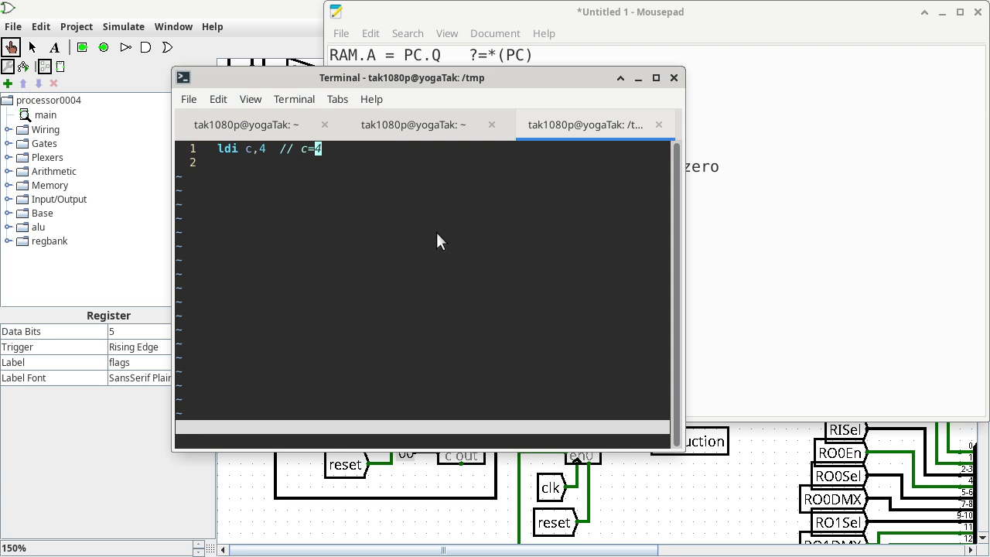
Step: Add an L1: label and an indented ldi b,1 line below it
{"action": "type", "text": "ji"}
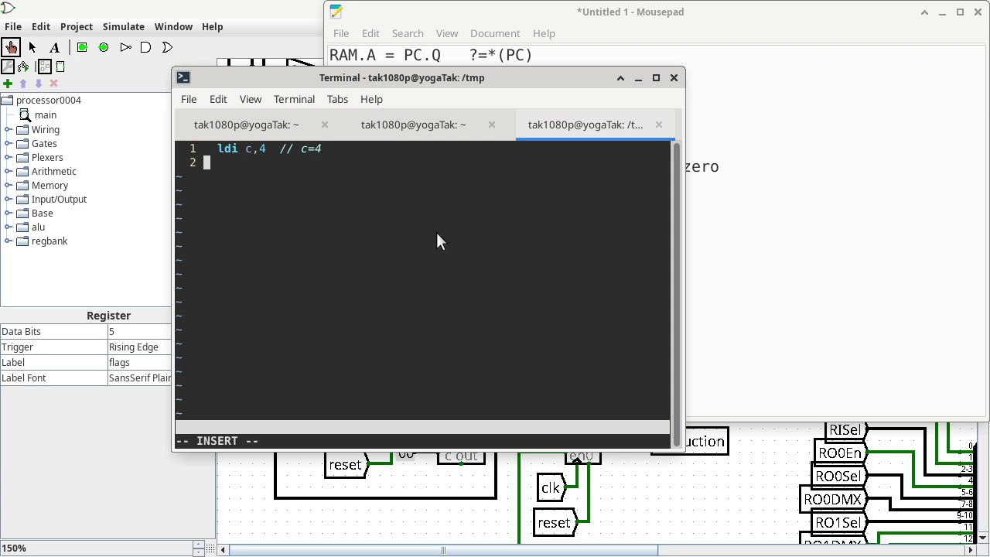
{"action": "type", "text": "L1:"}
{"action": "key", "text": "Return"}
{"action": "key", "text": "Tab"}
{"action": "type", "text": "ldi b,"}
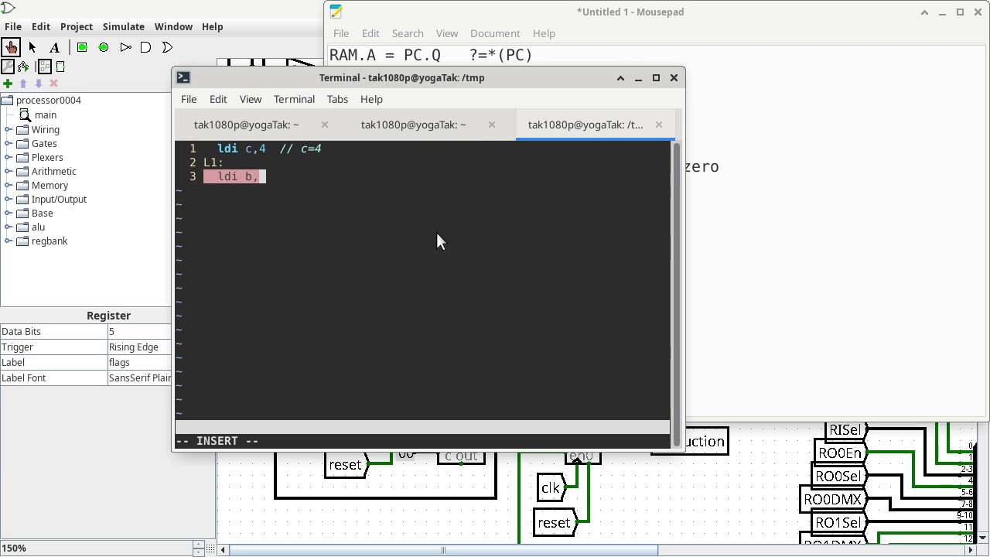
{"action": "key", "text": "Escape"}
{"action": "type", "text": "a1"}
{"action": "key", "text": "Escape"}
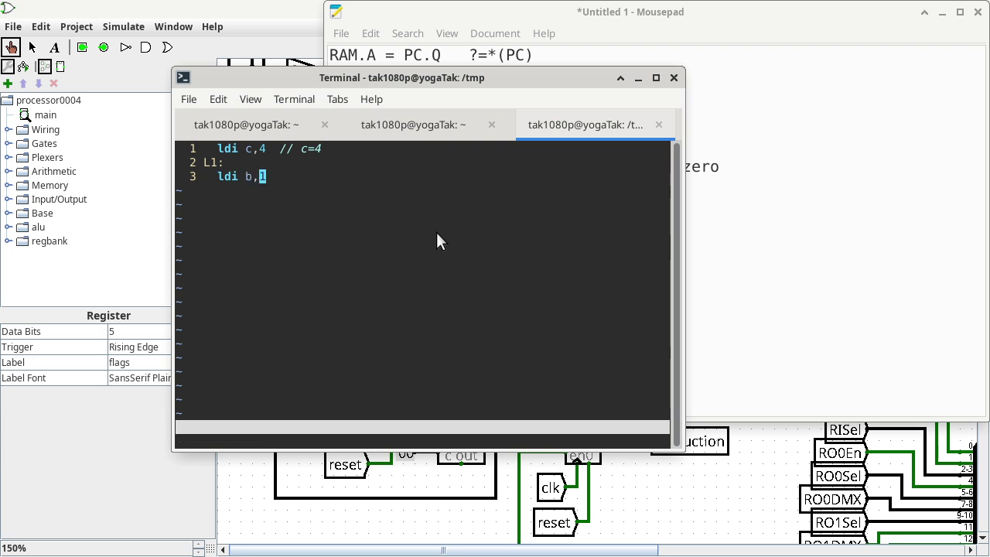
Step: Move ldi b,1 above the L1: label and comment it // b=1
{"action": "key", "text": "d"}
{"action": "key", "text": "d"}
{"action": "type", "text": "kpA //  "}
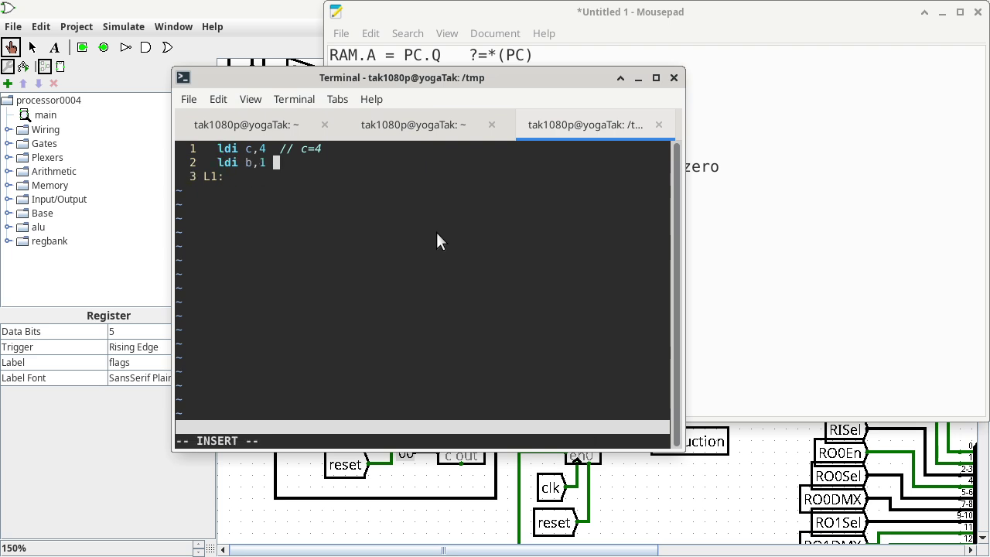
{"action": "type", "text": "b ="}
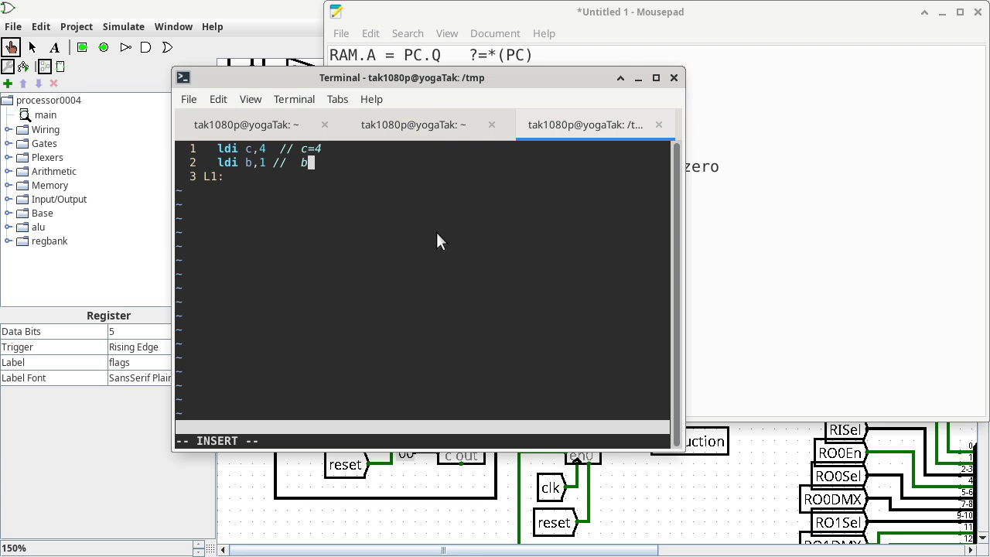
{"action": "key", "text": "BackSpace"}
{"action": "key", "text": "BackSpace"}
{"action": "key", "text": "BackSpace"}
{"action": "type", "text": "=1"}
{"action": "key", "text": "Escape"}
{"action": "type", "text": "B"}
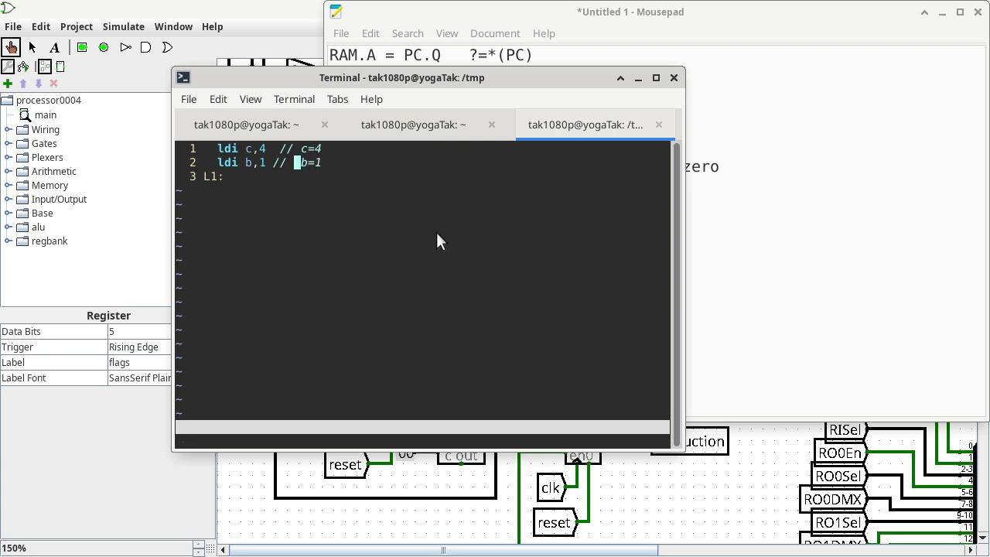
{"action": "type", "text": "Bi"}
{"action": "key", "text": "Escape"}
{"action": "key", "text": "l"}
{"action": "key", "text": "l"}
{"action": "key", "text": "l"}
Step: Add sub c,b commented // c-=b c=c-b under L1, then a jci L2 line
{"action": "type", "text": "xjo  "}
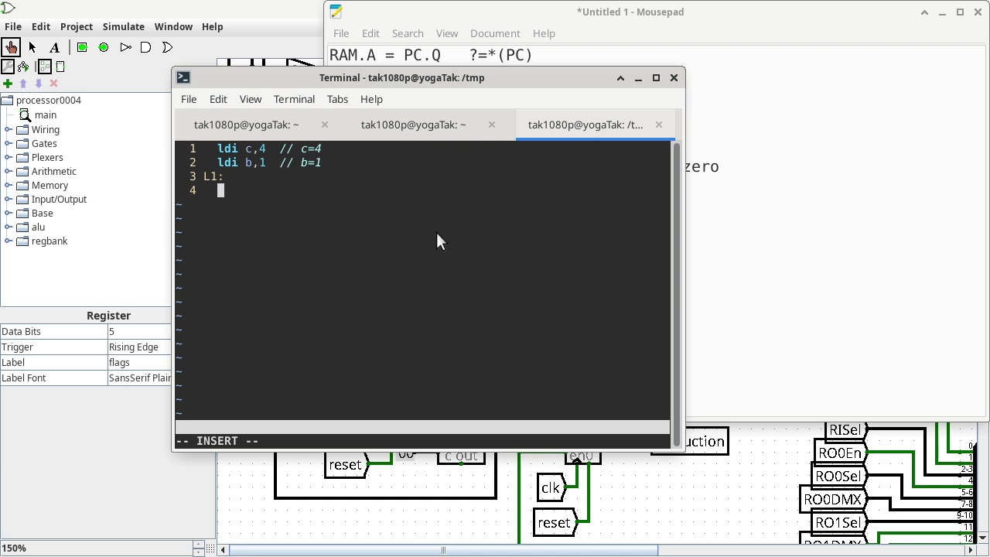
{"action": "type", "text": "sub "}
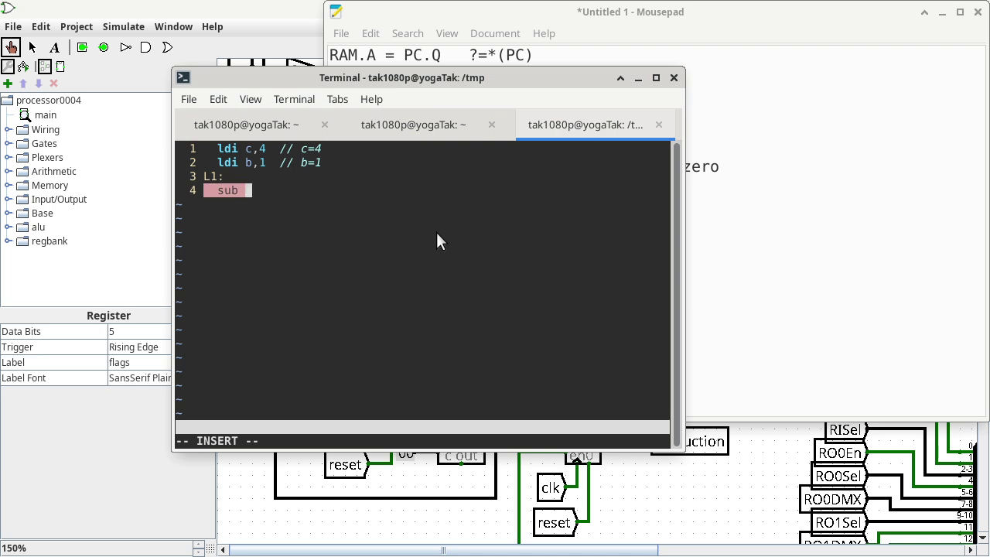
{"action": "type", "text": "c,b  // "}
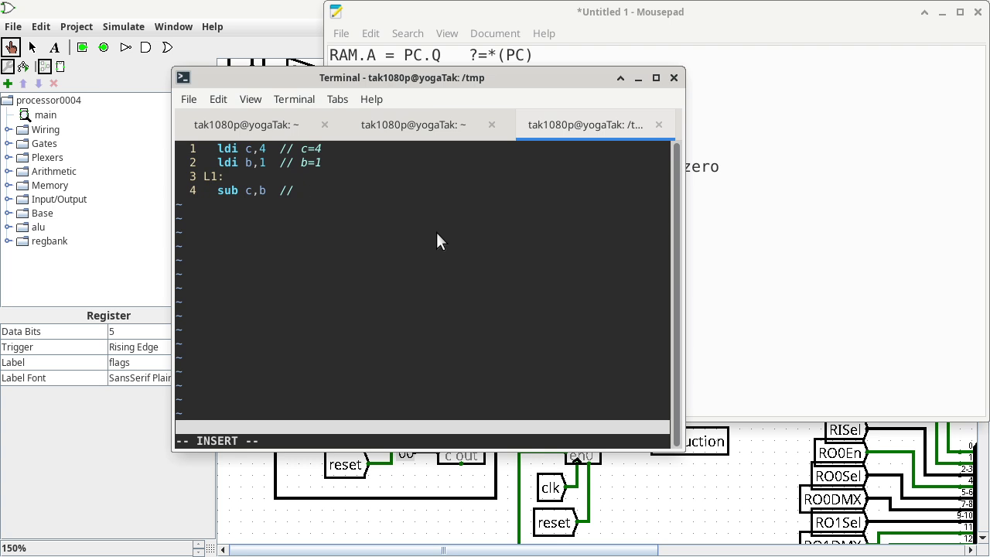
{"action": "type", "text": "c-=b   c=c-b"}
{"action": "key", "text": "Escape"}
{"action": "key", "text": "h"}
{"action": "key", "text": "h"}
{"action": "key", "text": "h"}
{"action": "key", "text": "h"}
{"action": "key", "text": "h"}
{"action": "key", "text": "h"}
{"action": "key", "text": "h"}
{"action": "key", "text": "h"}
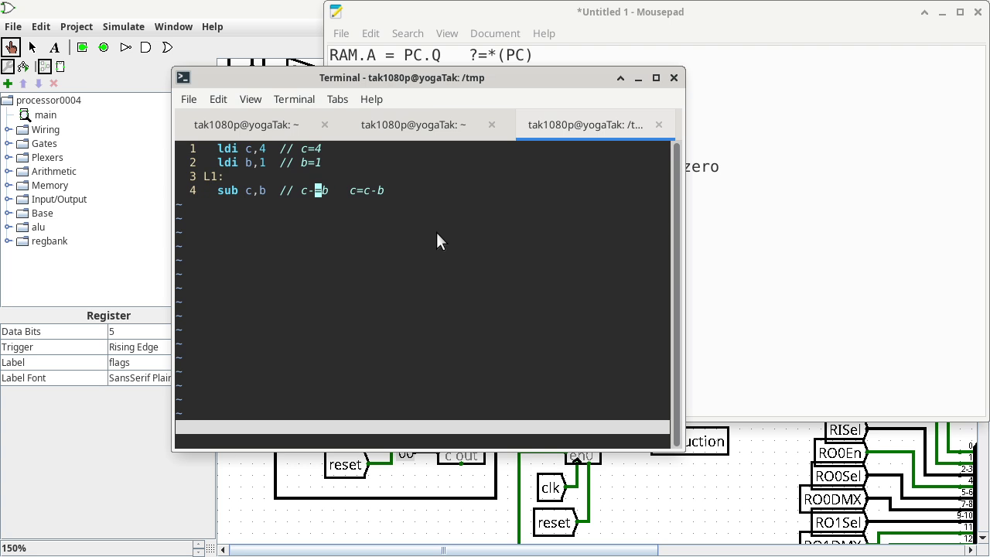
{"action": "key", "text": "l"}
{"action": "key", "text": "l"}
{"action": "key", "text": "l"}
{"action": "key", "text": "l"}
{"action": "key", "text": "h"}
{"action": "key", "text": "h"}
{"action": "key", "text": "h"}
{"action": "key", "text": "h"}
{"action": "key", "text": "h"}
{"action": "key", "text": "l"}
{"action": "key", "text": "l"}
{"action": "key", "text": "l"}
{"action": "key", "text": "l"}
{"action": "key", "text": "l"}
{"action": "type", "text": "o"}
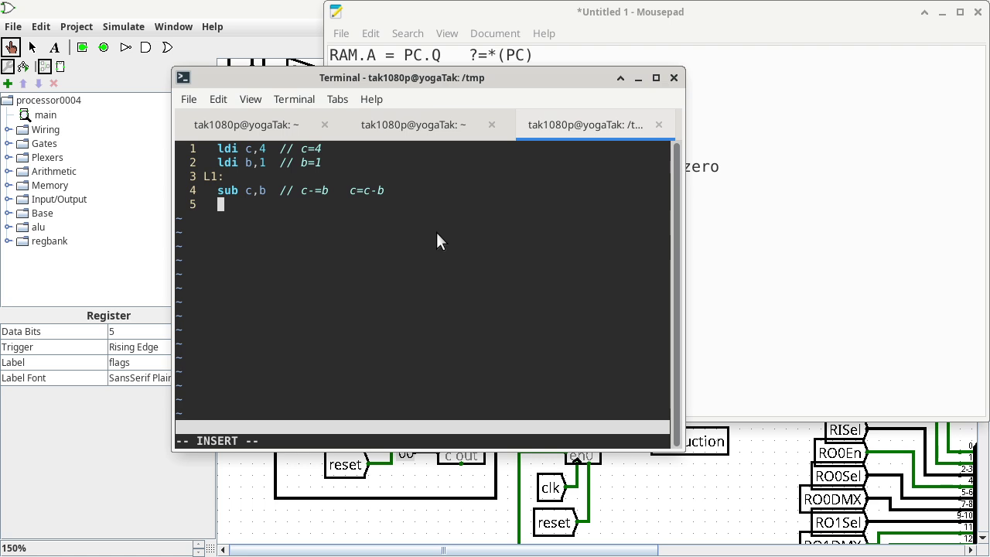
{"action": "type", "text": "jci"}
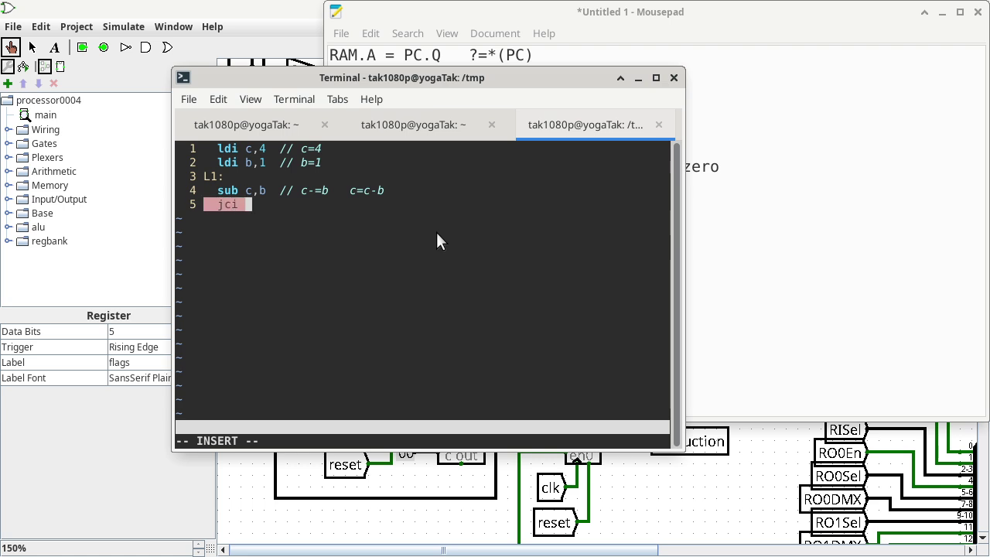
{"action": "type", "text": " L2"}
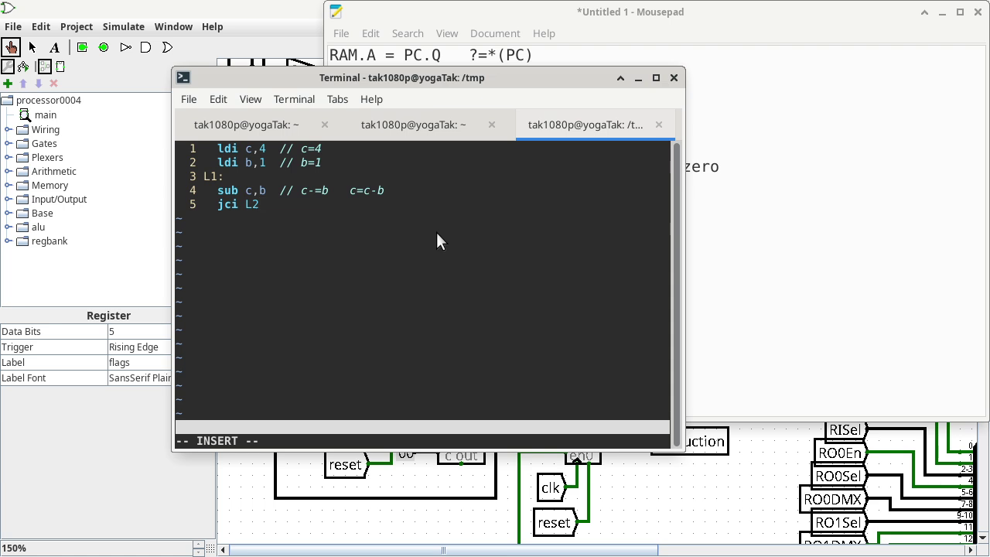
Step: Add jmpi L1, an unindented L2: label and halt after jci L2
{"action": "key", "text": "Return"}
{"action": "type", "text": "jmpi"}
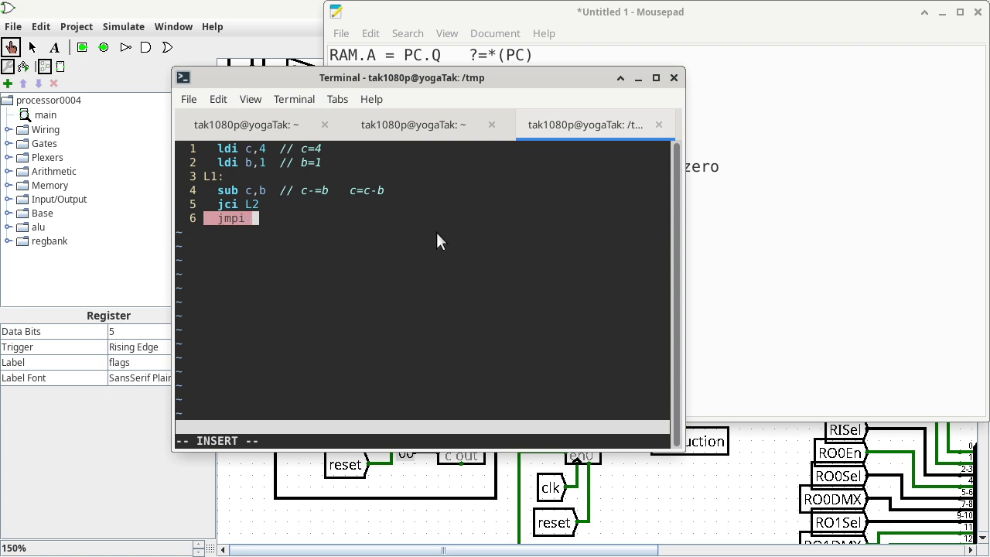
{"action": "type", "text": " L1"}
{"action": "key", "text": "Return"}
{"action": "key", "text": "BackSpace"}
{"action": "type", "text": "L"}
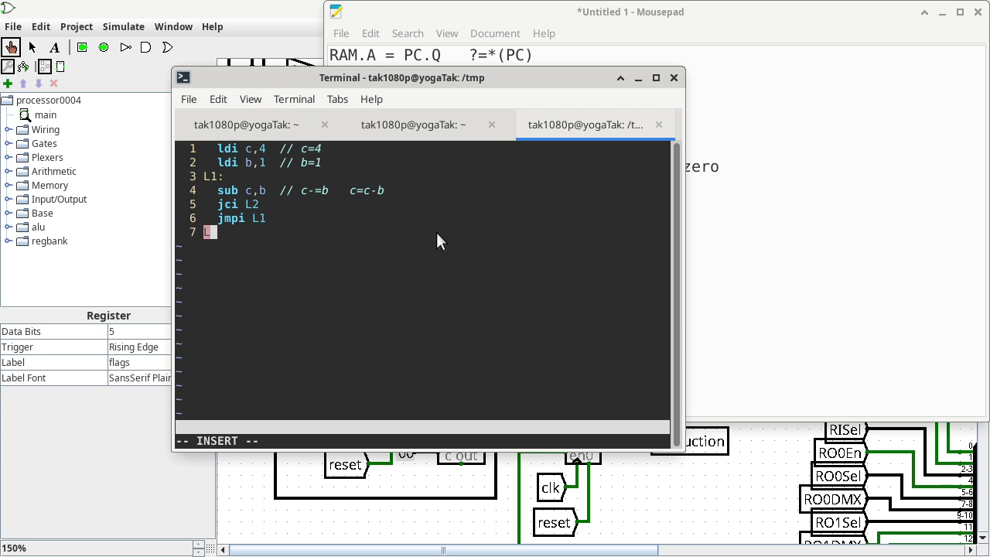
{"action": "type", "text": "2:"}
{"action": "key", "text": "Return"}
{"action": "type", "text": "halt"}
Step: Comment jci as 'after the subtraction, go to L2' and jmpi as 'c>=b… go to L1'
{"action": "key", "text": "Escape"}
{"action": "key", "text": "k"}
{"action": "key", "text": "k"}
{"action": "key", "text": "k"}
{"action": "type", "text": "A  "}
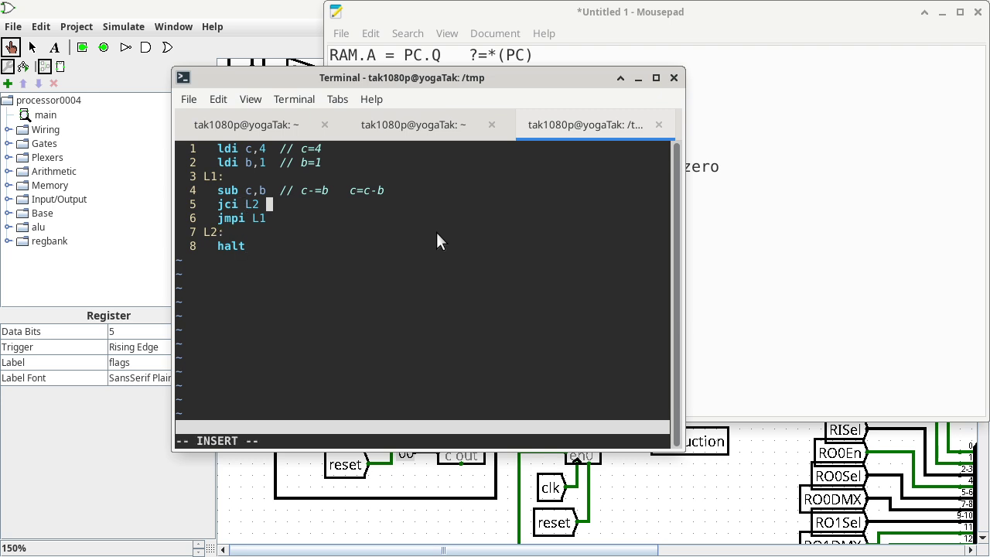
{"action": "type", "text": " // if c"}
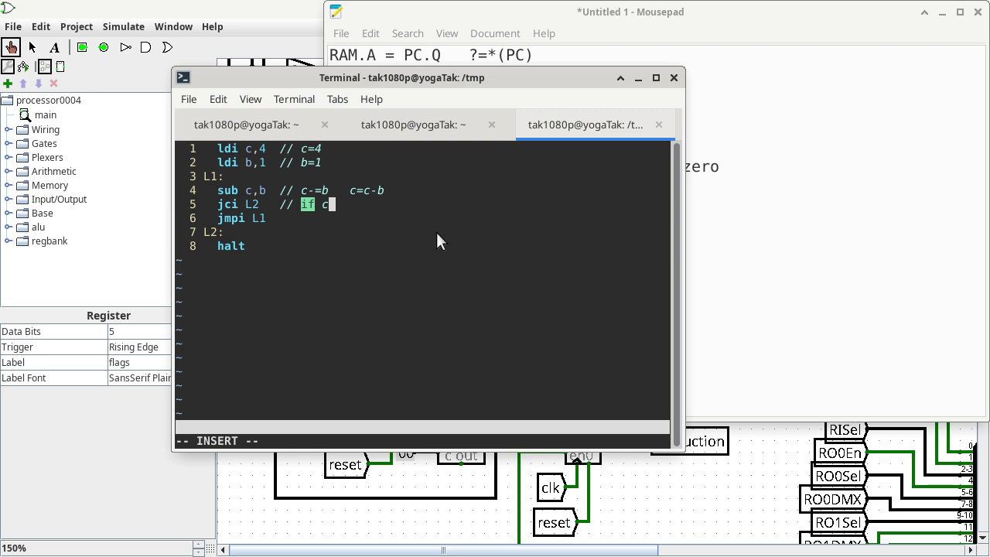
{"action": "type", "text": "<b b"}
{"action": "key", "text": "BackSpace"}
{"action": "key", "text": "BackSpace"}
{"action": "type", "text": "after th"}
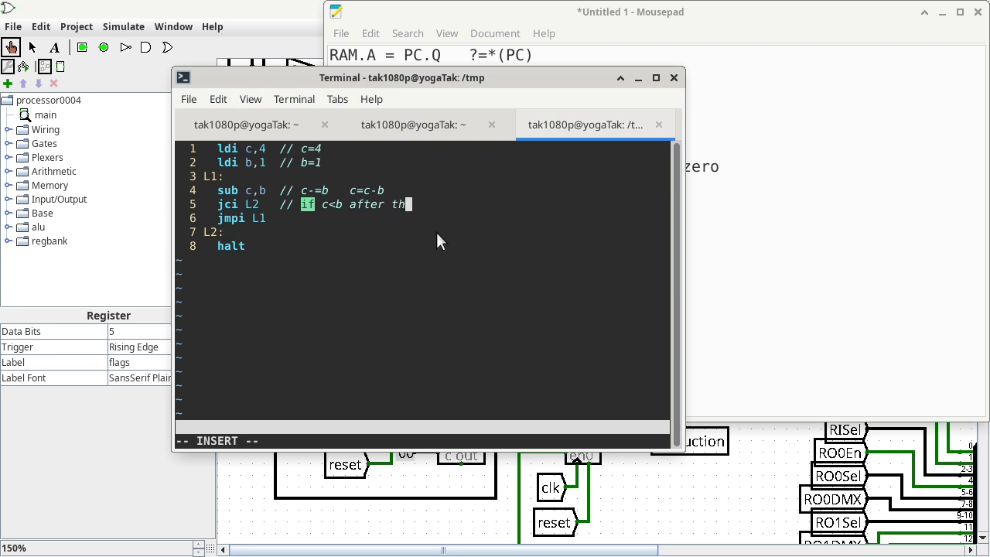
{"action": "type", "text": "e subtraction"}
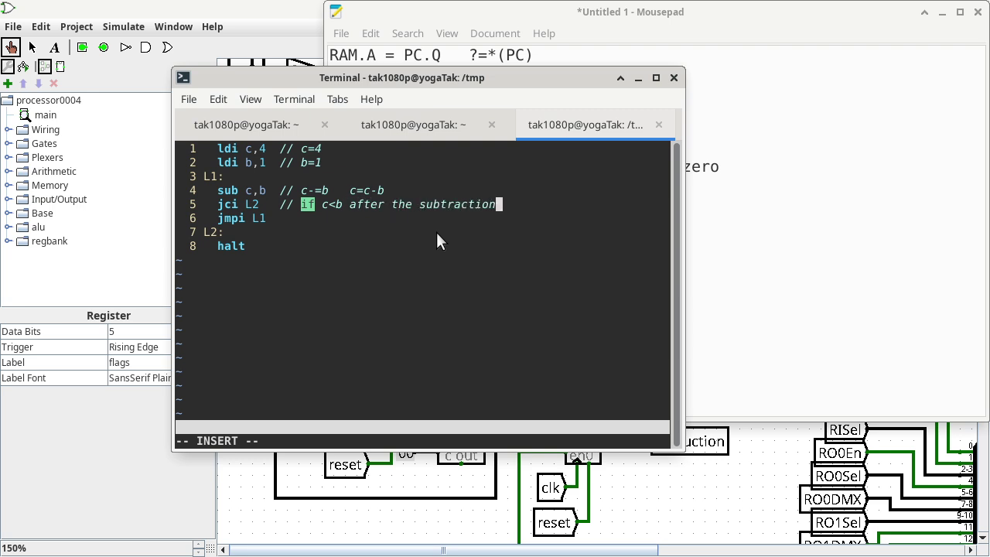
{"action": "type", "text": ", go to L2"}
{"action": "key", "text": "Escape"}
{"action": "type", "text": "jA  // ic"}
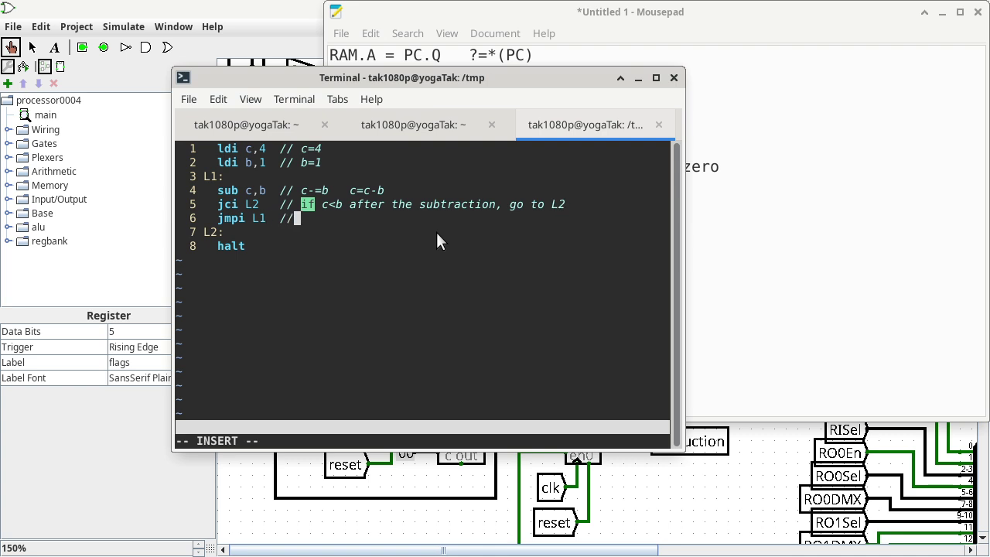
{"action": "type", "text": " c>=b after the sub"}
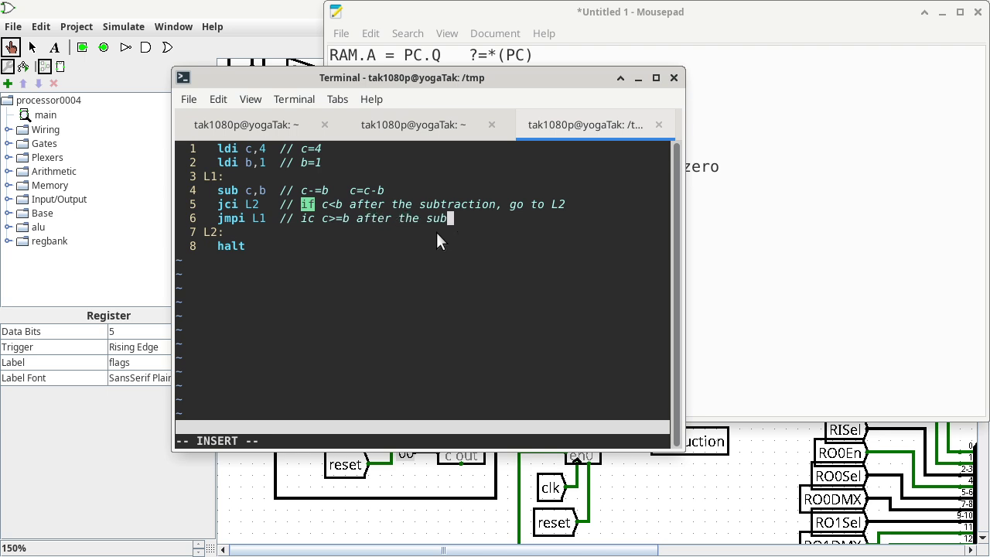
{"action": "type", "text": "traction, go o"}
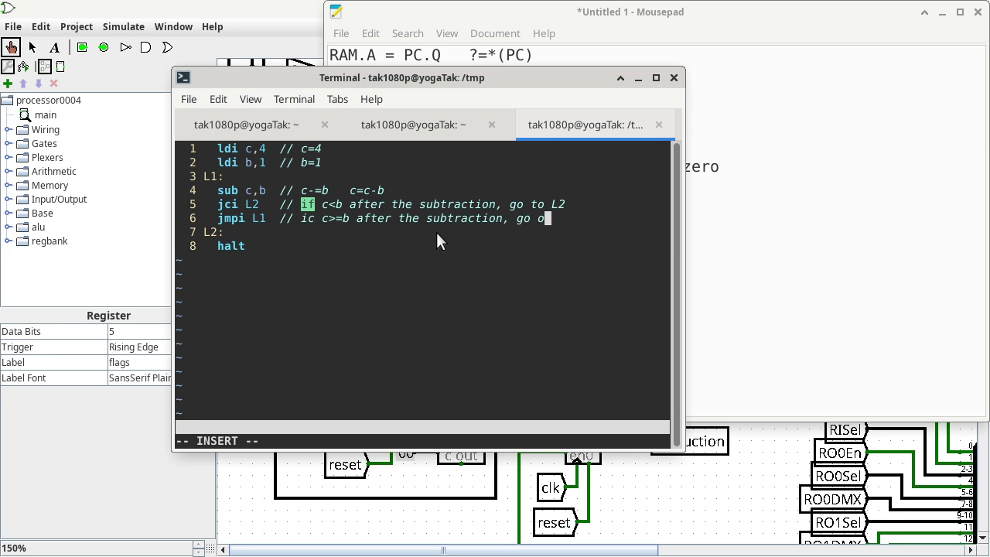
{"action": "key", "text": "BackSpace"}
{"action": "type", "text": "to L1"}
{"action": "key", "text": "Escape"}
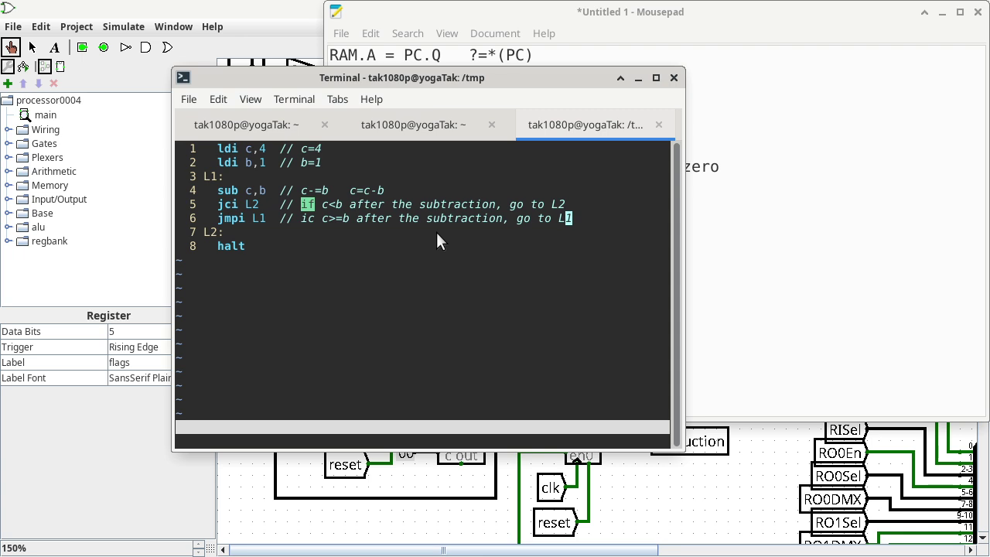
{"action": "type", "text": ":q"}
Step: Quit nvim, reopen loop.ttpasm and restore the accidentally edited ldi instruction
{"action": "key", "text": "Return"}
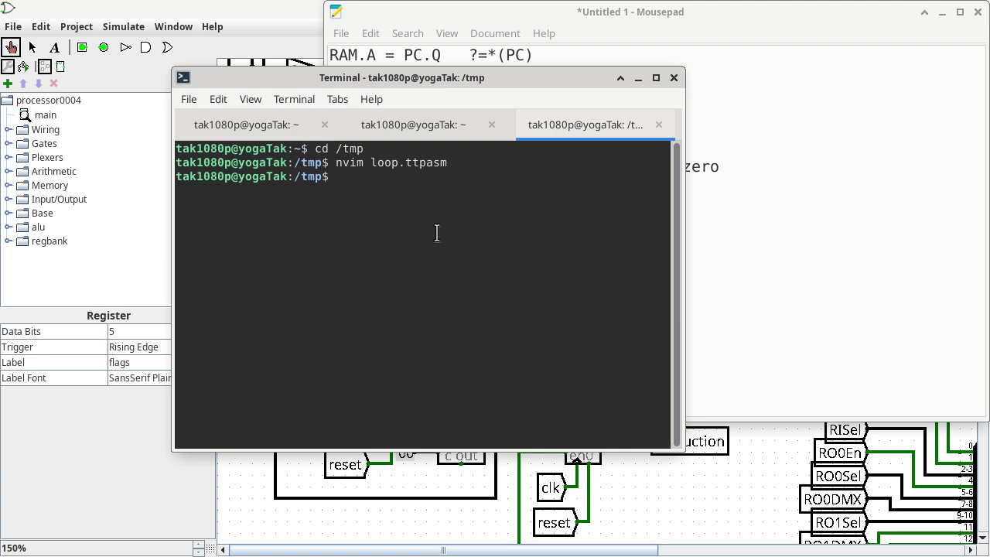
{"action": "key", "text": "Up"}
{"action": "key", "text": "Return"}
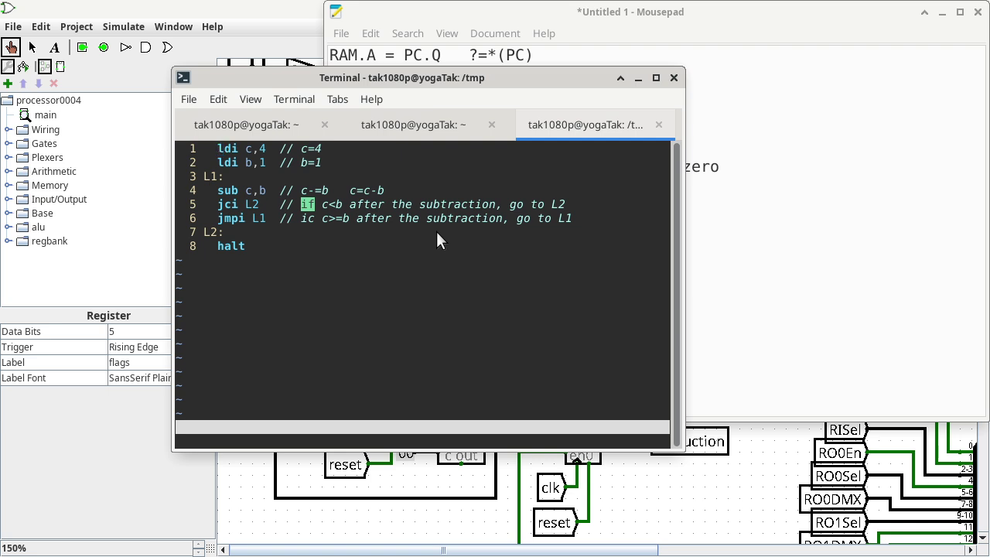
{"action": "key", "text": "l"}
{"action": "key", "text": "l"}
{"action": "key", "text": "x"}
{"action": "key", "text": "V"}
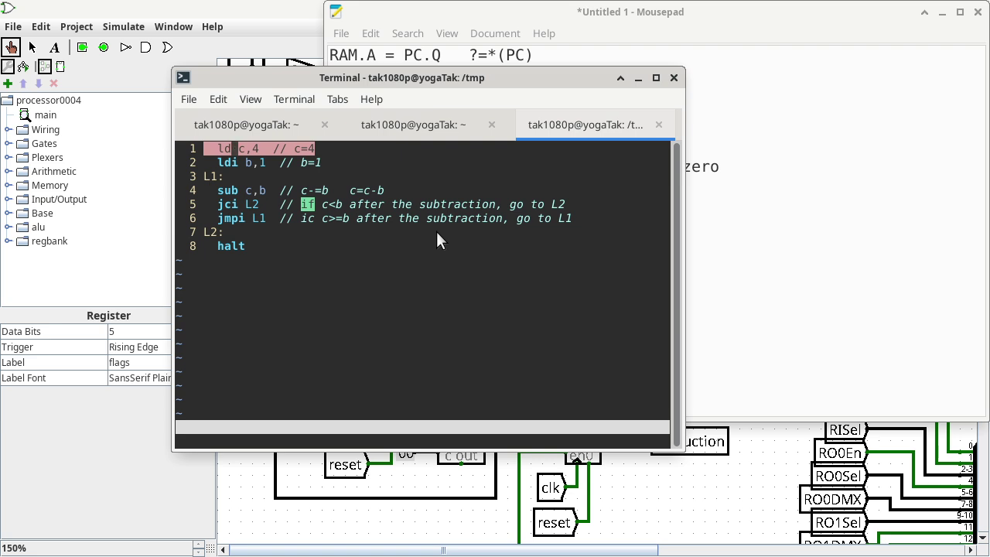
{"action": "type", "text": "i"}
{"action": "type", "text": "i"}
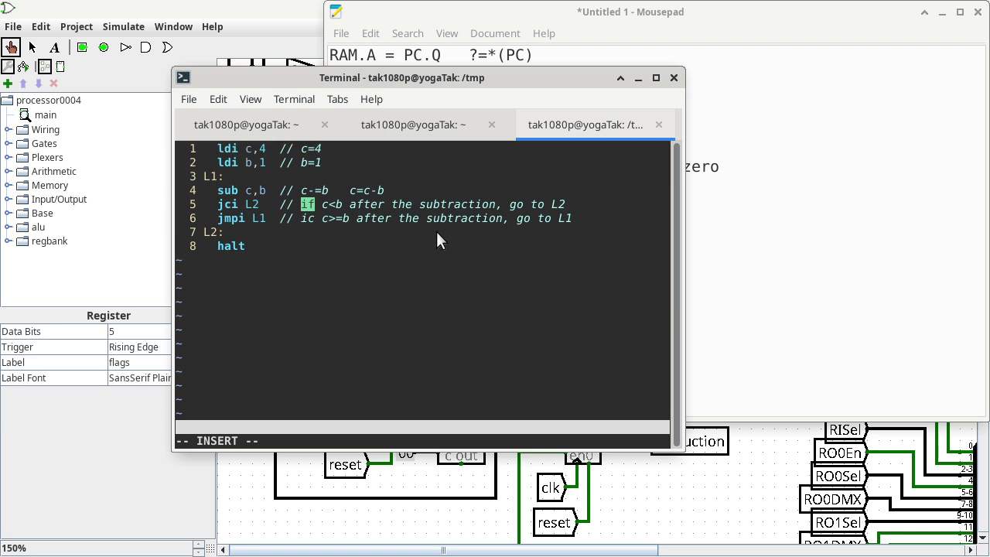
{"action": "key", "text": "Escape"}
Step: Save loop.ttpasm with :x and exit to the /tmp shell
{"action": "key", "text": "j"}
{"action": "key", "text": "j"}
{"action": "key", "text": "j"}
{"action": "key", "text": "j"}
{"action": "key", "text": "j"}
{"action": "type", "text": ":x"}
{"action": "key", "text": "Return"}
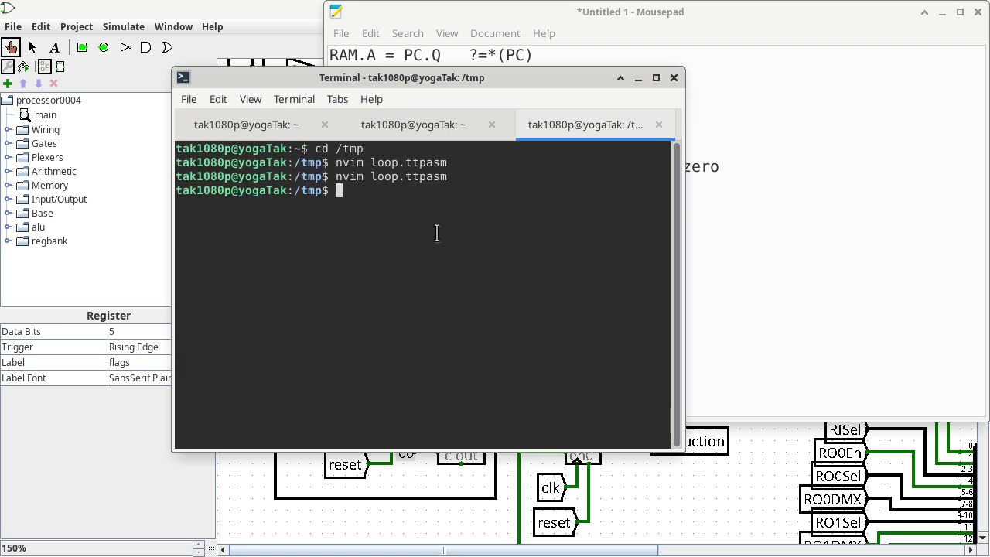
Step: Copy loop.ttpasm to the clipboard with xclip -sel clip
{"action": "type", "text": "xclip -sel"}
{"action": "type", "text": "clip"}
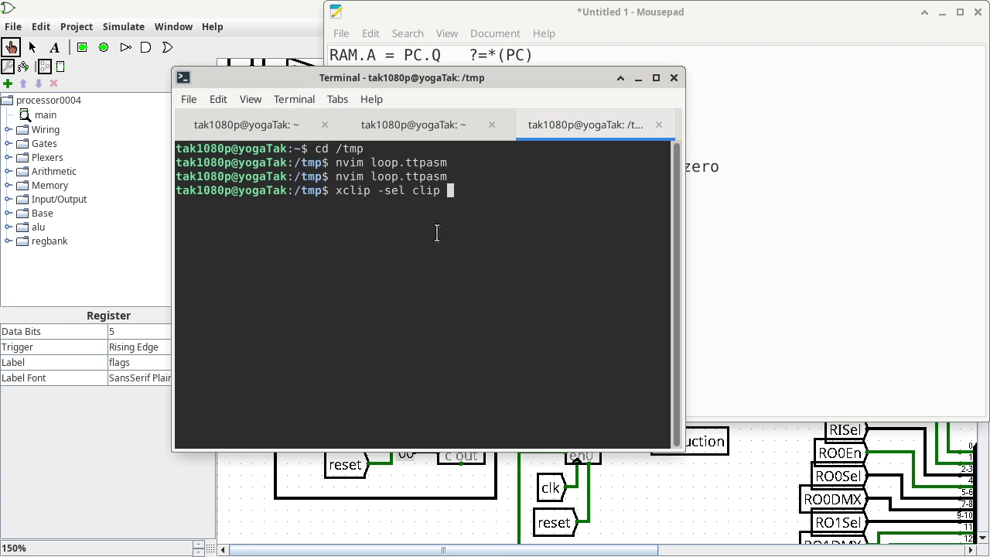
{"action": "type", "text": " < loop.ttpasm"}
{"action": "key", "text": "Return"}
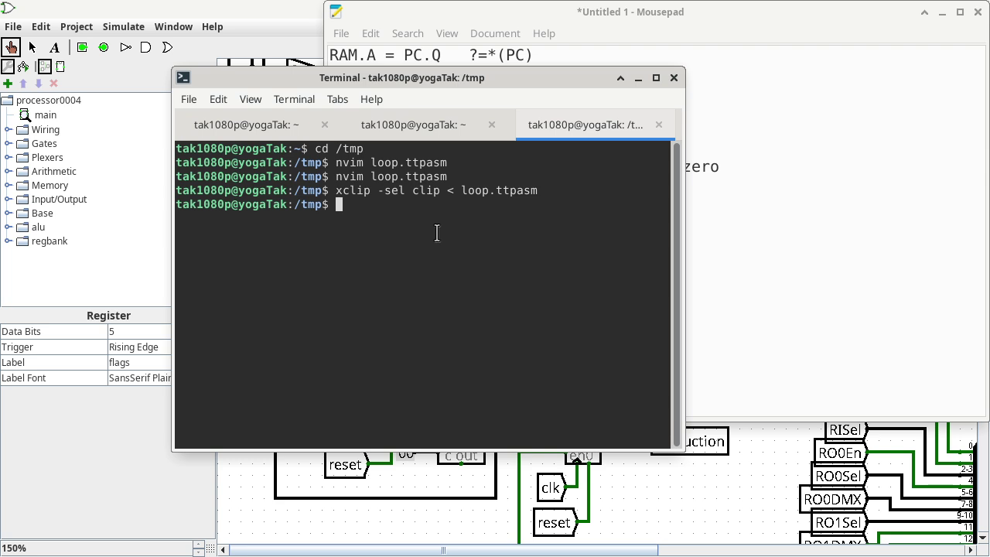
Step: Switch to Chrome and bring up the assembler spreadsheet
{"action": "key", "text": "alt+Tab"}
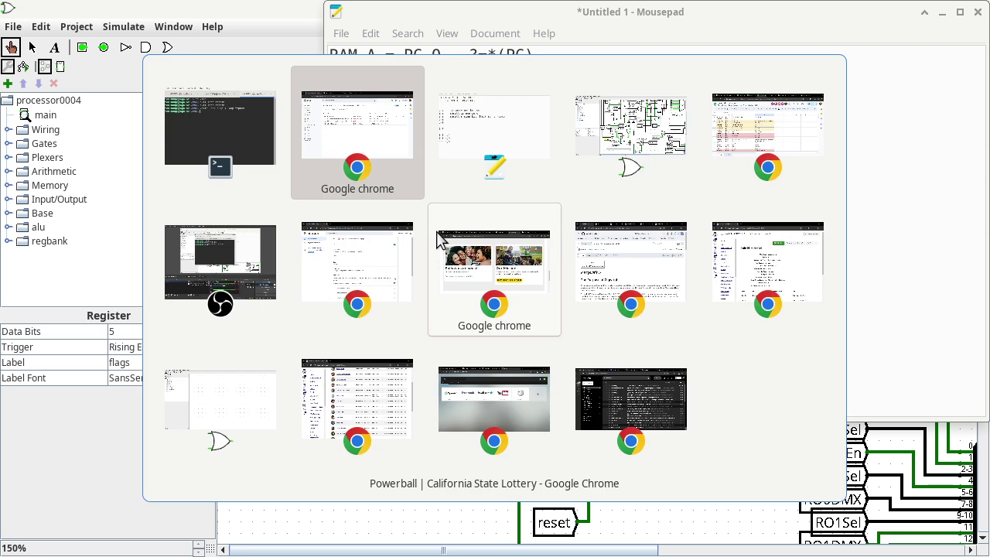
{"action": "key", "text": "alt+Tab"}
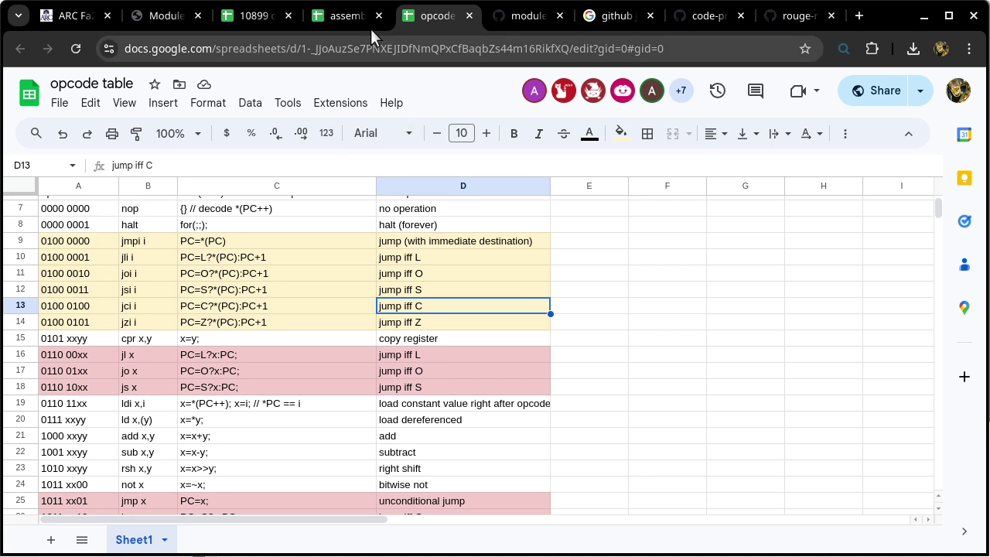
{"action": "left_click", "coordinate": [350, 17]}
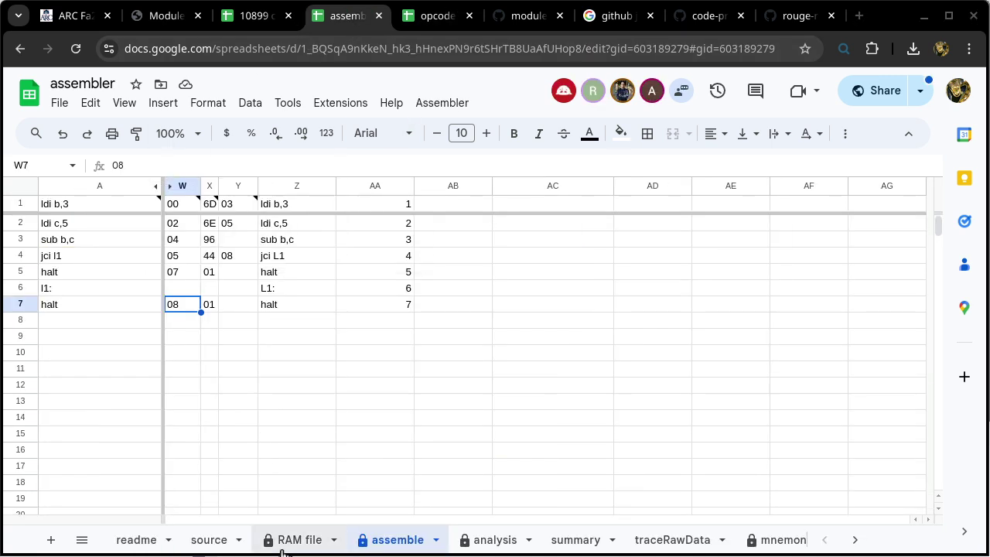
Step: On the source sheet, clear column A and paste the loop program at A1
{"action": "left_click", "coordinate": [212, 541]}
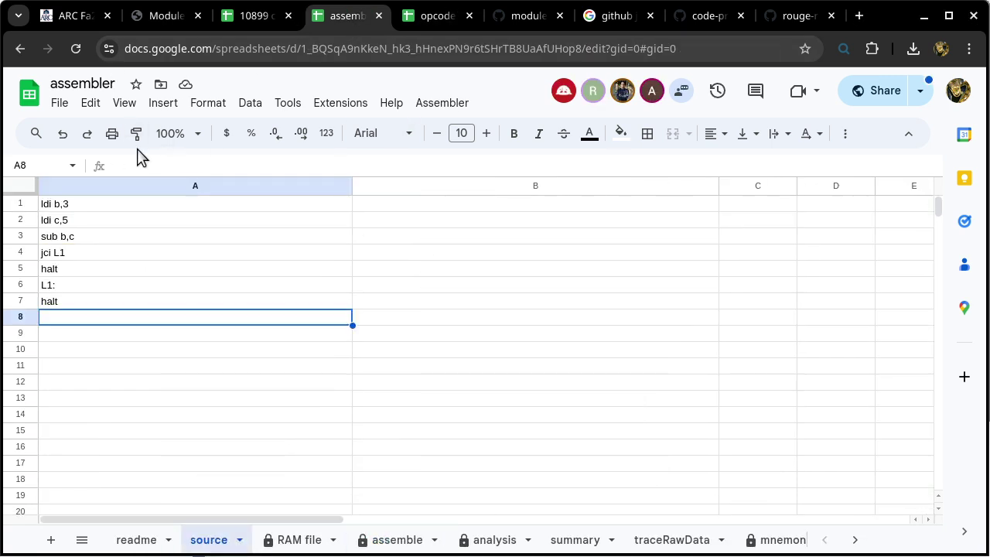
{"action": "left_click", "coordinate": [150, 192]}
{"action": "key", "text": "Delete"}
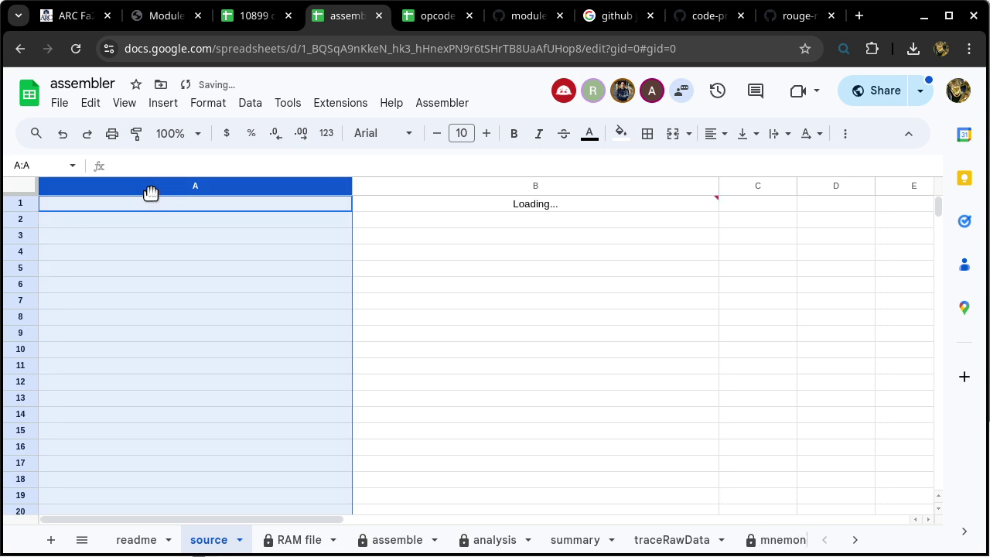
{"action": "left_click", "coordinate": [154, 200]}
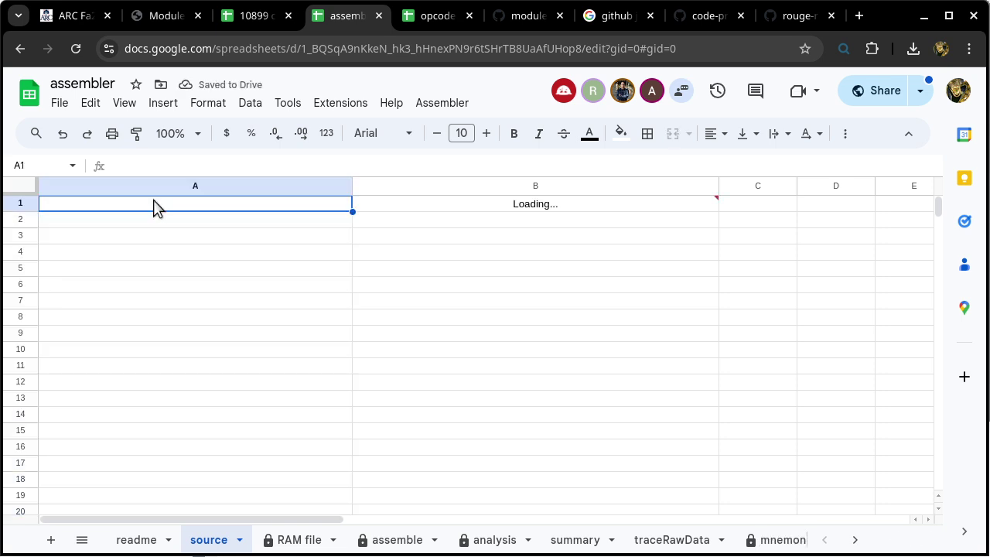
{"action": "type", "text": "ldi c,4  // c=4 ldi b,1  // b=1 L1: sub c,b  // c-=b   c=c-b jci L2   // if c<b after the subtraction, go to L2 jmpi L1  // ic c>=b after the subtraction, go to L1 L2: halt"}
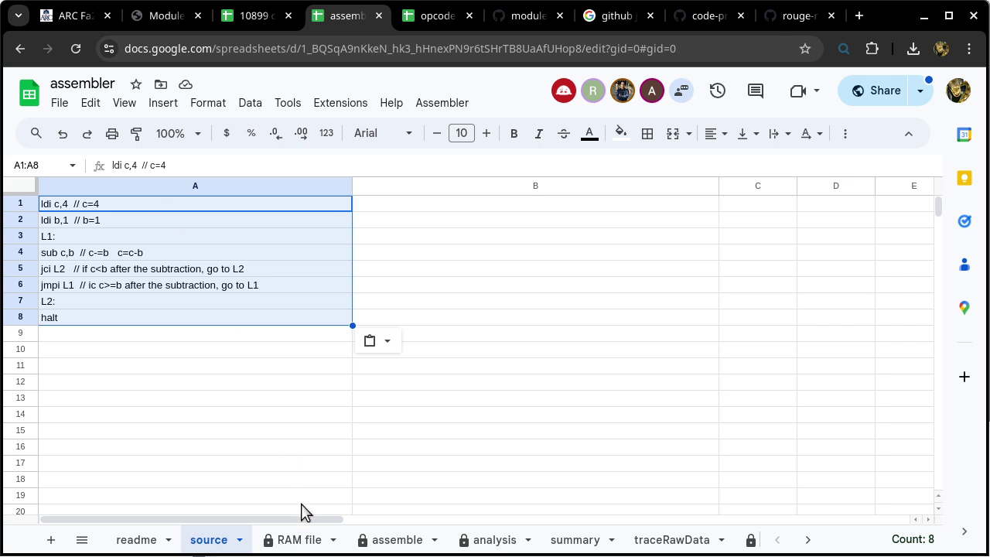
{"action": "left_click", "coordinate": [312, 540]}
Step: Download the RAM file sheet as CSV to /tmp/loop.csv, then switch to Logisim
{"action": "left_click", "coordinate": [62, 102]}
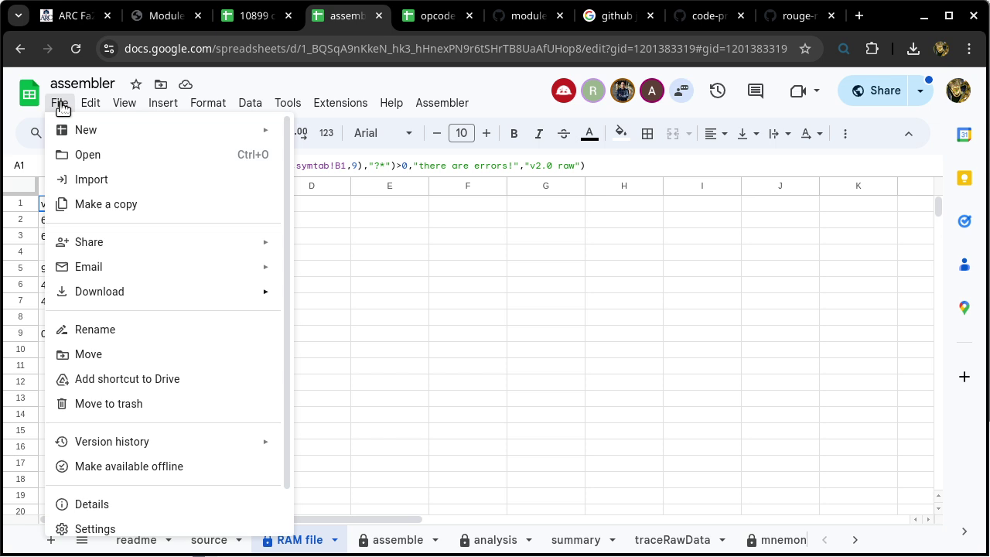
{"action": "mouse_move", "coordinate": [132, 306]}
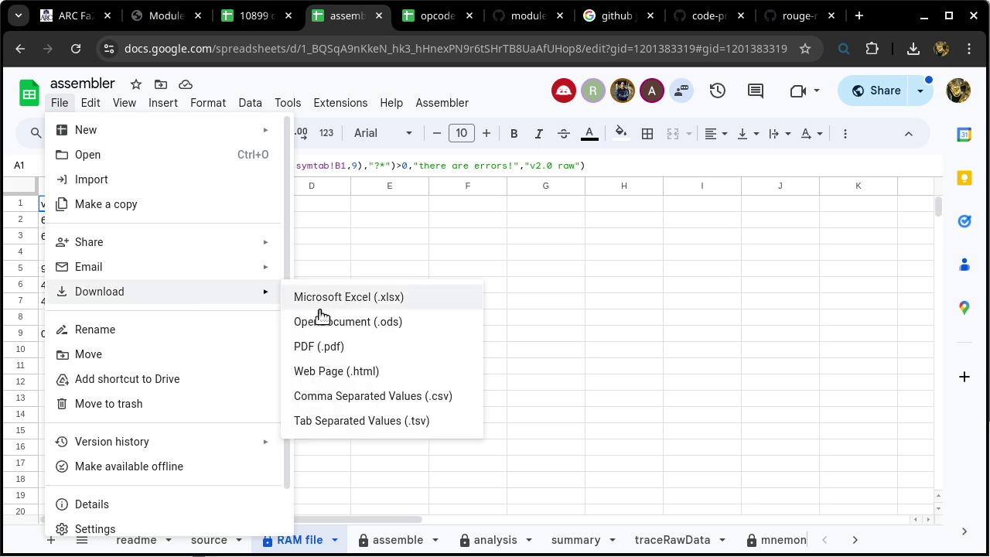
{"action": "left_click", "coordinate": [378, 399]}
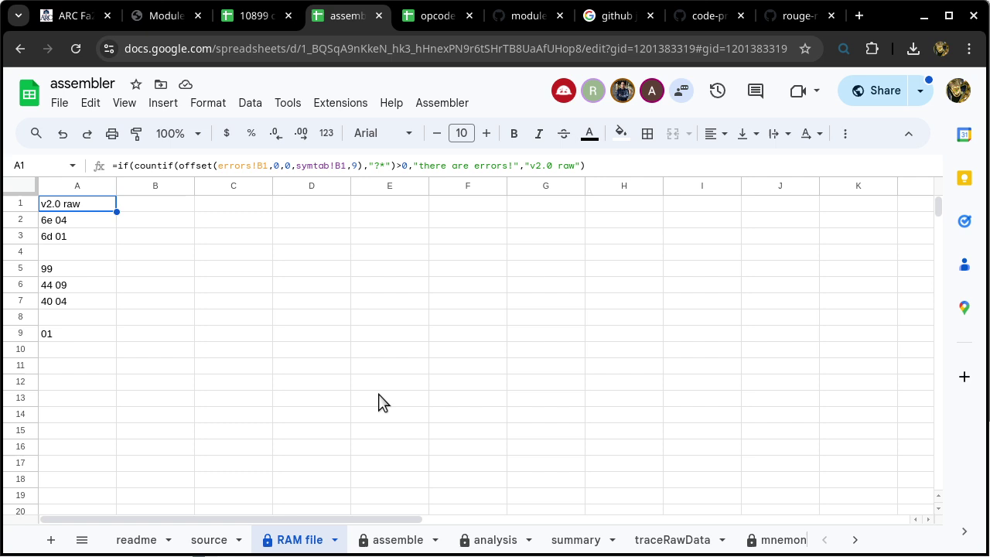
{"action": "type", "text": "/tmp/"}
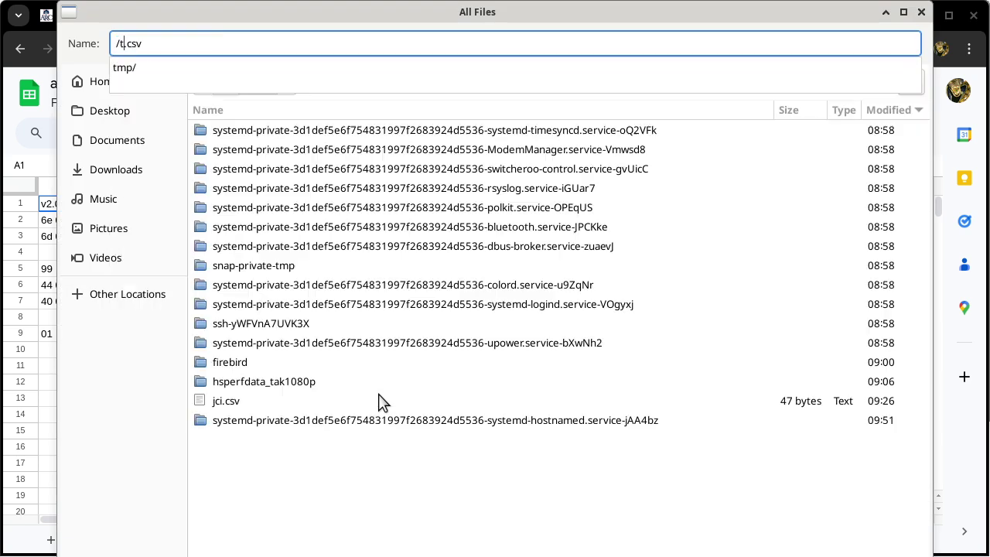
{"action": "type", "text": "loop"}
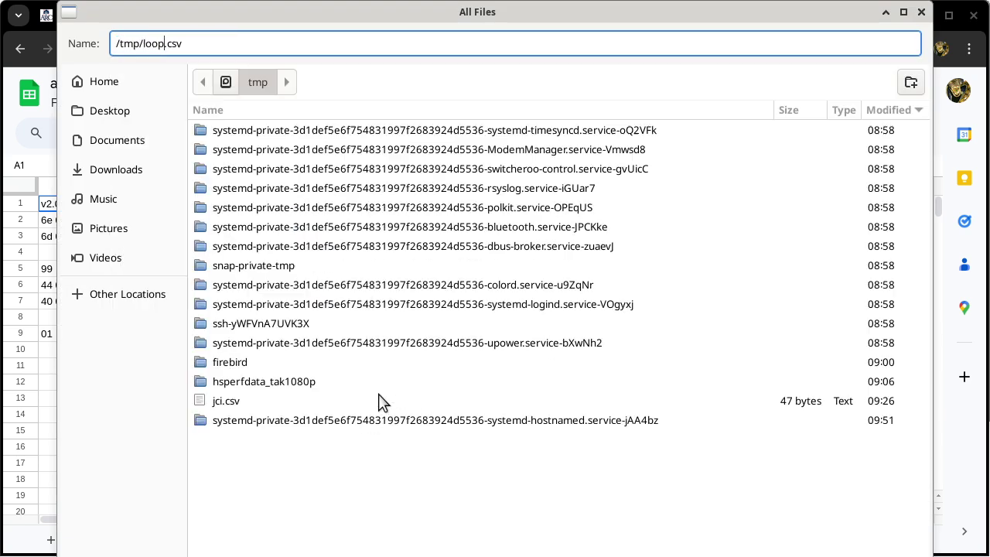
{"action": "key", "text": "Return"}
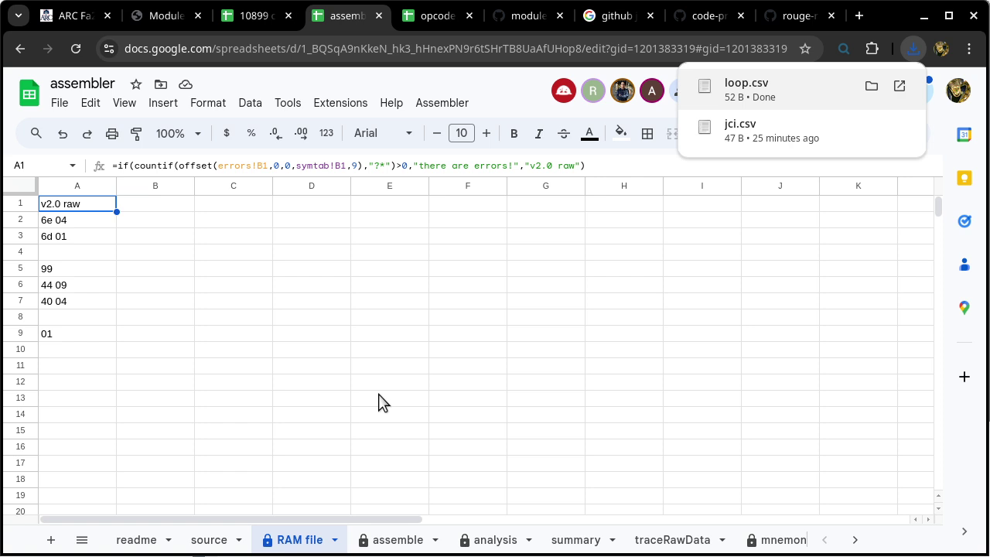
{"action": "key", "text": "alt+Tab"}
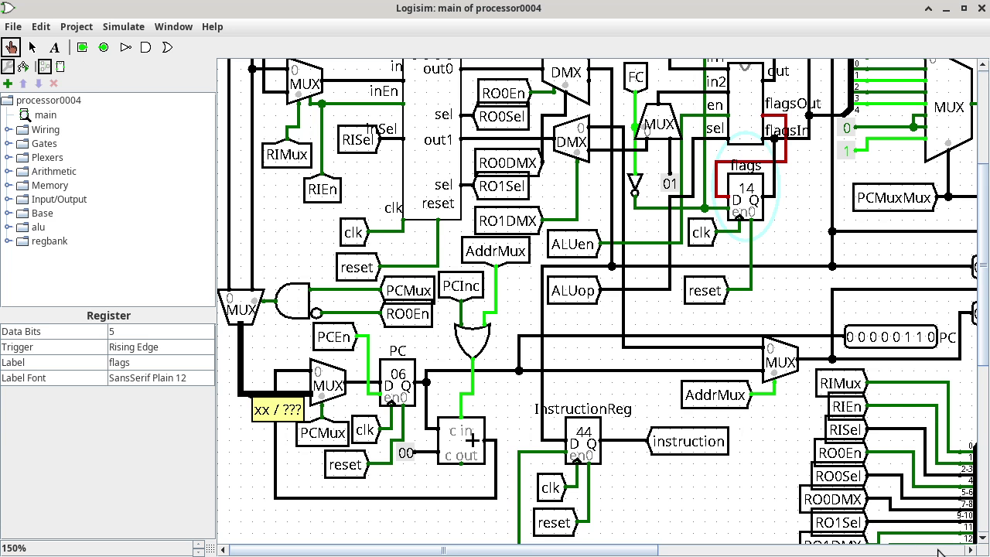
Step: Reset the simulation so all circuit state is cleared
{"action": "left_click", "coordinate": [938, 550]}
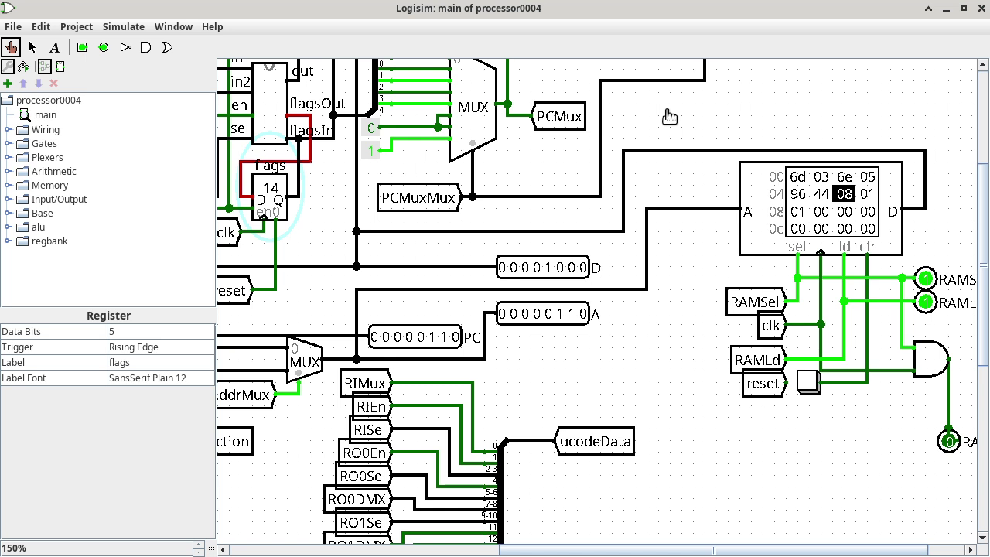
{"action": "left_click", "coordinate": [127, 28]}
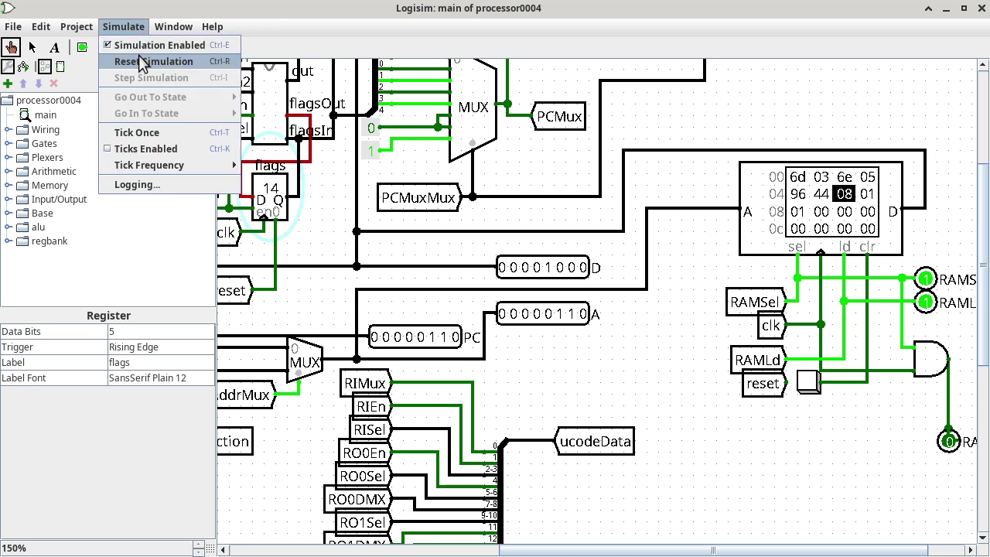
{"action": "left_click", "coordinate": [227, 67]}
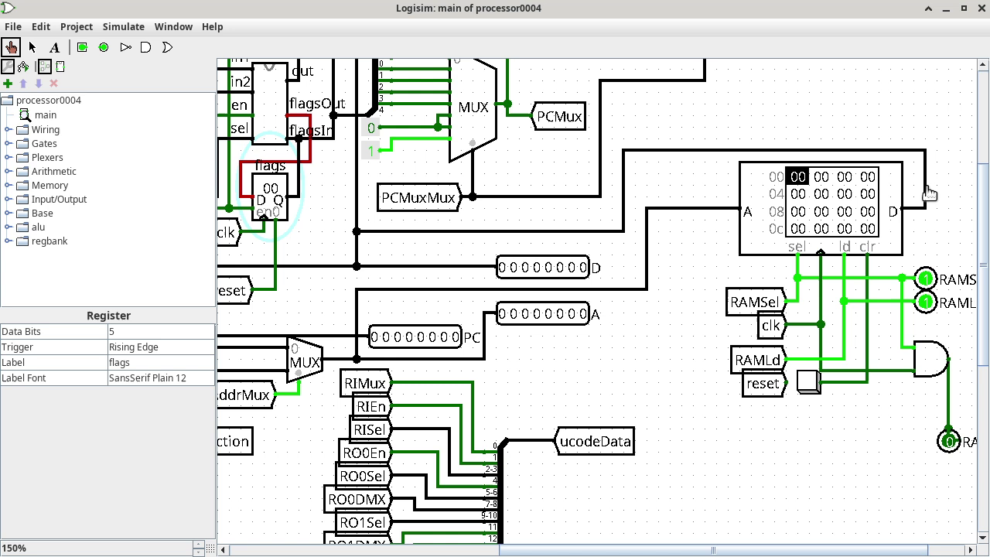
Step: Load loop.csv into the RAM as its memory image
{"action": "right_click", "coordinate": [853, 209]}
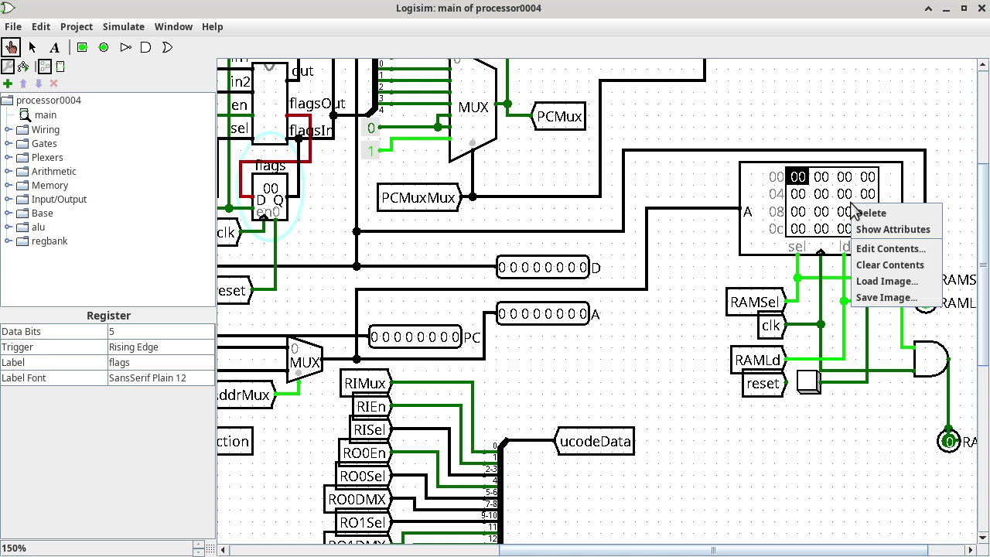
{"action": "left_click", "coordinate": [872, 283]}
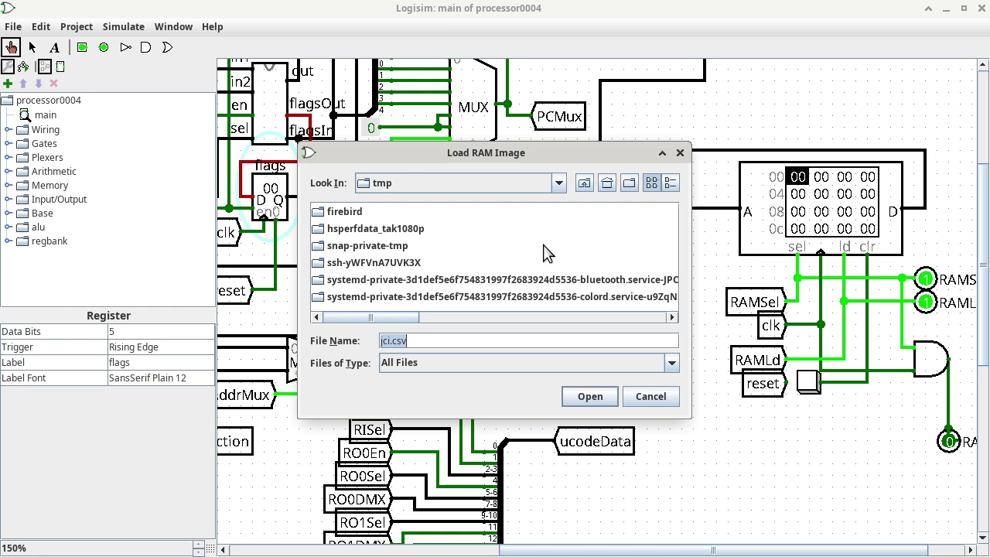
{"action": "type", "text": "loop.csv"}
{"action": "key", "text": "Return"}
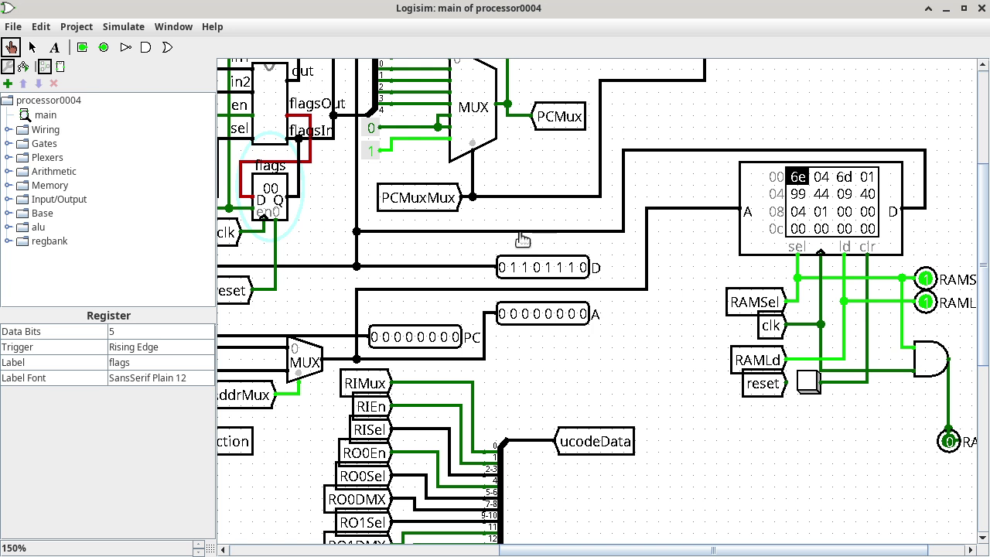
Step: Enable Ticks Enabled and watch PC, flags and halt pin until the program halts at PC 0a
{"action": "left_click", "coordinate": [133, 28]}
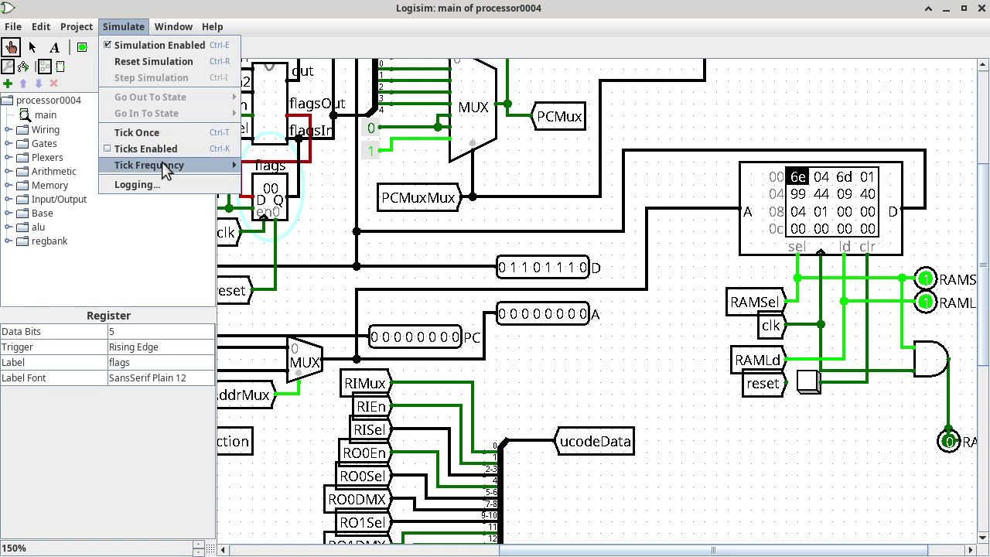
{"action": "mouse_move", "coordinate": [177, 165]}
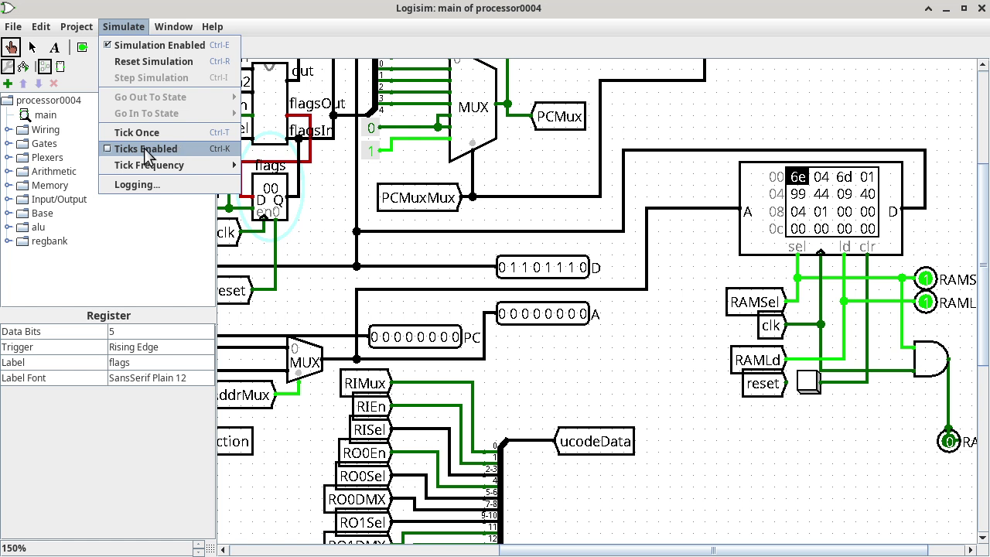
{"action": "left_click", "coordinate": [147, 151]}
{"action": "scroll", "coordinate": [663, 349], "scroll_direction": "down", "scroll_amount": 3}
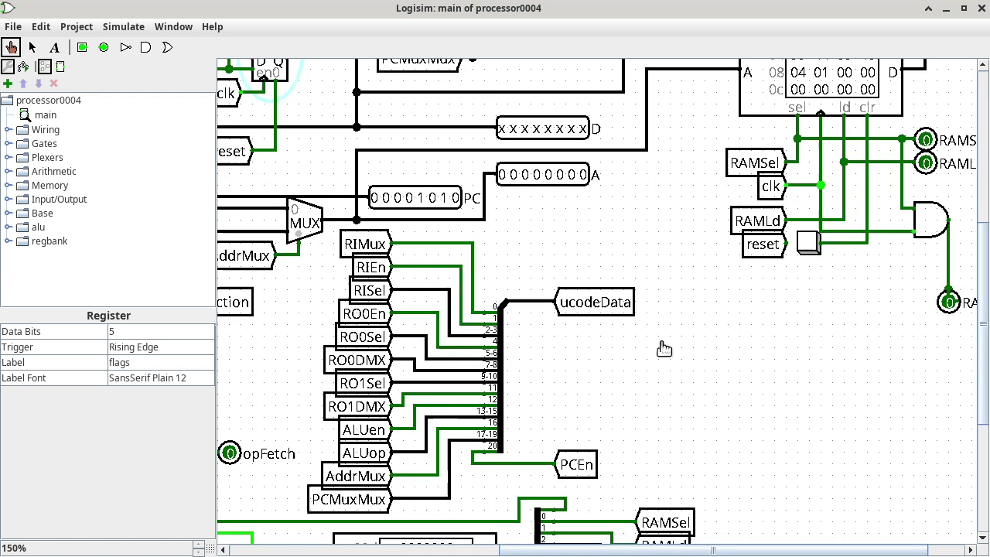
{"action": "scroll", "coordinate": [663, 349], "scroll_direction": "down", "scroll_amount": 5}
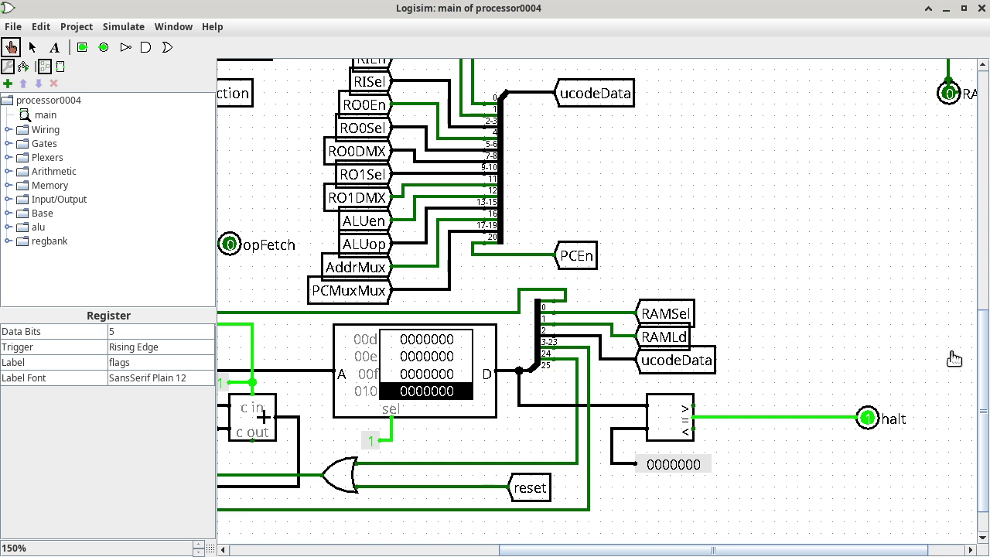
{"action": "left_click_drag", "start_coordinate": [982, 333], "coordinate": [983, 246]}
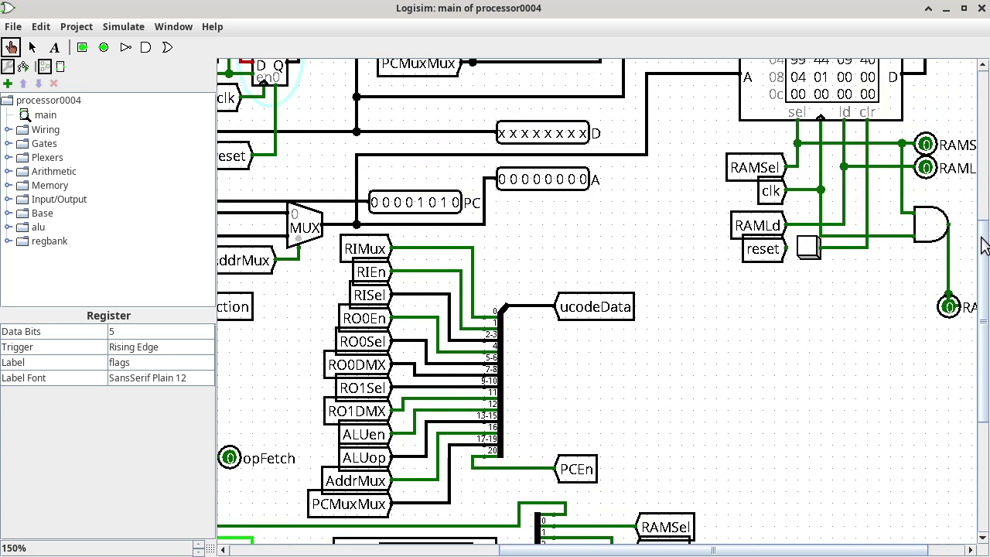
{"action": "left_click_drag", "start_coordinate": [821, 552], "coordinate": [732, 551]}
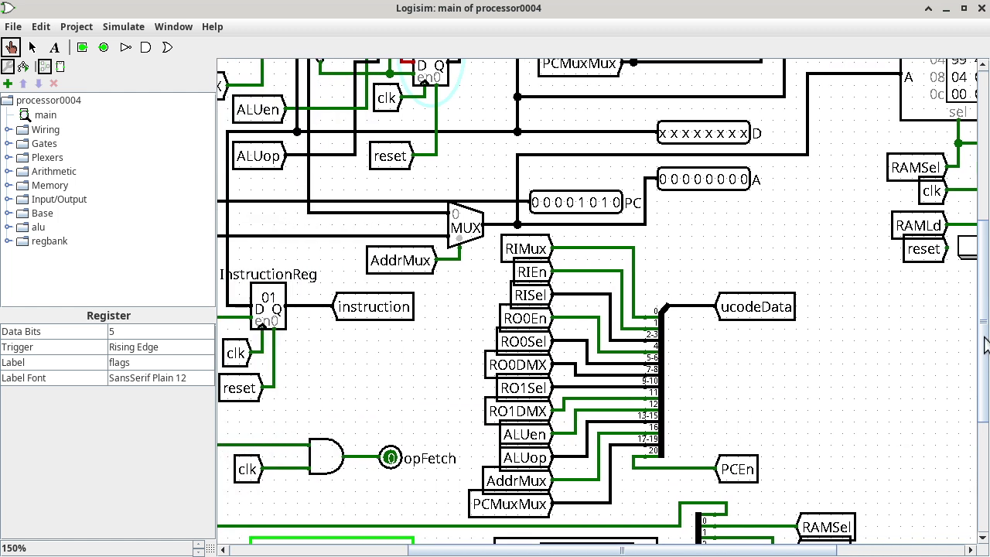
{"action": "left_click_drag", "start_coordinate": [982, 348], "coordinate": [983, 317]}
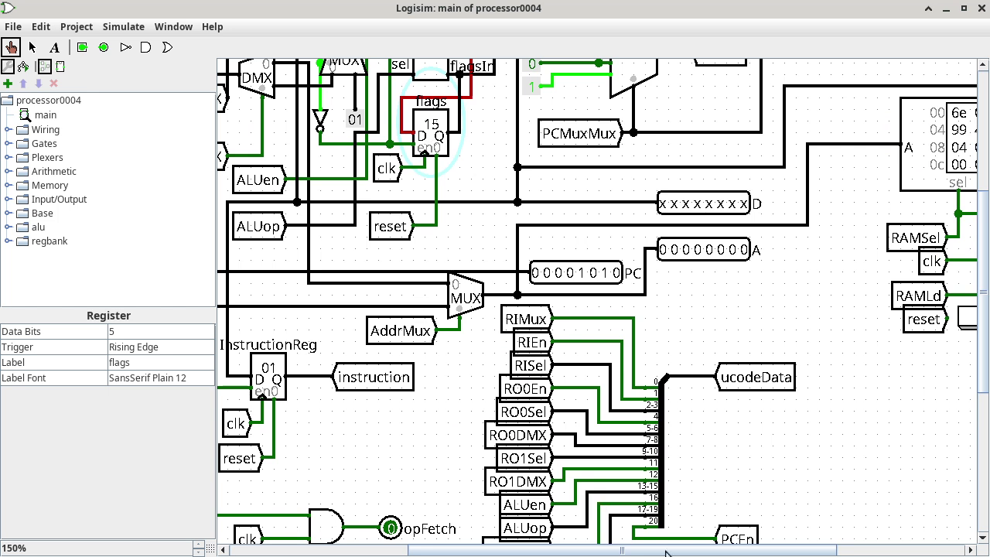
{"action": "left_click_drag", "start_coordinate": [667, 552], "coordinate": [543, 552]}
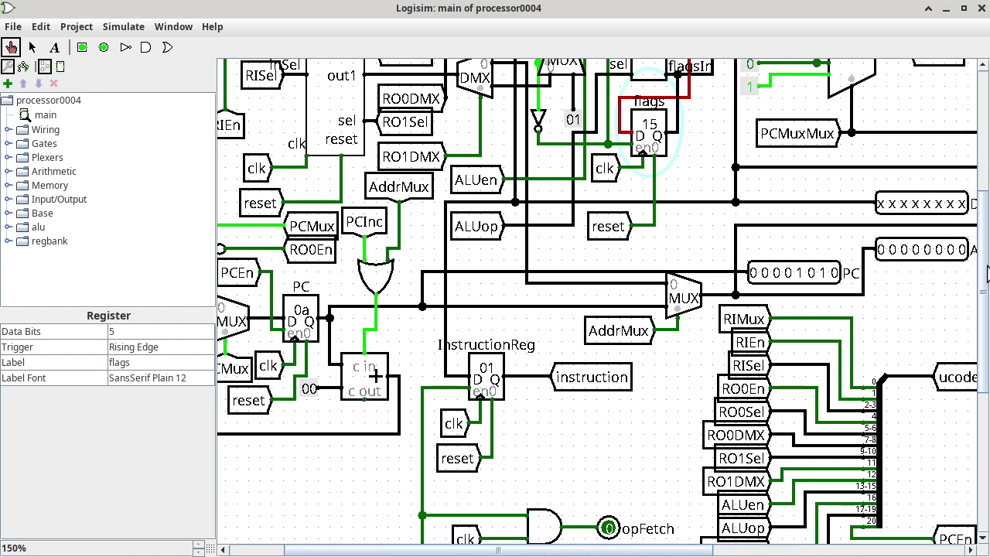
{"action": "left_click_drag", "start_coordinate": [986, 272], "coordinate": [986, 238]}
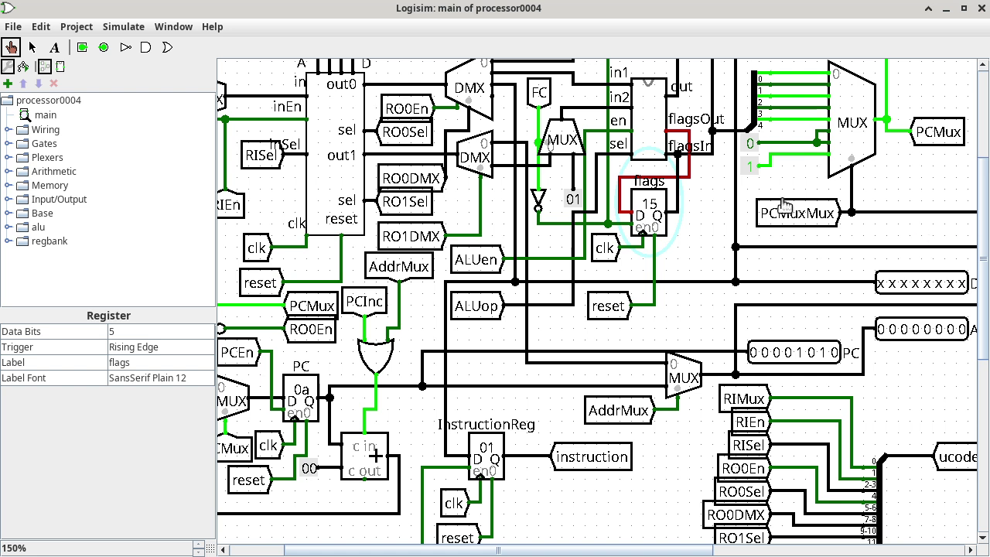
{"action": "right_click", "coordinate": [320, 143]}
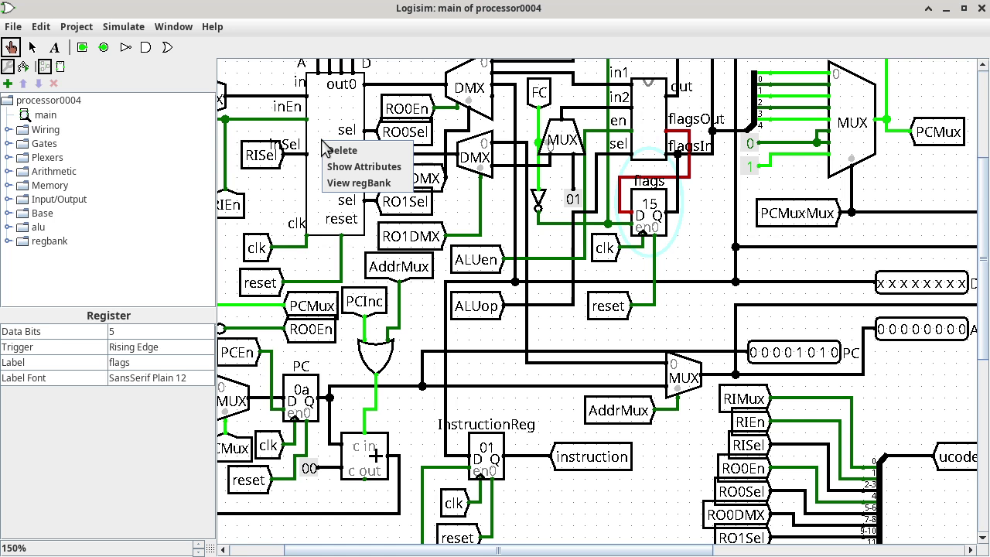
{"action": "left_click", "coordinate": [344, 184]}
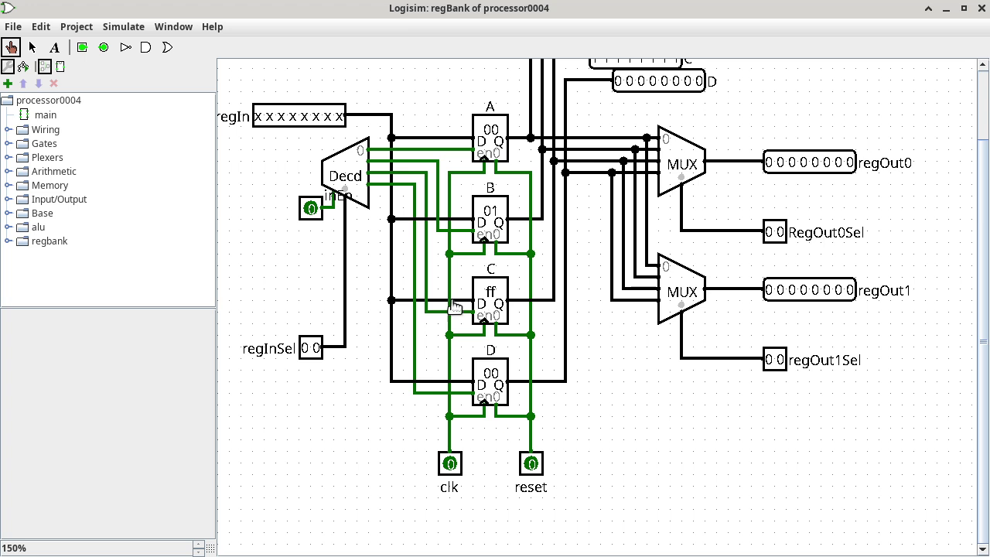
{"action": "double_click", "coordinate": [44, 116]}
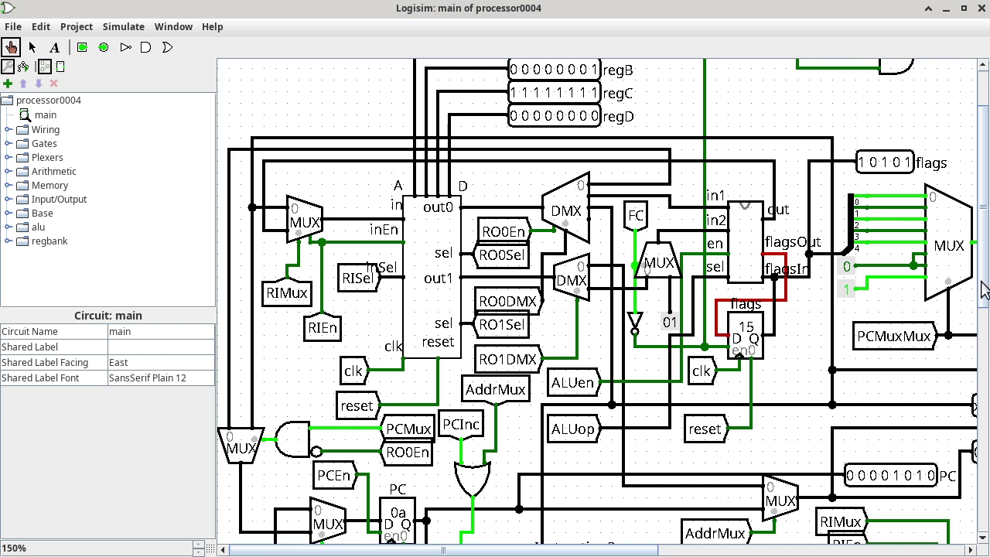
{"action": "left_click_drag", "start_coordinate": [981, 292], "coordinate": [987, 203]}
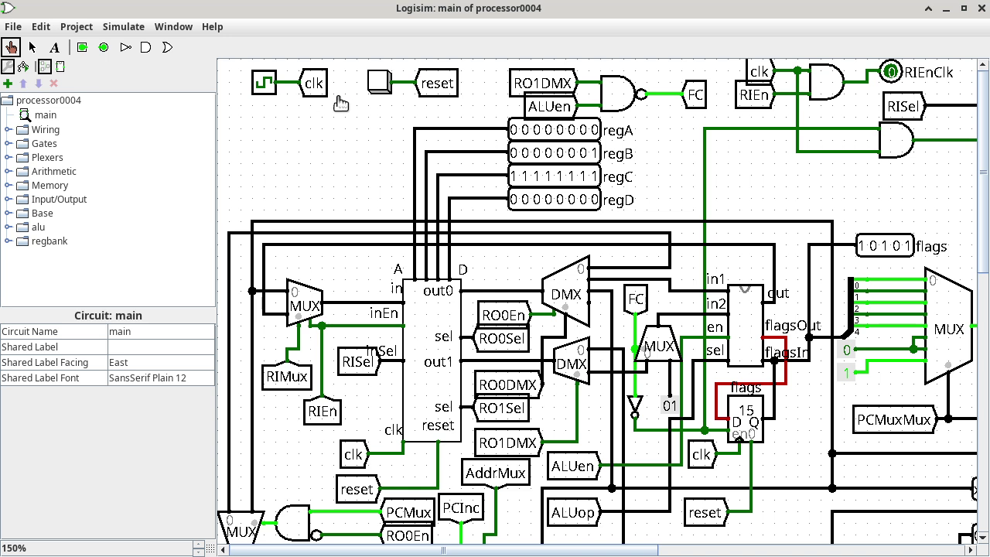
Step: Poke the main circuit's reset button to zero registers and flags, then view the RAM
{"action": "left_click", "coordinate": [378, 85]}
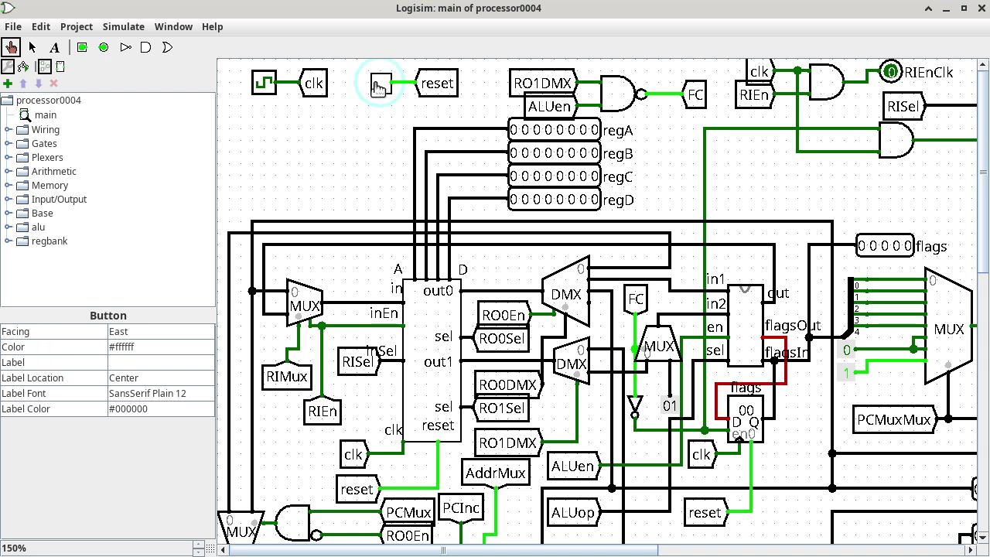
{"action": "left_click", "coordinate": [898, 550]}
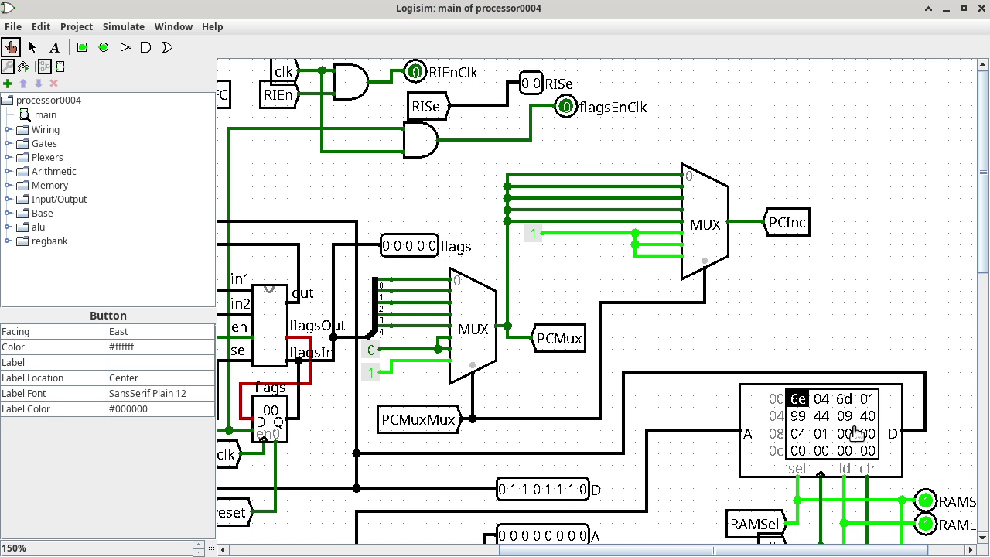
Step: Open the Logging window, move it aside, and select the second PC component
{"action": "left_click", "coordinate": [130, 30]}
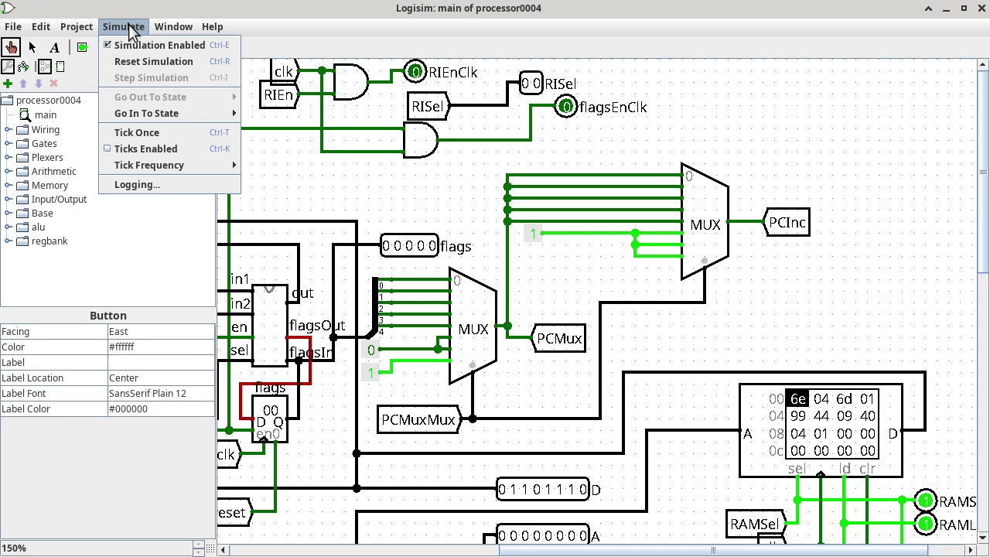
{"action": "left_click", "coordinate": [136, 184]}
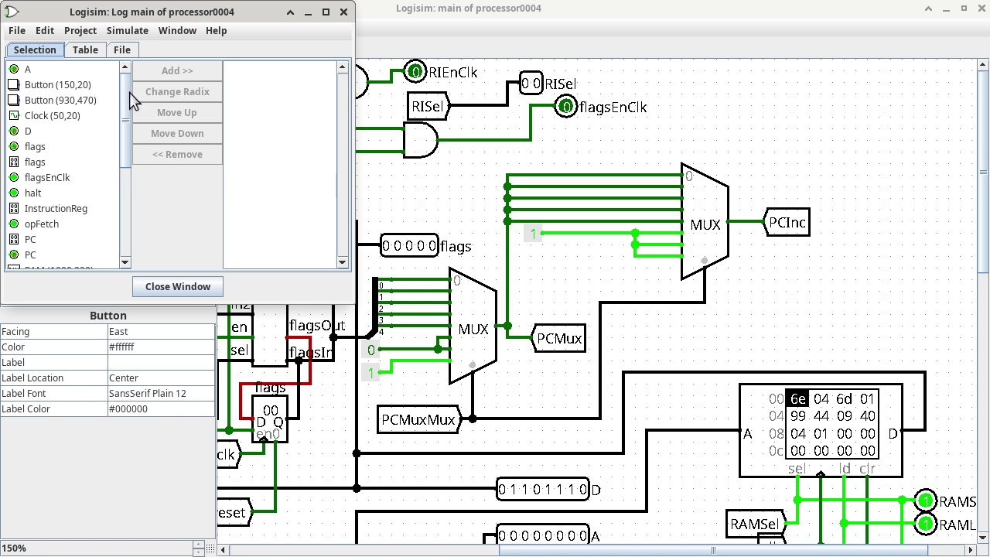
{"action": "left_click_drag", "start_coordinate": [214, 13], "coordinate": [391, 117]}
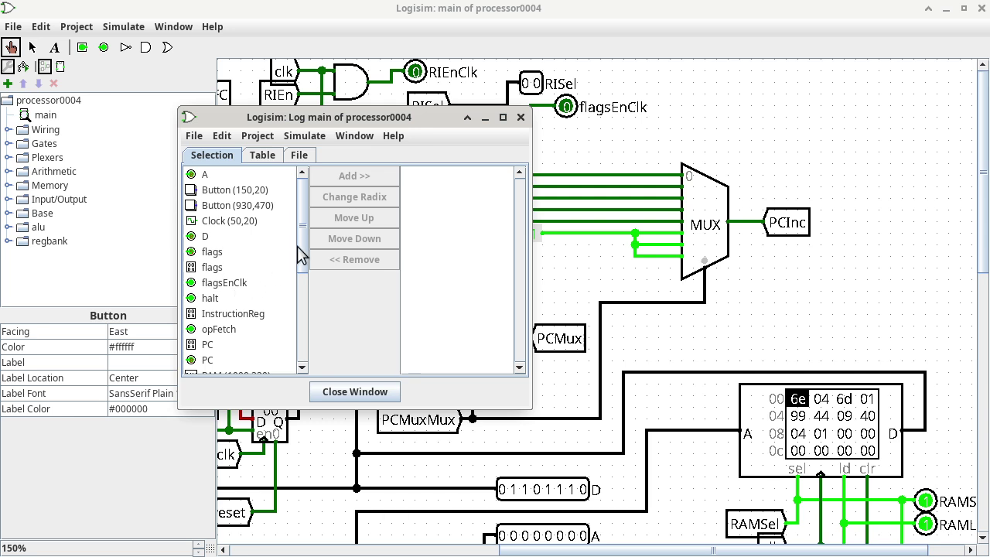
{"action": "scroll", "coordinate": [235, 279], "scroll_direction": "down", "scroll_amount": 3}
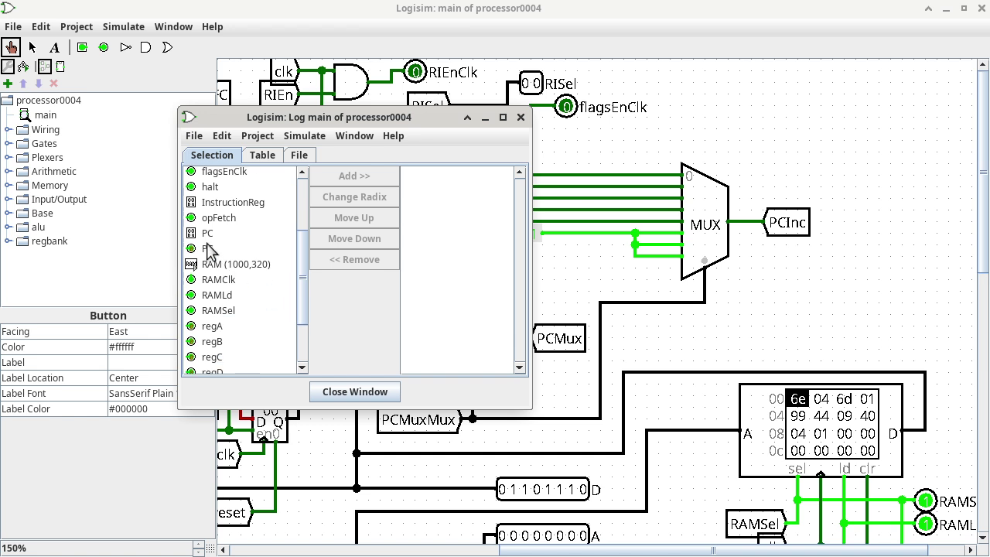
{"action": "left_click", "coordinate": [208, 248]}
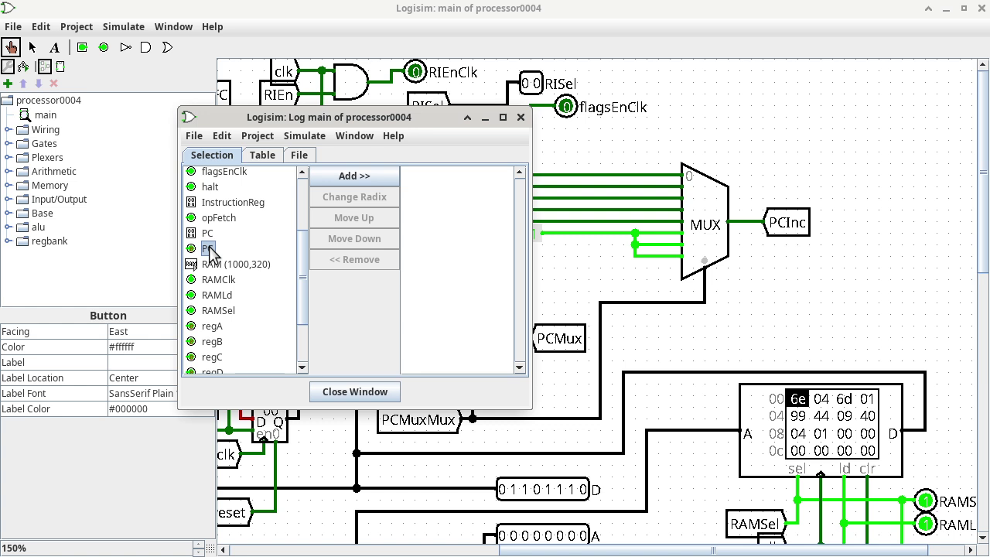
Step: Log PC in hexadecimal plus opFetch, check the empty trace table, then close the window
{"action": "left_click", "coordinate": [358, 177]}
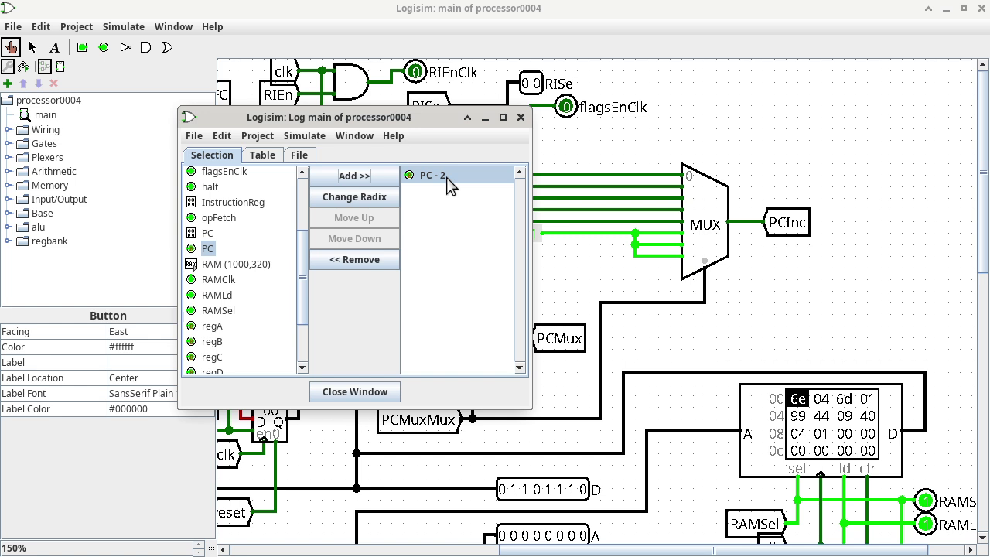
{"action": "left_click", "coordinate": [379, 202]}
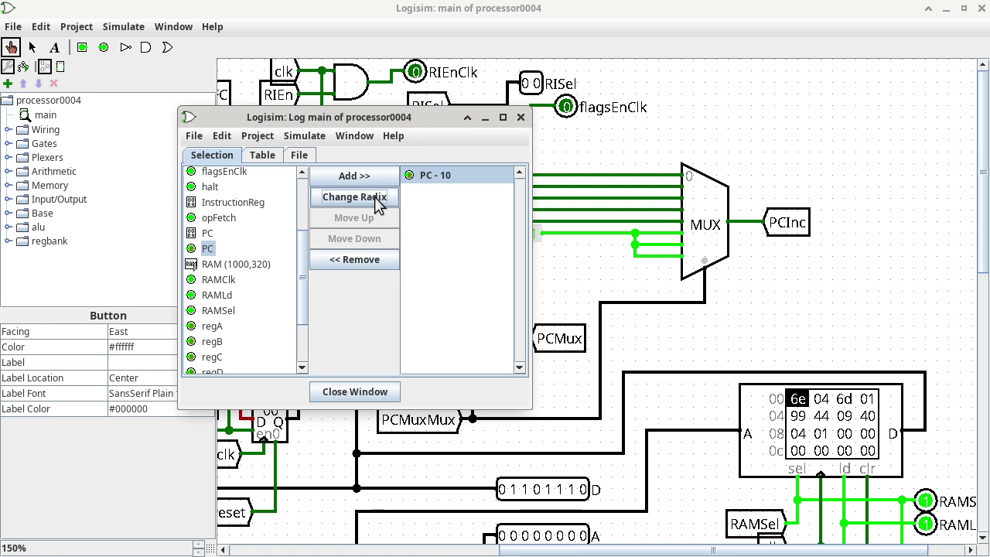
{"action": "left_click", "coordinate": [379, 203]}
{"action": "left_click", "coordinate": [220, 218]}
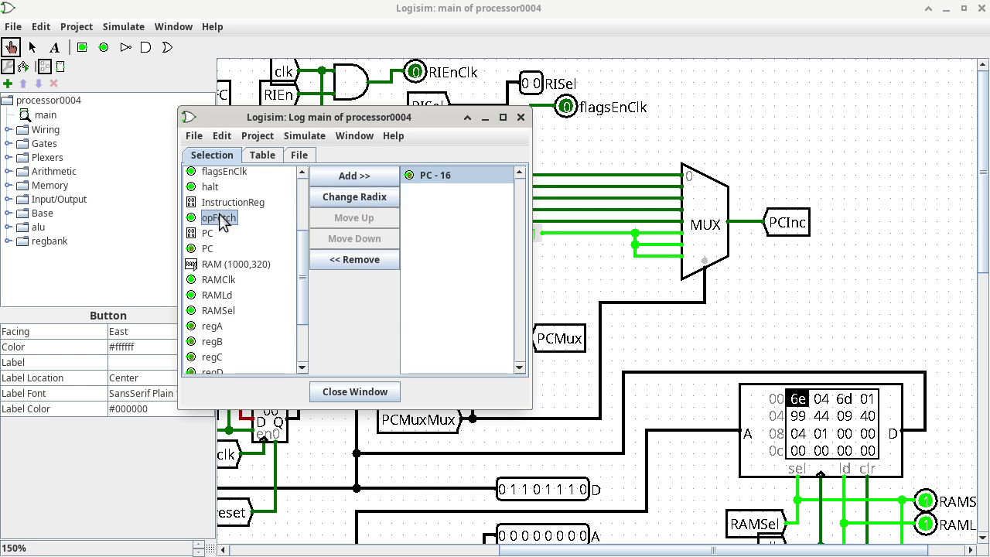
{"action": "left_click", "coordinate": [384, 178]}
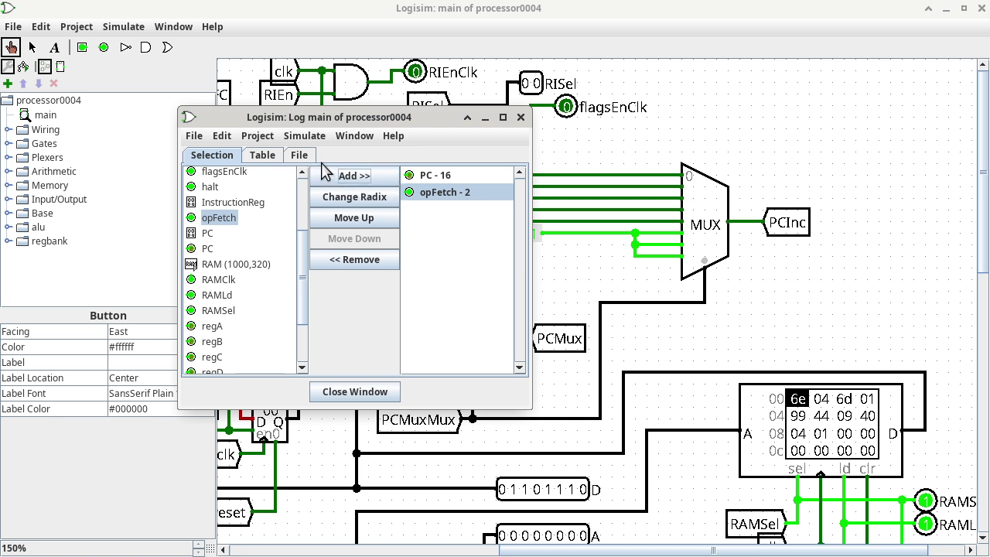
{"action": "left_click", "coordinate": [262, 158]}
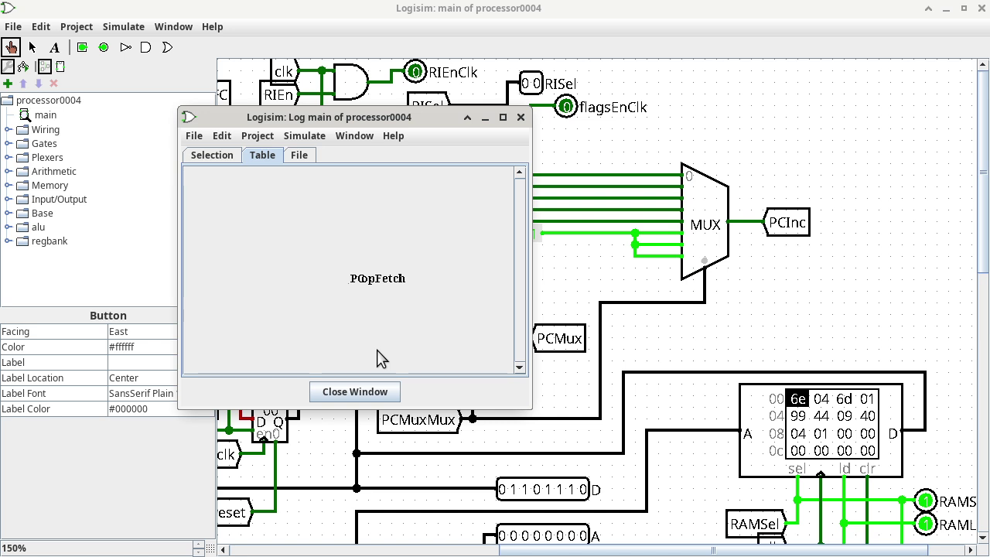
{"action": "left_click", "coordinate": [355, 391]}
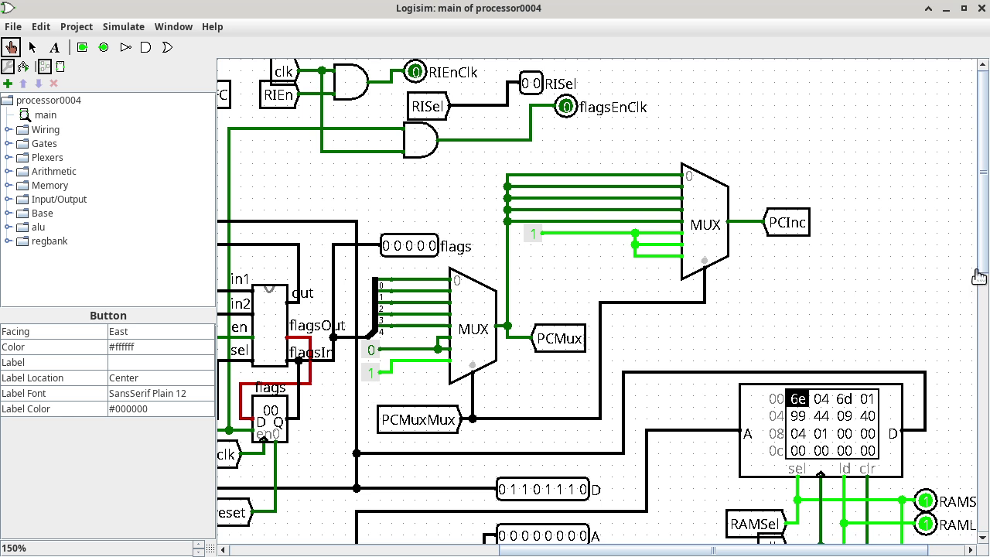
Step: Probe the opFetch wire and review the RAM holding the loop program at PC 0a
{"action": "left_click_drag", "start_coordinate": [979, 276], "coordinate": [986, 376]}
{"action": "left_click_drag", "start_coordinate": [828, 550], "coordinate": [631, 551]}
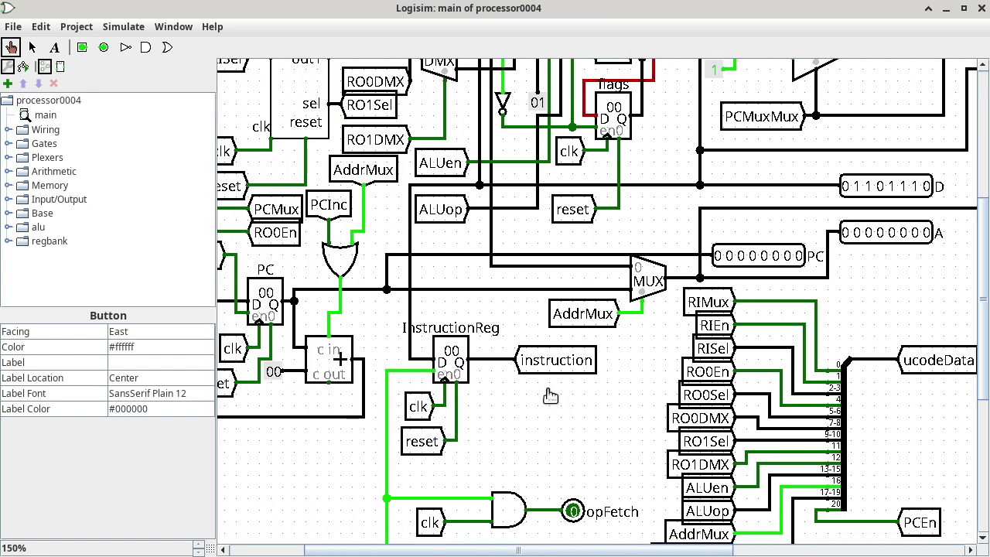
{"action": "left_click", "coordinate": [540, 512]}
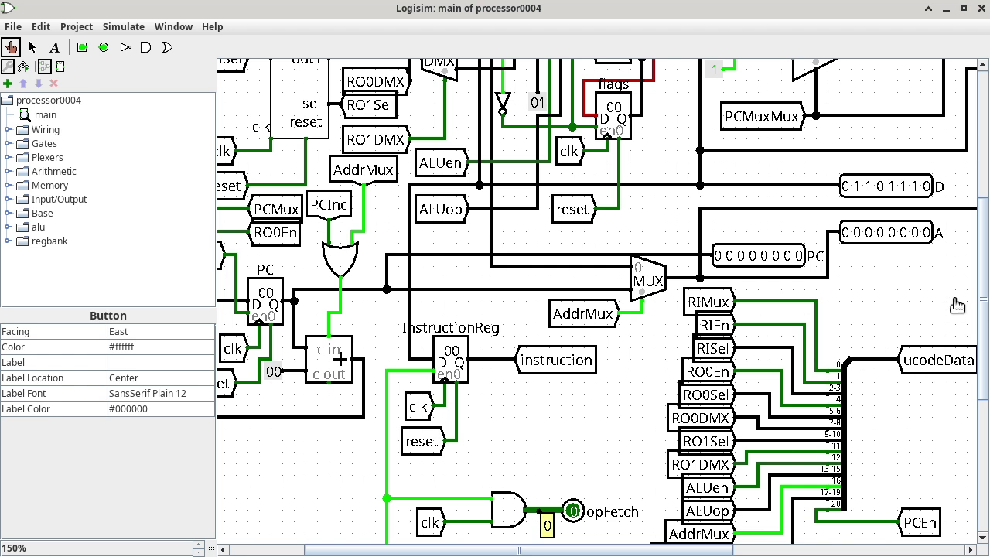
{"action": "scroll", "coordinate": [797, 386], "scroll_direction": "down", "scroll_amount": 3}
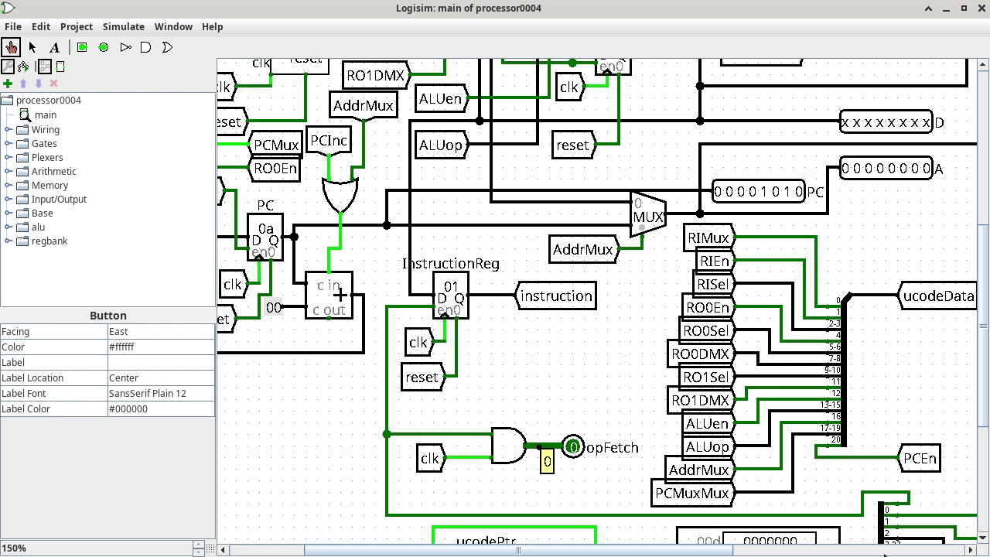
{"action": "scroll", "coordinate": [766, 499], "scroll_direction": "right", "scroll_amount": 5}
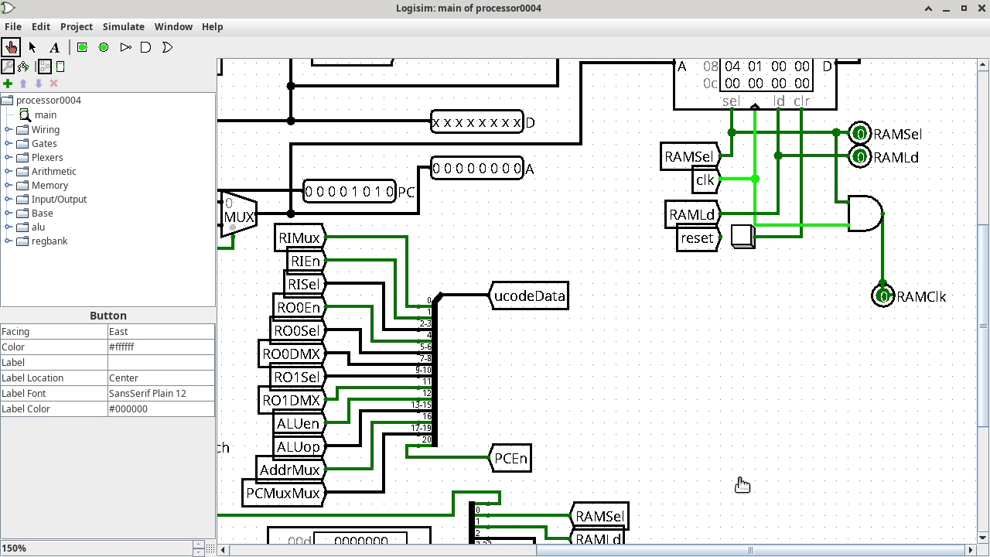
{"action": "scroll", "coordinate": [754, 466], "scroll_direction": "down", "scroll_amount": 3}
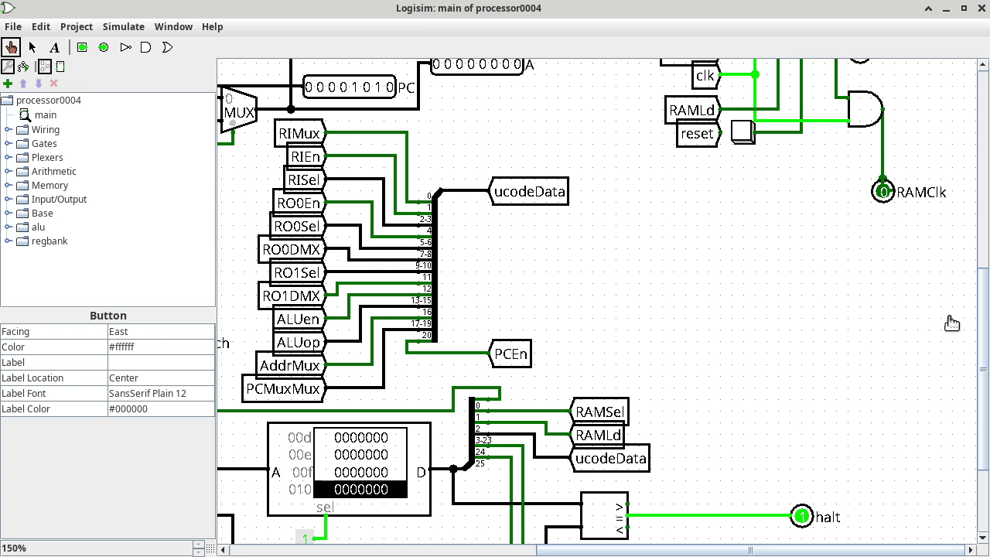
{"action": "left_click_drag", "start_coordinate": [981, 316], "coordinate": [975, 207]}
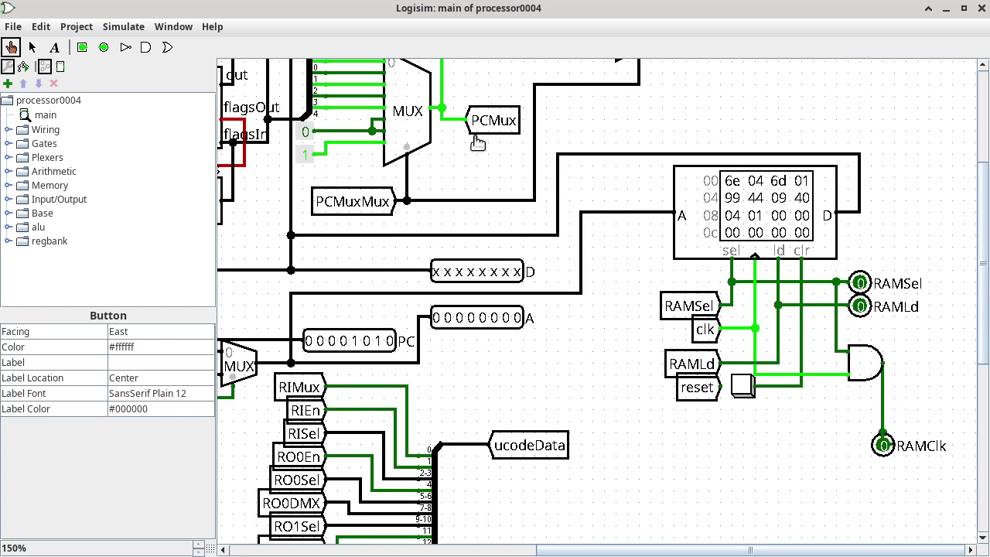
{"action": "left_click", "coordinate": [129, 29]}
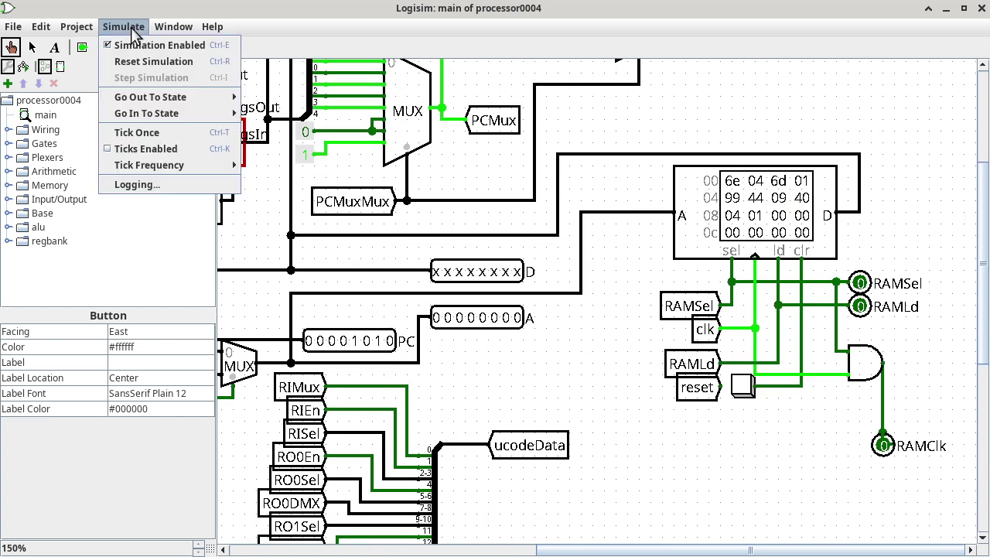
Step: Reopen the Logging window and scroll the PC/opFetch trace table to its first row
{"action": "left_click", "coordinate": [154, 184]}
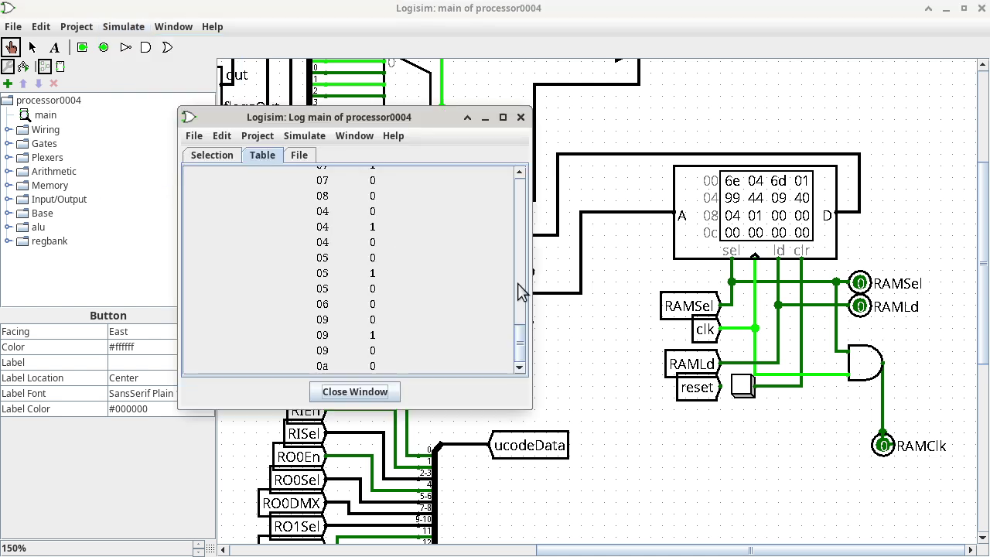
{"action": "left_click_drag", "start_coordinate": [520, 337], "coordinate": [518, 188]}
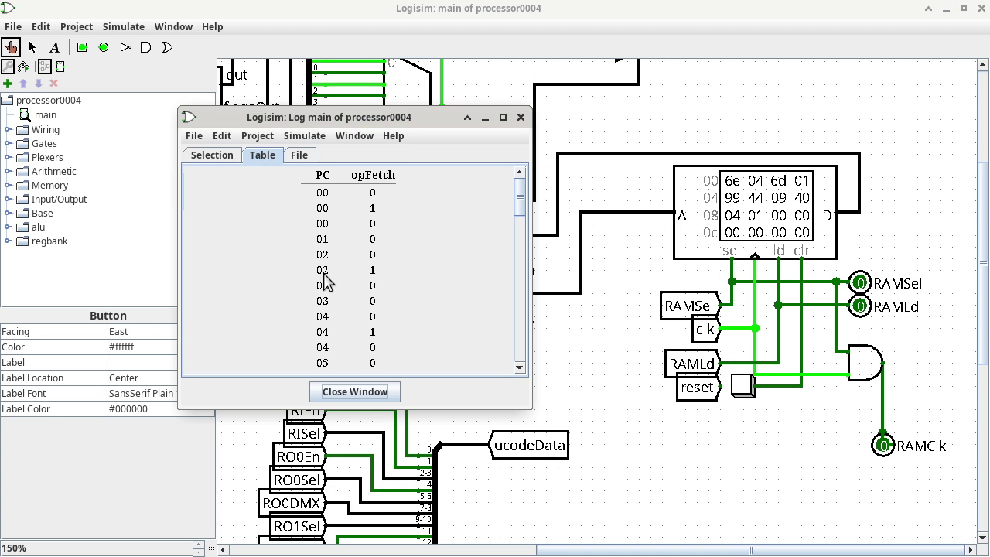
Step: Switch to the Chrome spreadsheet and show the assemble sheet with addresses 00–09
{"action": "key", "text": "alt+Tab"}
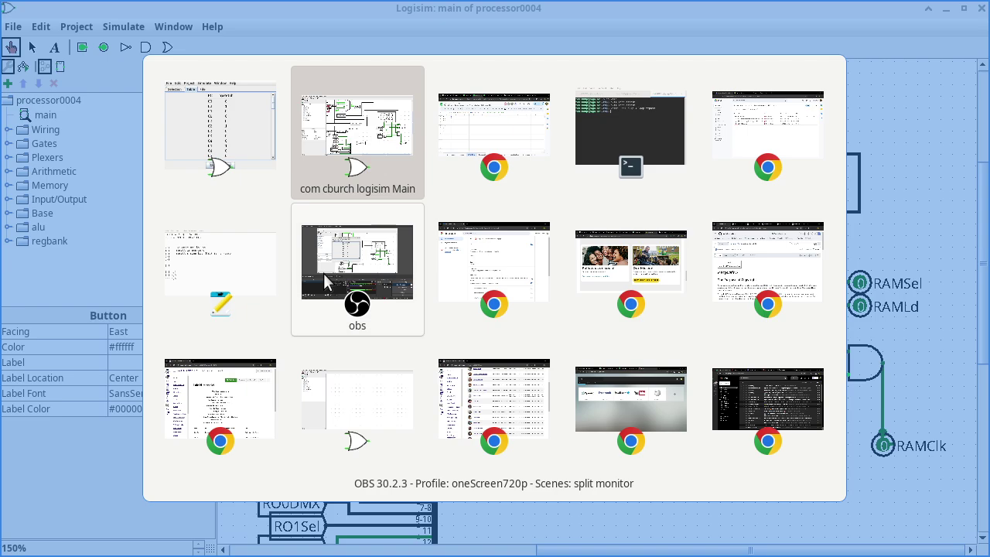
{"action": "key", "text": "alt+Tab"}
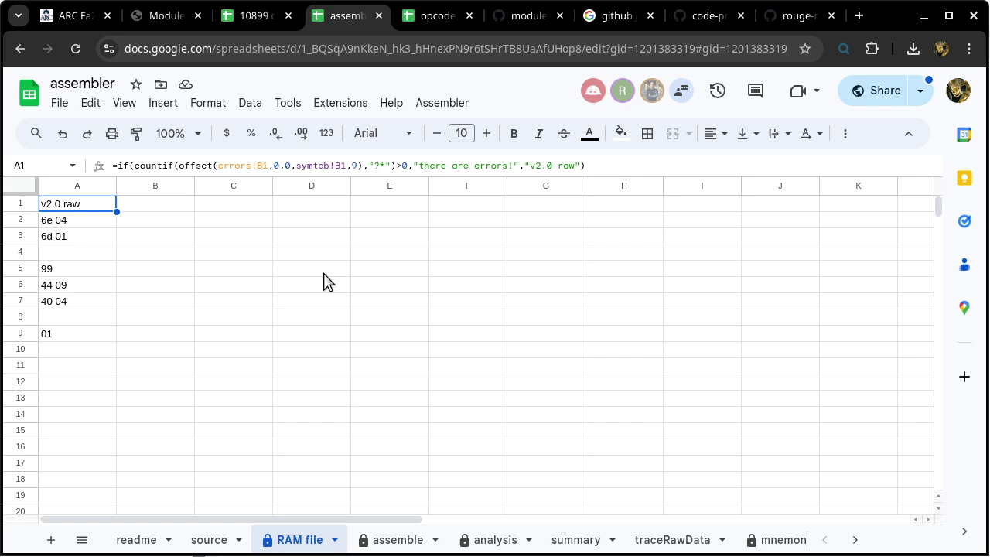
{"action": "left_click", "coordinate": [394, 539]}
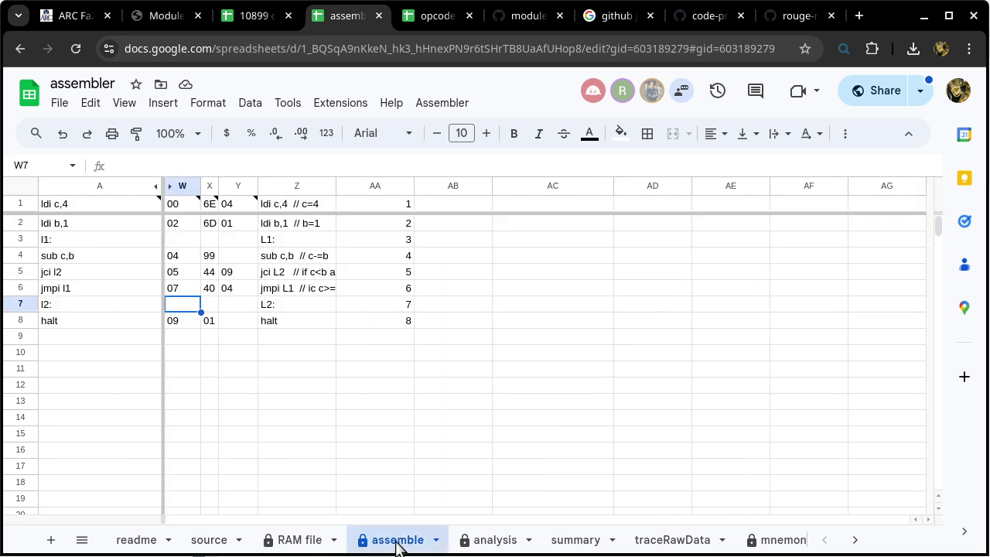
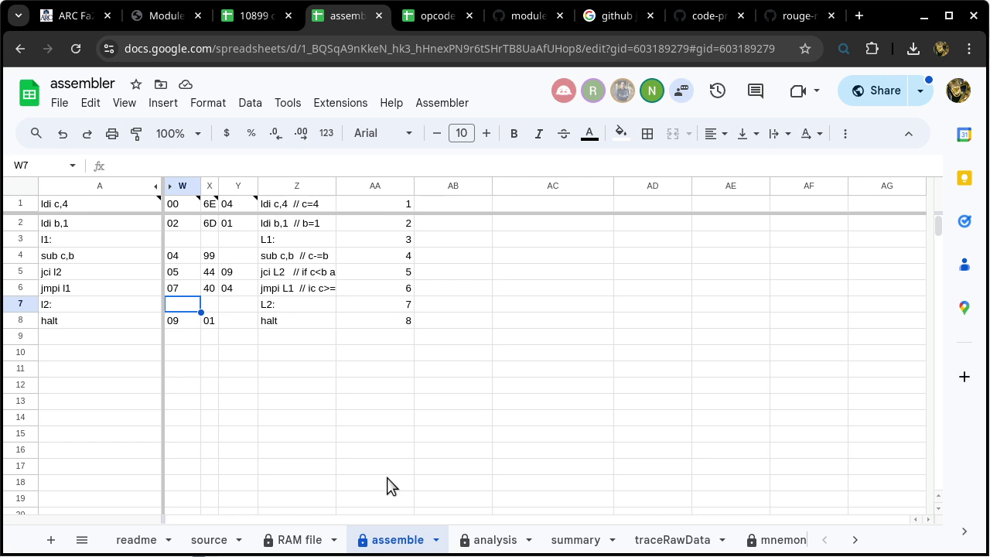
Step: Read the note on cell W1 of the assemble sheet, then switch to Logisim's processor0004 log
{"action": "mouse_move", "coordinate": [183, 208]}
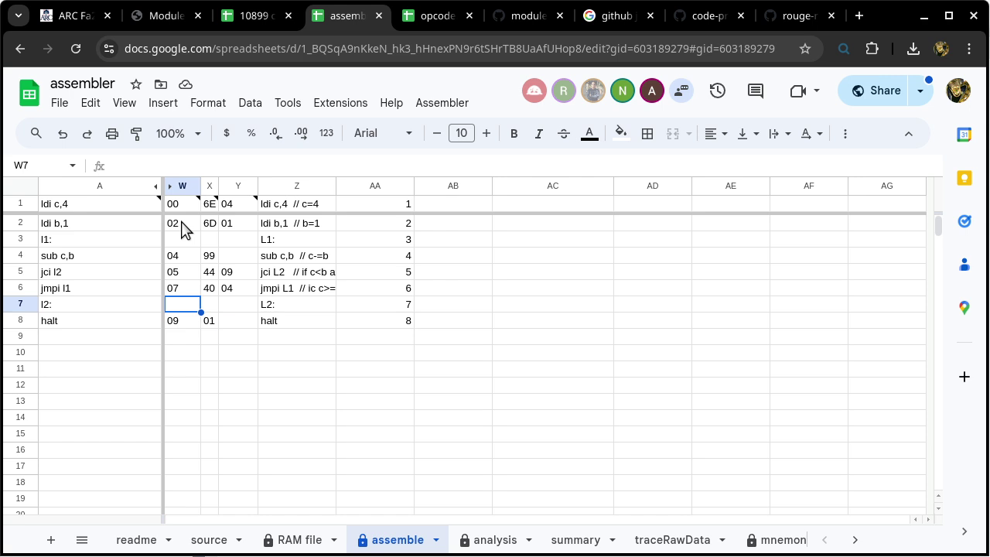
{"action": "key", "text": "alt+Tab"}
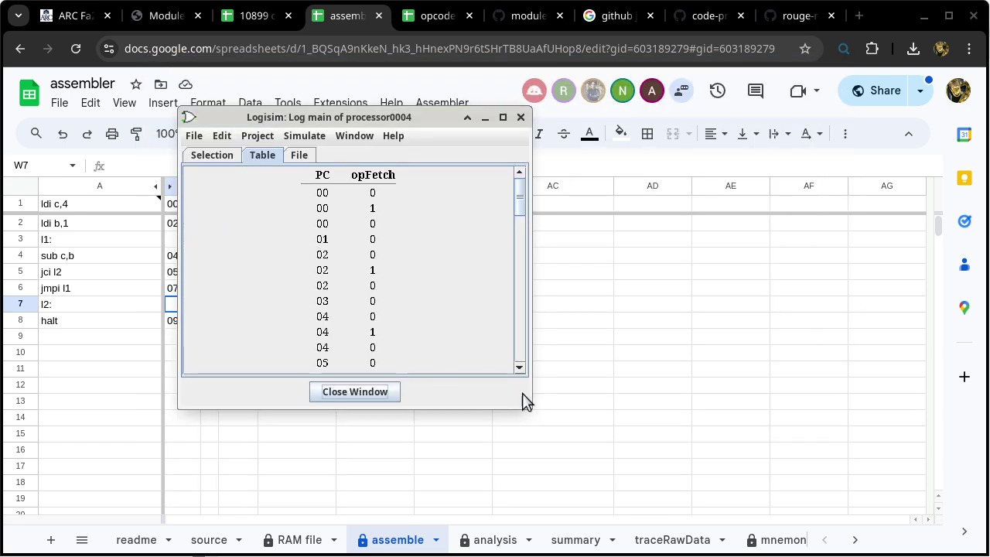
Step: Enlarge the processor0004 log window and scroll its table, then go back to the assemble sheet
{"action": "left_click_drag", "start_coordinate": [527, 401], "coordinate": [574, 512]}
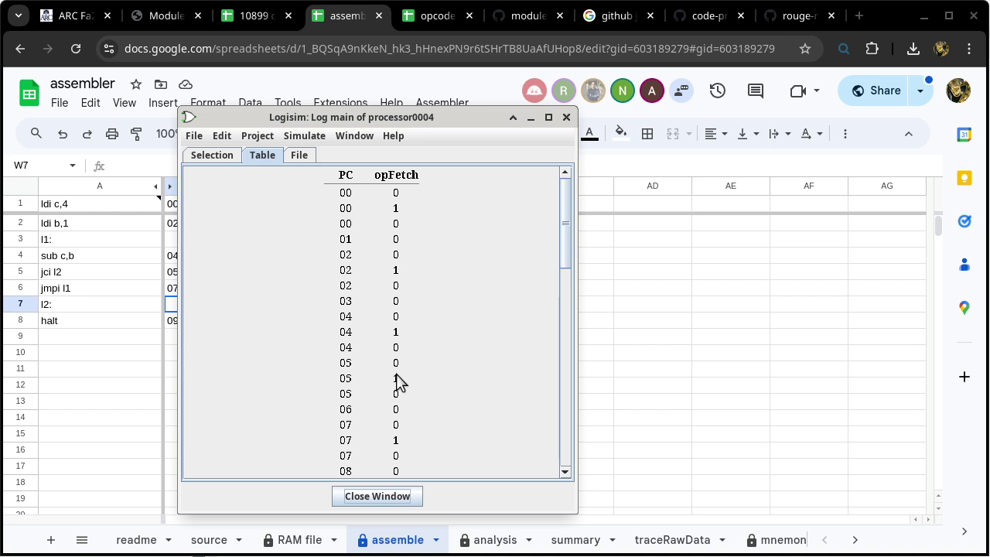
{"action": "left_click_drag", "start_coordinate": [563, 246], "coordinate": [557, 290]}
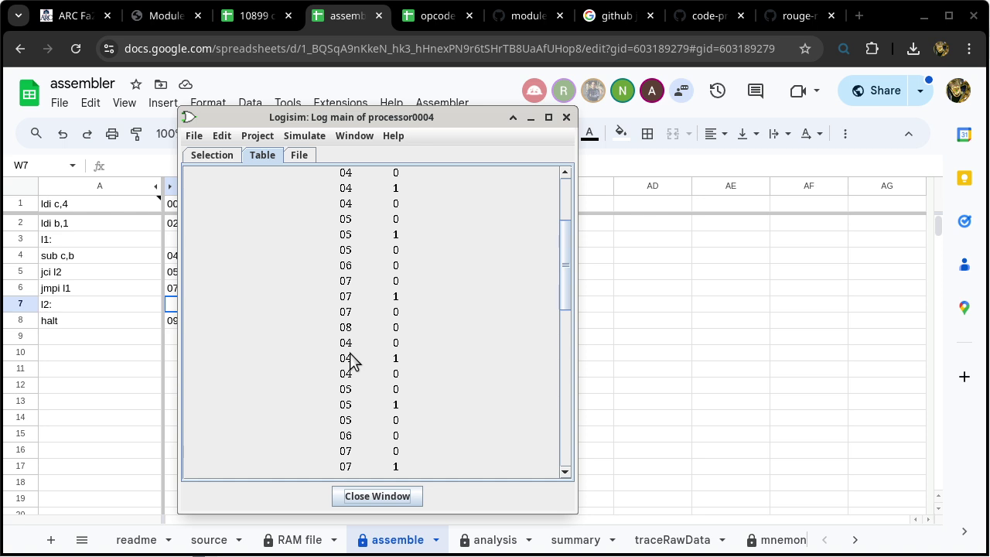
{"action": "left_click", "coordinate": [572, 75]}
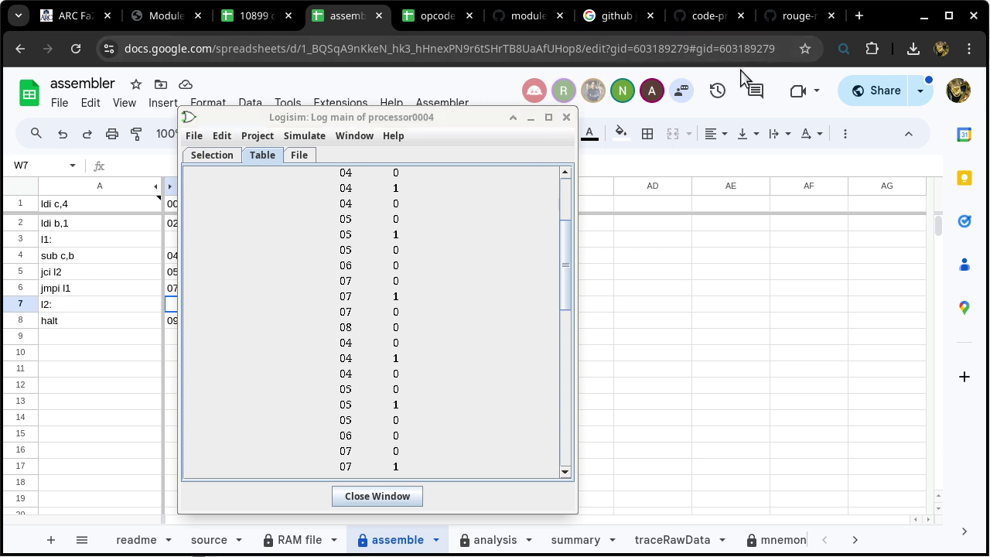
{"action": "left_click", "coordinate": [424, 545]}
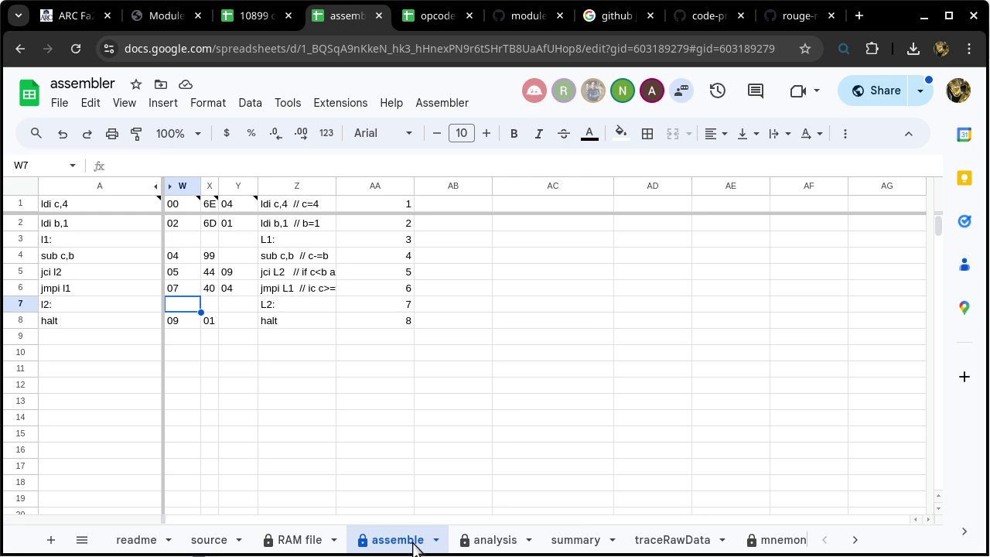
{"action": "left_click", "coordinate": [191, 325]}
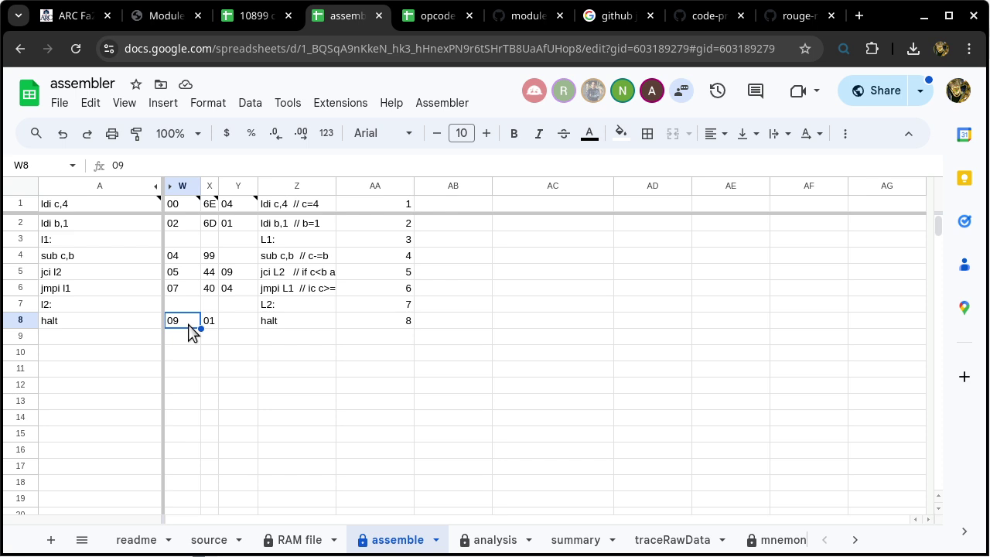
{"action": "key", "text": "alt+Tab"}
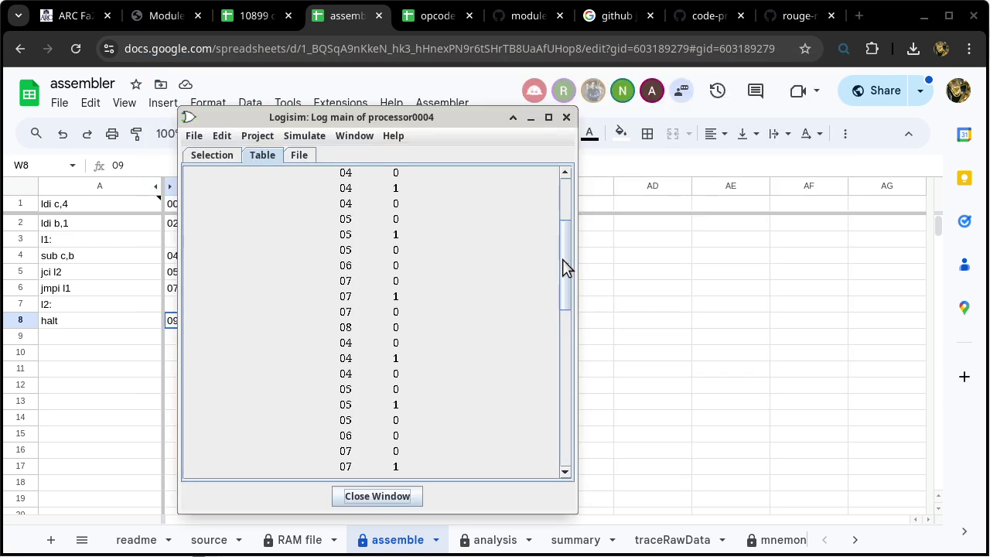
{"action": "left_click_drag", "start_coordinate": [562, 266], "coordinate": [559, 460]}
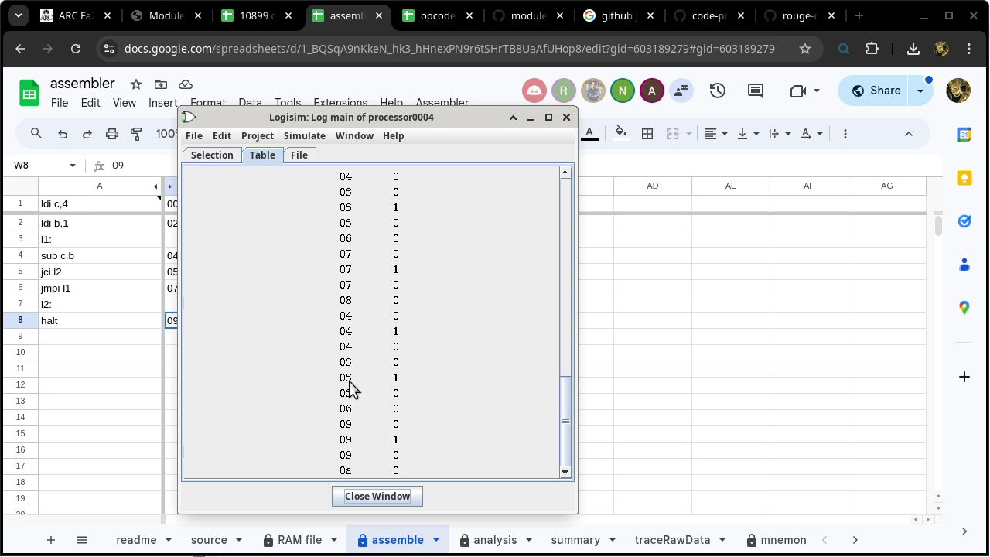
{"action": "key", "text": "alt+Tab"}
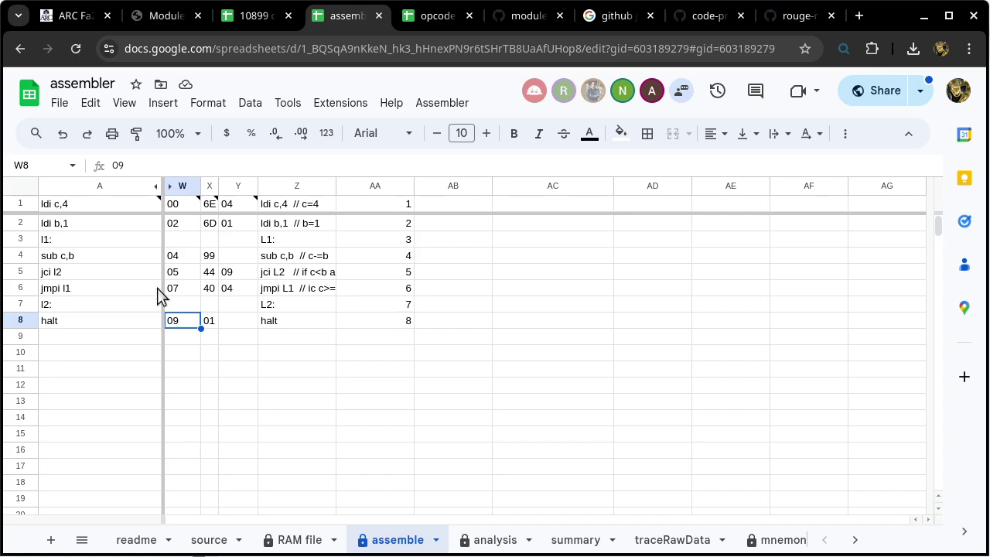
{"action": "left_click", "coordinate": [181, 279]}
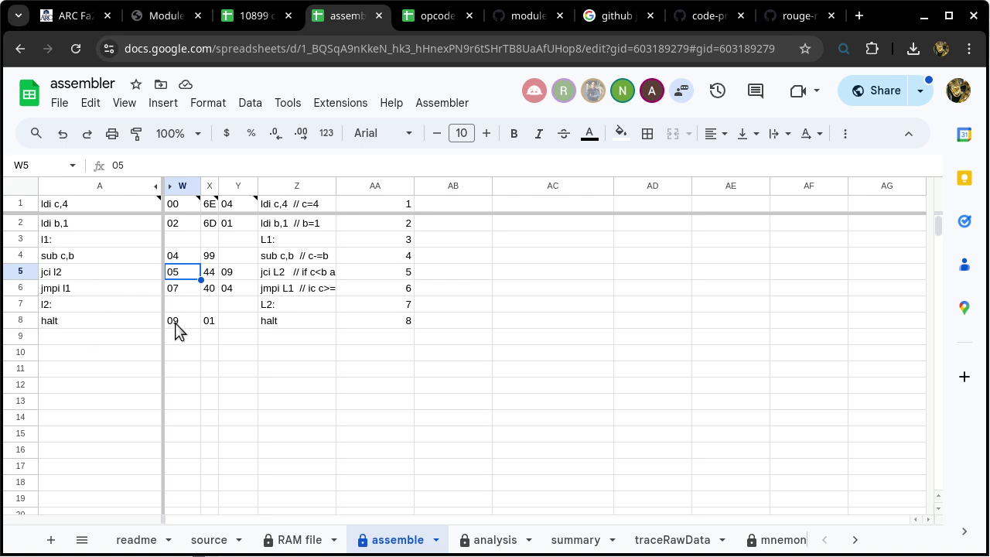
Step: Check the jmpi l1 address in cell W6 against the Logisim log, then reopen the log window
{"action": "key", "text": "alt+Tab"}
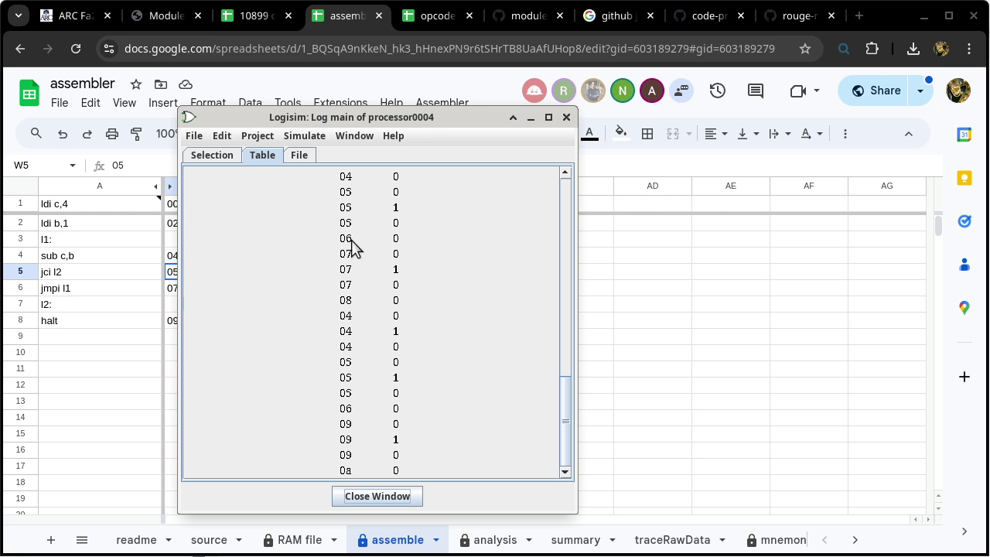
{"action": "key", "text": "alt+Tab"}
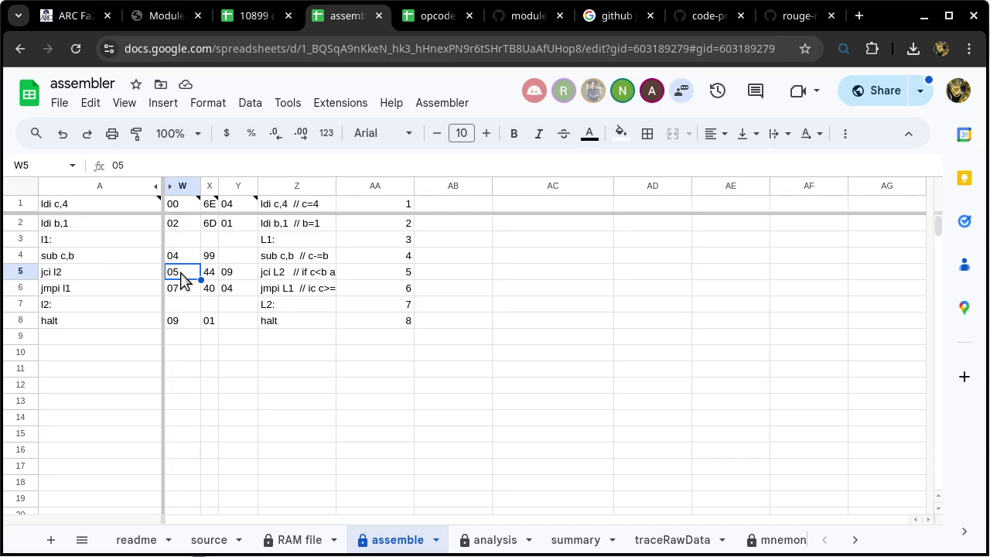
{"action": "left_click", "coordinate": [182, 294]}
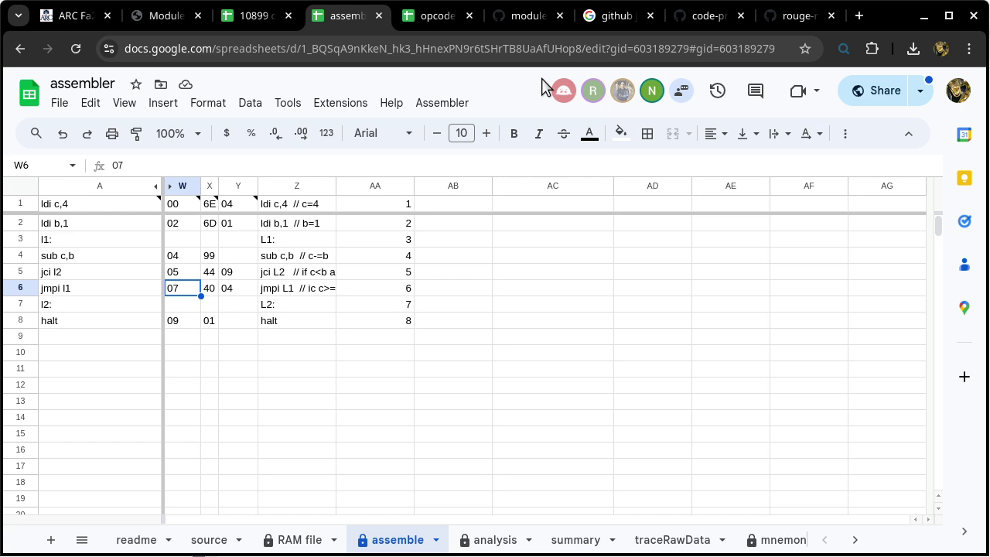
{"action": "key", "text": "alt+Tab"}
{"action": "left_click", "coordinate": [396, 99]}
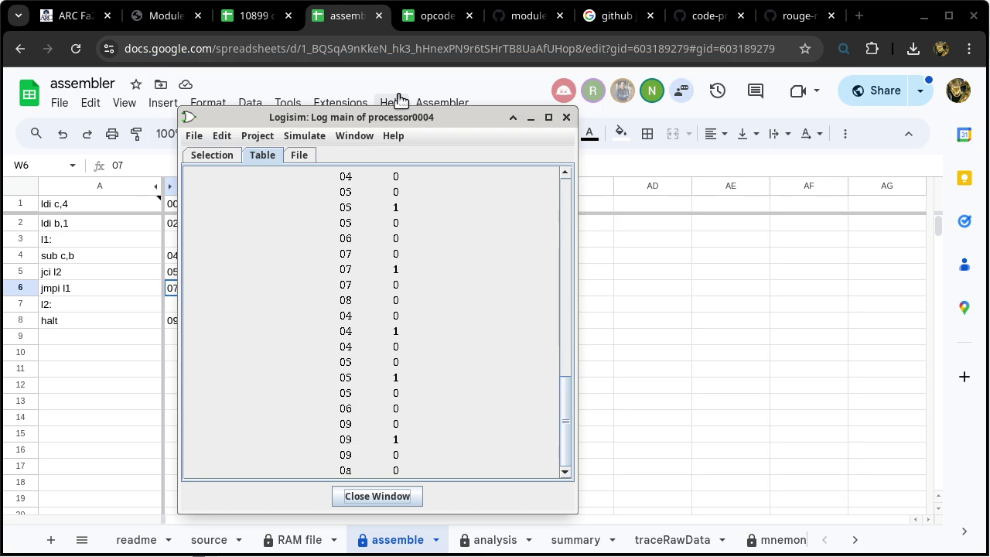
Step: Add the top-level regC signal to the log with radix 16 and view the value table
{"action": "left_click", "coordinate": [219, 156]}
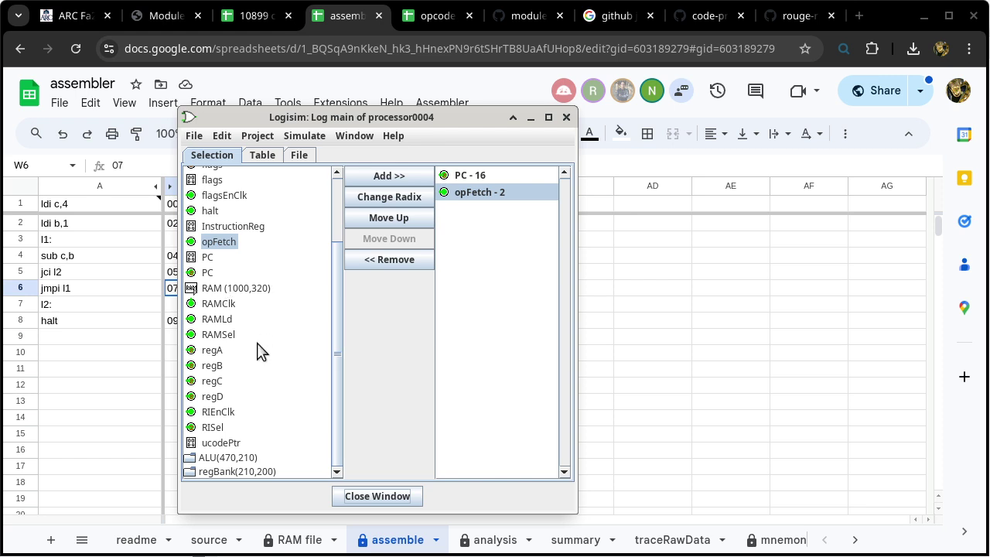
{"action": "left_click", "coordinate": [217, 381]}
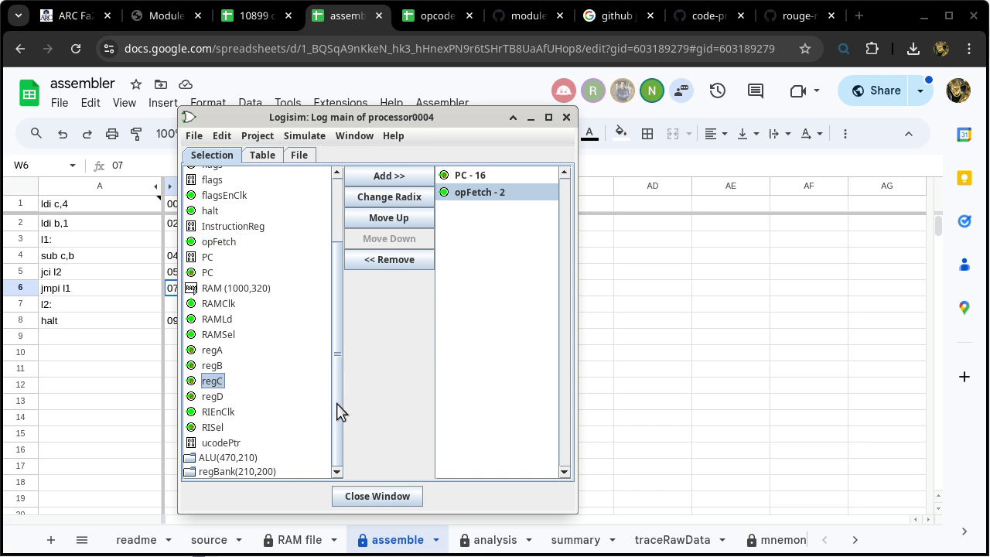
{"action": "left_click_drag", "start_coordinate": [337, 403], "coordinate": [338, 313]}
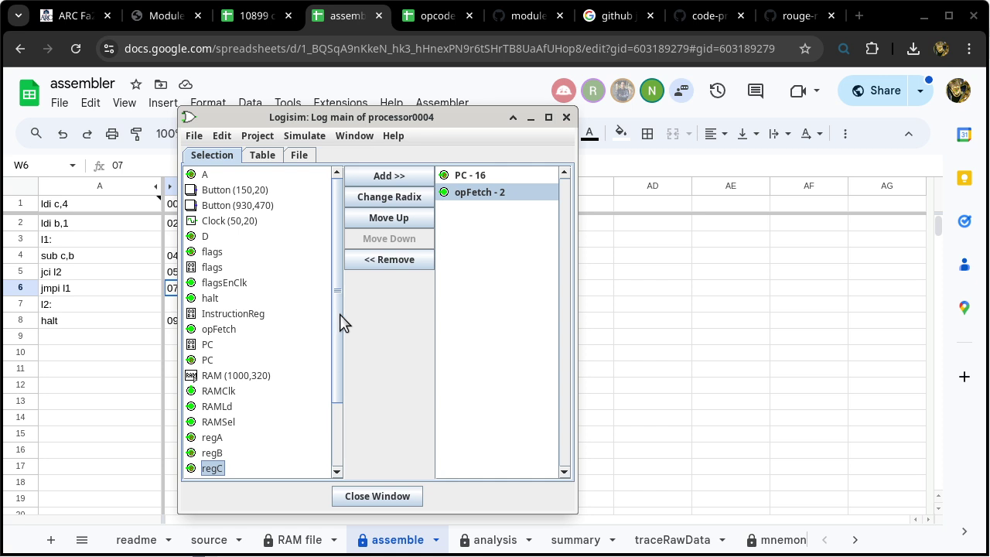
{"action": "scroll", "coordinate": [332, 333], "scroll_direction": "down", "scroll_amount": 2}
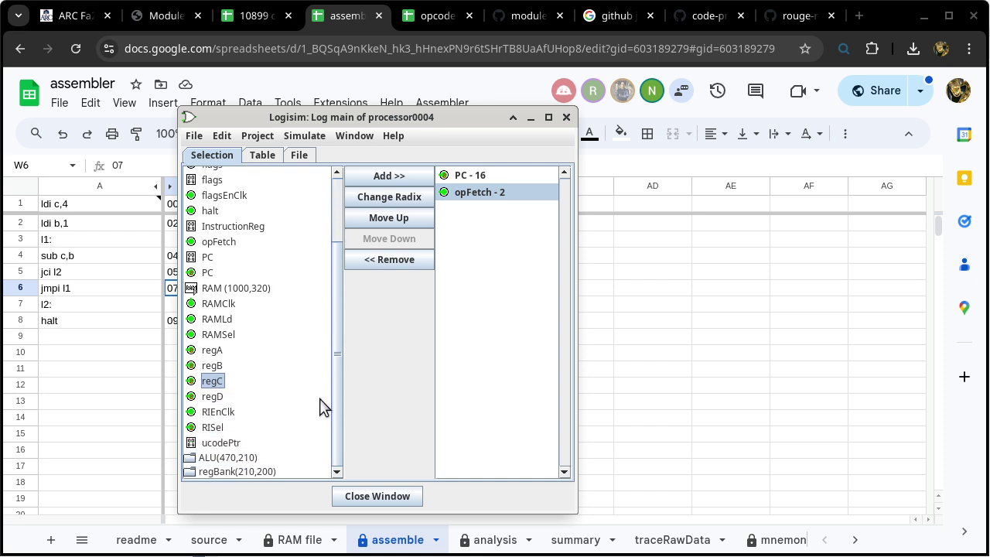
{"action": "double_click", "coordinate": [194, 470]}
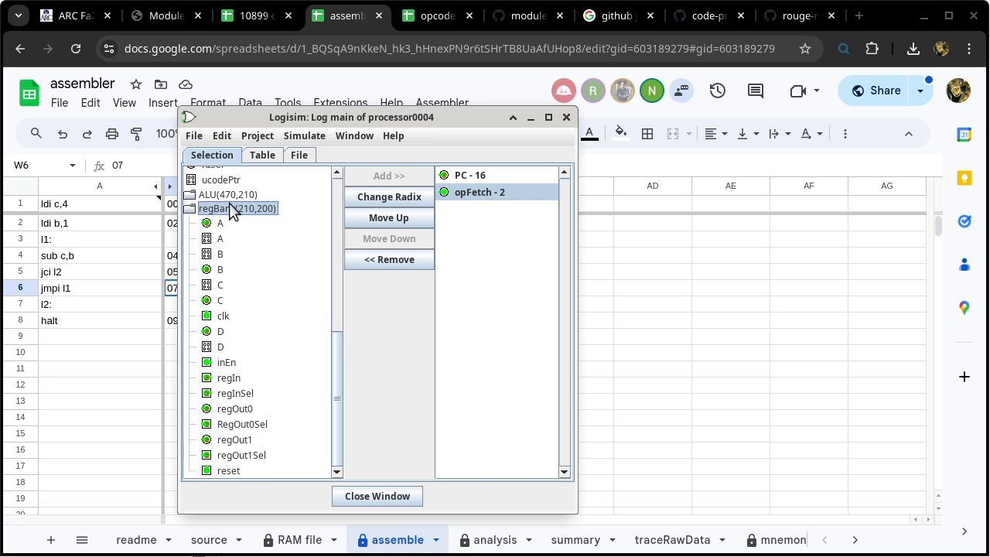
{"action": "left_click", "coordinate": [221, 284]}
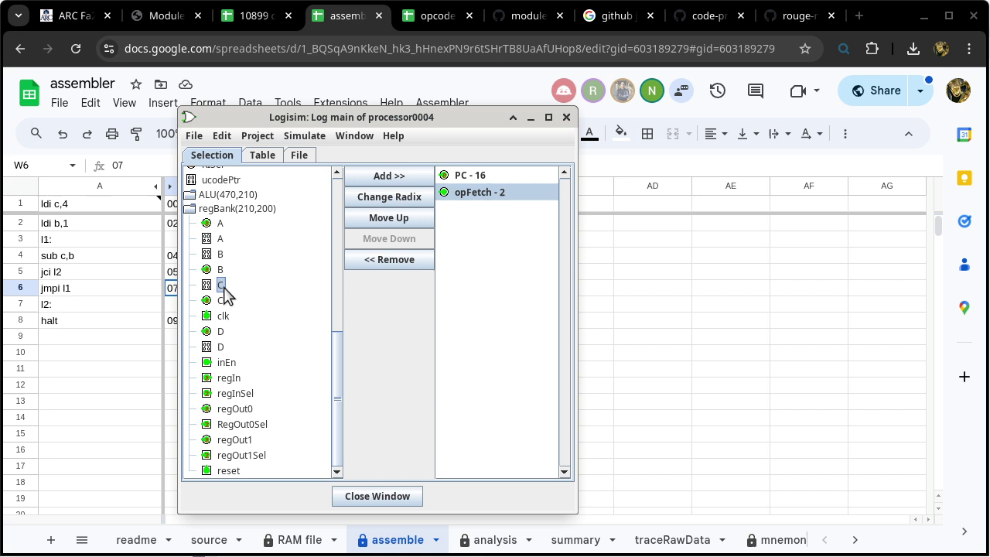
{"action": "double_click", "coordinate": [195, 210]}
{"action": "left_click", "coordinate": [214, 381]}
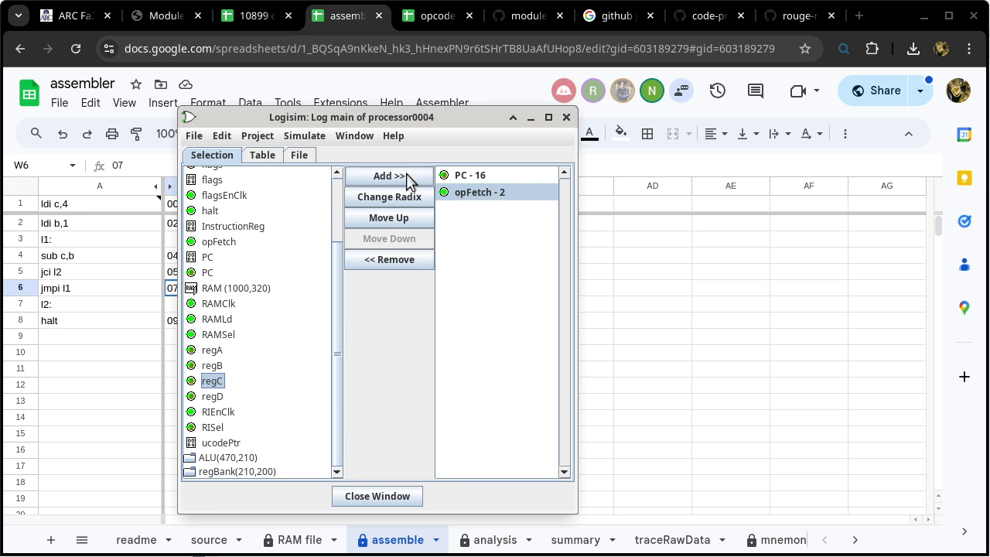
{"action": "left_click", "coordinate": [405, 175]}
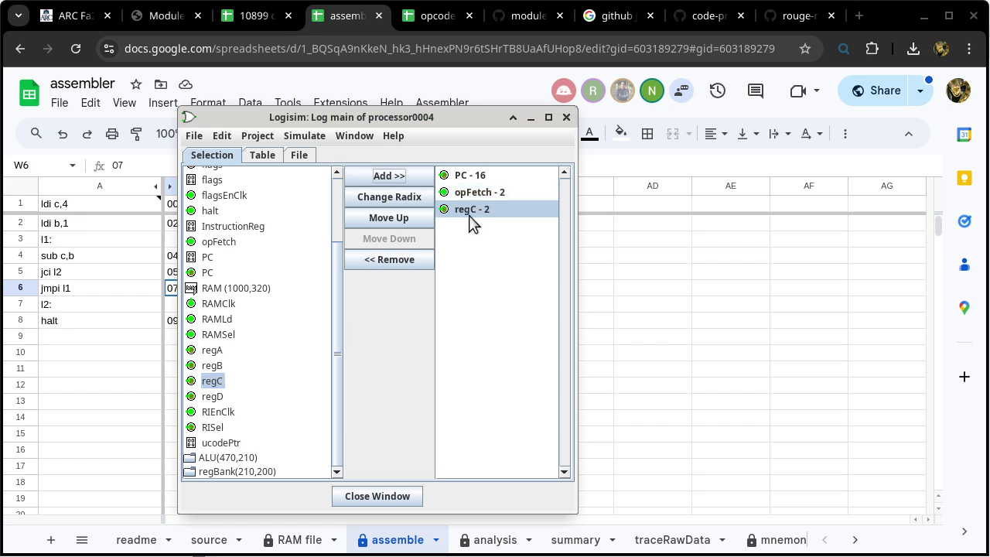
{"action": "left_click", "coordinate": [416, 198]}
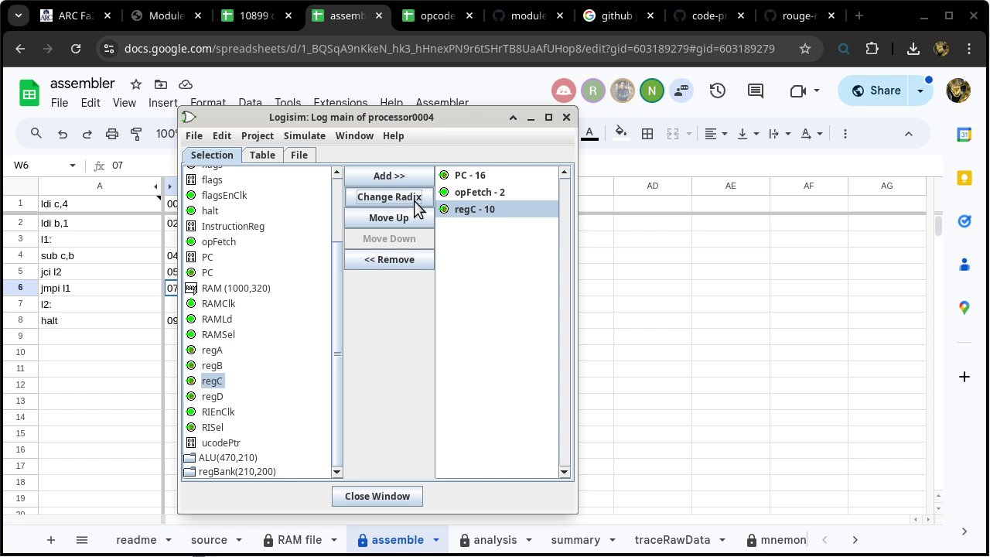
{"action": "left_click", "coordinate": [416, 198]}
{"action": "left_click", "coordinate": [259, 155]}
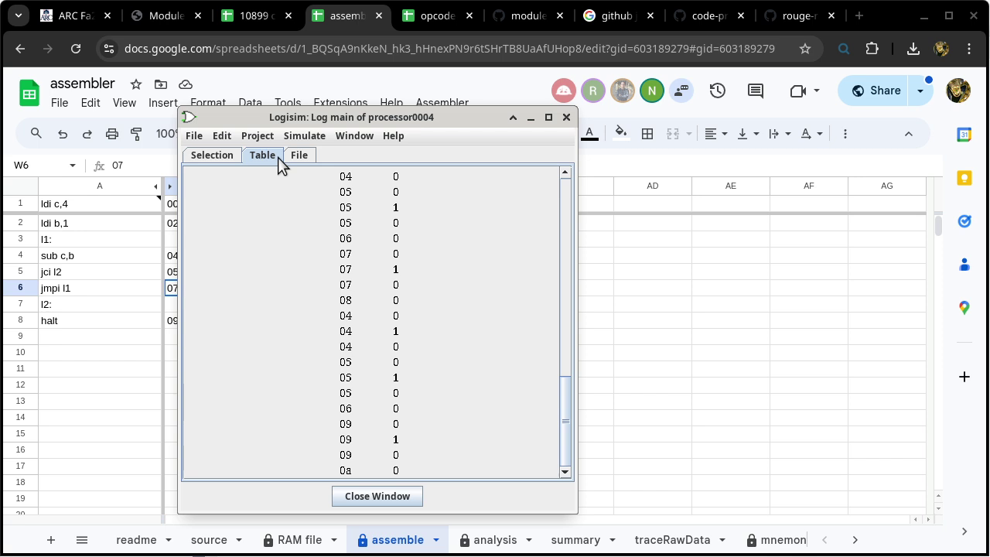
Step: Show the log's File output settings, where file output is still disabled
{"action": "left_click", "coordinate": [300, 157]}
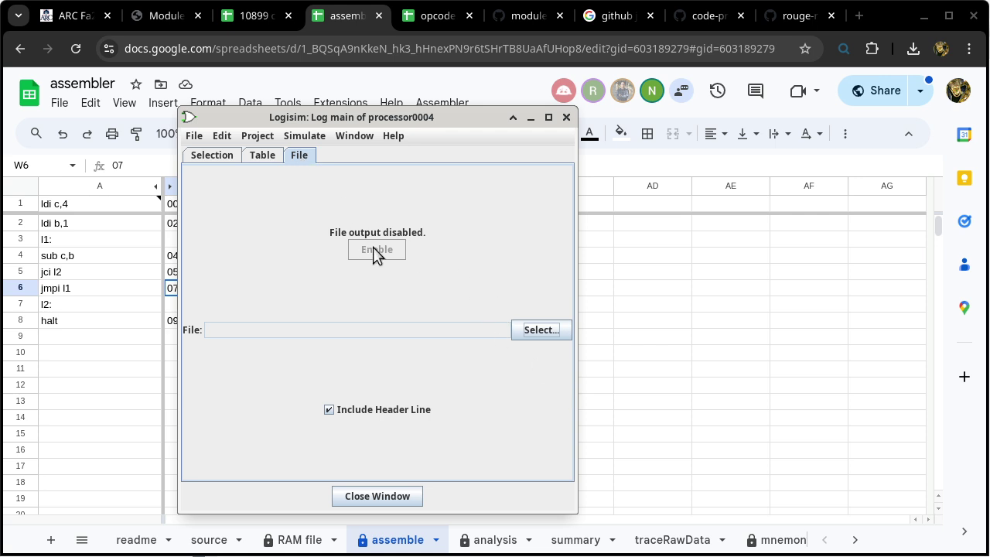
Step: Write the log to /tmp/loop.tsv with a header line, then close the log window
{"action": "left_click", "coordinate": [536, 331]}
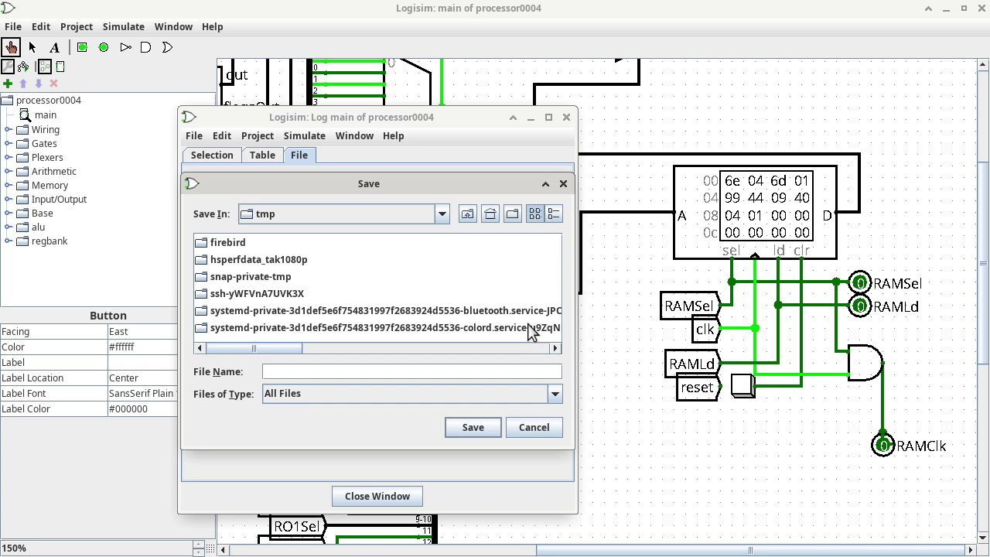
{"action": "type", "text": "loop.tsv"}
{"action": "key", "text": "Return"}
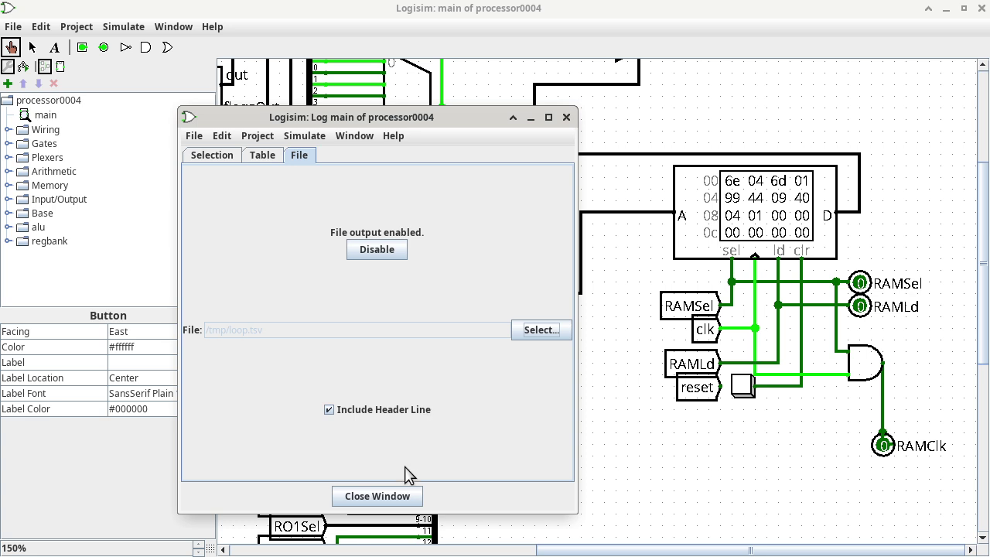
{"action": "left_click", "coordinate": [407, 498]}
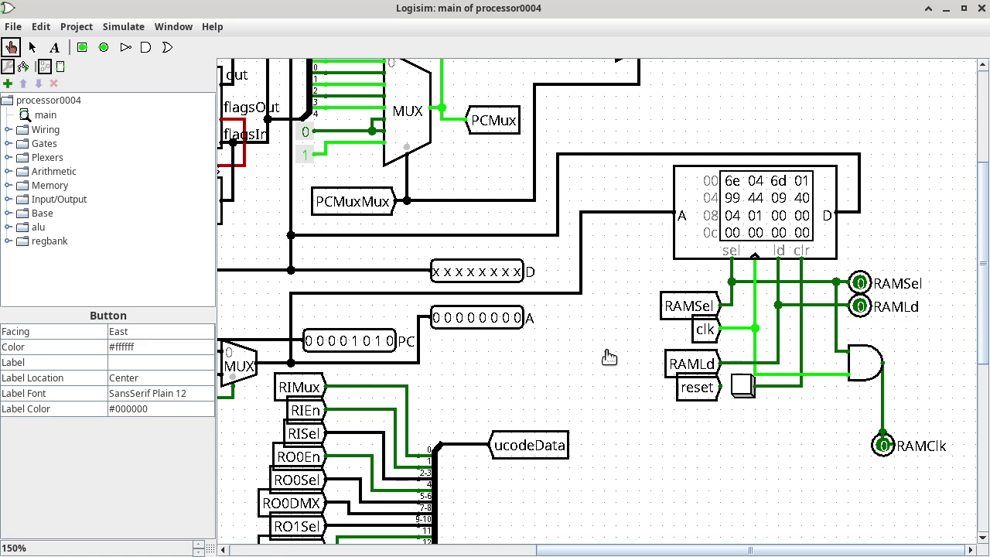
Step: Toggle the clock and reset the processor, then scroll down to the RAM and halt LED
{"action": "left_click", "coordinate": [984, 155]}
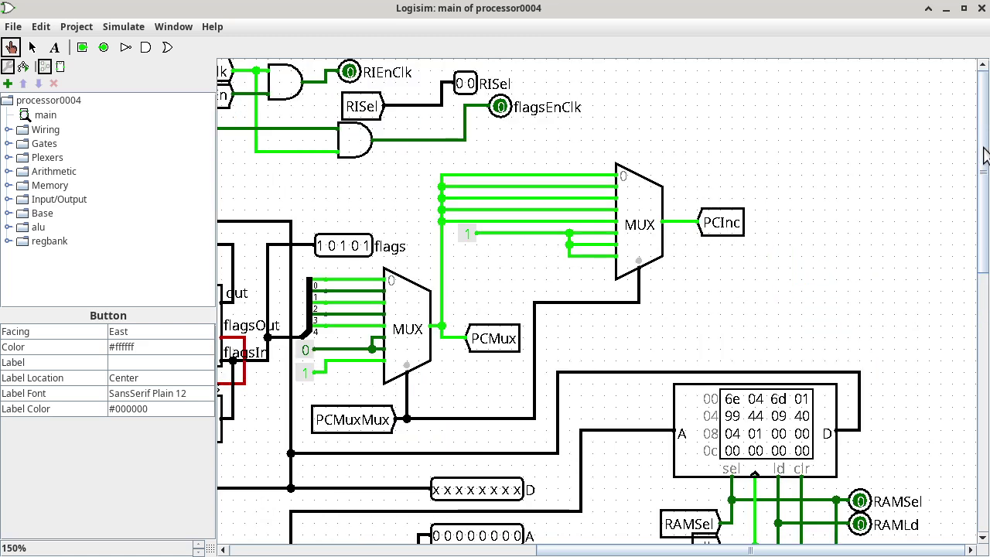
{"action": "left_click", "coordinate": [477, 551]}
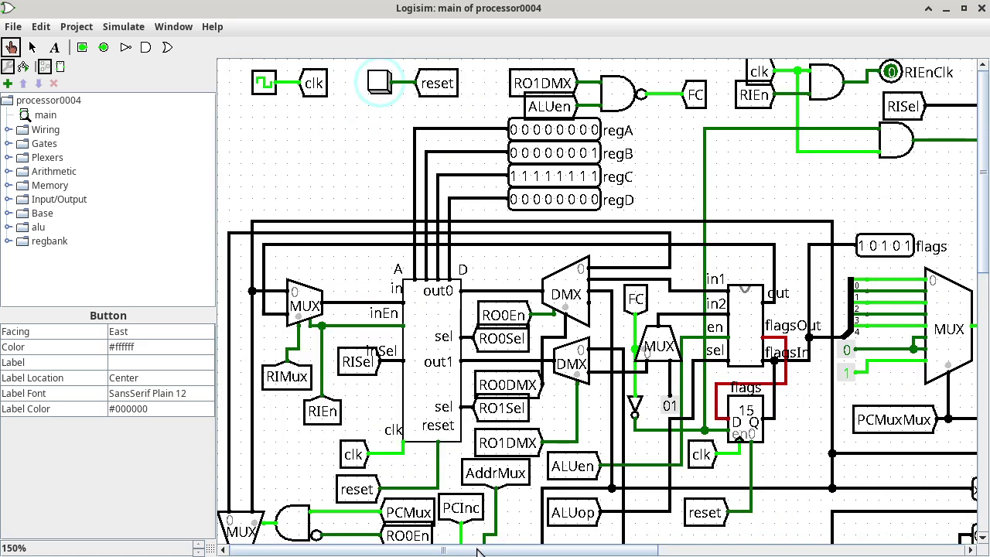
{"action": "left_click", "coordinate": [265, 85]}
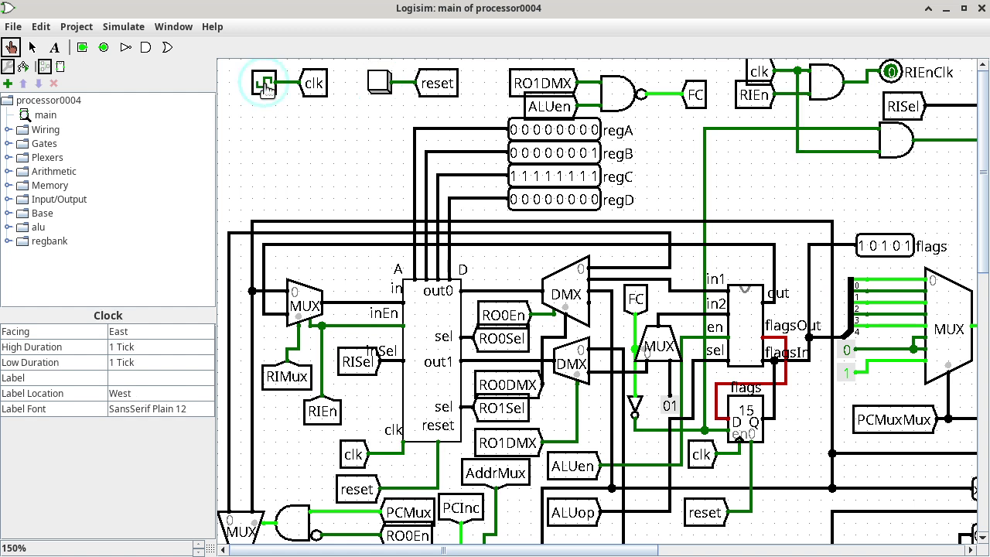
{"action": "left_click", "coordinate": [378, 83]}
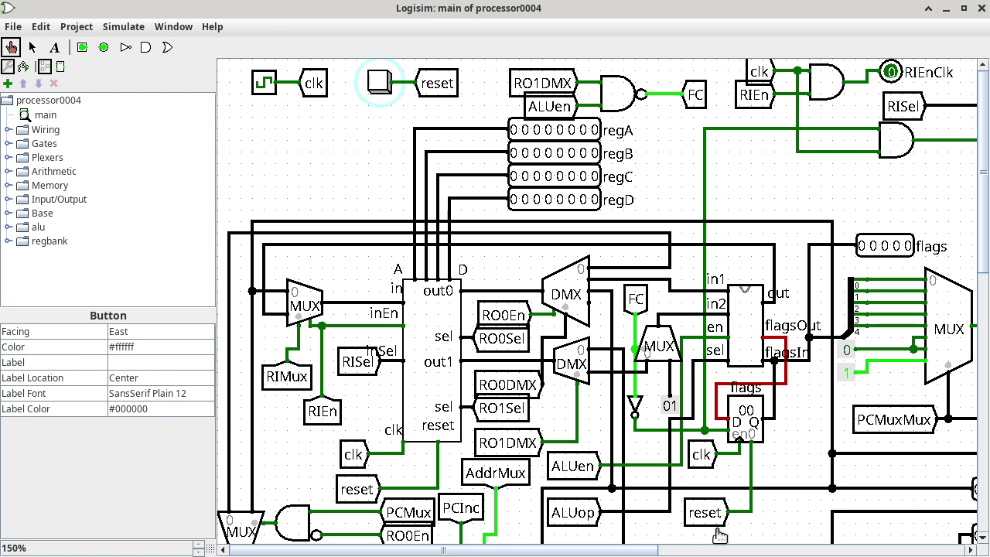
{"action": "left_click", "coordinate": [765, 549]}
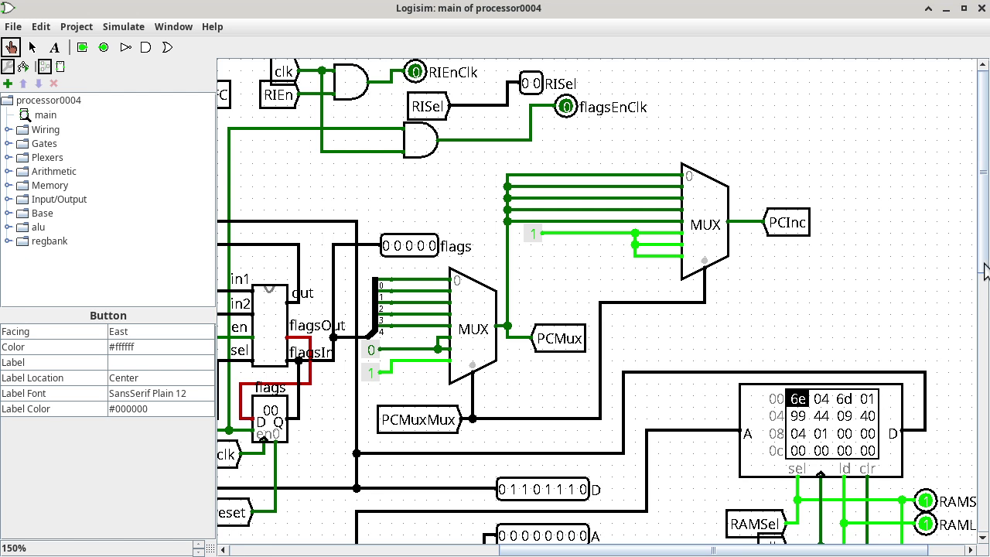
{"action": "mouse_move", "coordinate": [984, 271]}
{"action": "left_mouse_down"}
{"action": "mouse_move", "coordinate": [985, 304]}
{"action": "mouse_move", "coordinate": [986, 265]}
{"action": "left_mouse_up"}
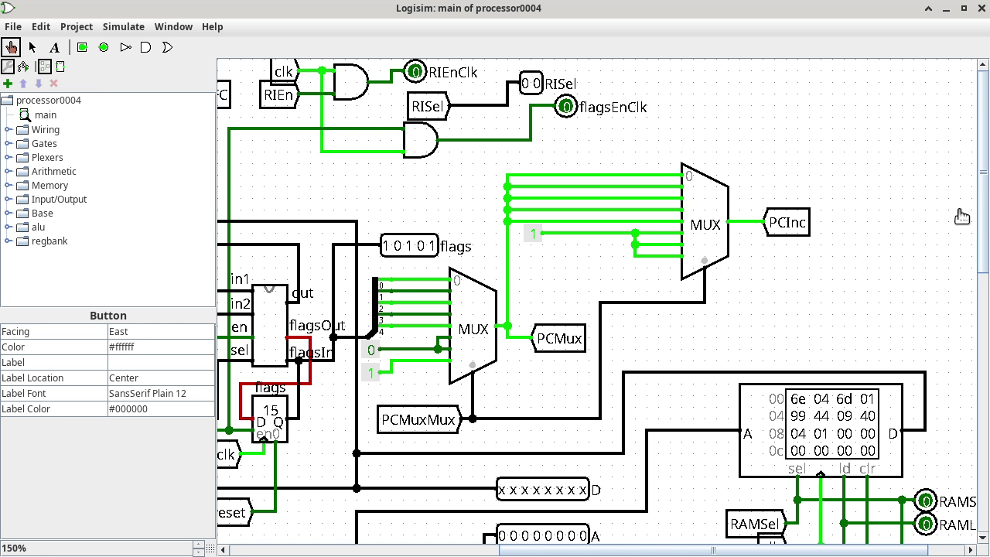
{"action": "left_click_drag", "start_coordinate": [987, 213], "coordinate": [960, 365]}
{"action": "scroll", "coordinate": [960, 365], "scroll_direction": "down", "scroll_amount": 10}
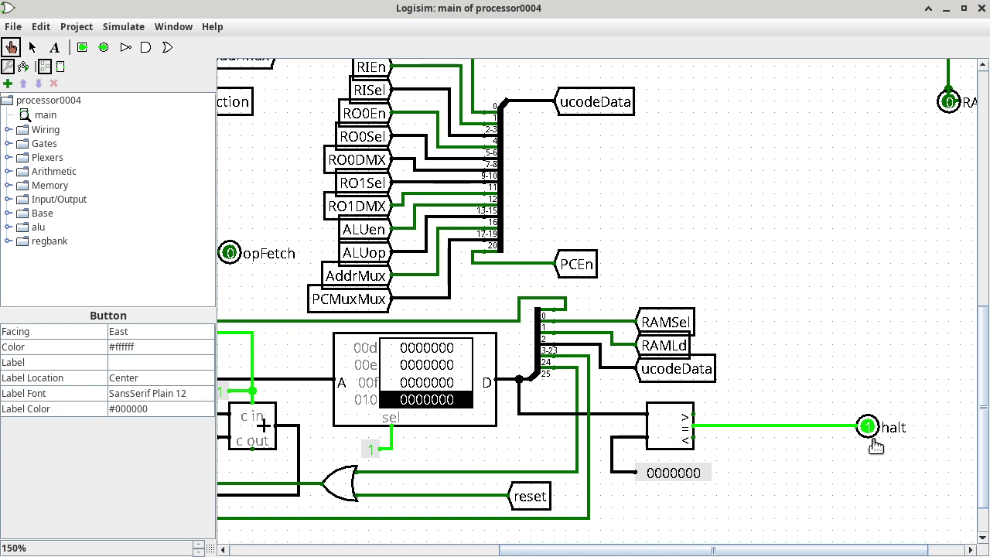
{"action": "key", "text": "alt+Tab"}
{"action": "key", "text": "alt+Tab"}
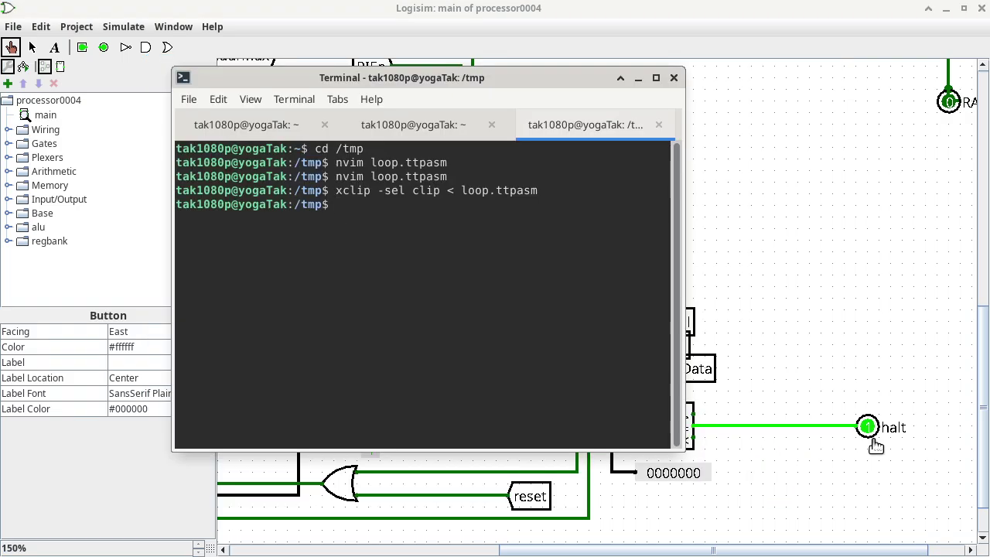
Step: Confirm loop.tsv exists with ls, then open it with 'libreoffice loop.tsv'
{"action": "type", "text": "ls loop.tsv"}
{"action": "key", "text": "Return"}
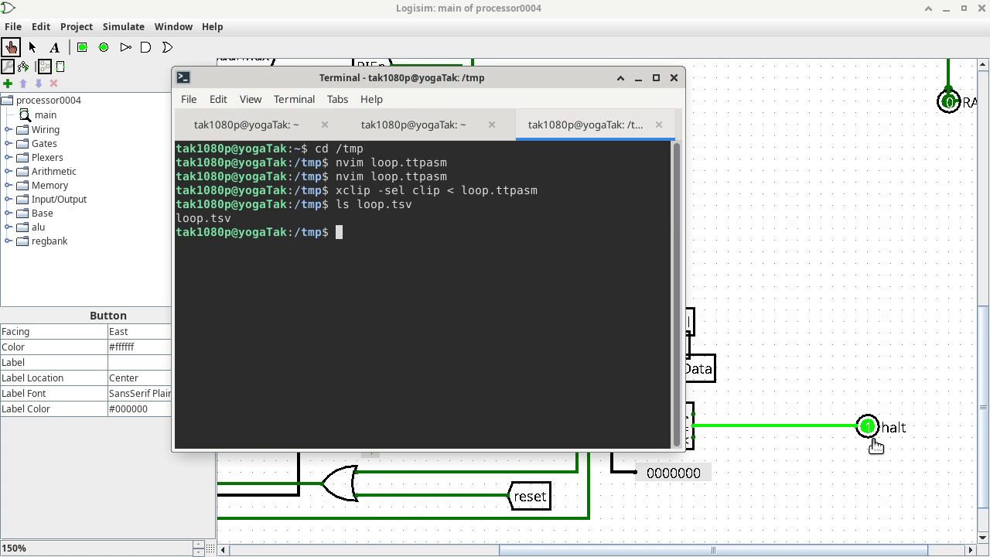
{"action": "type", "text": "lib"}
{"action": "key", "text": "BackSpace"}
{"action": "key", "text": "BackSpace"}
{"action": "key", "text": "BackSpace"}
{"action": "type", "text": "libreoffice l"}
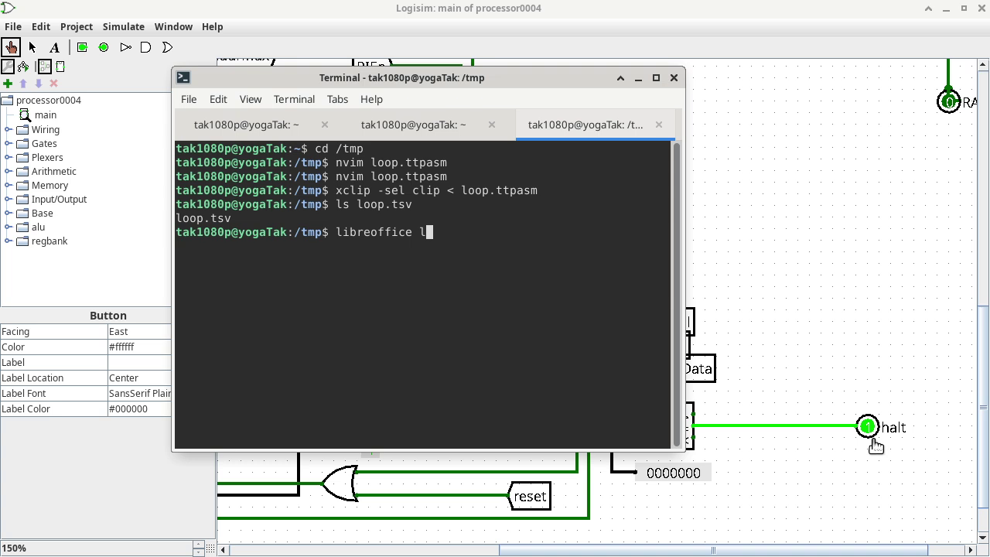
{"action": "type", "text": "oop.csv"}
{"action": "key", "text": "BackSpace"}
{"action": "key", "text": "BackSpace"}
{"action": "key", "text": "BackSpace"}
{"action": "key", "text": "BackSpace"}
{"action": "type", "text": "tsv"}
{"action": "key", "text": "Return"}
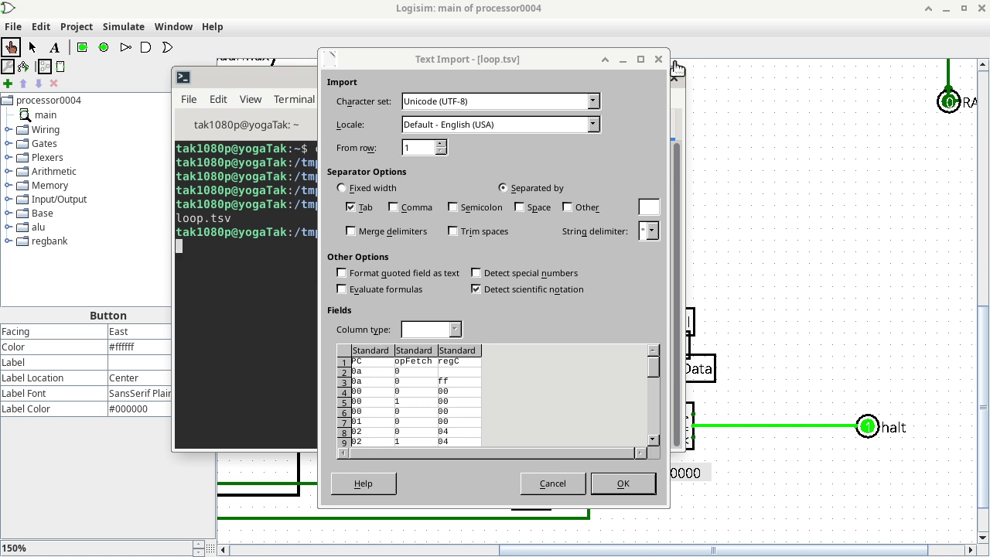
Step: Import loop.tsv as tab-separated, zoom in, and select trace rows A5:C8
{"action": "left_click", "coordinate": [625, 112]}
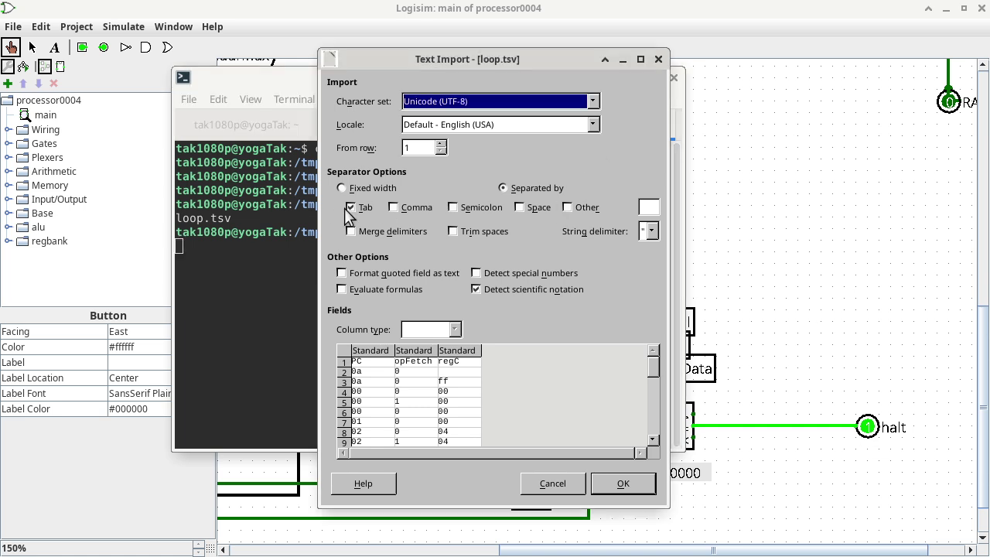
{"action": "left_click", "coordinate": [625, 481]}
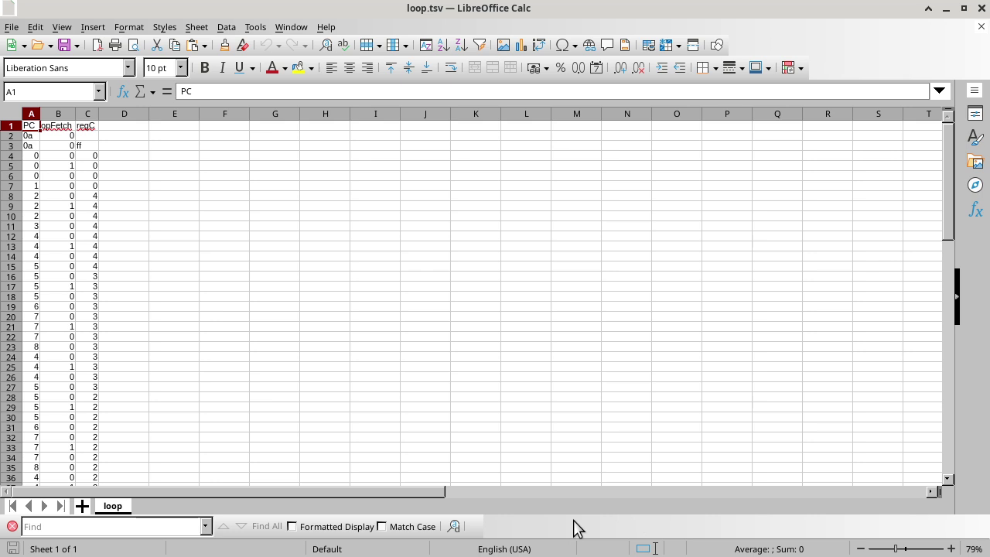
{"action": "left_click", "coordinate": [922, 549]}
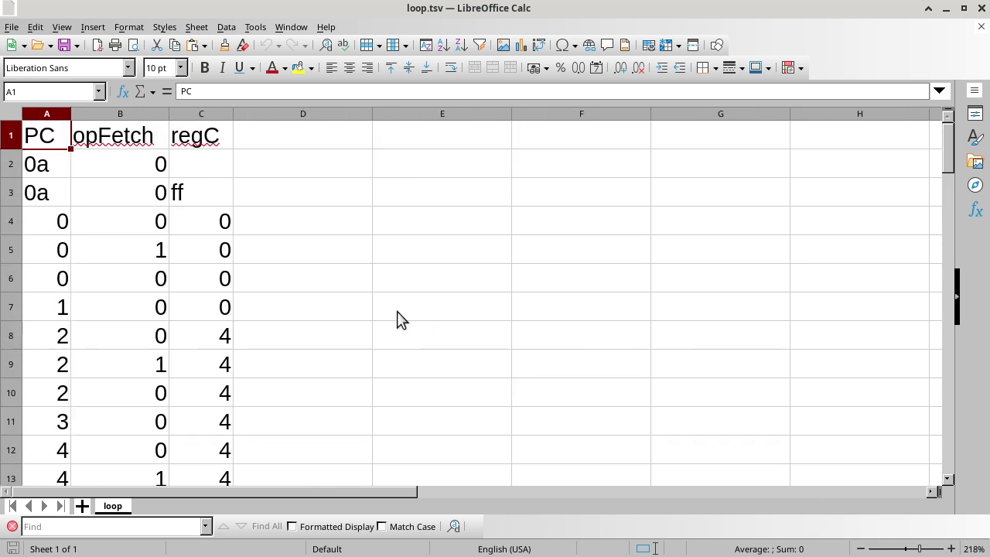
{"action": "left_click", "coordinate": [199, 136]}
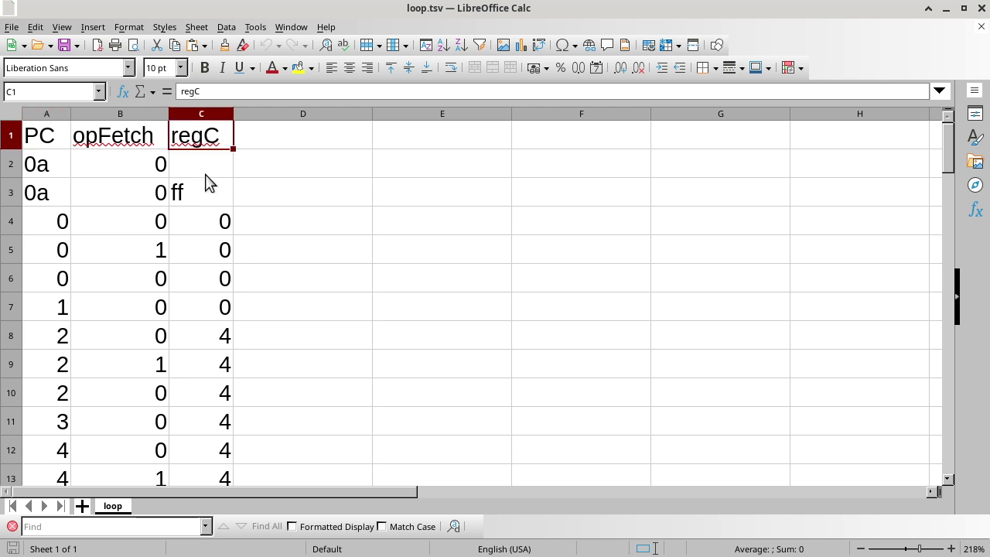
{"action": "left_click", "coordinate": [223, 341]}
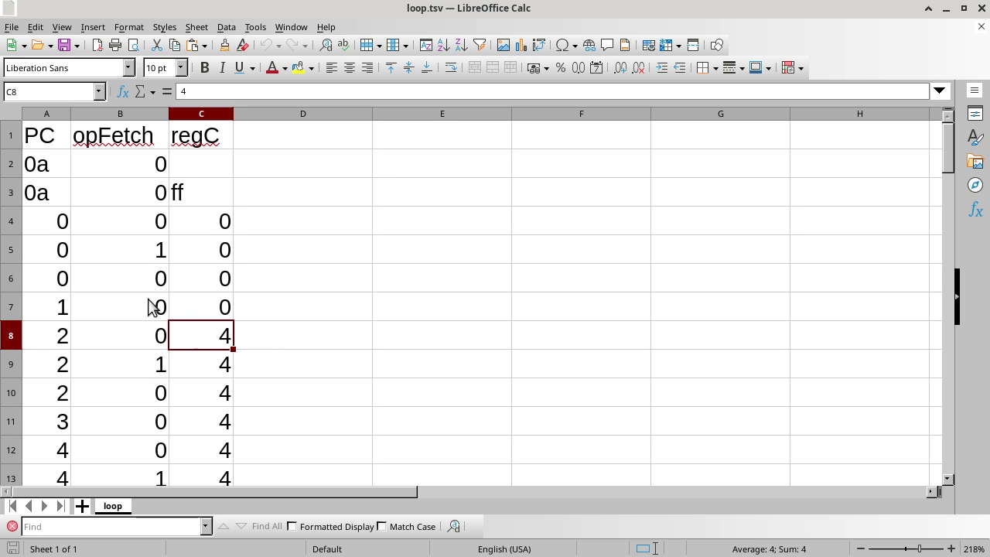
{"action": "left_click", "coordinate": [44, 258]}
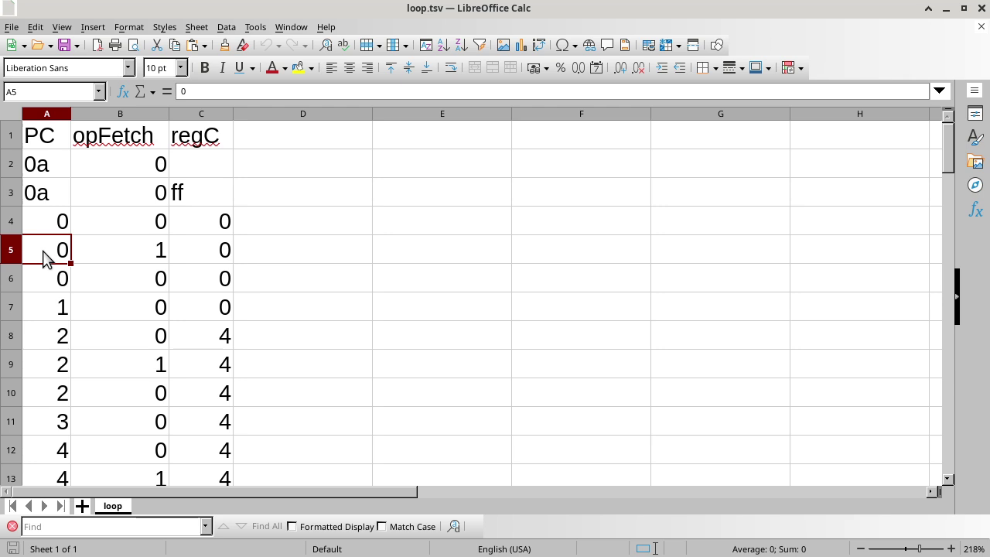
{"action": "left_click", "coordinate": [227, 335], "text": "shift"}
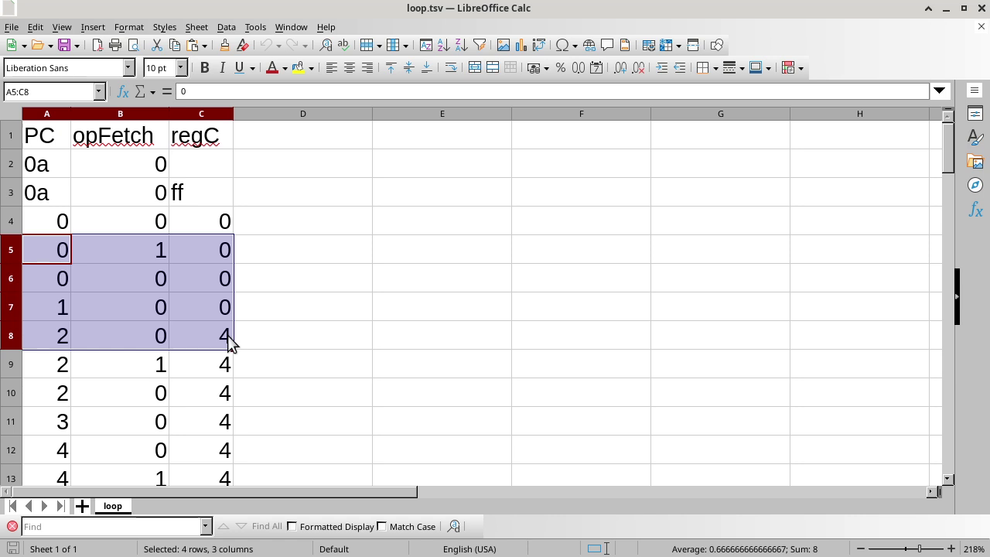
{"action": "key", "text": "alt+Tab"}
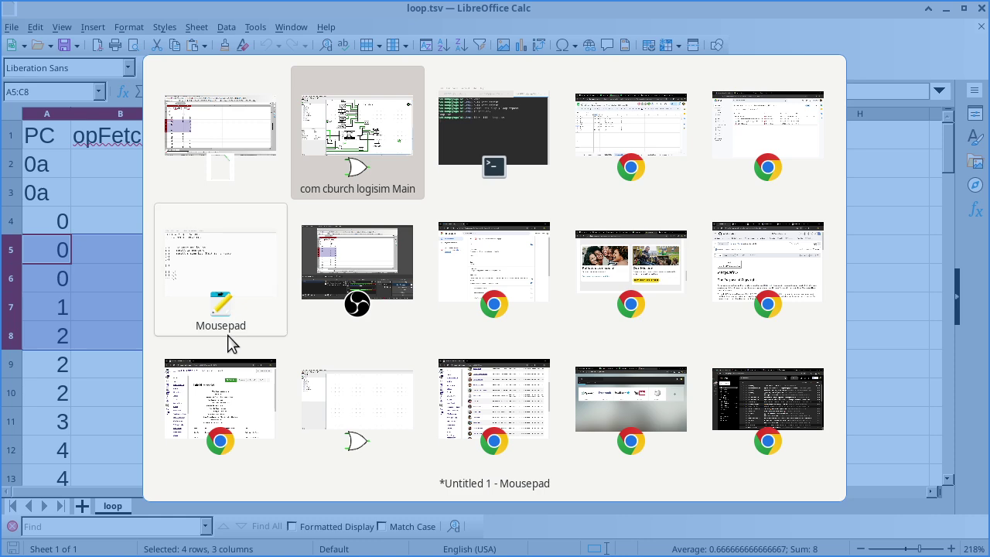
Step: Show the loop program on the Google Sheets source sheet, then return to the Calc trace
{"action": "key", "text": "alt+Tab"}
{"action": "key", "text": "alt+Tab"}
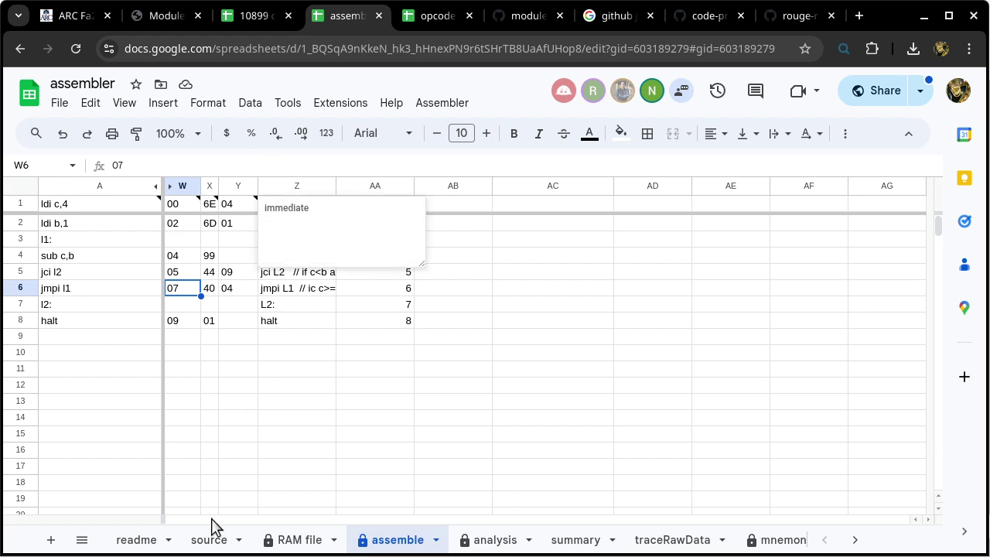
{"action": "left_click", "coordinate": [210, 544]}
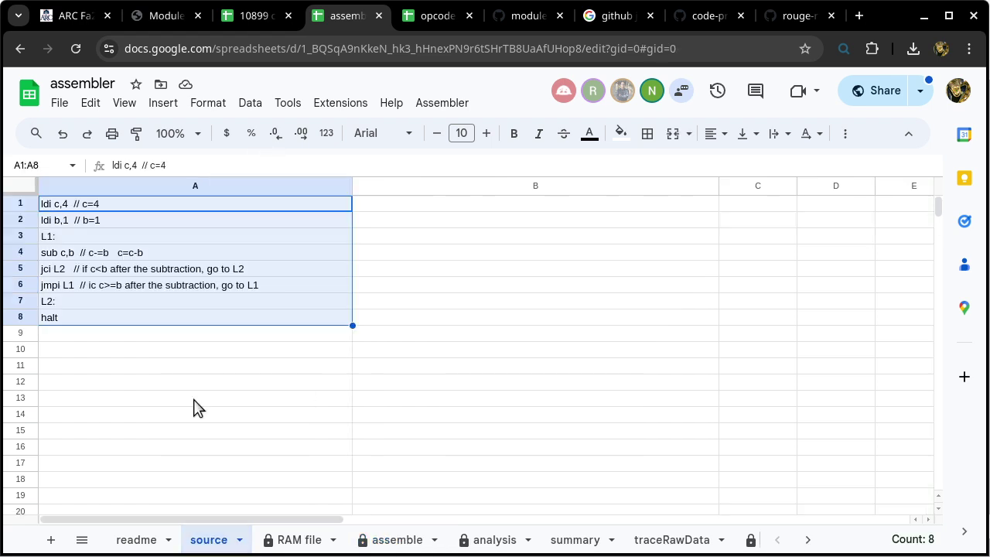
{"action": "left_click", "coordinate": [133, 206]}
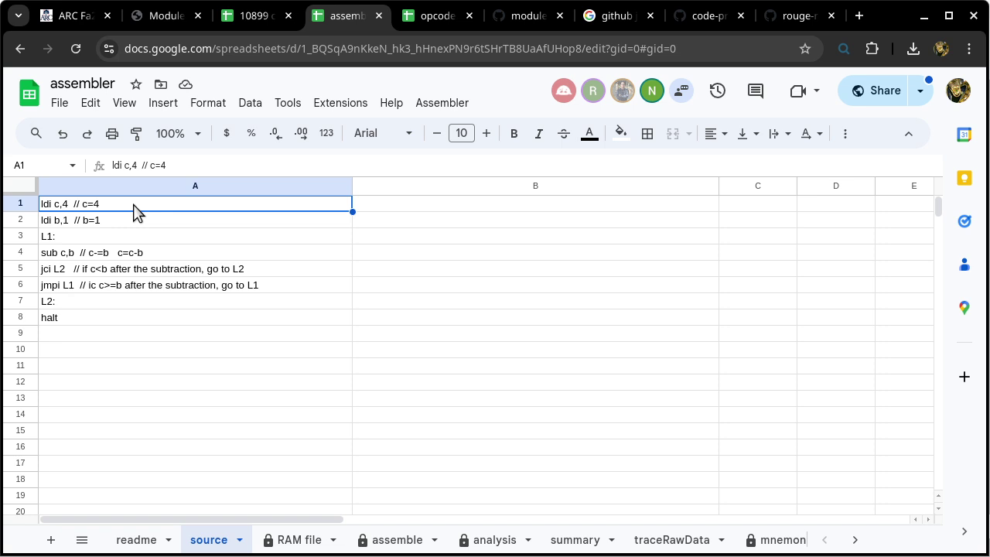
{"action": "key", "text": "alt+Tab"}
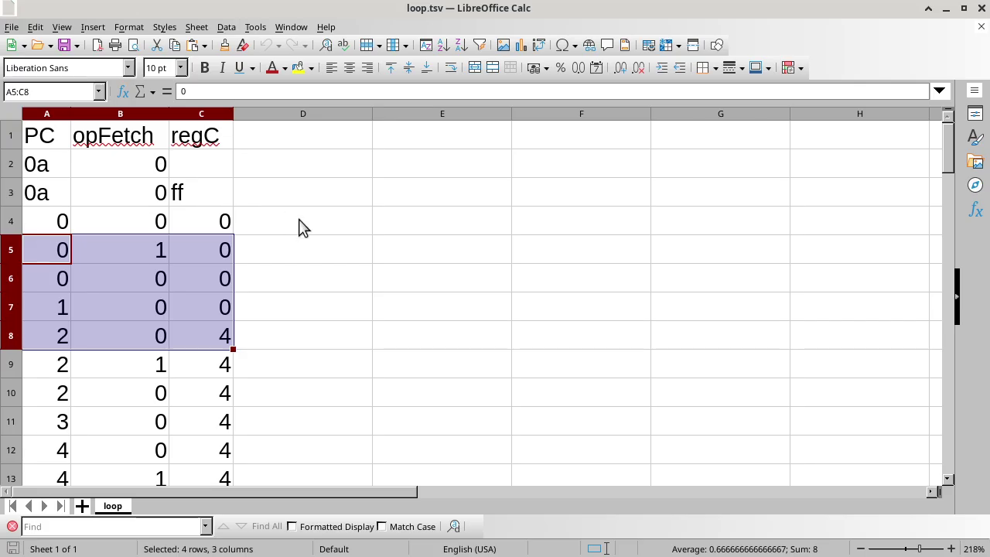
Step: Select C15:C16, where regC drops from 4 to 3 in the trace
{"action": "scroll", "coordinate": [302, 227], "scroll_direction": "down", "scroll_amount": 3}
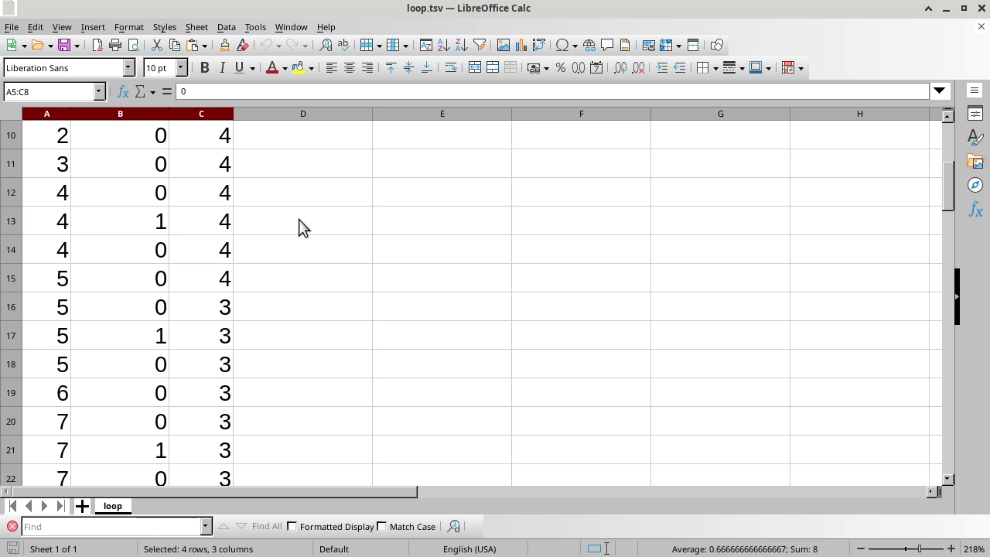
{"action": "left_click", "coordinate": [229, 312]}
{"action": "left_click", "coordinate": [222, 286], "text": "shift"}
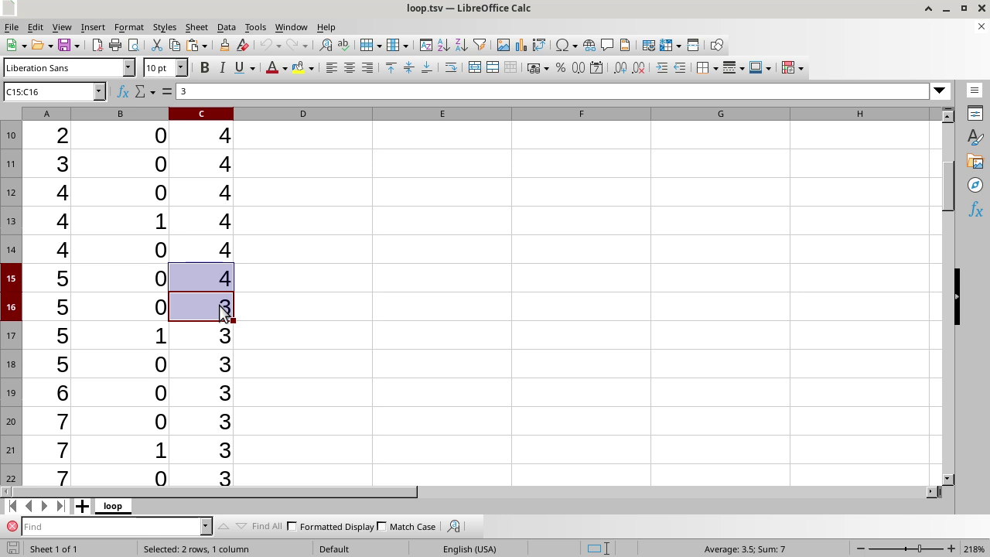
{"action": "left_click", "coordinate": [222, 309]}
Step: Select trace rows 13 to 16 across columns A to C, then switch back to Google Sheets
{"action": "left_click", "coordinate": [44, 230], "text": "shift"}
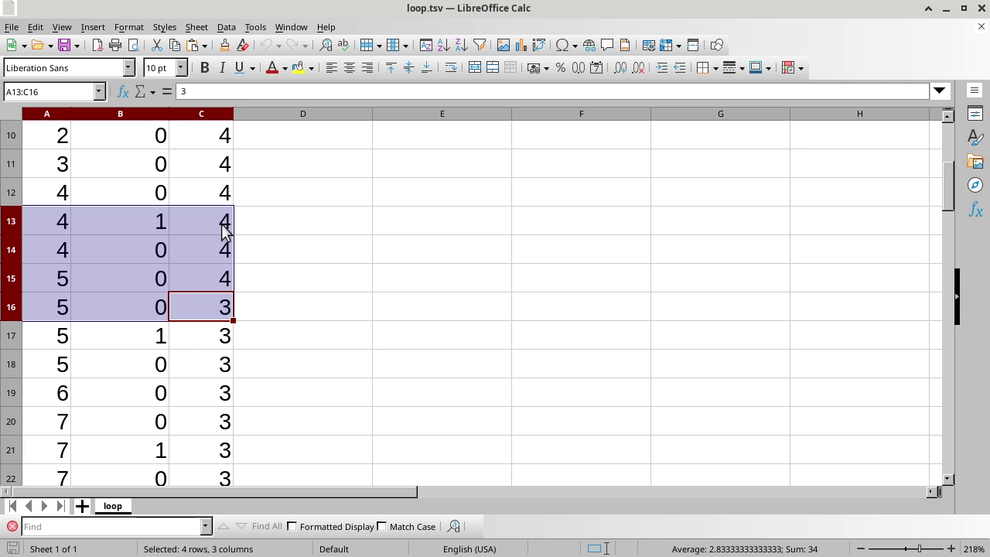
{"action": "left_click", "coordinate": [50, 230]}
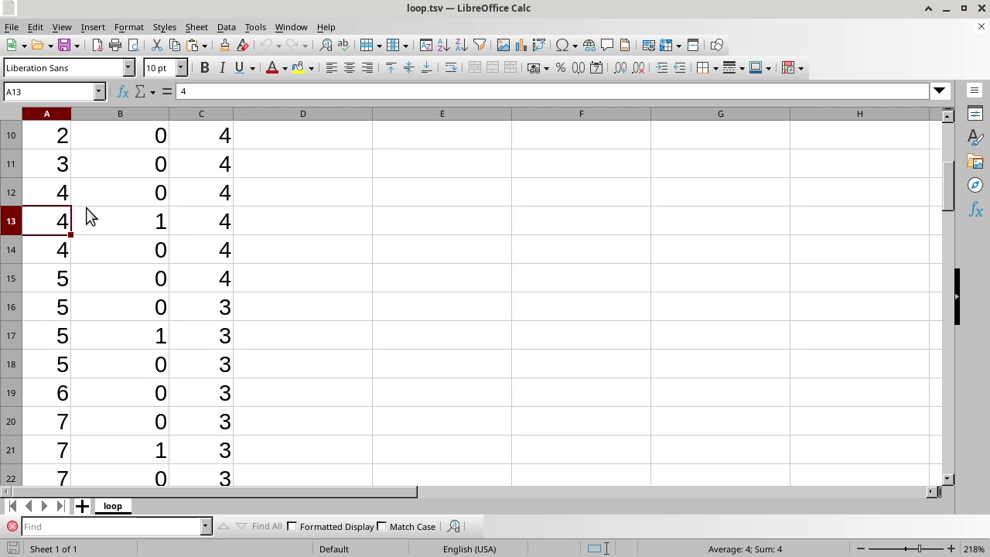
{"action": "left_click", "coordinate": [226, 315], "text": "shift"}
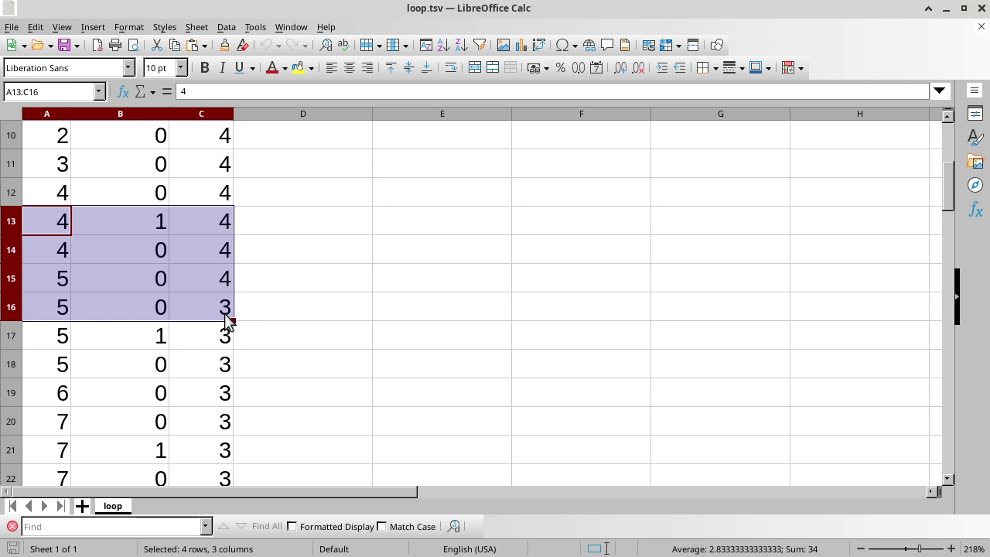
{"action": "key", "text": "alt+Tab"}
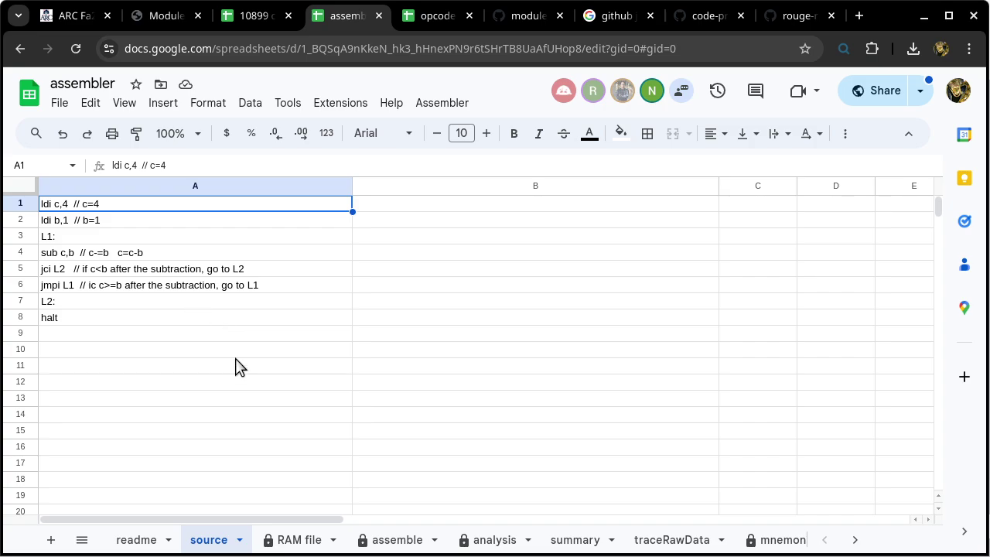
Step: On the assemble sheet, confirm sub c,b in A4 assembles to bytes 04 99
{"action": "left_click", "coordinate": [398, 541]}
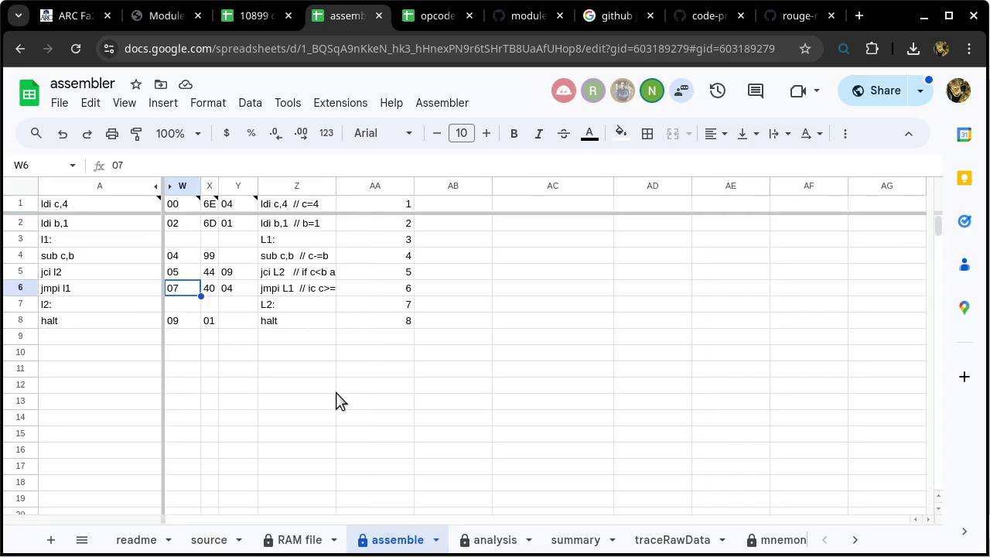
{"action": "left_click", "coordinate": [177, 262]}
{"action": "left_click", "coordinate": [107, 264]}
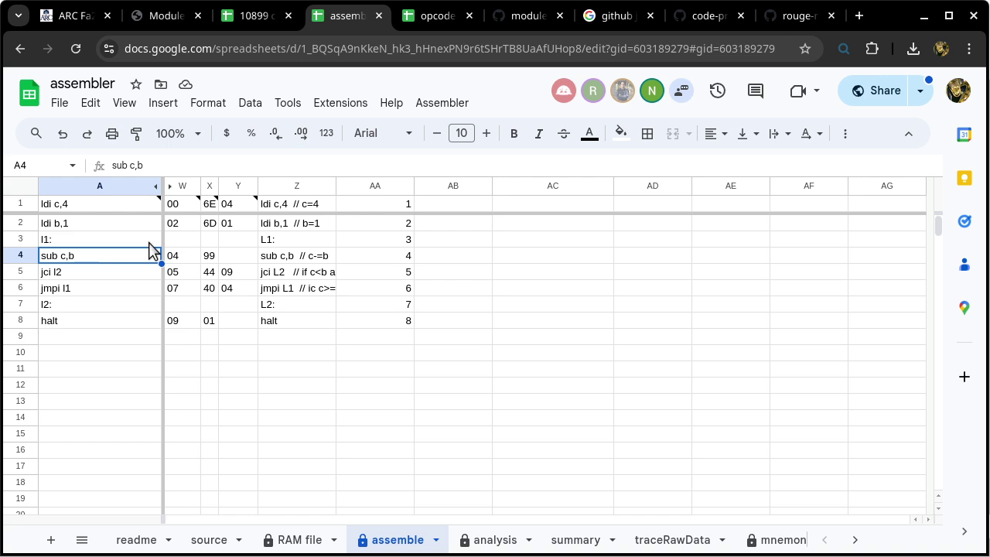
{"action": "key", "text": "alt+Tab"}
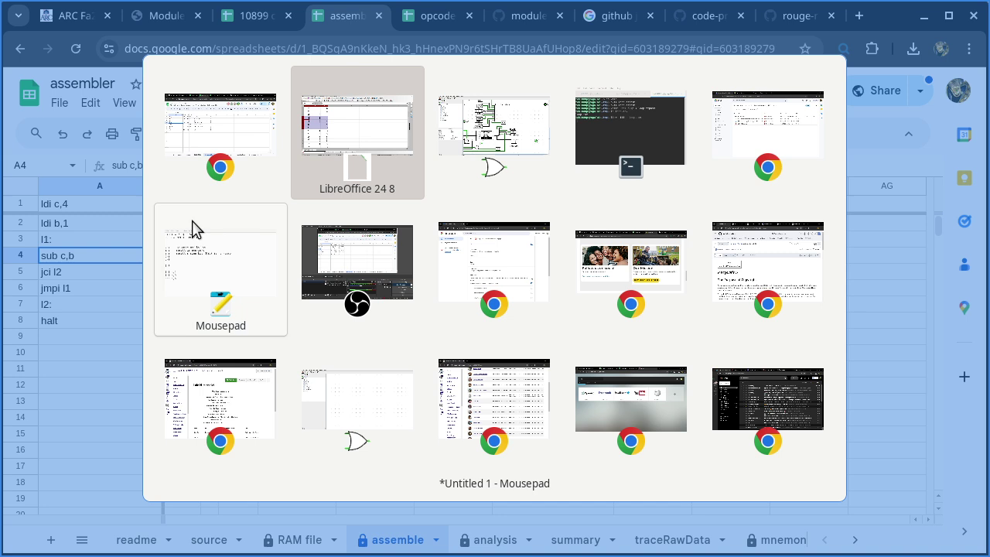
Step: In Logisim, poke the reset button to zero regB, regC and the flags, then return to the terminal
{"action": "key", "text": "alt+Tab"}
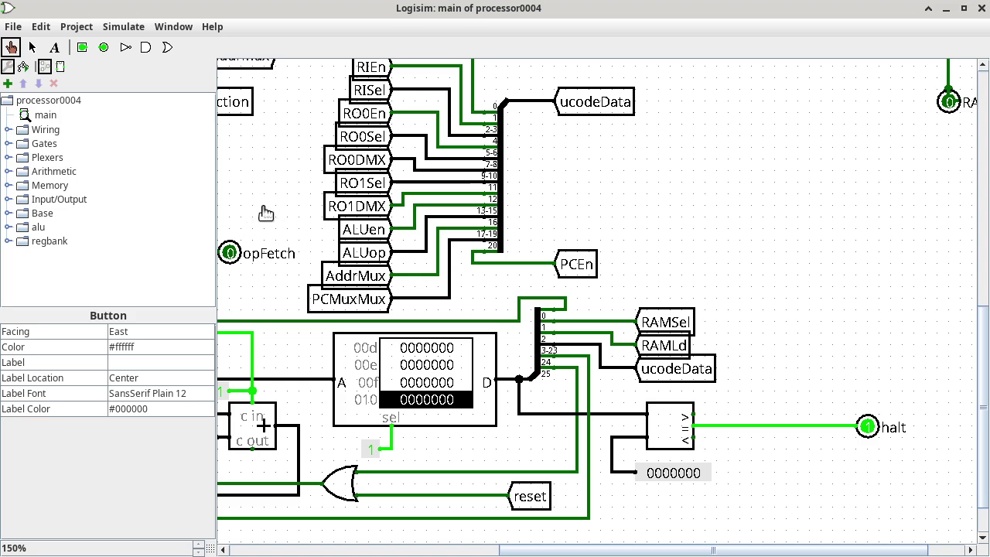
{"action": "left_click", "coordinate": [127, 25]}
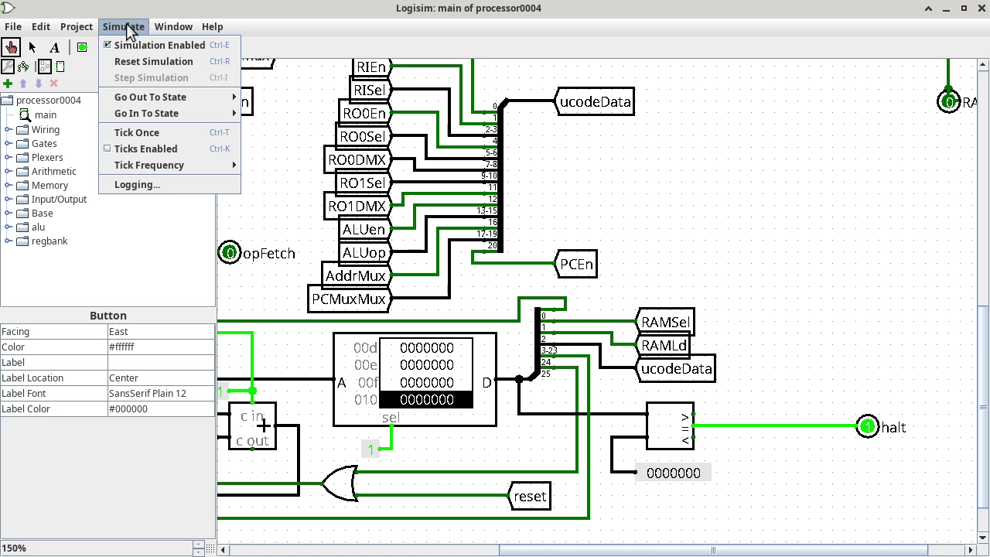
{"action": "left_click", "coordinate": [128, 25]}
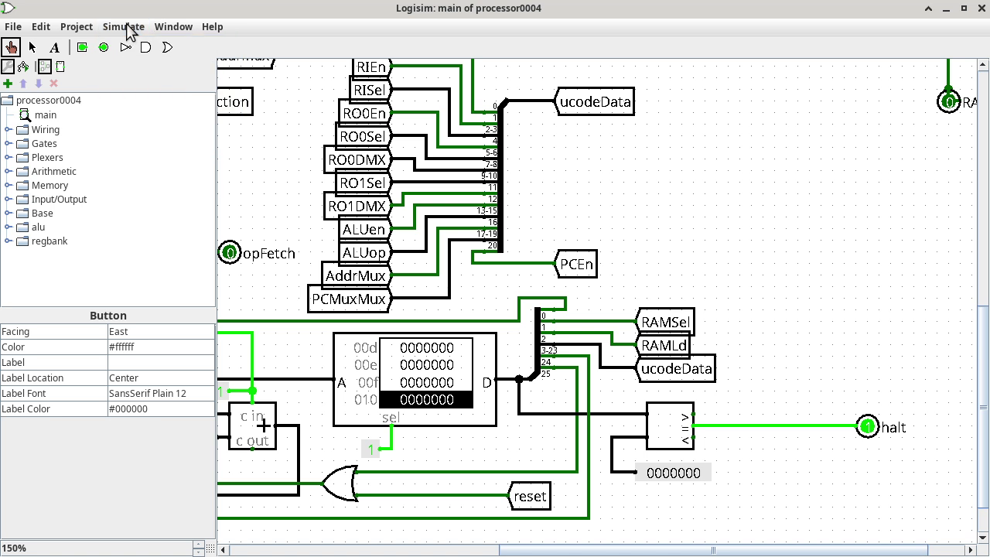
{"action": "left_click", "coordinate": [982, 103]}
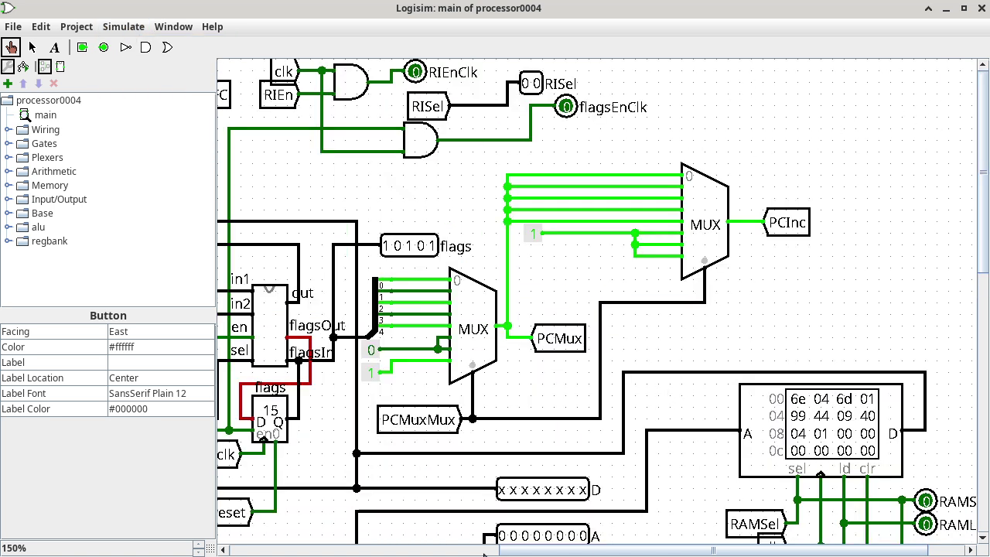
{"action": "left_click", "coordinate": [426, 550]}
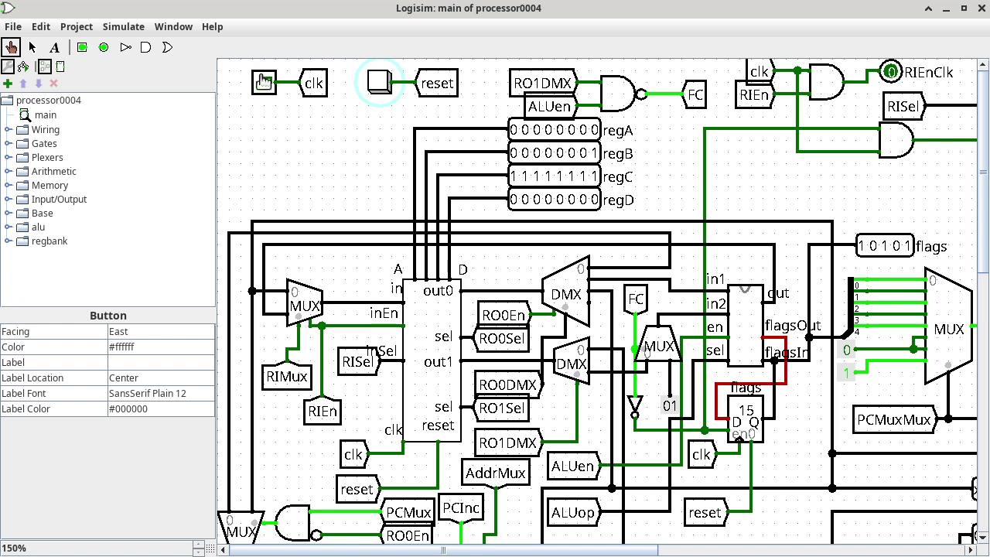
{"action": "left_click", "coordinate": [379, 84]}
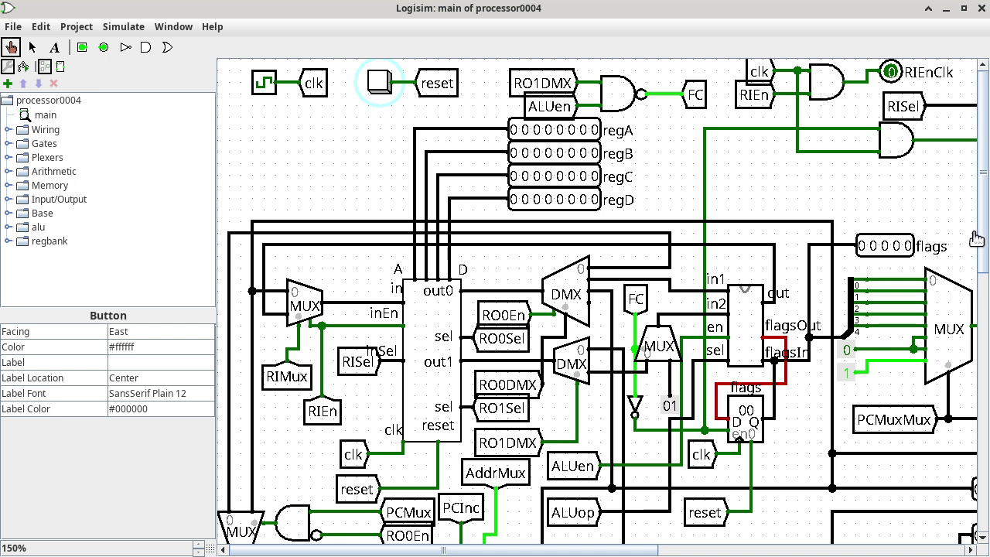
{"action": "scroll", "coordinate": [978, 239], "scroll_direction": "down", "scroll_amount": 10}
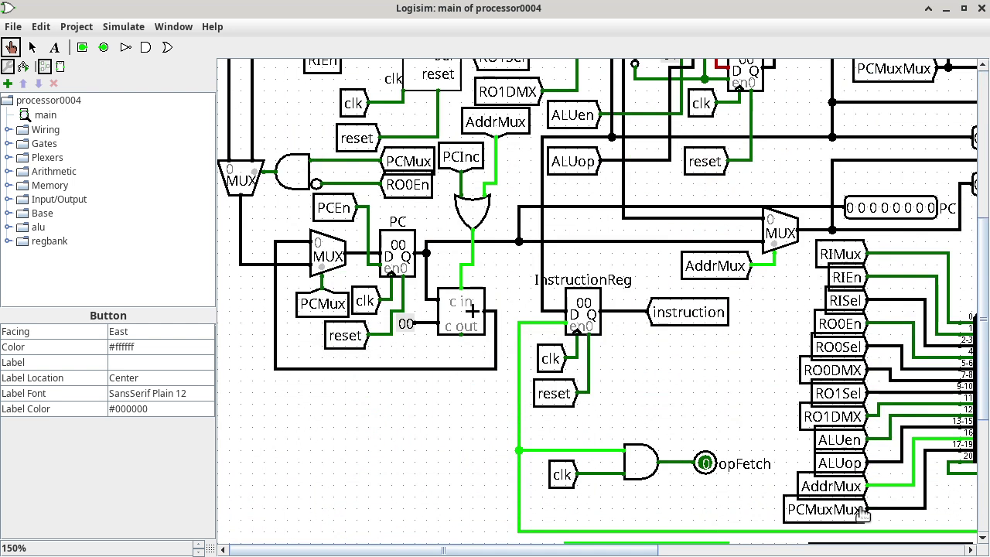
{"action": "left_click", "coordinate": [874, 551]}
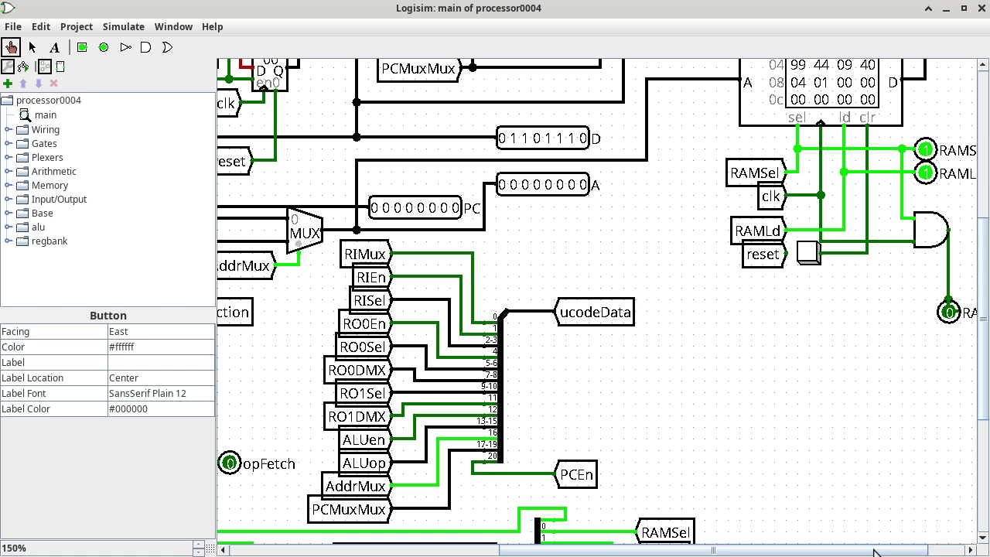
{"action": "key", "text": "alt+Tab"}
{"action": "key", "text": "alt+Tab"}
{"action": "key", "text": "alt+Tab"}
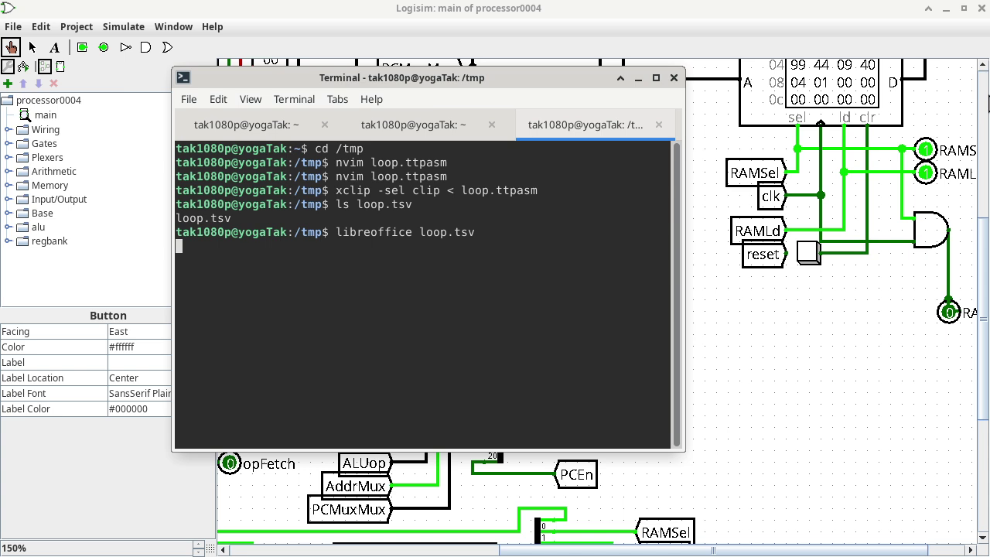
Step: Set Logisim's log file to /tmp/loop.tsv, overwriting the existing file, and close the logging window
{"action": "left_click", "coordinate": [848, 9]}
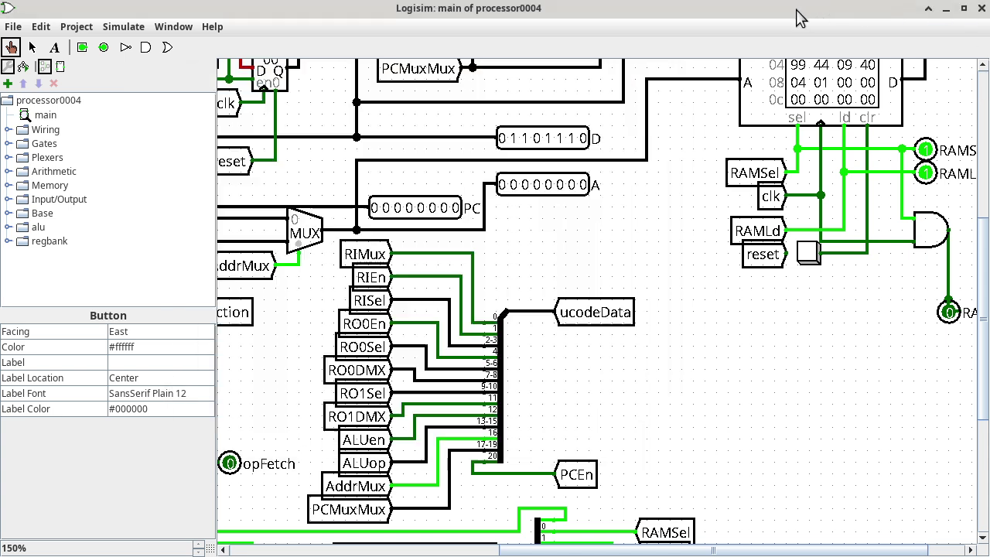
{"action": "left_click", "coordinate": [122, 28]}
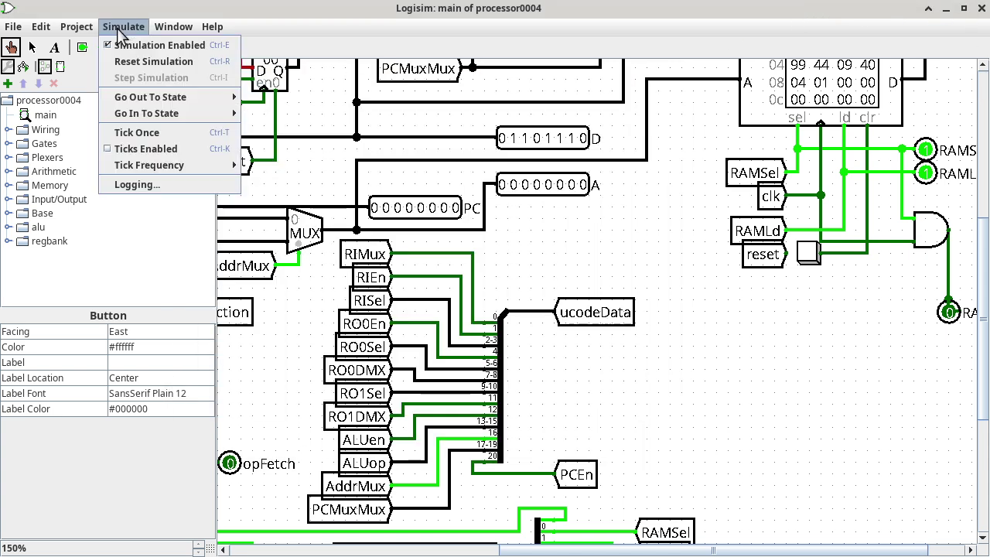
{"action": "left_click", "coordinate": [133, 183]}
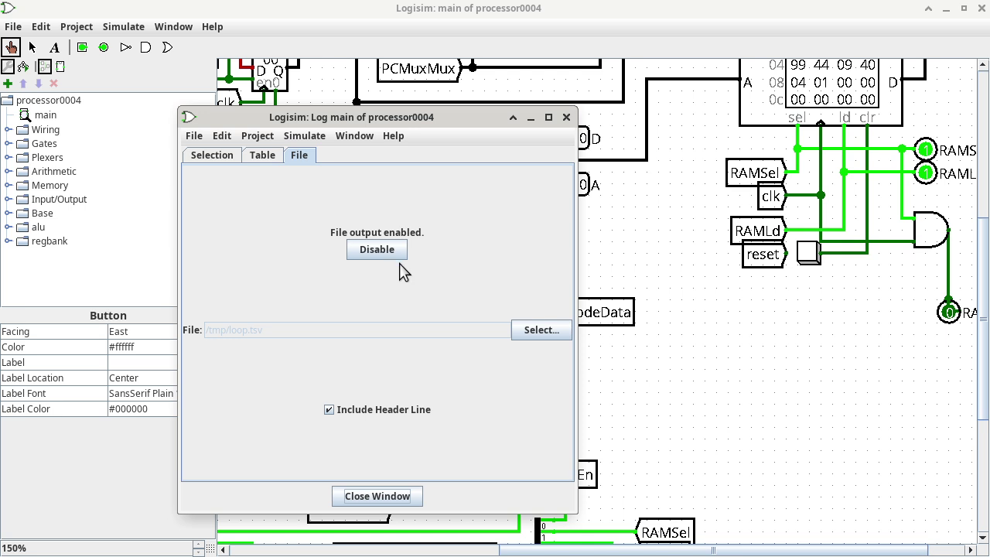
{"action": "left_click", "coordinate": [531, 333]}
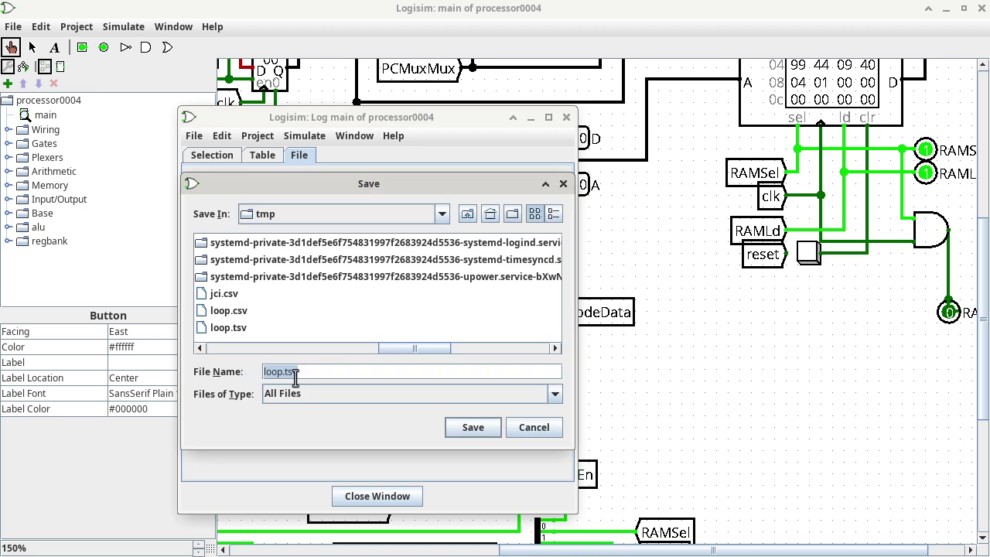
{"action": "left_click", "coordinate": [472, 428]}
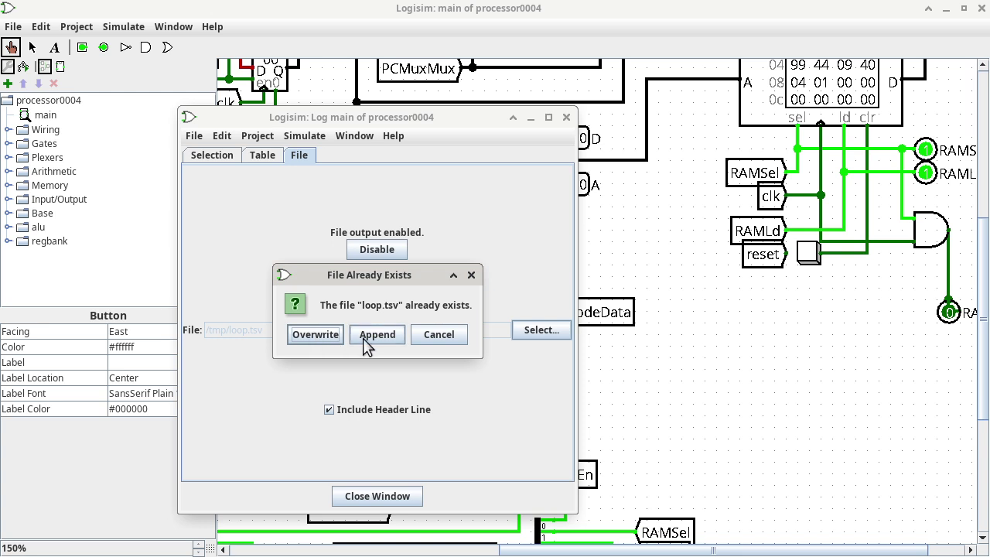
{"action": "left_click", "coordinate": [330, 337]}
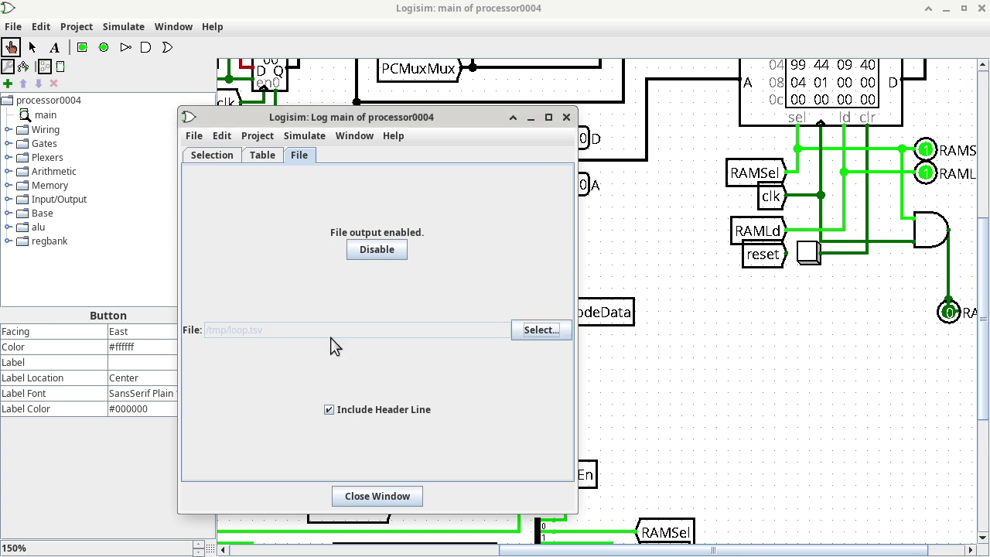
{"action": "left_click", "coordinate": [407, 497]}
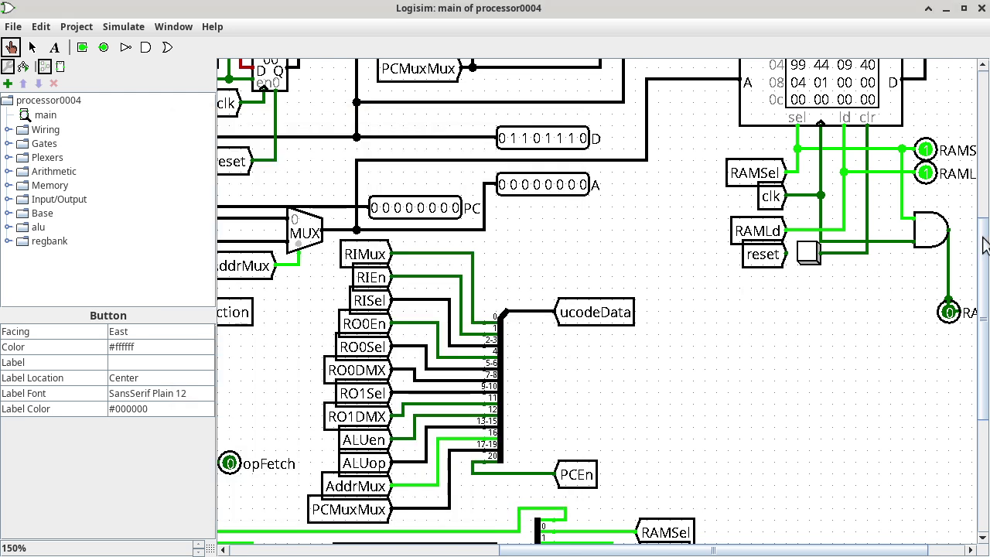
{"action": "scroll", "coordinate": [986, 230], "scroll_direction": "up", "scroll_amount": 2}
{"action": "left_click_drag", "start_coordinate": [987, 227], "coordinate": [988, 180]}
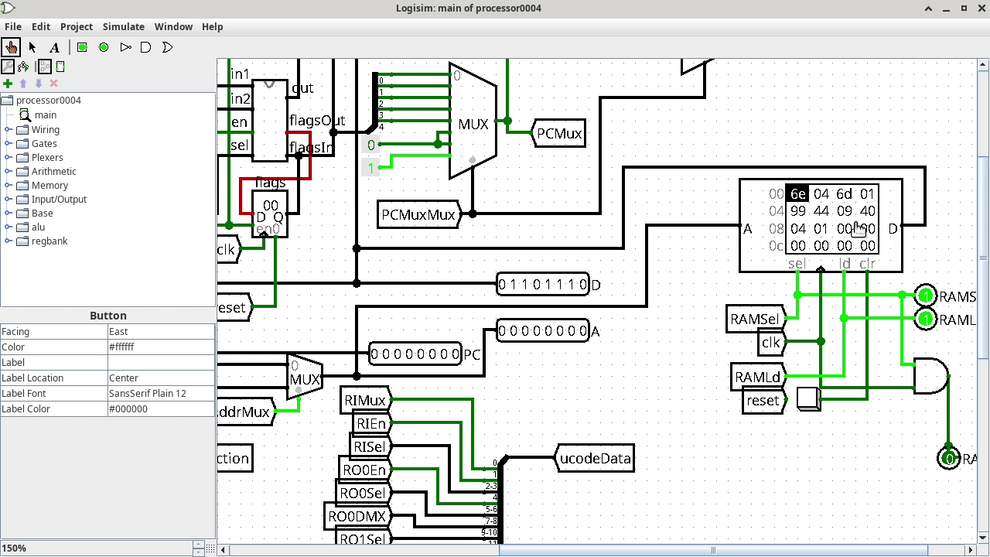
Step: Replace the RAM byte at address 01 with 10 instead of 04
{"action": "left_click", "coordinate": [822, 196]}
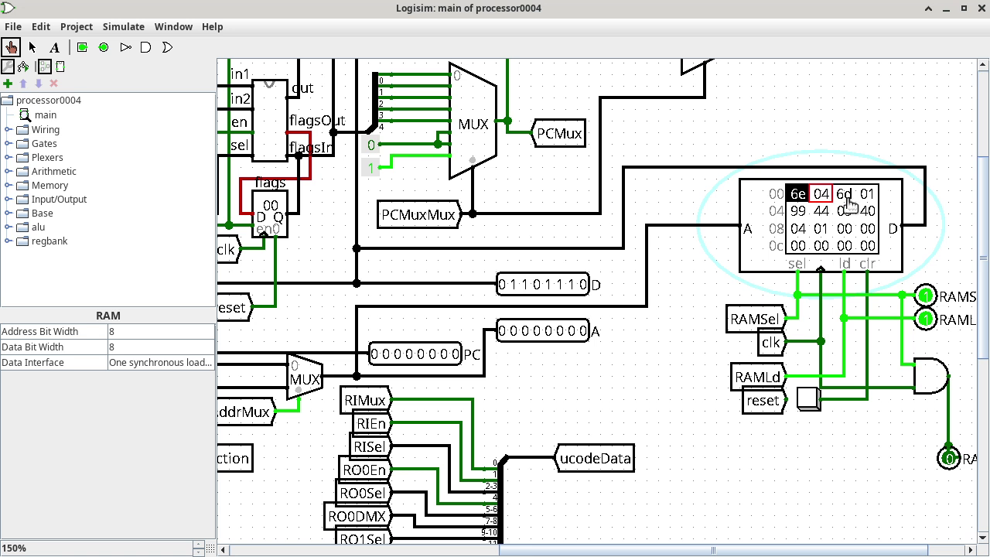
{"action": "left_click", "coordinate": [870, 196]}
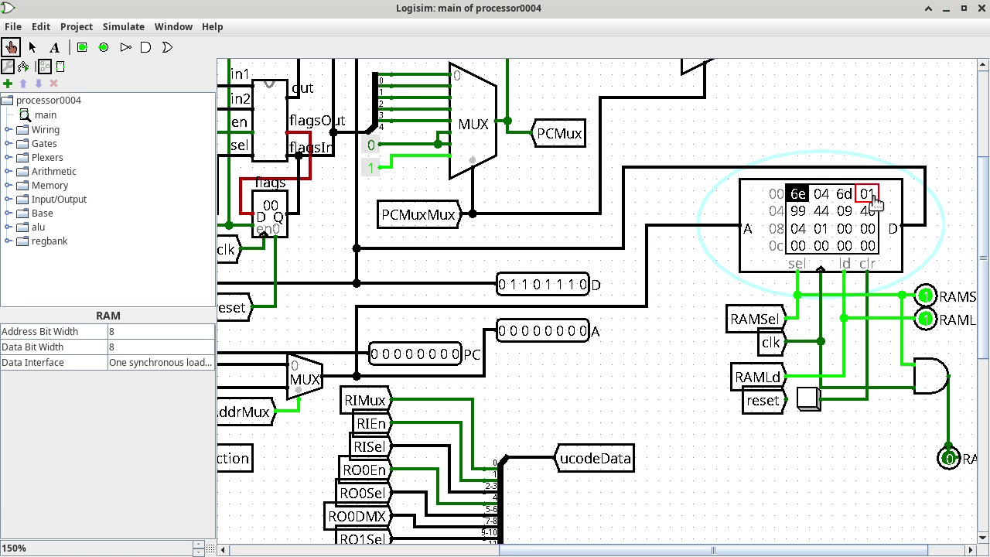
{"action": "left_click", "coordinate": [824, 195]}
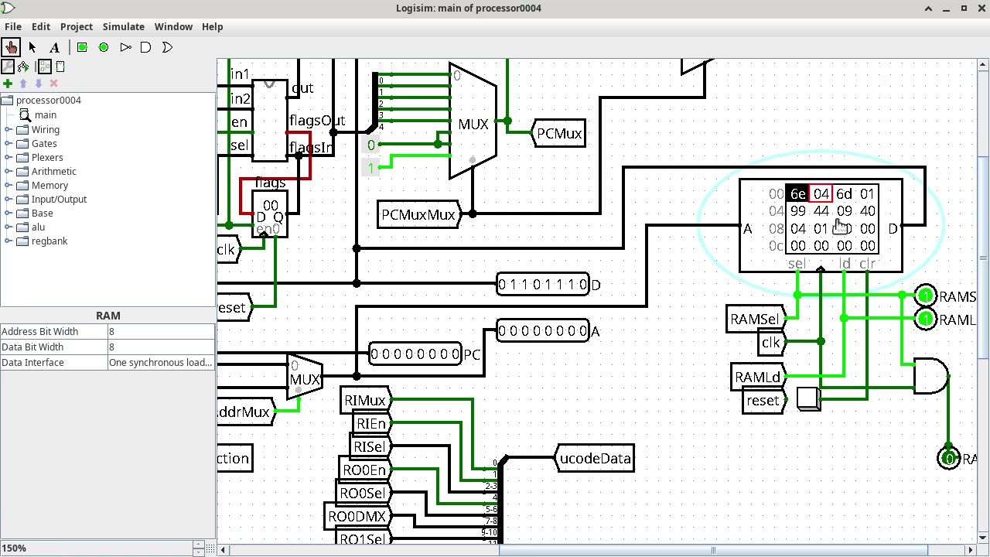
{"action": "type", "text": "10"}
Step: Poke the reset button so regA to regD, the flags and PC read zero
{"action": "left_click_drag", "start_coordinate": [986, 178], "coordinate": [987, 56]}
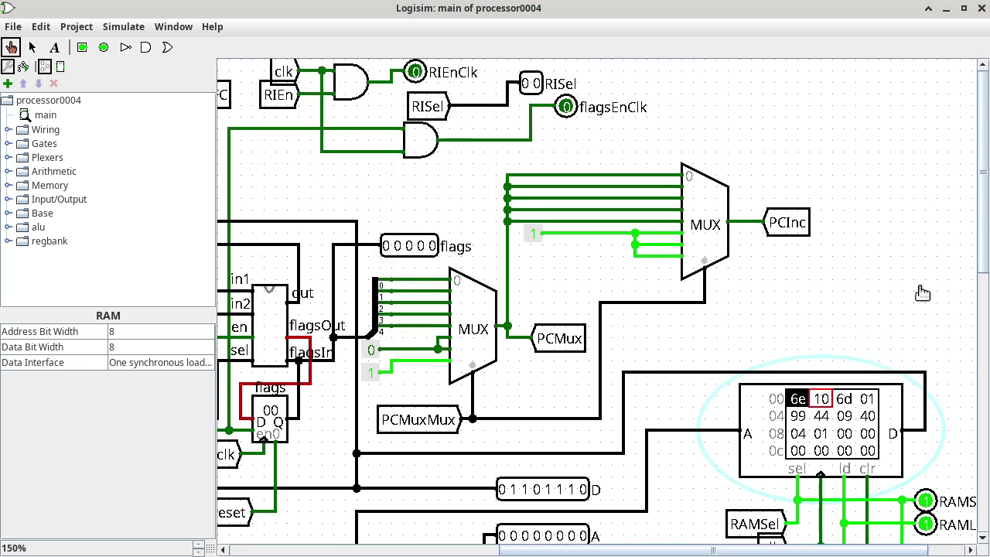
{"action": "left_click", "coordinate": [451, 554]}
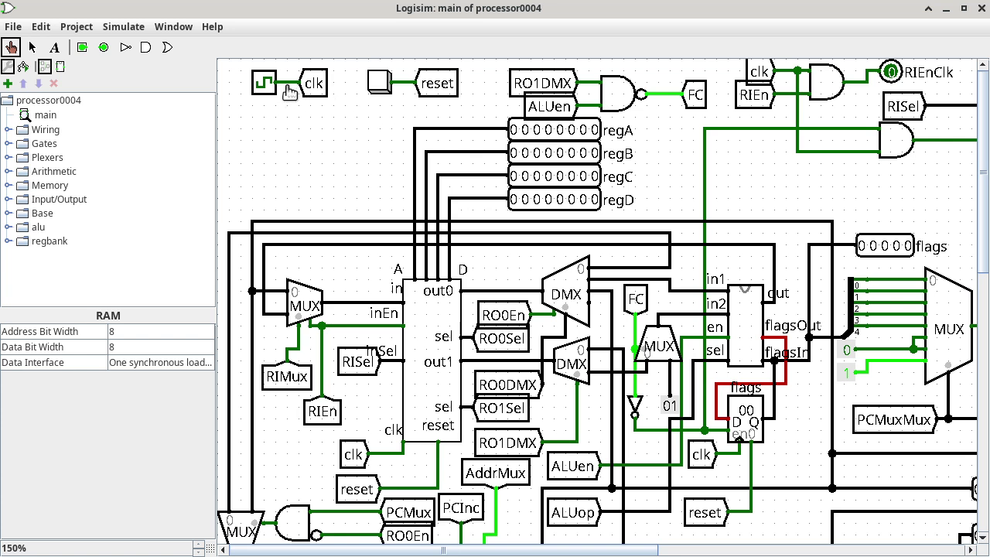
{"action": "left_click", "coordinate": [380, 80]}
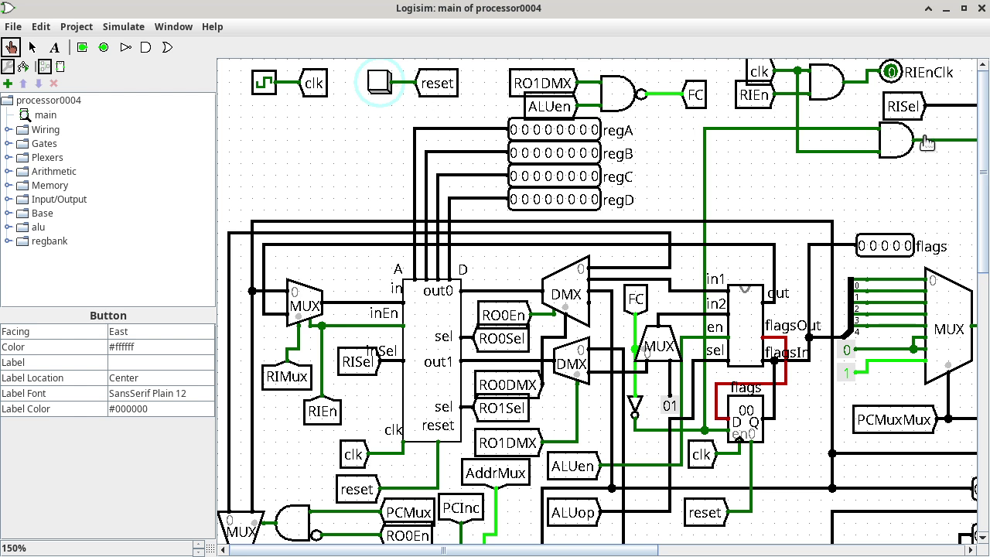
{"action": "left_click_drag", "start_coordinate": [984, 171], "coordinate": [953, 188]}
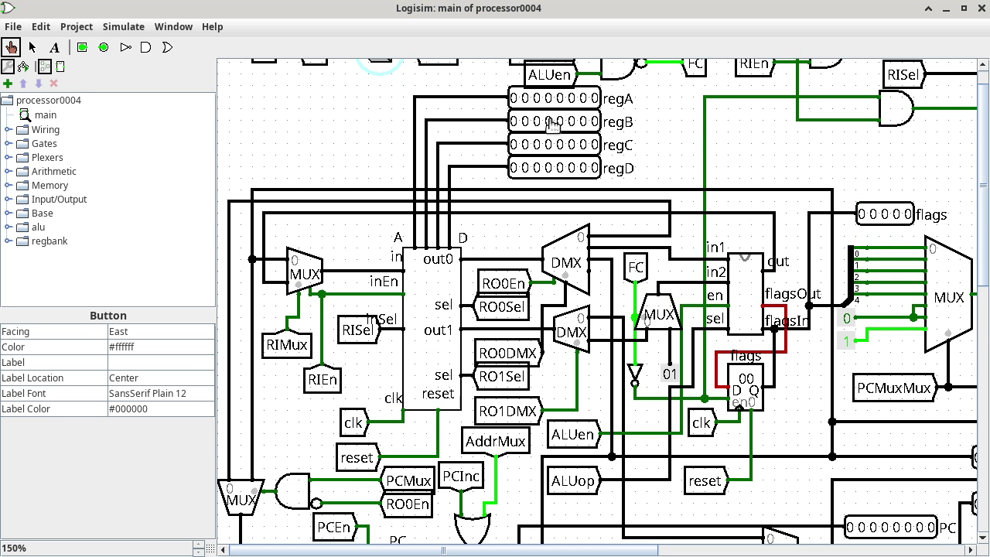
Step: Run the clock at 256 Hz until regC reads 11111111 and PC 00001010, then switch to the terminal
{"action": "left_click", "coordinate": [174, 28]}
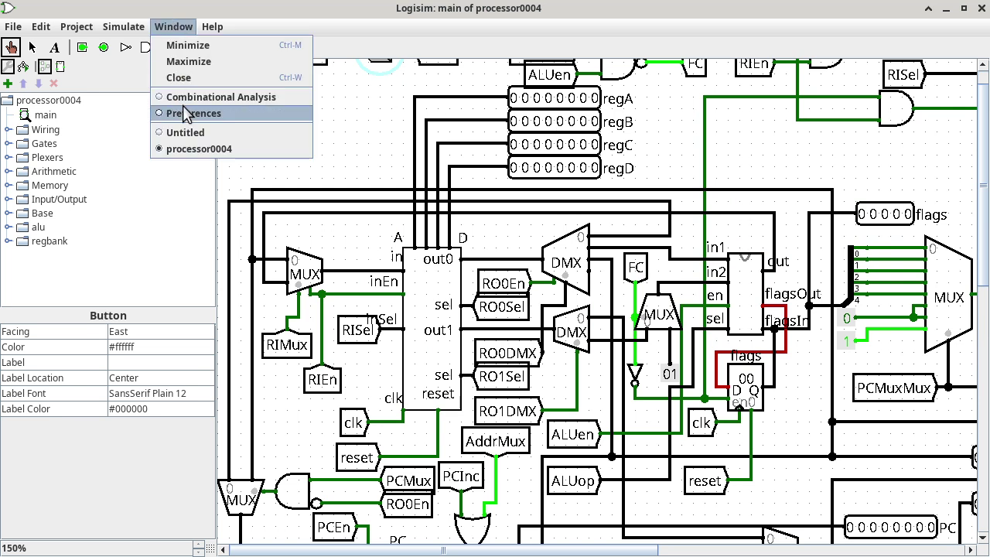
{"action": "mouse_move", "coordinate": [123, 26]}
{"action": "mouse_move", "coordinate": [227, 166]}
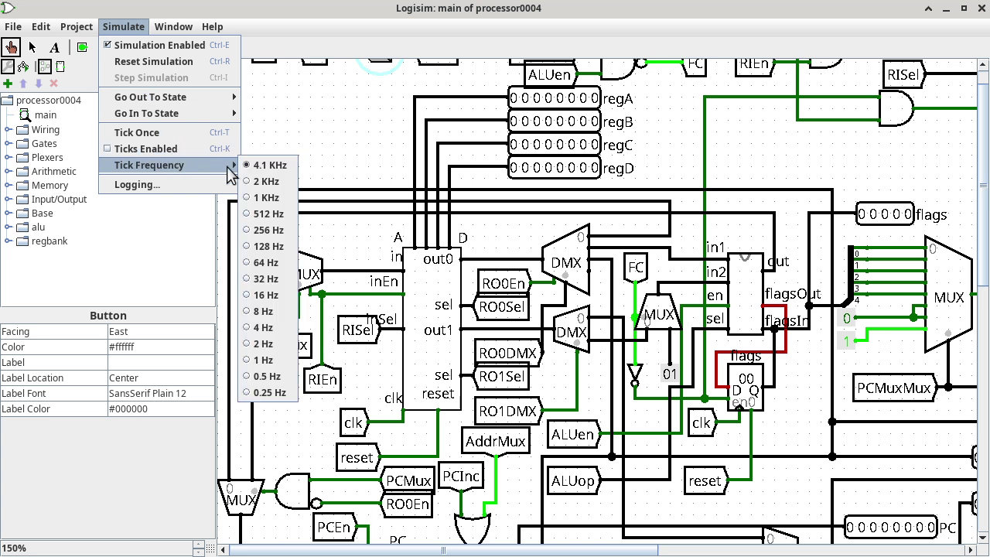
{"action": "left_click", "coordinate": [278, 234]}
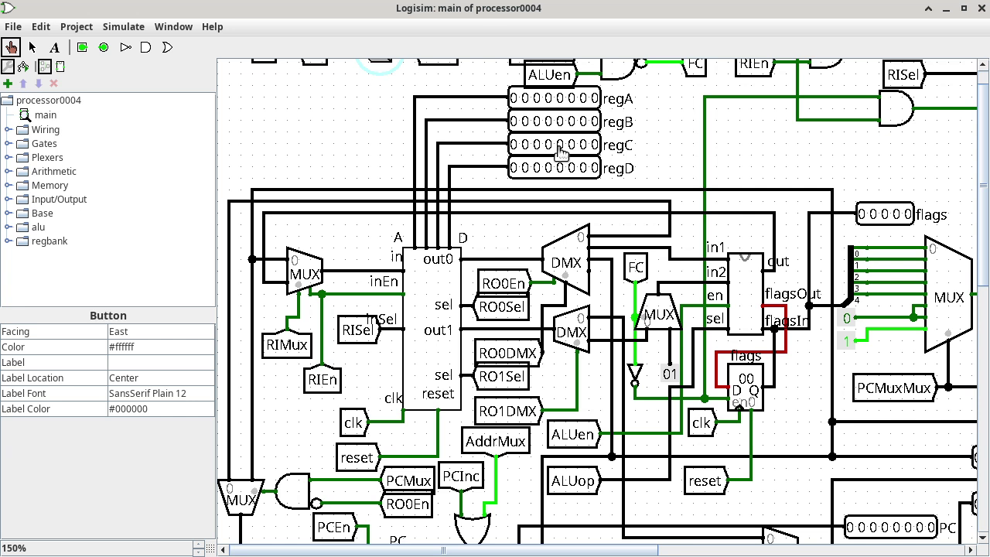
{"action": "key", "text": "ctrl+k"}
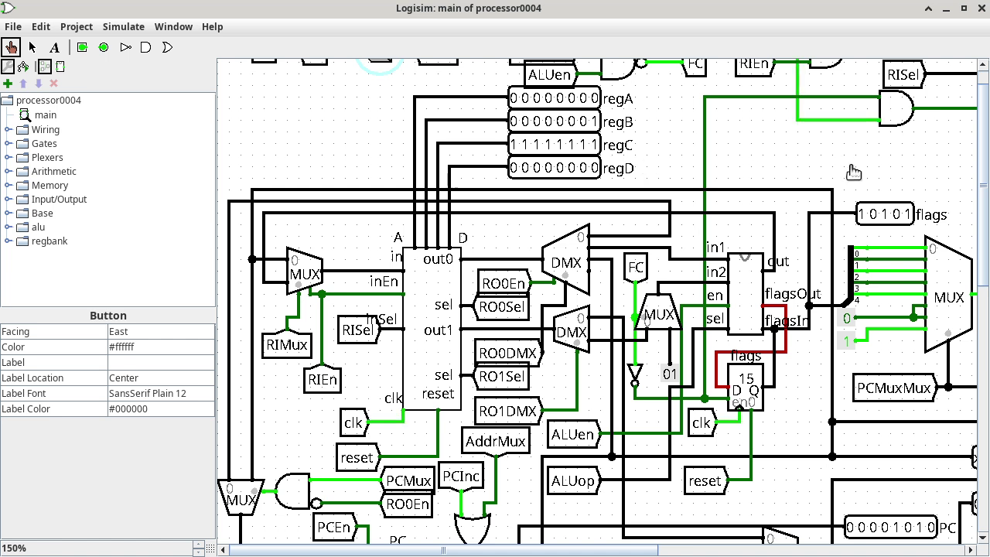
{"action": "key", "text": "alt+Tab"}
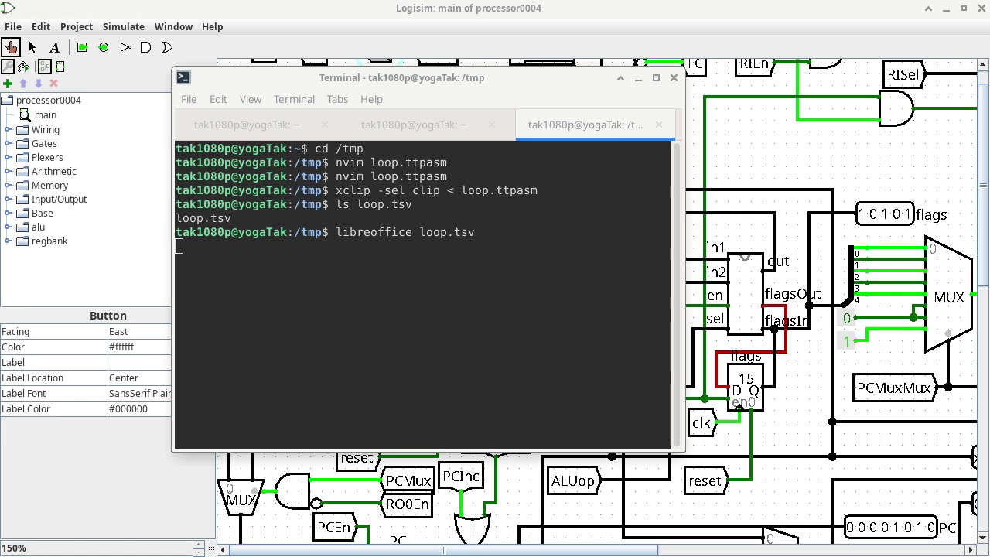
Step: In the terminal, cancel the running command and rerun the libreoffice loop.tsv command
{"action": "left_click", "coordinate": [392, 269]}
{"action": "key", "text": "ctrl+c"}
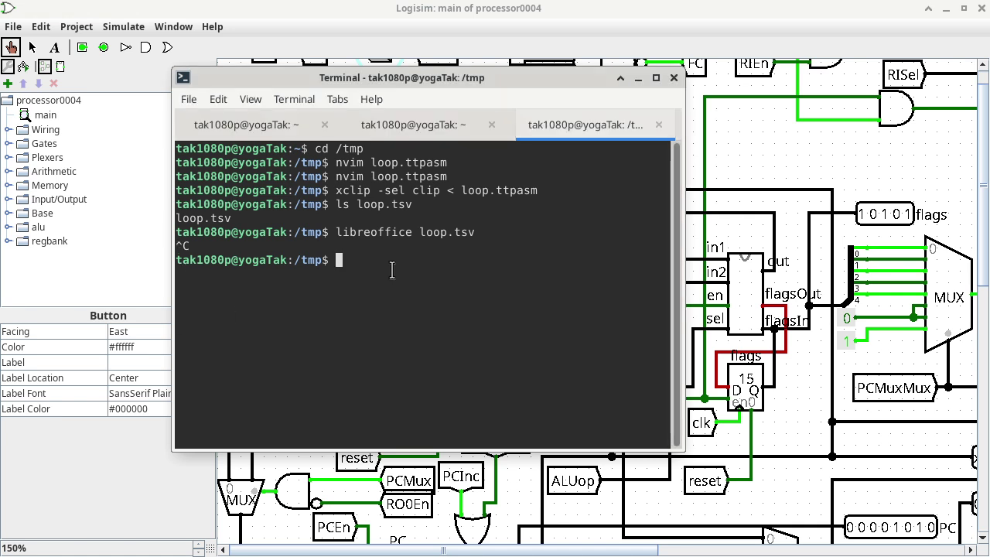
{"action": "key", "text": "Up"}
{"action": "key", "text": "Return"}
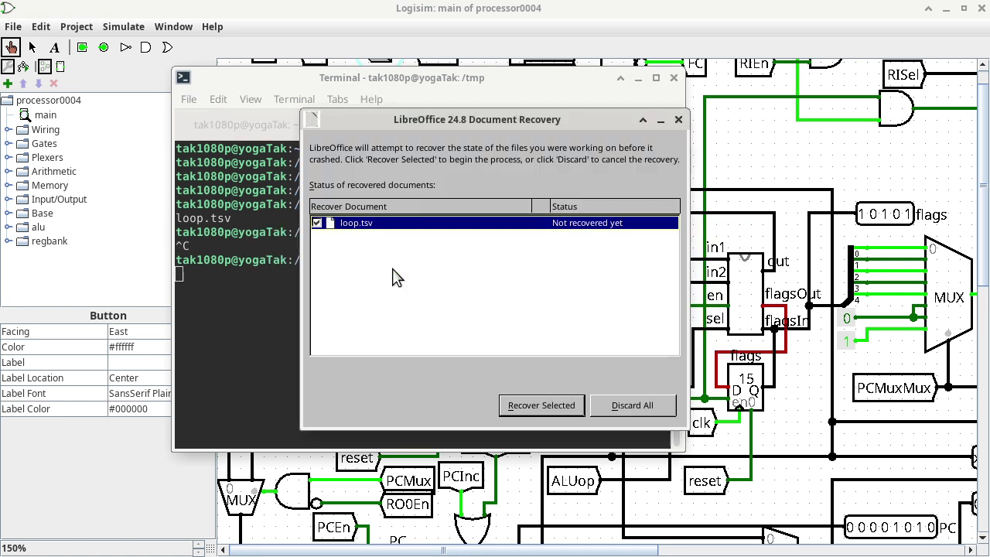
Step: Discard the recovery data and import loop.tsv as tab-separated columns A to C
{"action": "left_click", "coordinate": [634, 405]}
{"action": "left_click", "coordinate": [569, 315]}
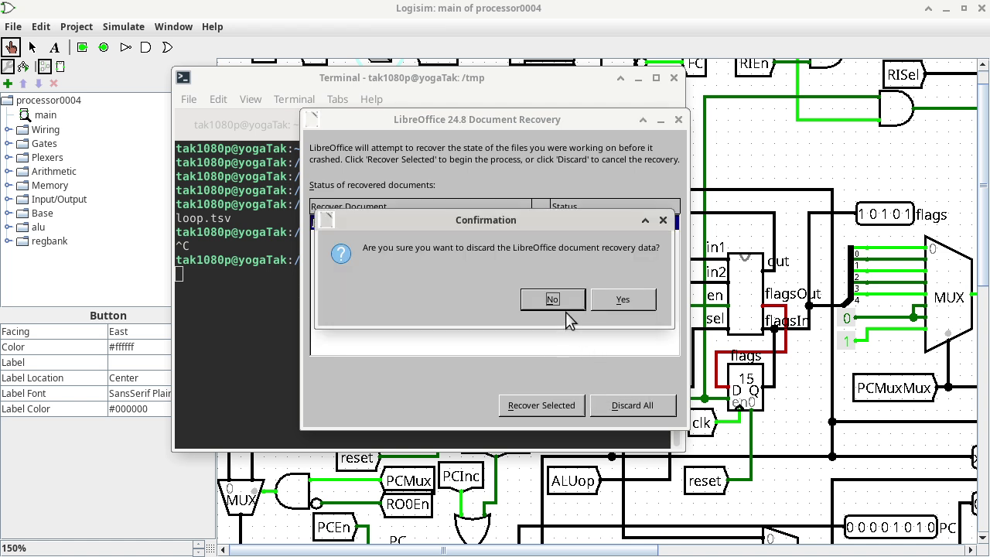
{"action": "left_click", "coordinate": [623, 300]}
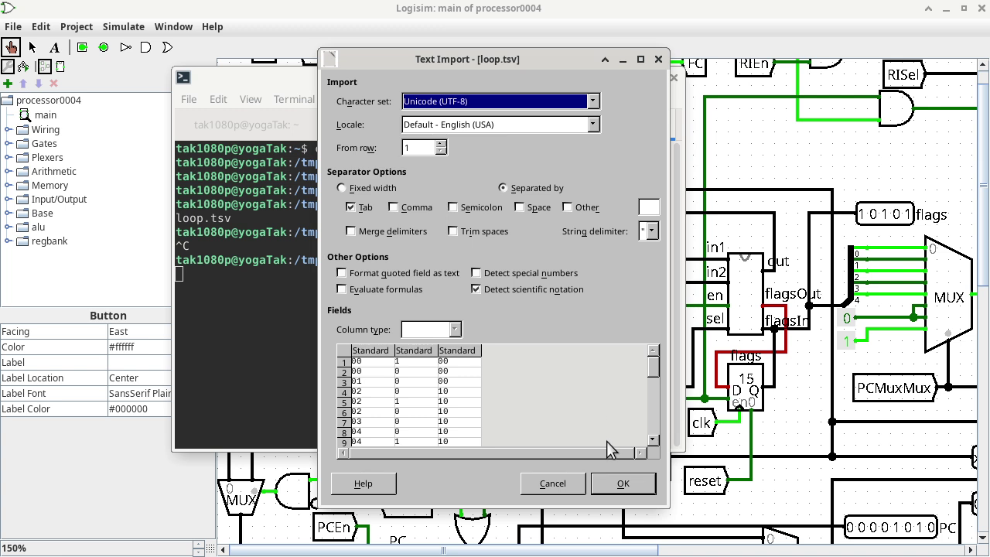
{"action": "left_click", "coordinate": [644, 481]}
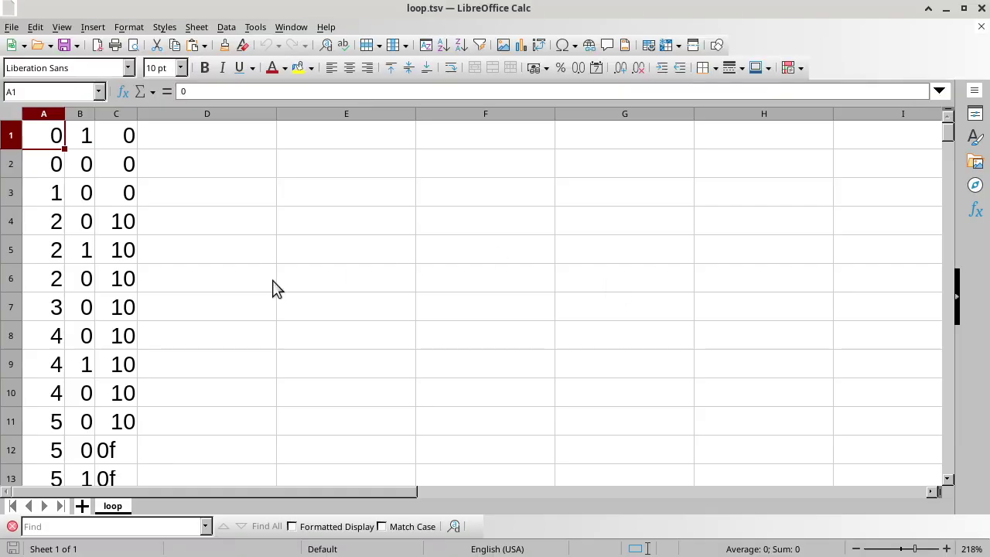
Step: Inspect the regC values in C4, C12 and C24, then close LibreOffice Calc
{"action": "left_click", "coordinate": [121, 222]}
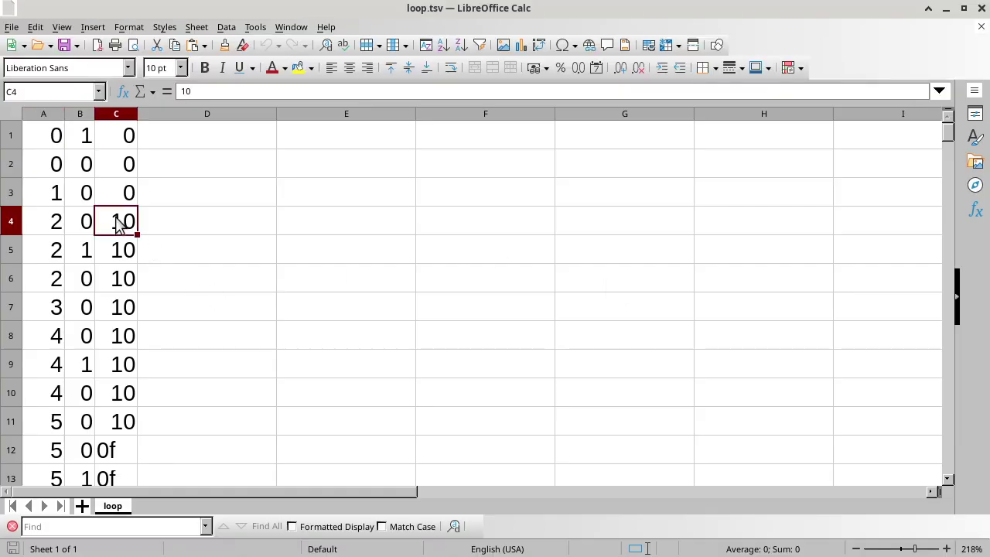
{"action": "left_click", "coordinate": [131, 450]}
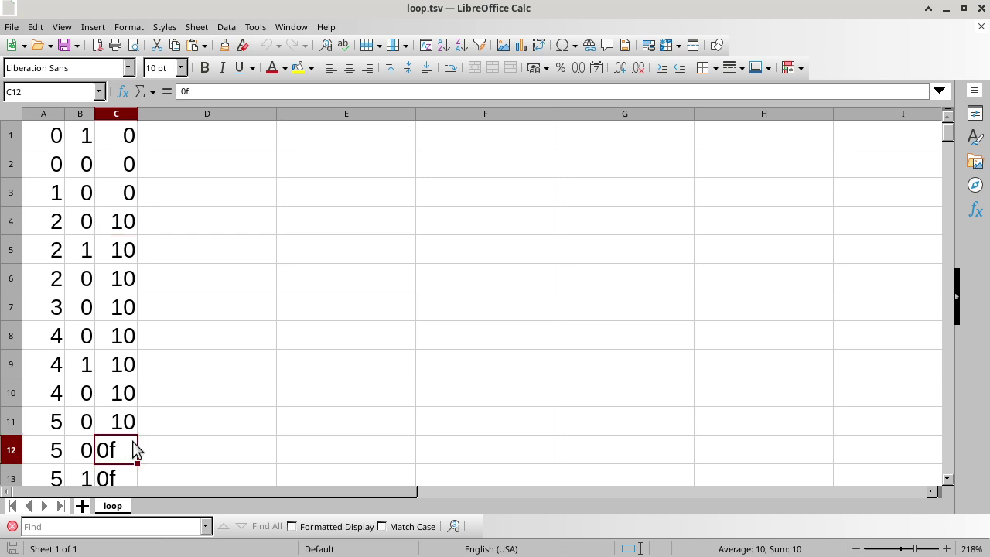
{"action": "scroll", "coordinate": [197, 410], "scroll_direction": "down", "scroll_amount": 5}
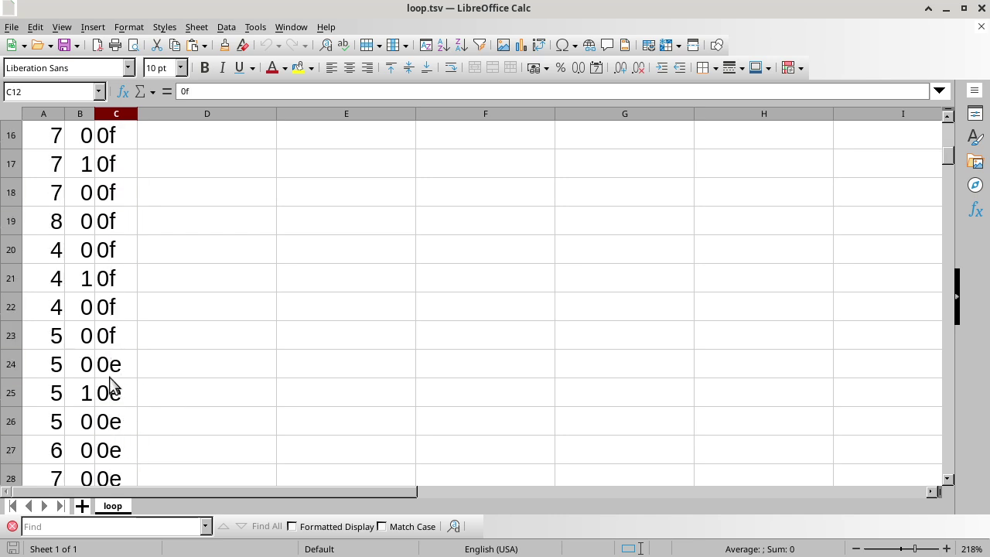
{"action": "left_click", "coordinate": [115, 372]}
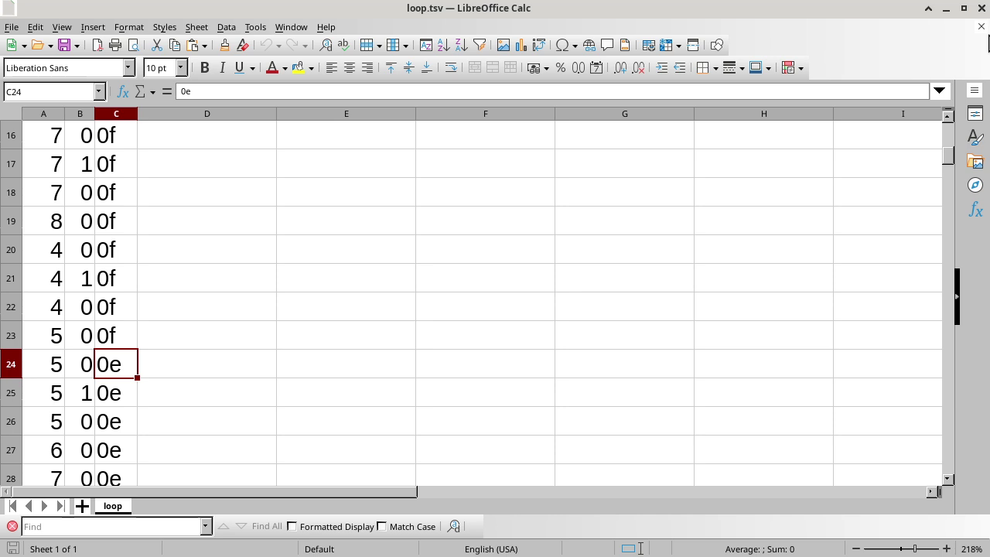
{"action": "left_click", "coordinate": [981, 9]}
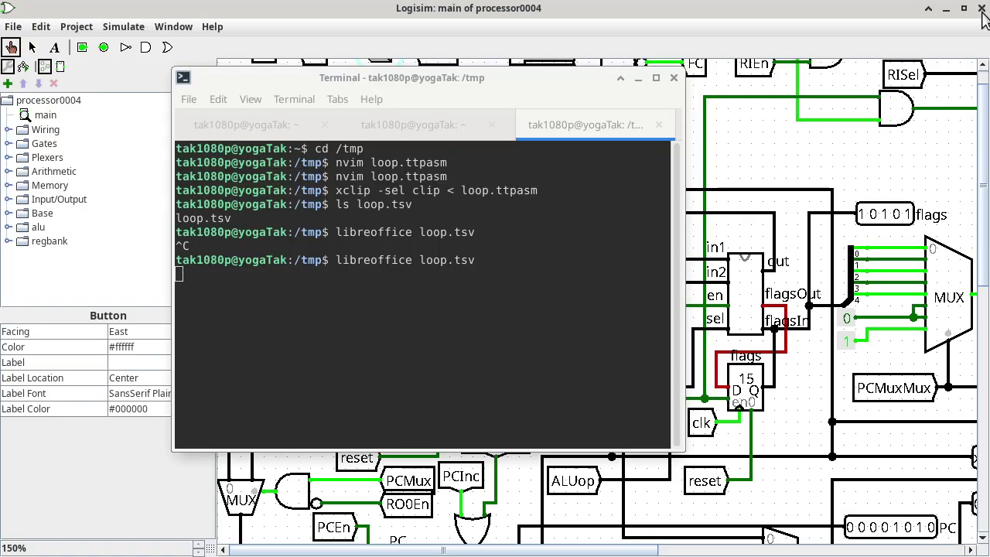
Step: Change into the riverSpider folder under the user's Documents/cisp310 directory
{"action": "left_click", "coordinate": [628, 269]}
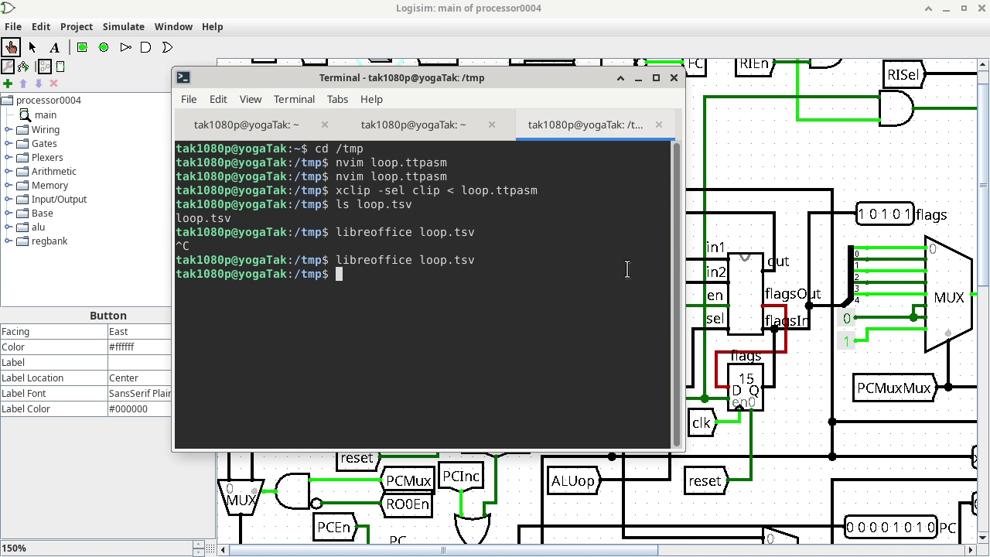
{"action": "type", "text": "cd ~tauyeung/"}
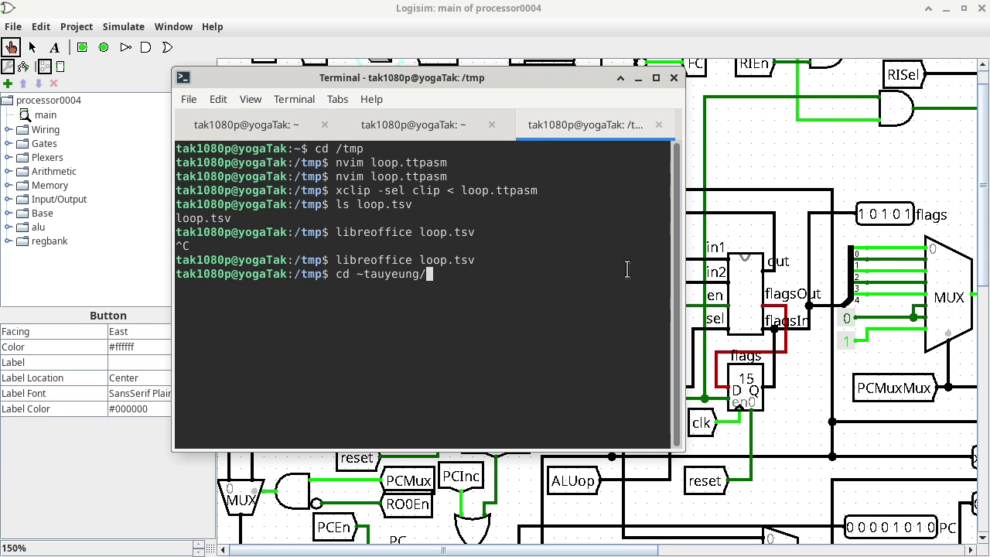
{"action": "type", "text": "Do"}
{"action": "key", "text": "Tab"}
{"action": "type", "text": "cisp3"}
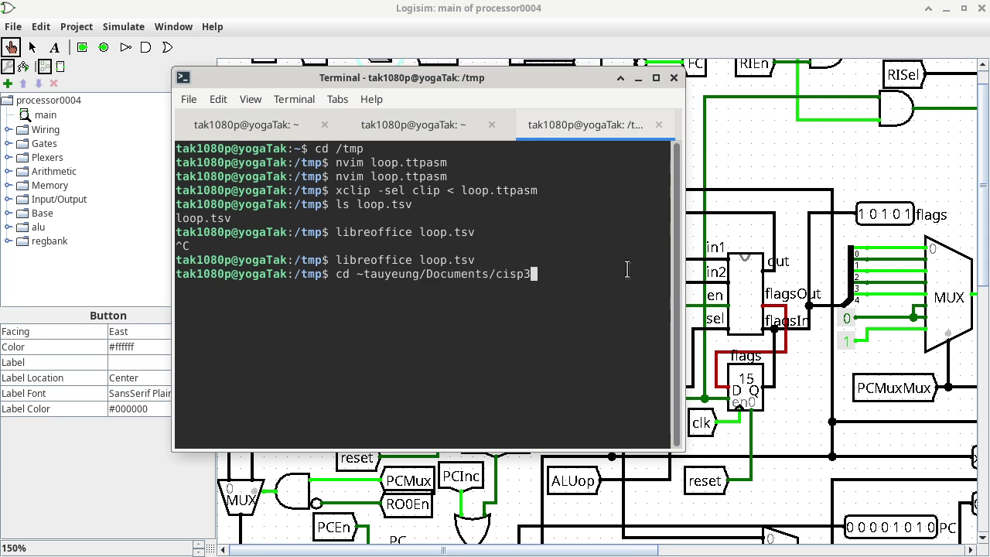
{"action": "key", "text": "Tab"}
{"action": "type", "text": "ri"}
{"action": "key", "text": "Tab"}
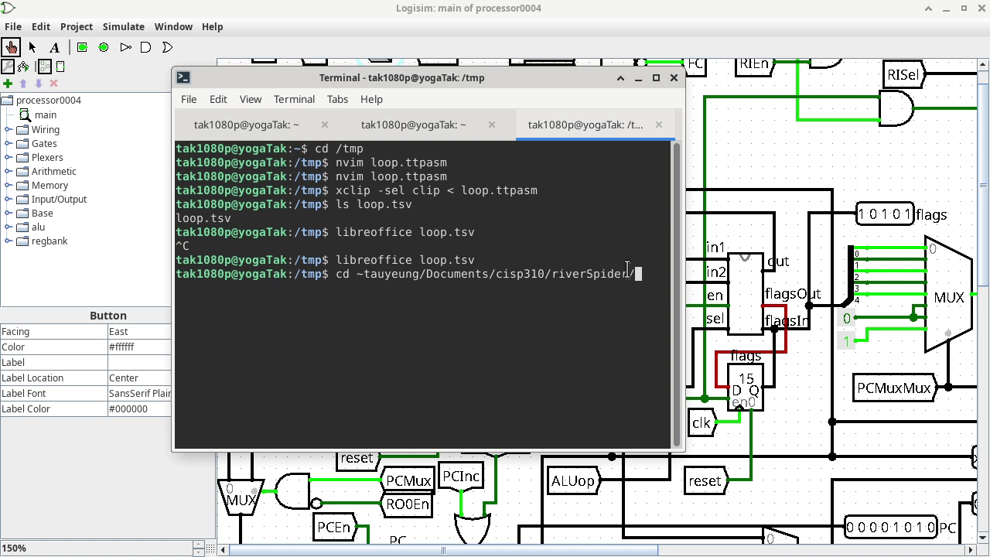
{"action": "key", "text": "Return"}
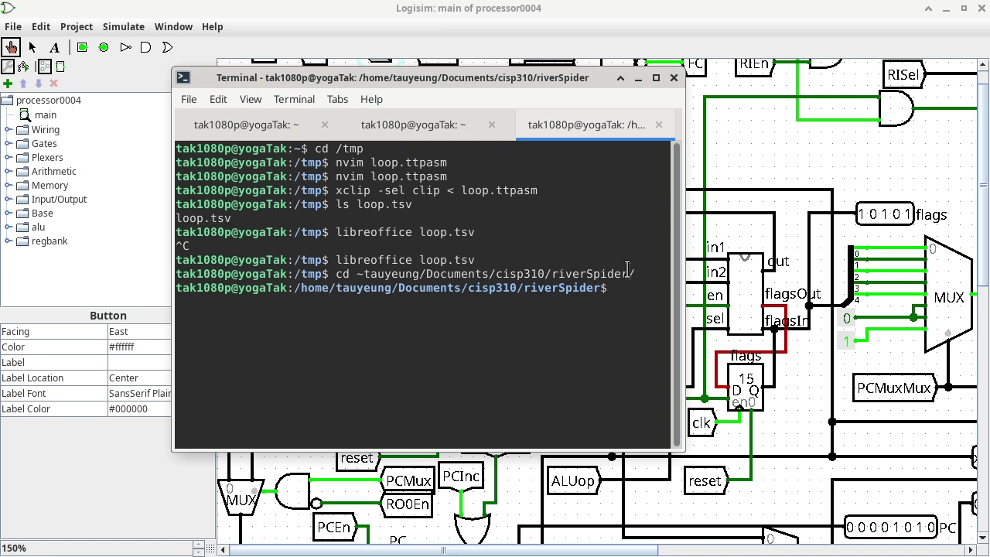
Step: Run ./submit.sh /tmp/loop.ttpasm, which fails with data.txt Permission denied errors
{"action": "type", "text": "./s"}
{"action": "key", "text": "Tab"}
{"action": "type", "text": "/tmp/"}
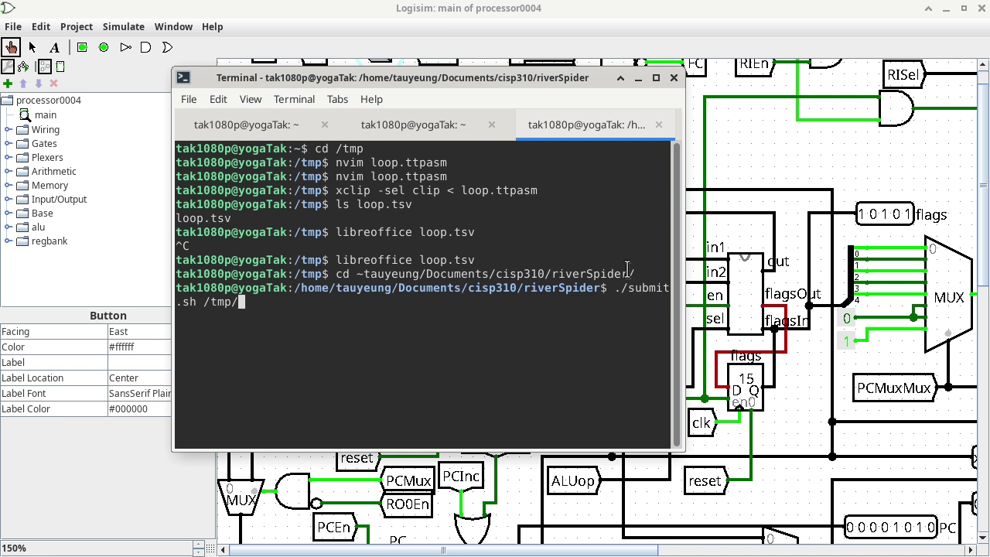
{"action": "type", "text": "loop.ttp"}
{"action": "key", "text": "Tab"}
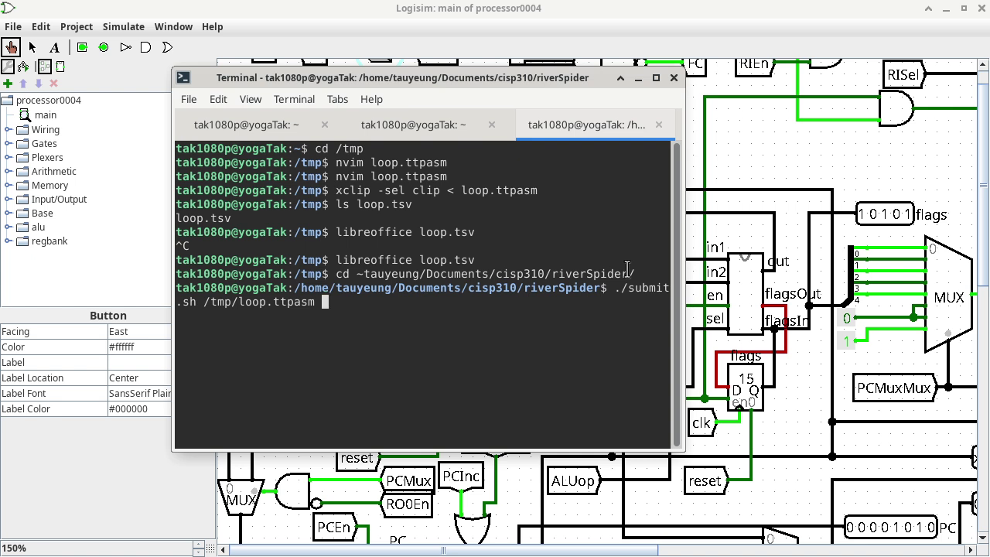
{"action": "key", "text": "Return"}
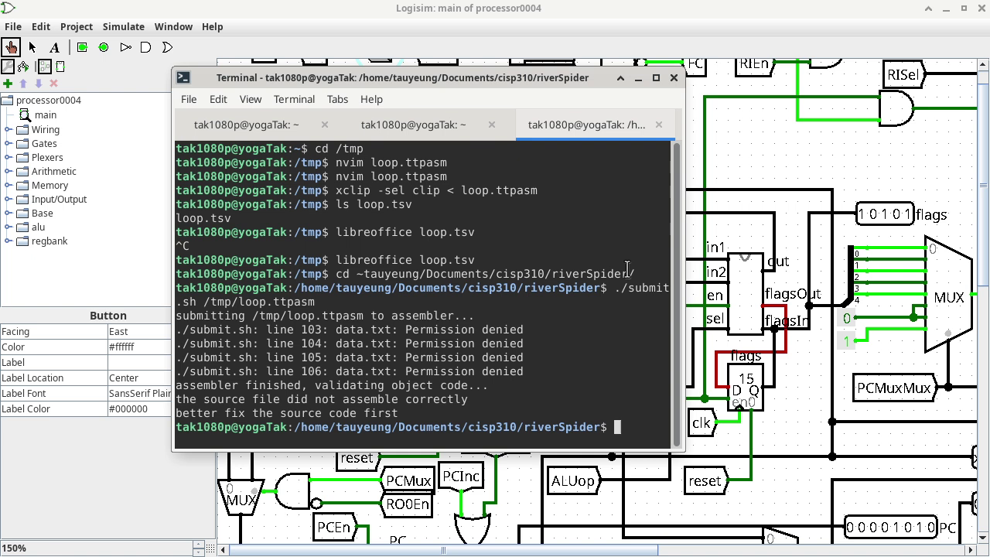
Step: As the project owner's account, resubmit /tmp/loop.ttpasm with ./submit.sh
{"action": "type", "text": "su tauyeung"}
{"action": "key", "text": "Return"}
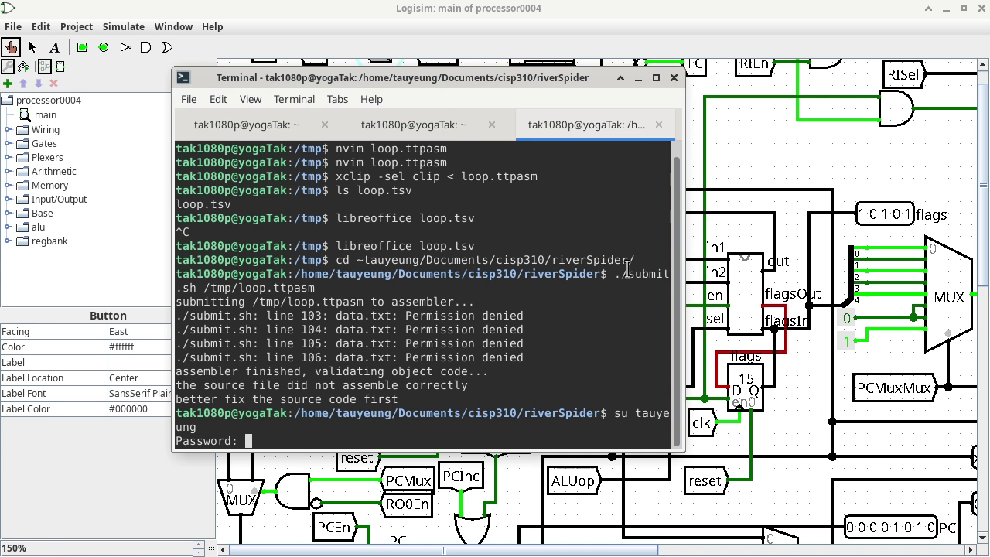
{"action": "key", "text": "Return"}
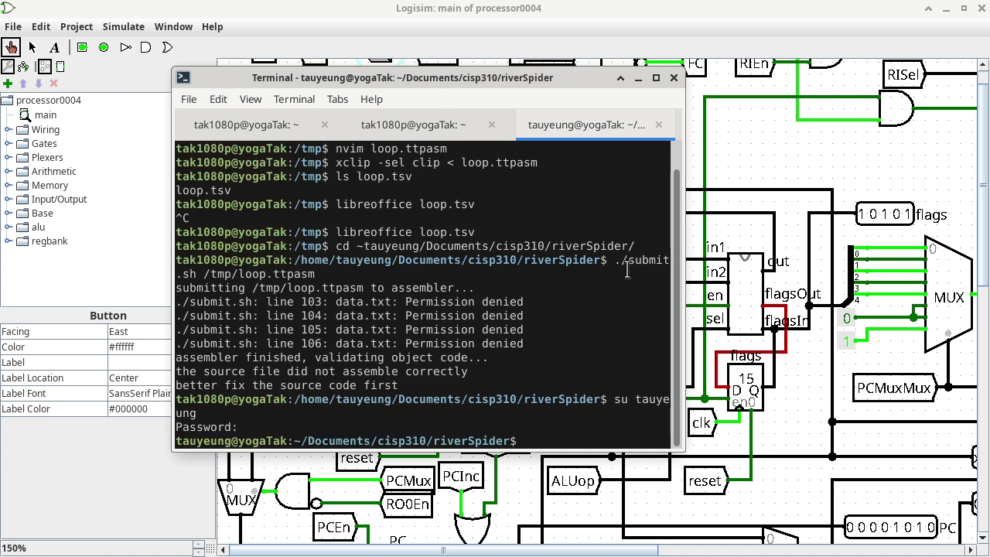
{"action": "type", "text": "./su"}
{"action": "key", "text": "Tab"}
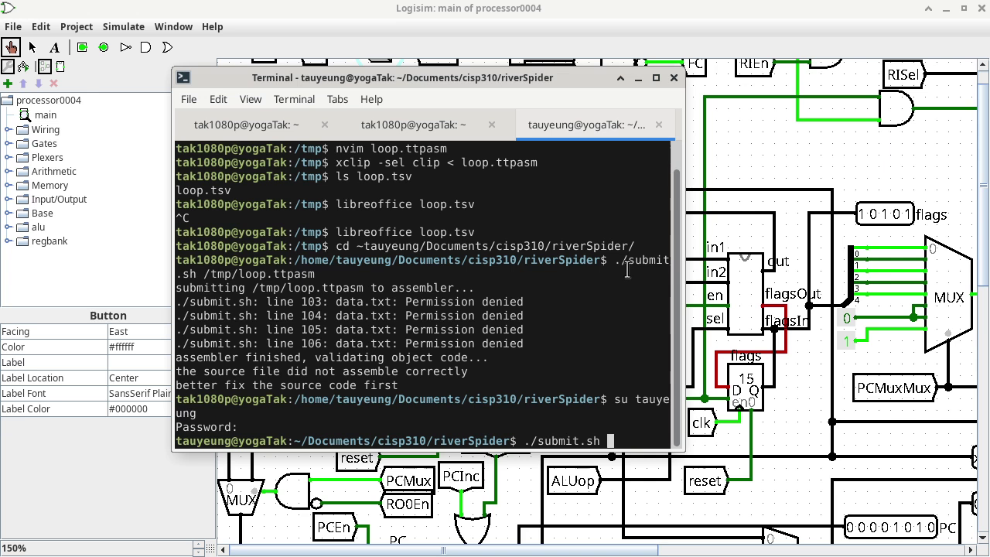
{"action": "type", "text": "/tmp/ttpasm"}
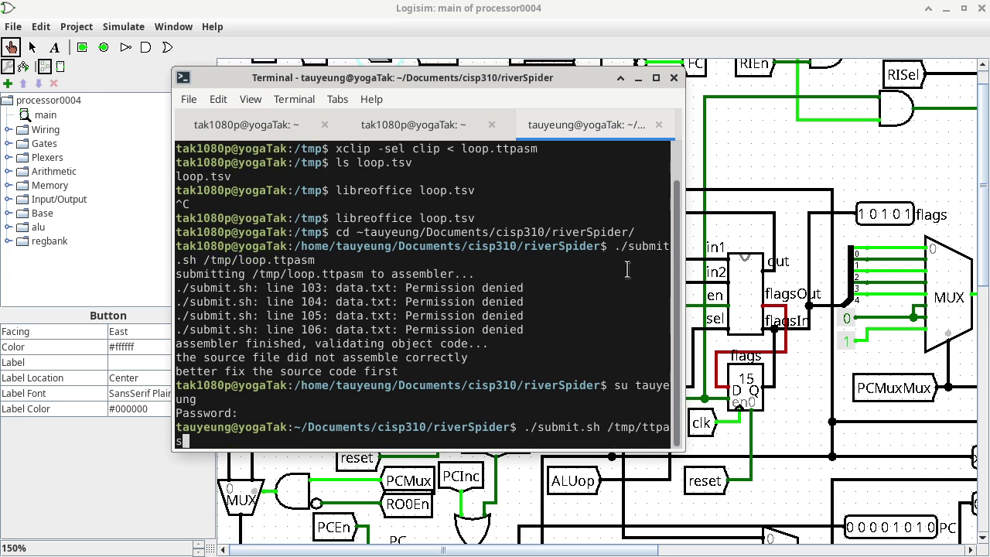
{"action": "key", "text": "BackSpace"}
{"action": "key", "text": "BackSpace"}
{"action": "key", "text": "BackSpace"}
{"action": "key", "text": "BackSpace"}
{"action": "key", "text": "BackSpace"}
{"action": "key", "text": "BackSpace"}
{"action": "type", "text": "loop.tt"}
{"action": "key", "text": "Tab"}
{"action": "key", "text": "Return"}
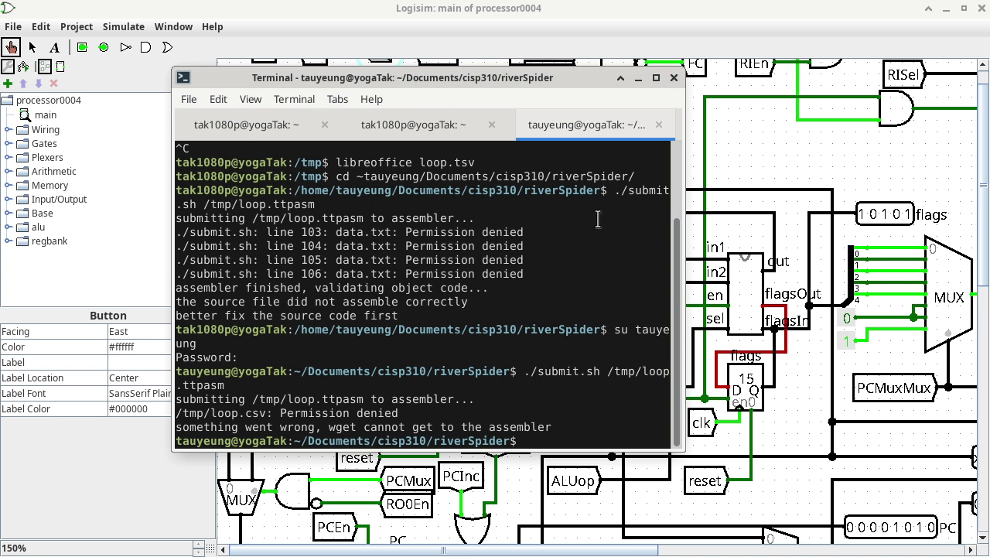
Step: In the first terminal session, change into /tmp
{"action": "left_click", "coordinate": [422, 131]}
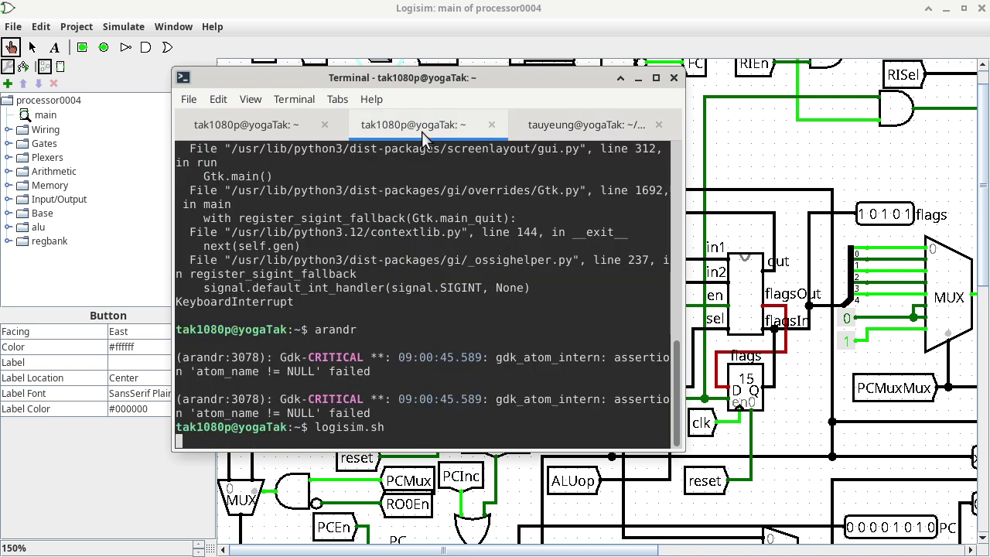
{"action": "left_click", "coordinate": [277, 131]}
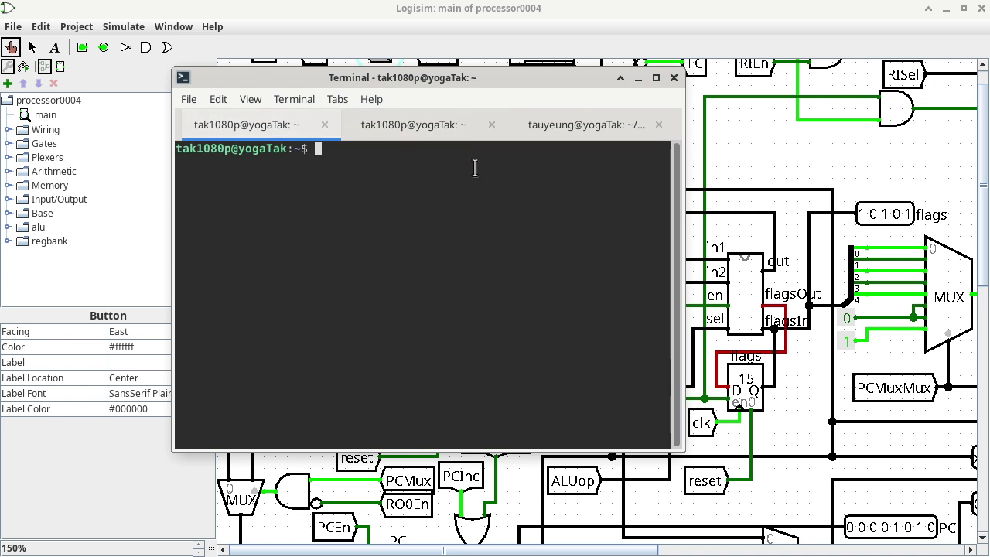
{"action": "type", "text": "cd /tmp"}
{"action": "key", "text": "Return"}
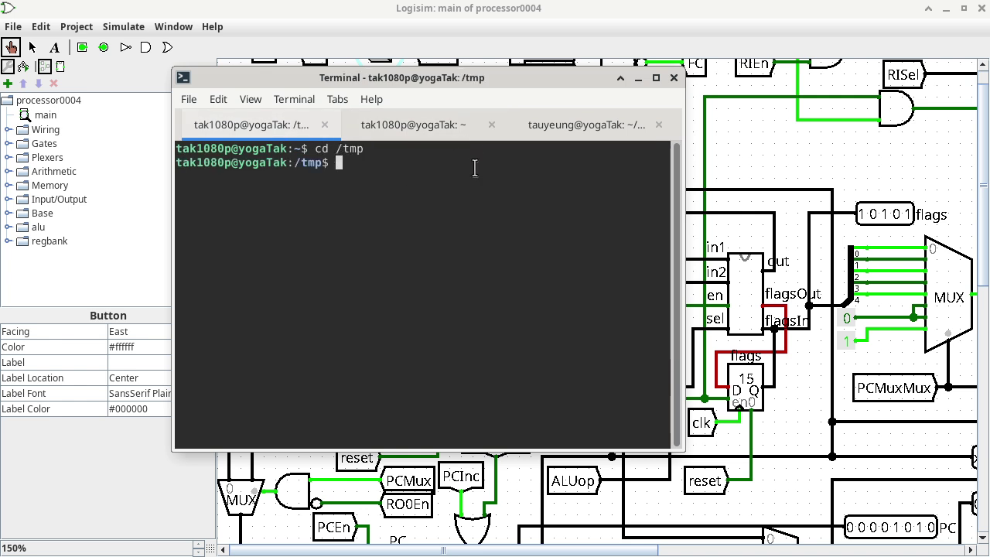
Step: Check loop.ttpasm's permissions and grant others read and write access with chmod o+rw
{"action": "type", "text": "ls -l loop.ttpasm"}
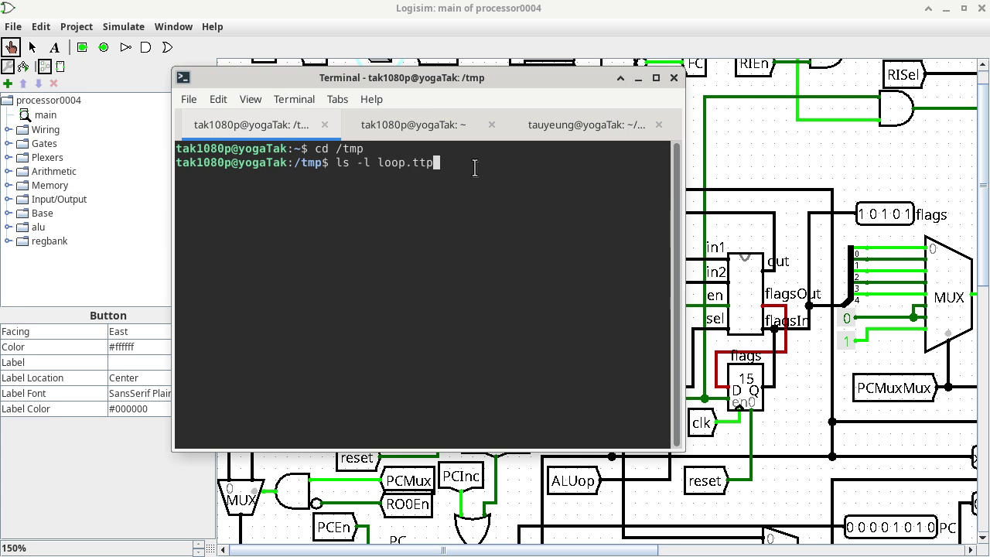
{"action": "key", "text": "Return"}
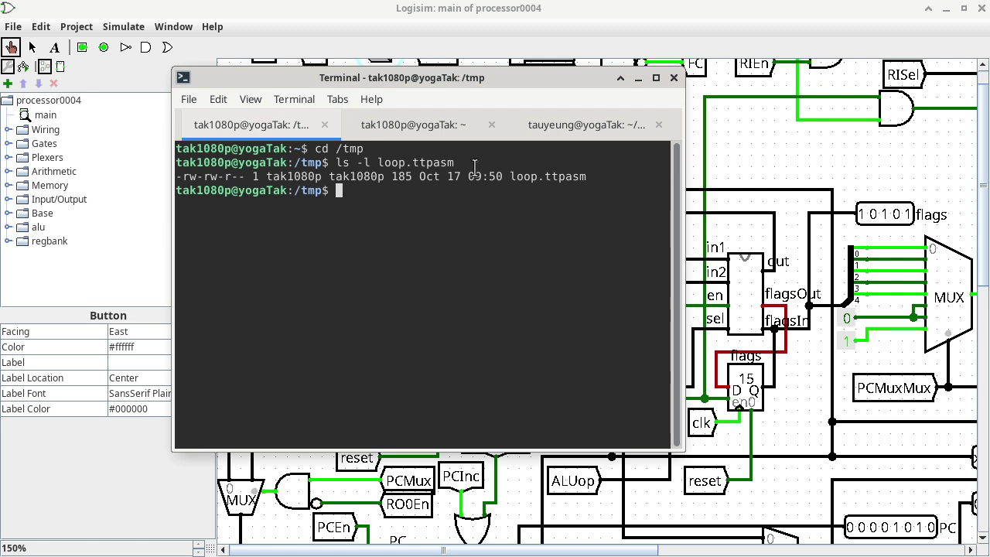
{"action": "type", "text": "chmod o+rw p"}
{"action": "key", "text": "BackSpace"}
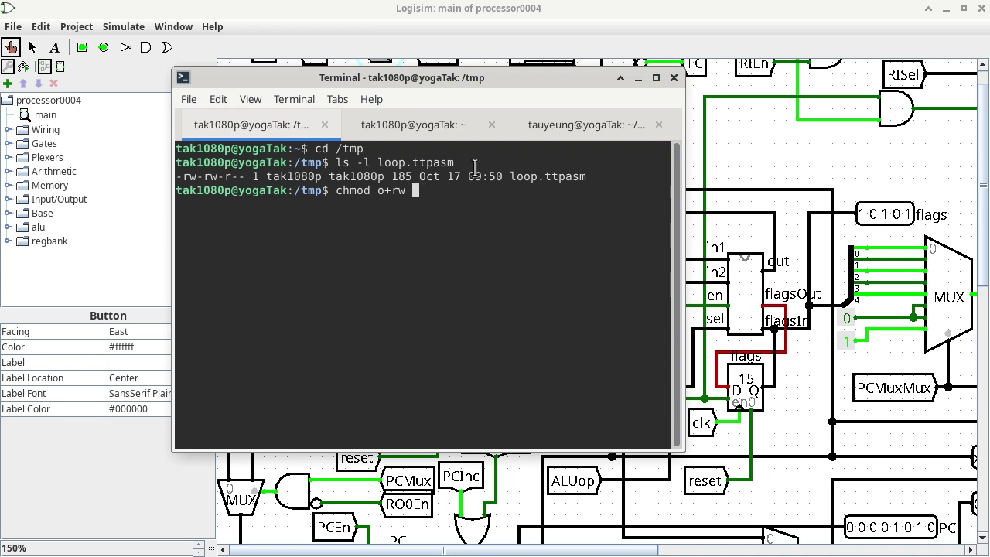
{"action": "type", "text": "lop"}
{"action": "key", "text": "BackSpace"}
{"action": "type", "text": "op."}
{"action": "key", "text": "Return"}
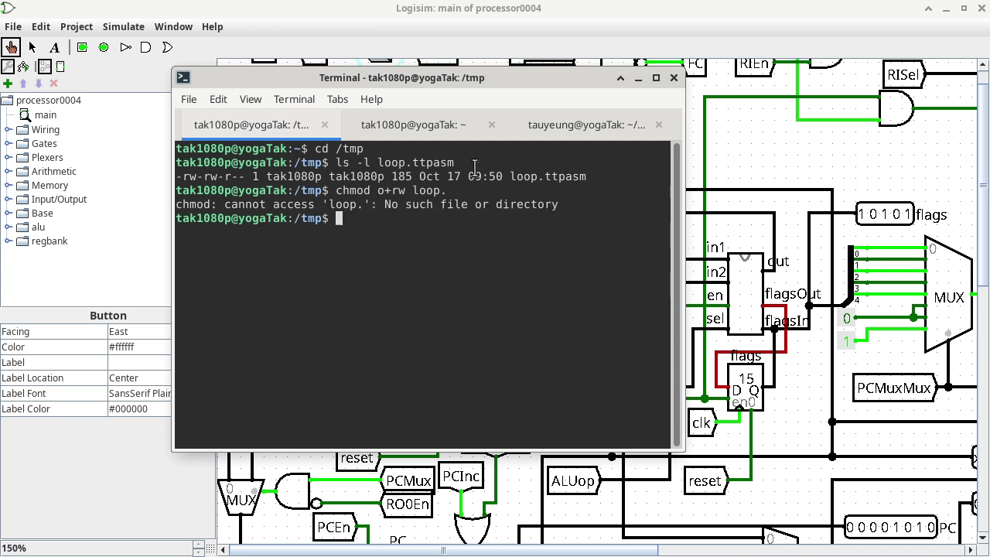
{"action": "key", "text": "Up"}
{"action": "type", "text": "ttasm"}
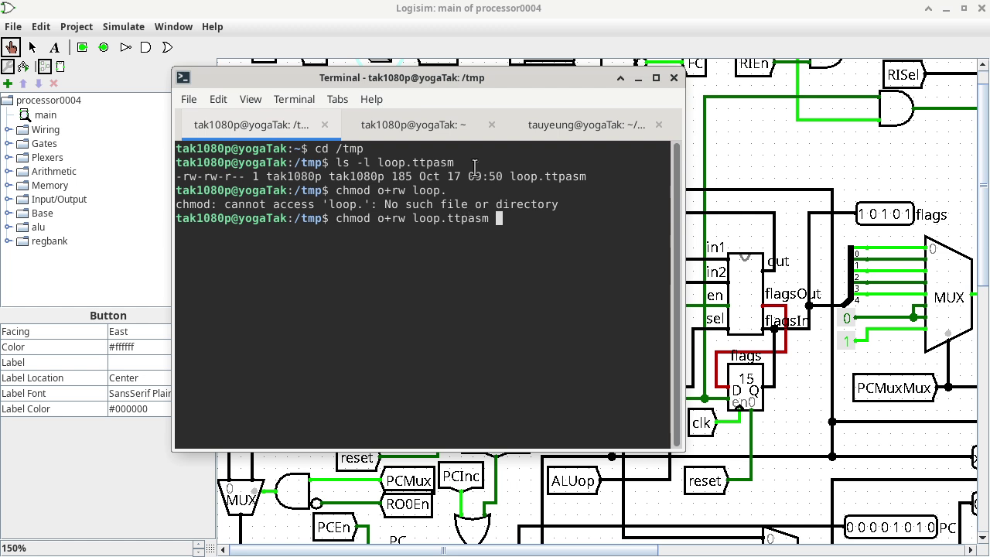
{"action": "key", "text": "Return"}
Step: In the owner's session, rerun the submit.sh command for /tmp/loop.ttpasm
{"action": "left_click", "coordinate": [453, 129]}
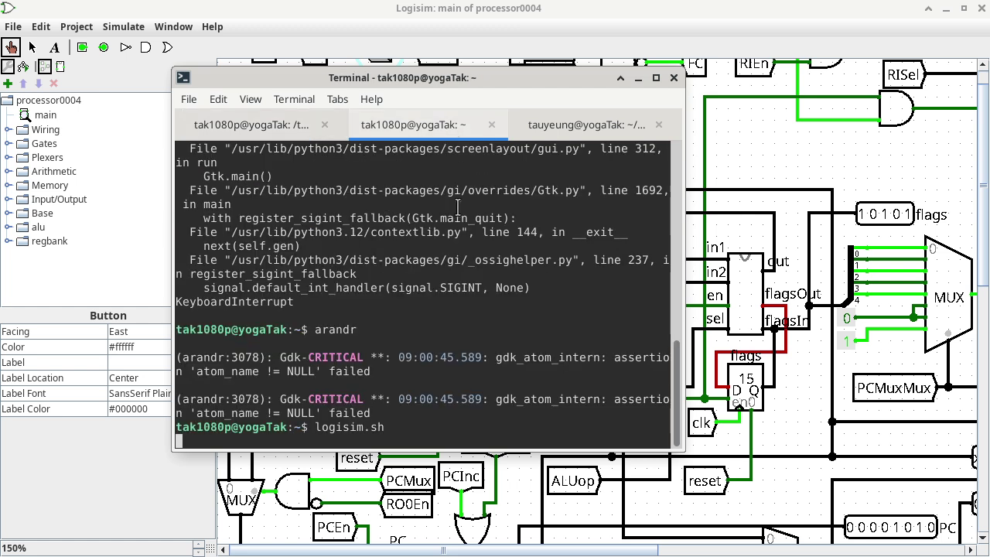
{"action": "left_click", "coordinate": [580, 130]}
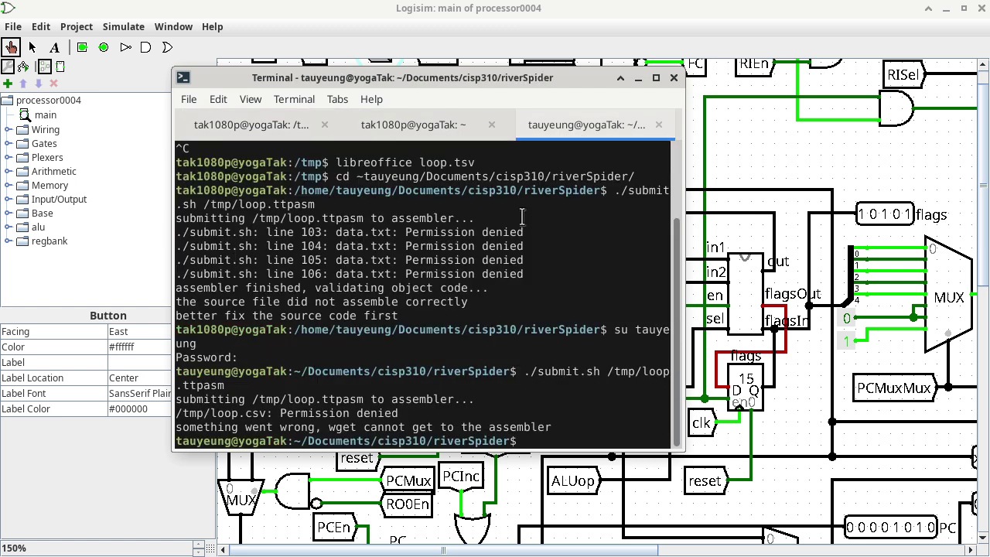
{"action": "key", "text": "Up"}
{"action": "key", "text": "Return"}
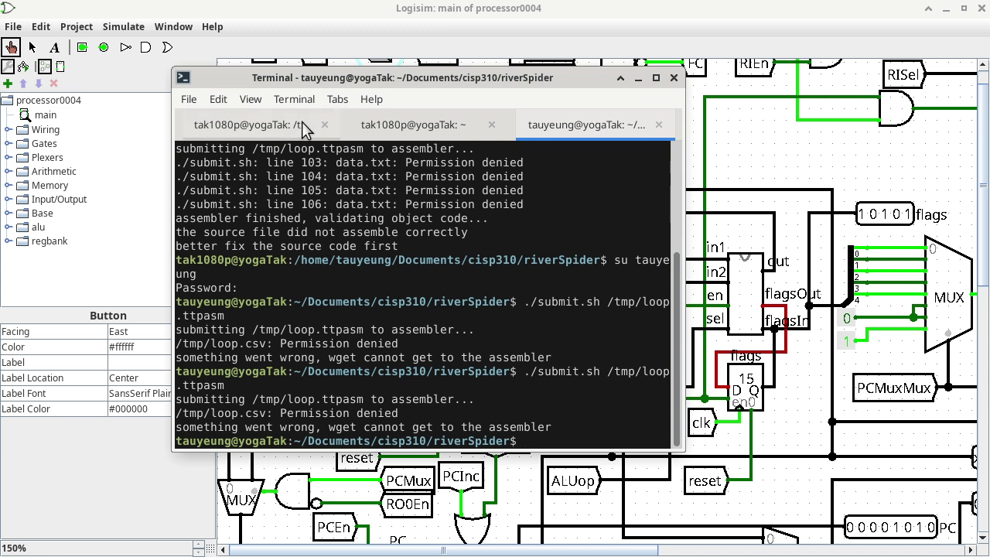
Step: Copy /tmp/loop.ttpasm to loop1.ttpasm using pushd /tmp and popd
{"action": "type", "text": "pushd /"}
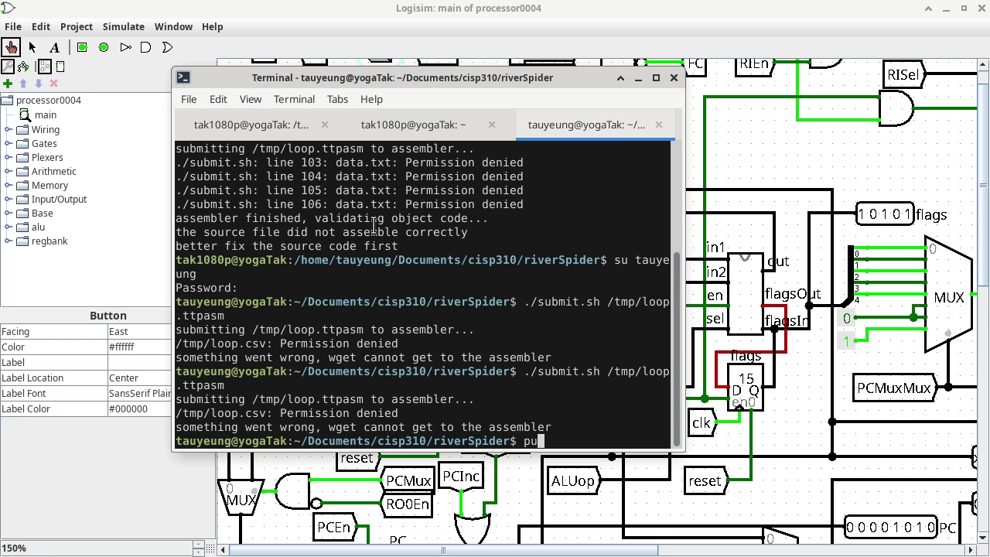
{"action": "type", "text": "tmp"}
{"action": "key", "text": "Return"}
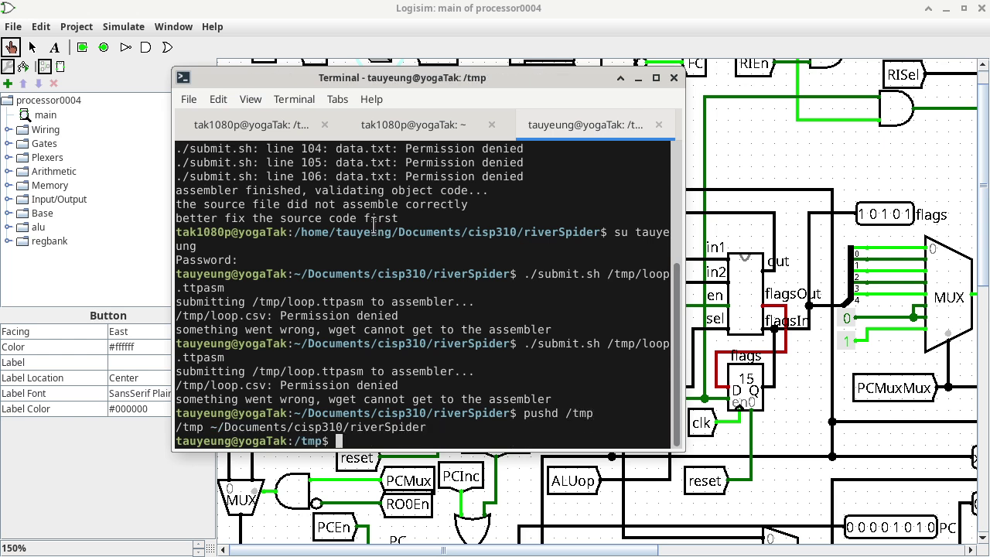
{"action": "type", "text": "cp loop."}
{"action": "key", "text": "Tab"}
{"action": "type", "text": "l"}
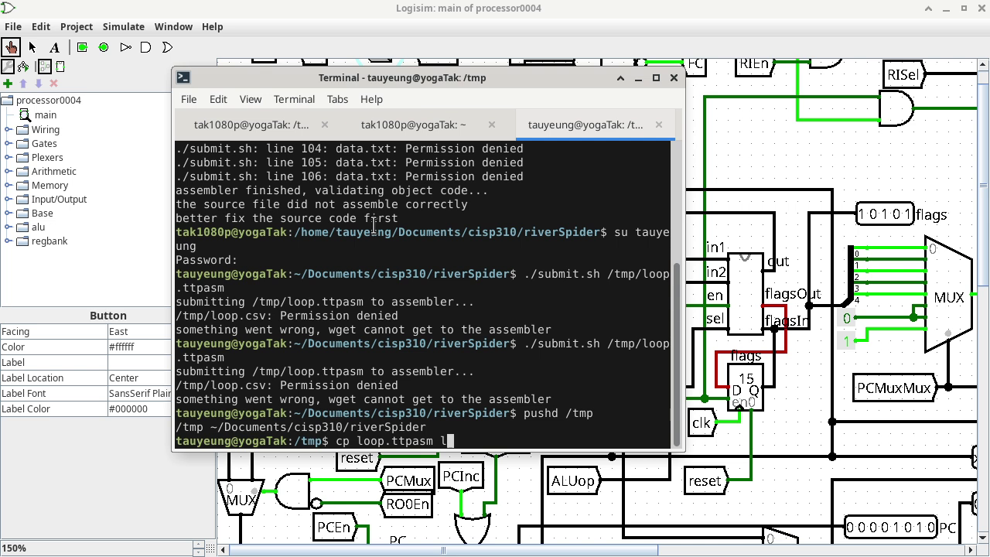
{"action": "type", "text": "oop1.ttpasm"}
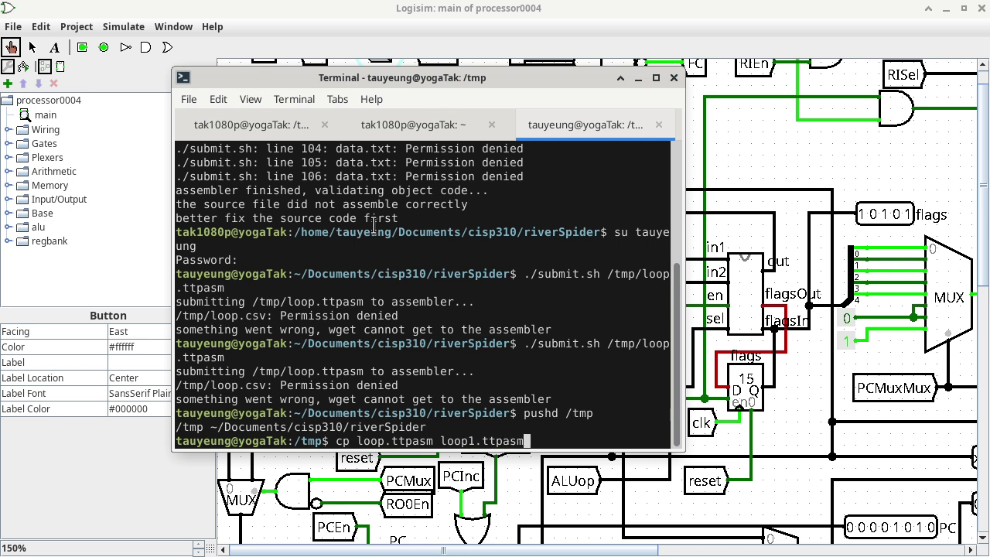
{"action": "key", "text": "Return"}
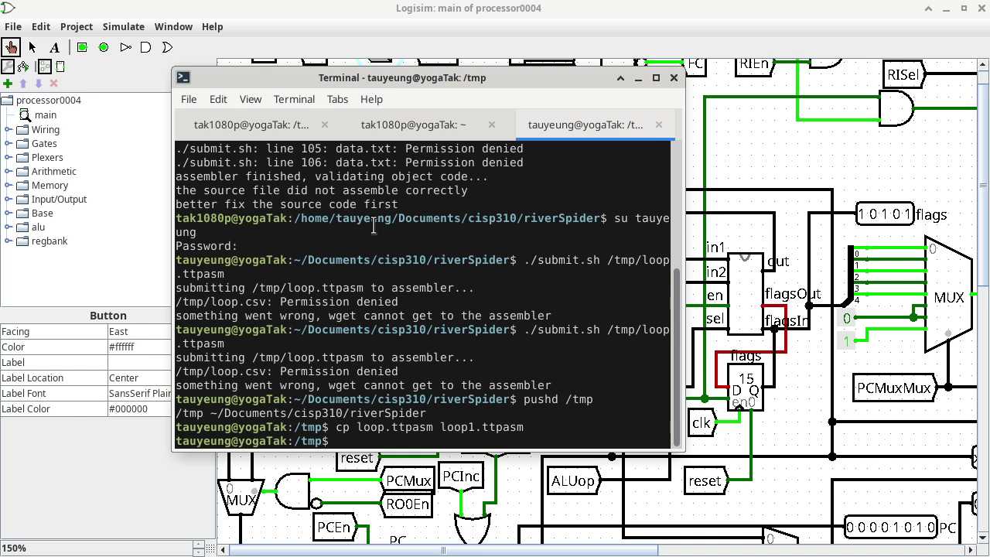
{"action": "type", "text": "popd"}
{"action": "key", "text": "Return"}
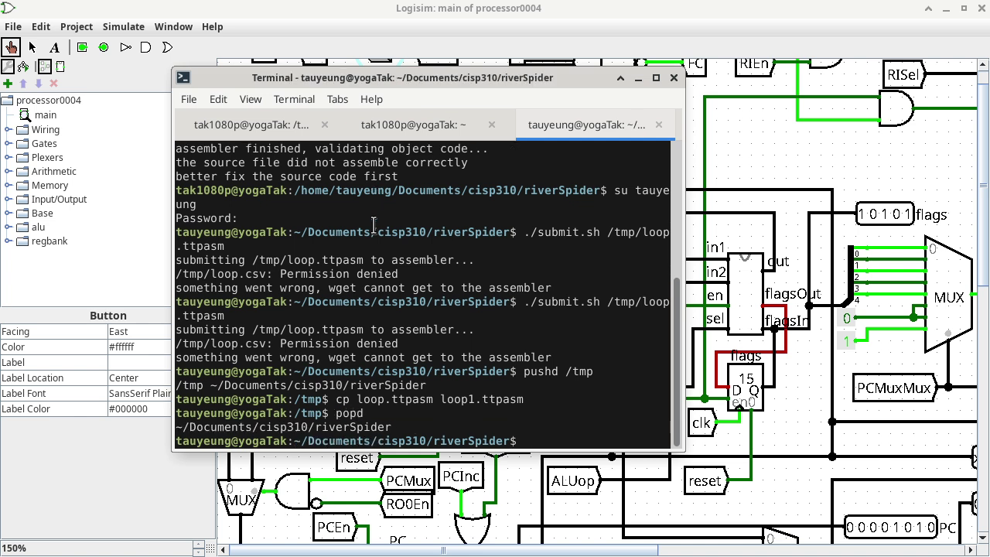
Step: Submit /tmp/loop1.ttpasm with submit.sh
{"action": "key", "text": "Up"}
{"action": "key", "text": "Up"}
{"action": "key", "text": "Up"}
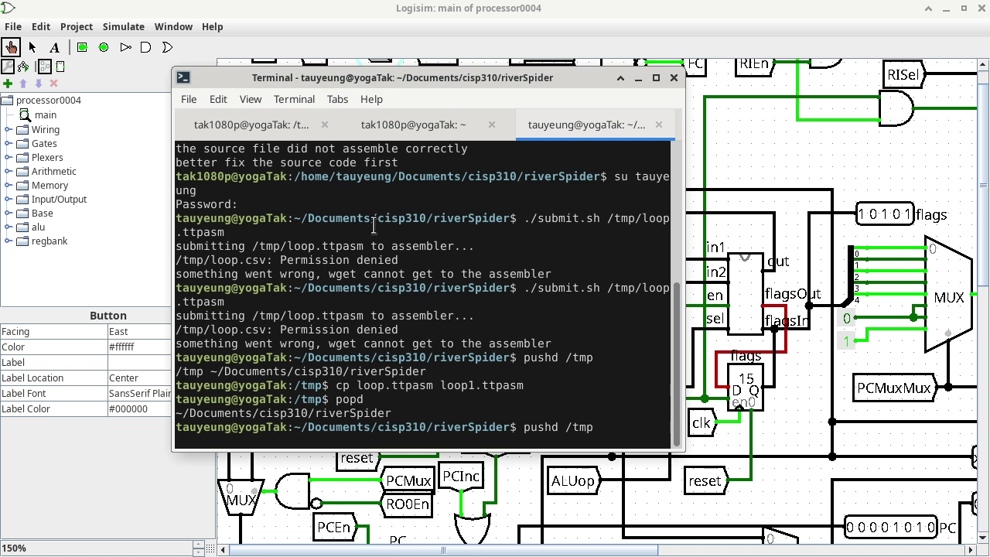
{"action": "key", "text": "Up"}
{"action": "key", "text": "Left"}
{"action": "key", "text": "Left"}
{"action": "key", "text": "Left"}
{"action": "key", "text": "Left"}
{"action": "key", "text": "Left"}
{"action": "key", "text": "Left"}
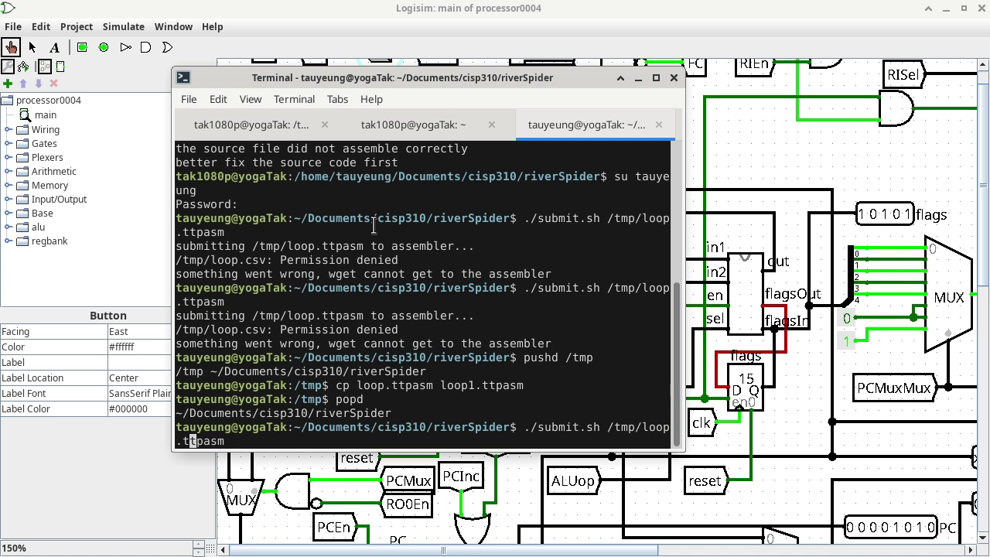
{"action": "type", "text": "1"}
{"action": "key", "text": "Return"}
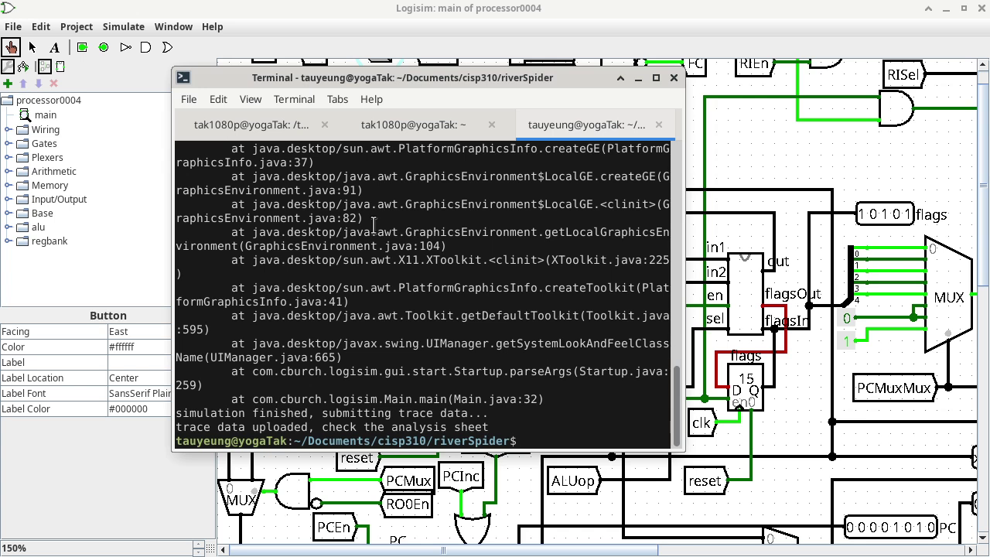
Step: From the /tmp session, run the owner's Documents/cisp310/riverSpider/submit.sh on /tmp/loop.ttpasm
{"action": "left_click", "coordinate": [429, 126]}
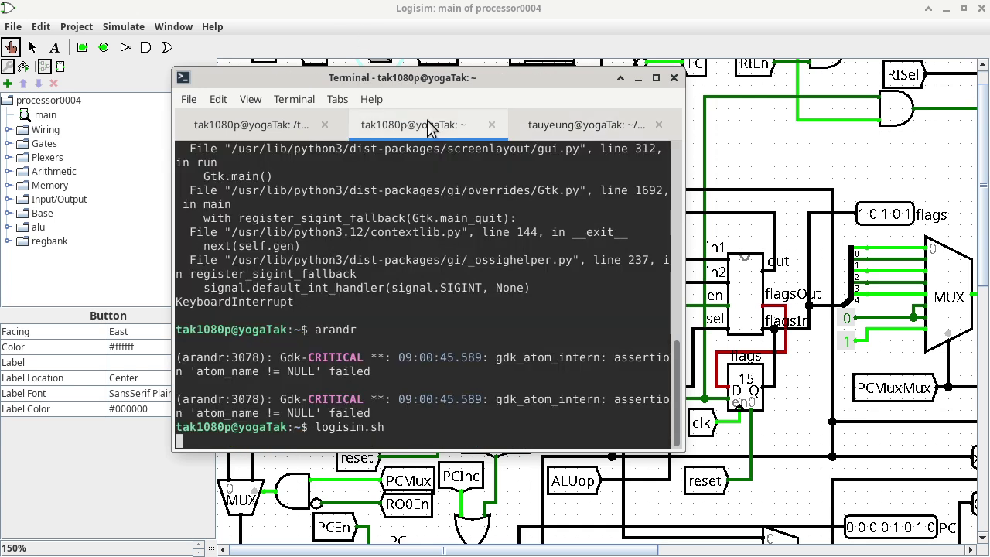
{"action": "left_click", "coordinate": [208, 126]}
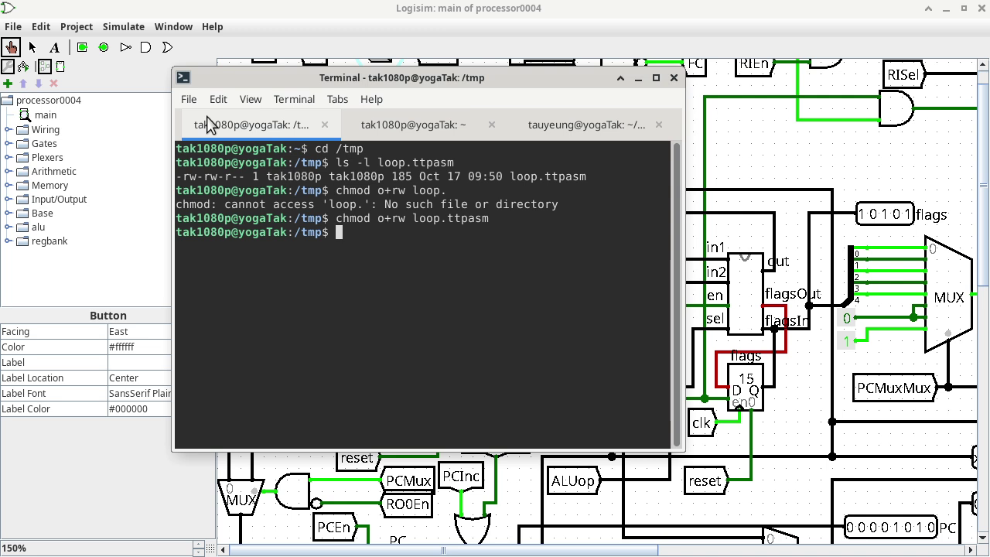
{"action": "type", "text": "~tauyeung/dr"}
{"action": "key", "text": "BackSpace"}
{"action": "key", "text": "BackSpace"}
{"action": "type", "text": "Doc"}
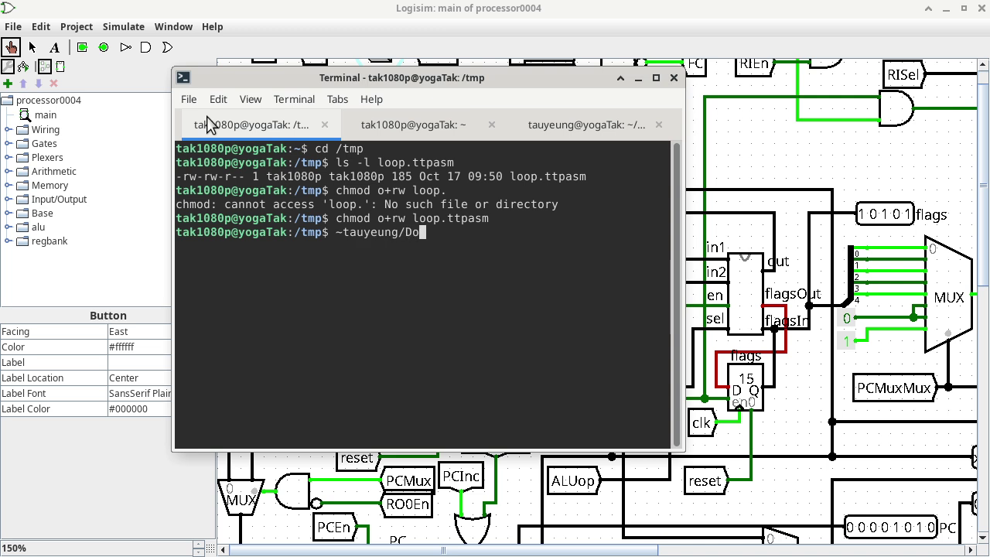
{"action": "key", "text": "Tab"}
{"action": "type", "text": "cisp3"}
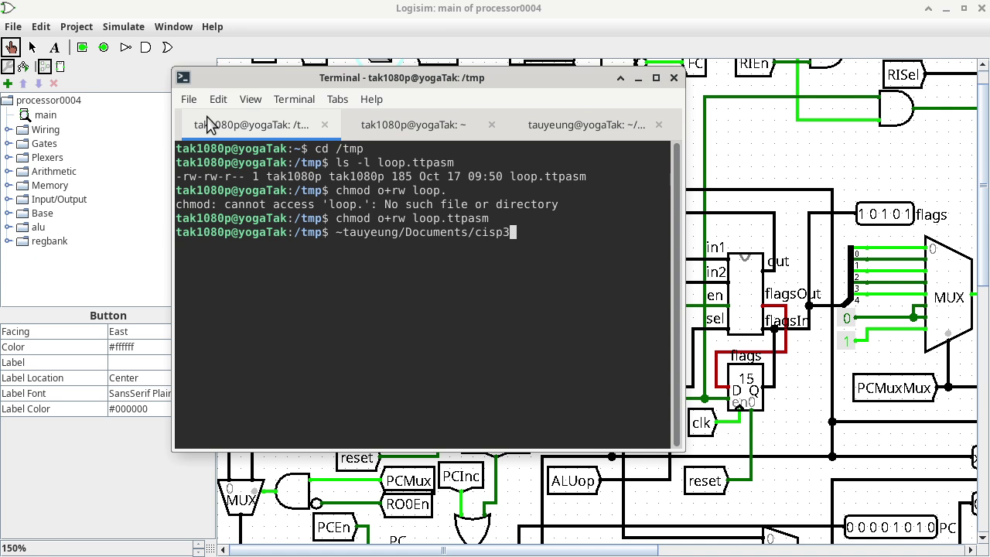
{"action": "type", "text": "10/riverSpider/"}
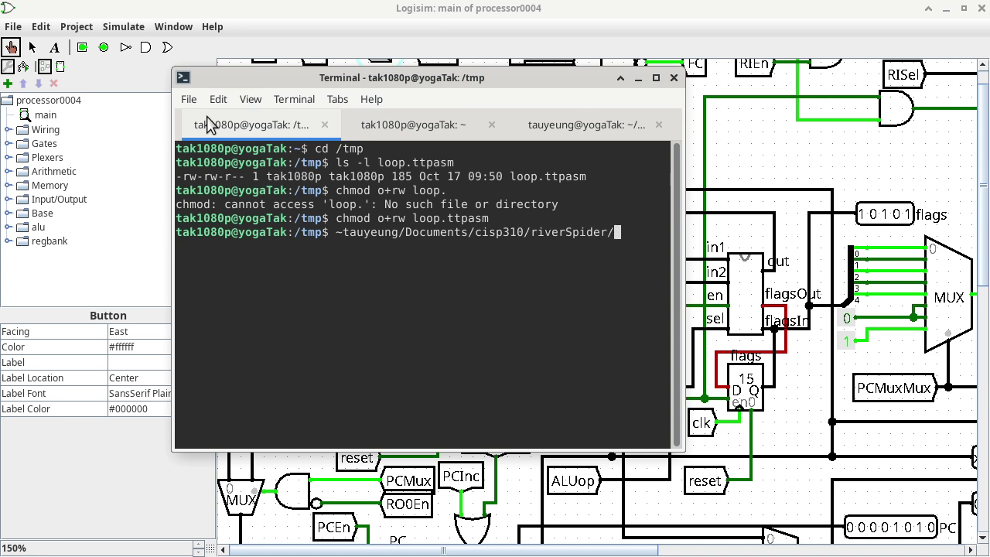
{"action": "type", "text": "submit.sh /tmp"}
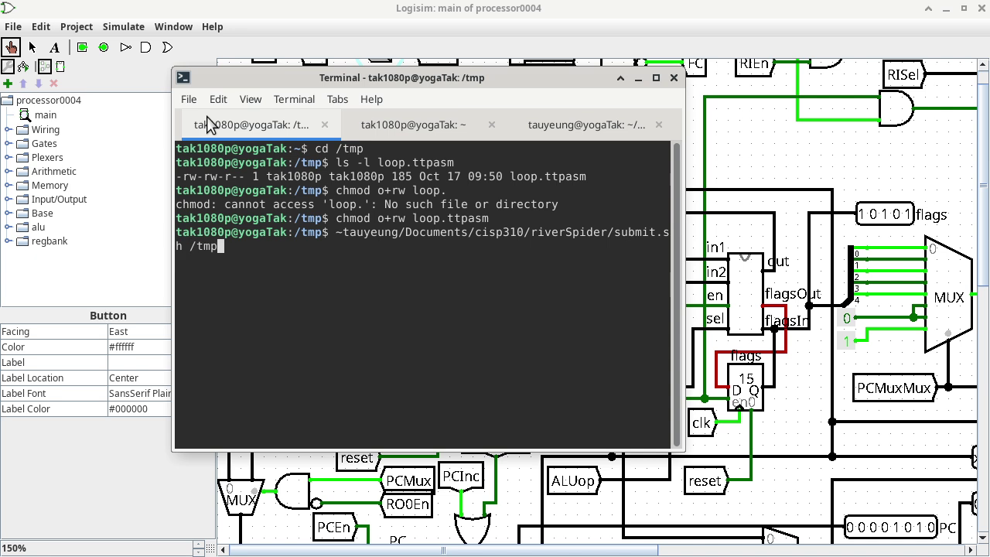
{"action": "type", "text": "/loop.ttpasm"}
{"action": "key", "text": "Return"}
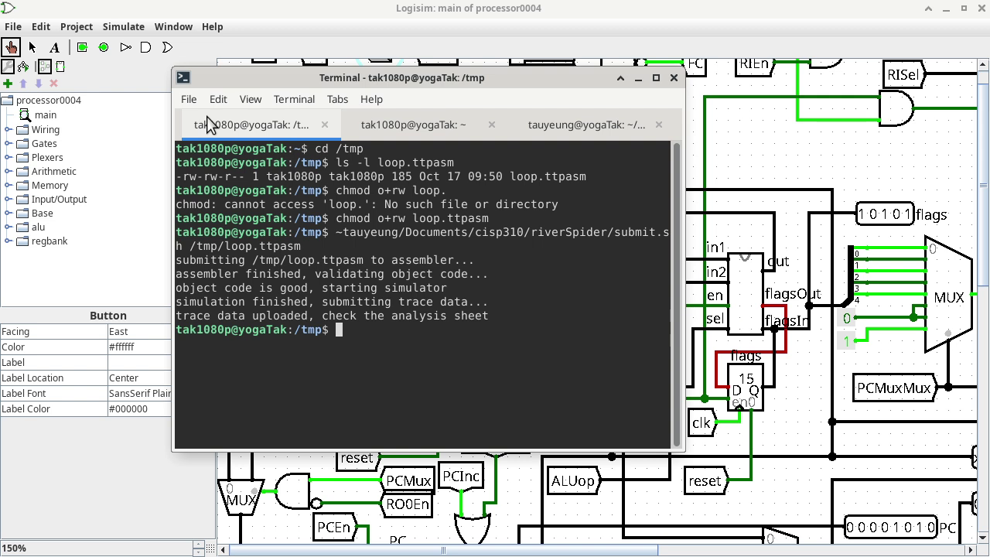
{"action": "type", "text": "nvim /tmp/"}
Step: Add a nop line at the top of /tmp/loop.ttpasm in nvim and save
{"action": "type", "text": "l"}
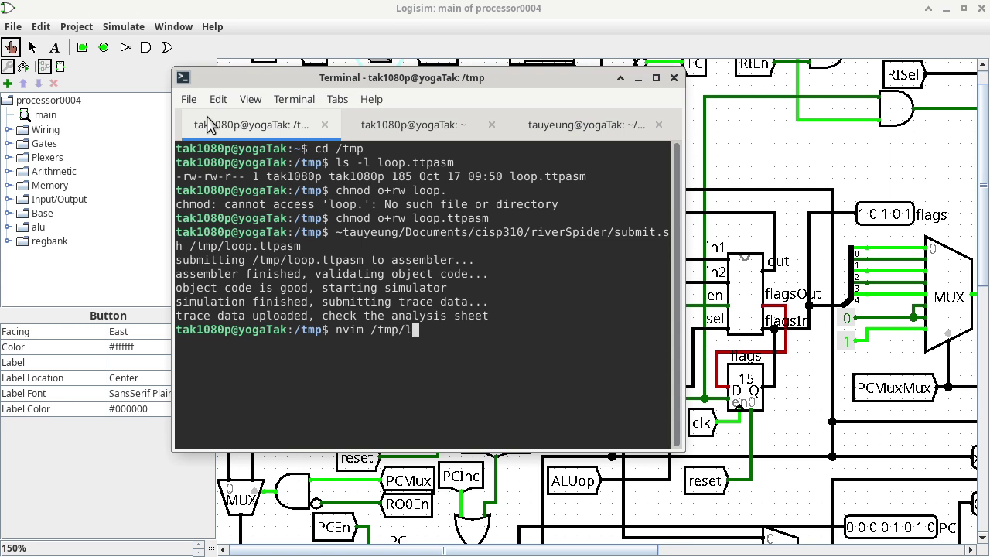
{"action": "type", "text": "oop.ttp"}
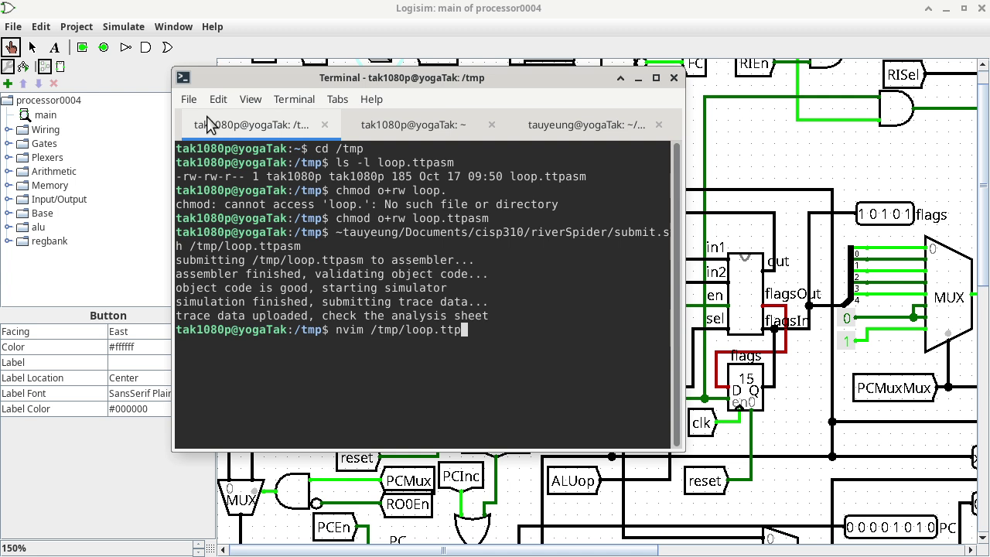
{"action": "key", "text": "Tab"}
{"action": "key", "text": "Return"}
{"action": "type", "text": "O"}
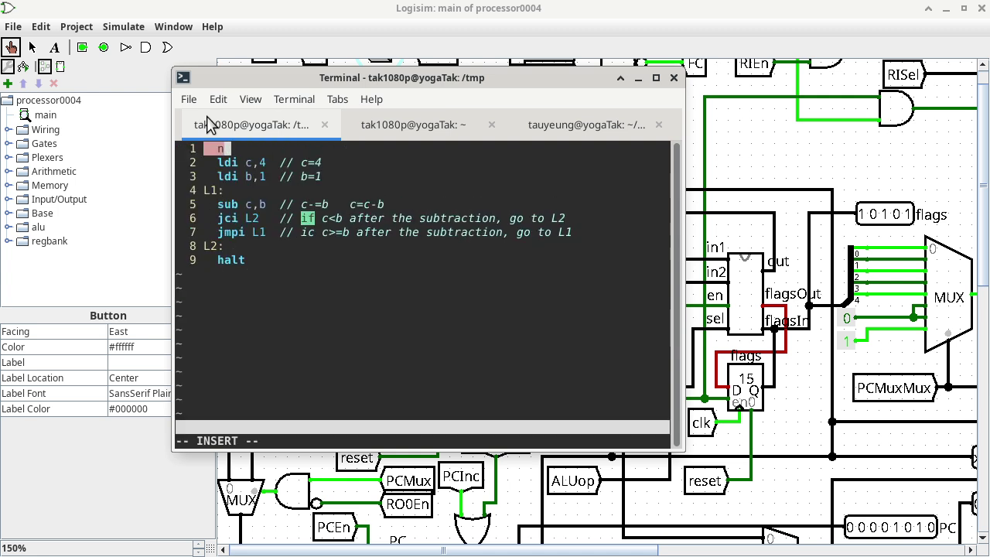
{"action": "type", "text": "nop"}
{"action": "key", "text": "Escape"}
{"action": "type", "text": ":wq"}
{"action": "key", "text": "Return"}
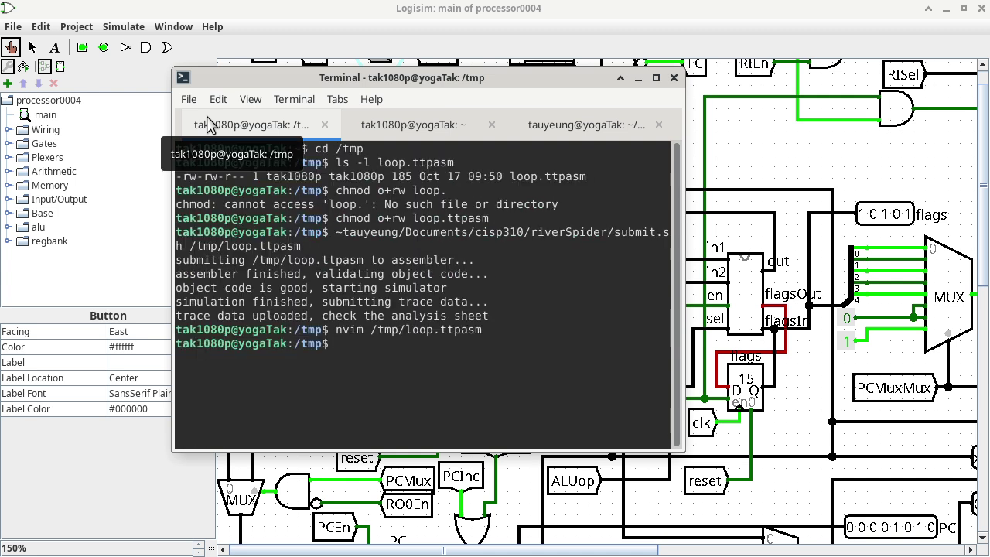
Step: Resubmit the edited loop.ttpasm and bring the spreadsheet to the front
{"action": "key", "text": "Up"}
{"action": "key", "text": "Up"}
{"action": "key", "text": "Return"}
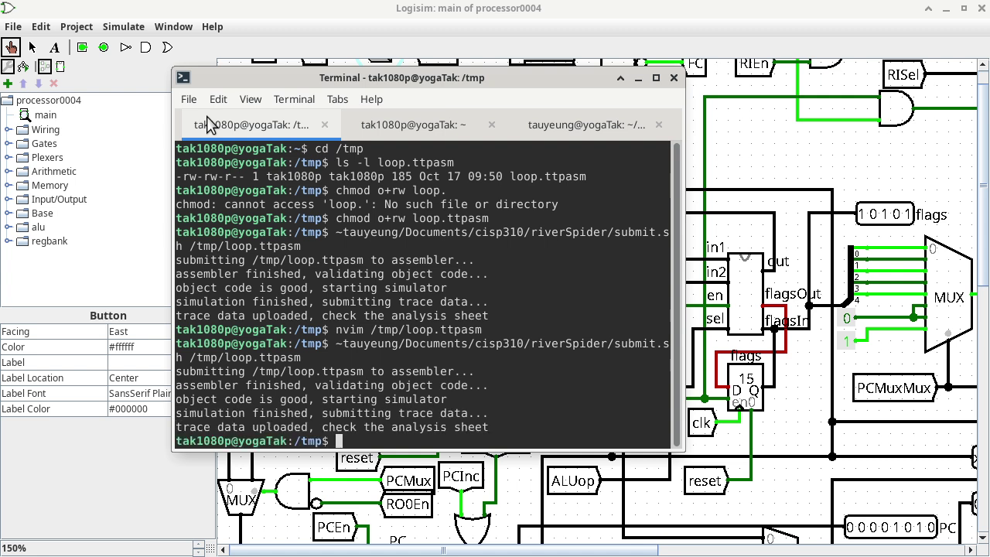
{"action": "key", "text": "alt+Tab"}
{"action": "key", "text": "alt+Tab"}
{"action": "key", "text": "alt+Tab"}
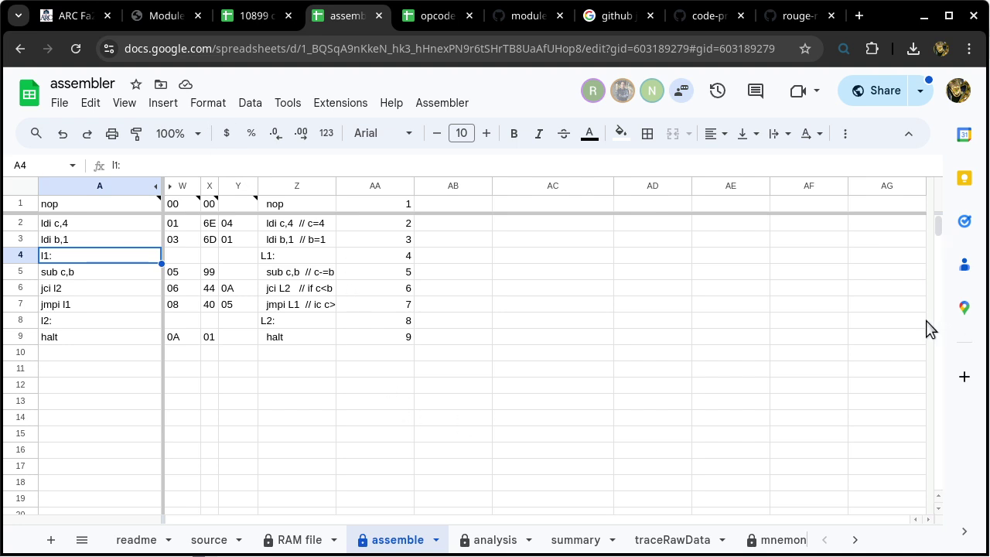
Step: Switch to the analysis sheet to view the loop program's execution trace
{"action": "left_click", "coordinate": [508, 545]}
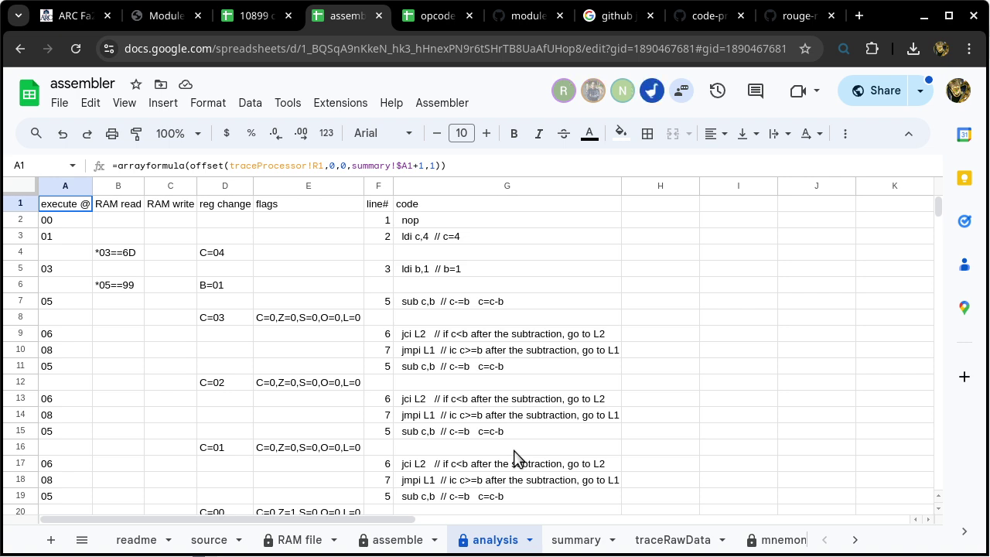
{"action": "left_click", "coordinate": [425, 307]}
{"action": "left_click", "coordinate": [386, 308]}
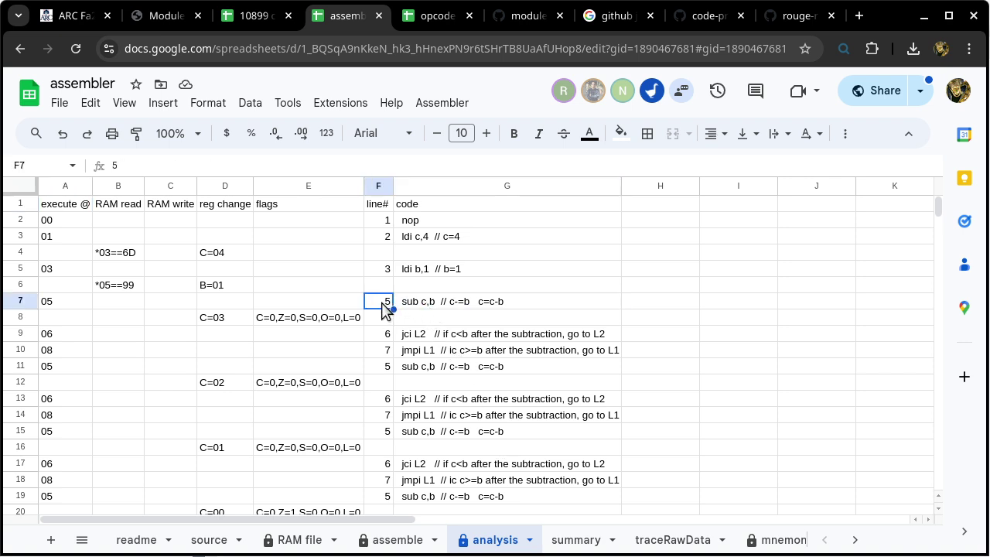
{"action": "left_click", "coordinate": [66, 308]}
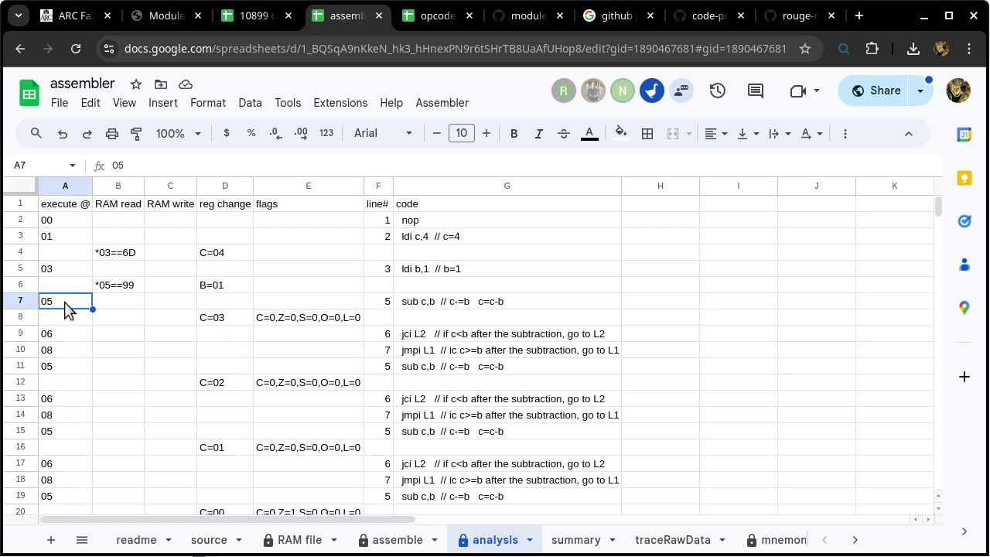
{"action": "left_click", "coordinate": [233, 324]}
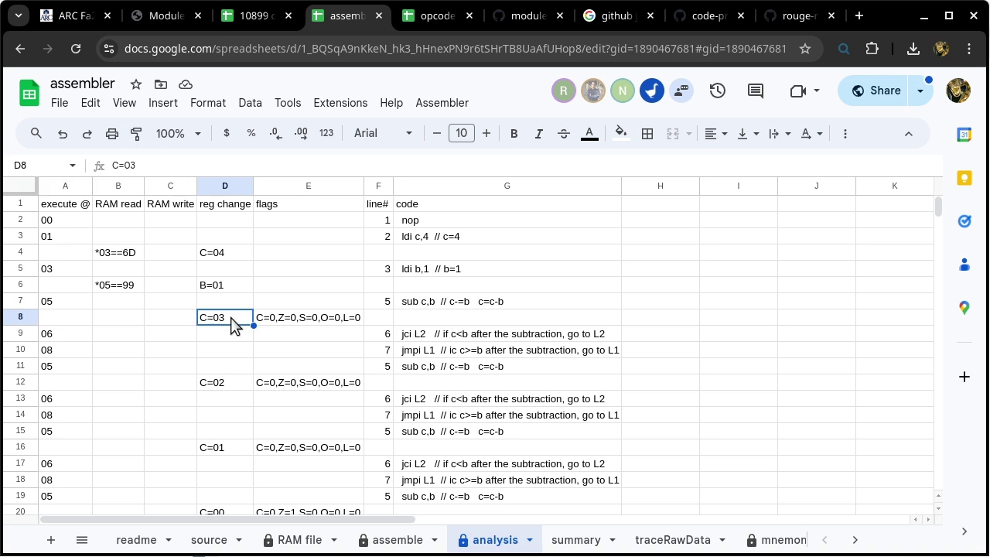
{"action": "left_click", "coordinate": [314, 325]}
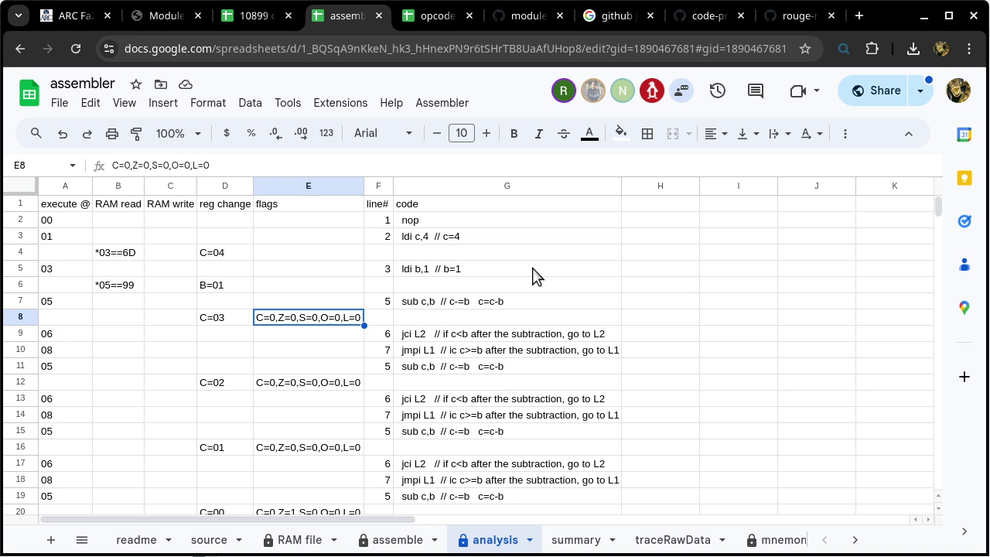
Step: Return to Terminal and recall the submit.sh command for /tmp/loop.ttpasm
{"action": "key", "text": "alt+Tab"}
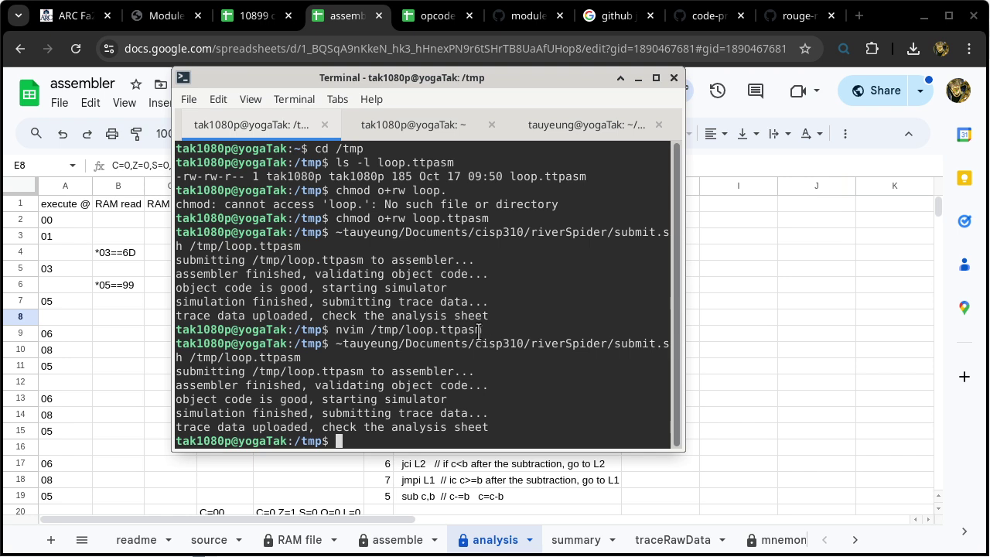
{"action": "key", "text": "Up"}
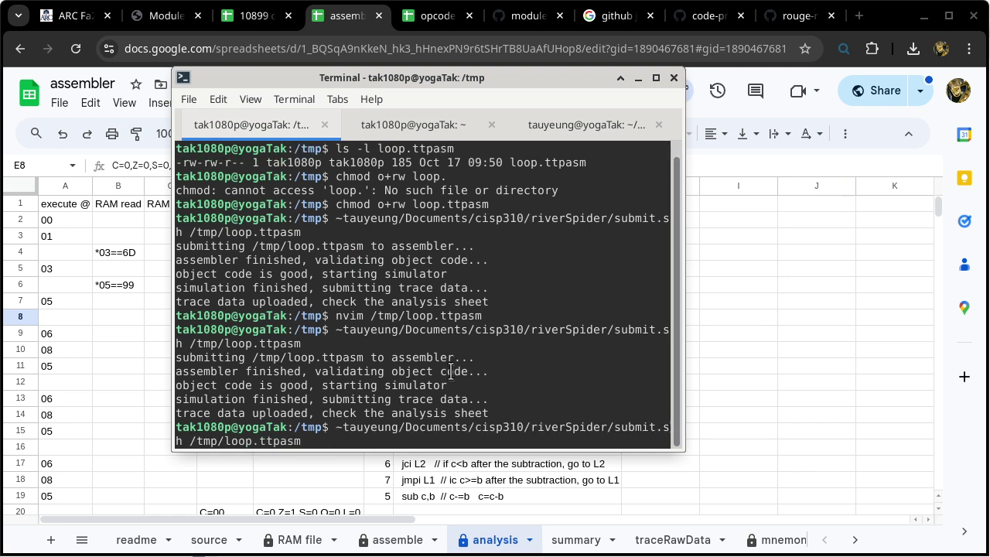